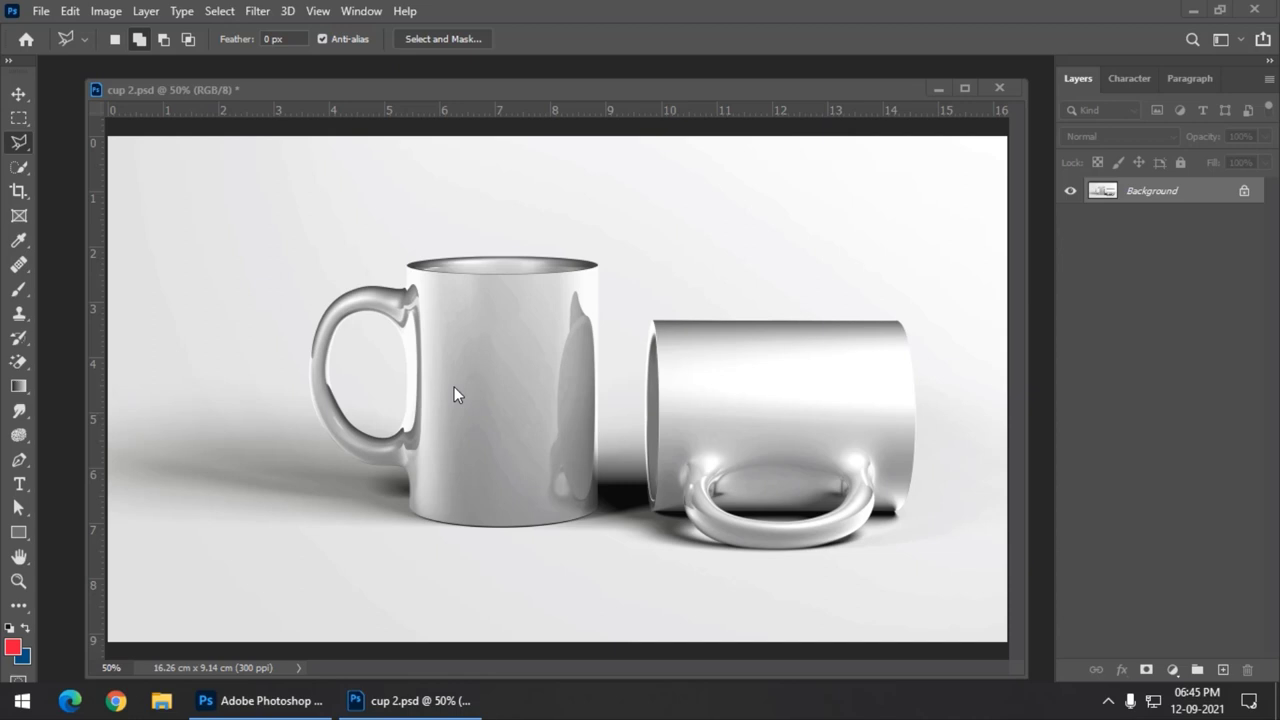
- Load the saved Cup channel as a selection around the standing mug
click(221, 14)
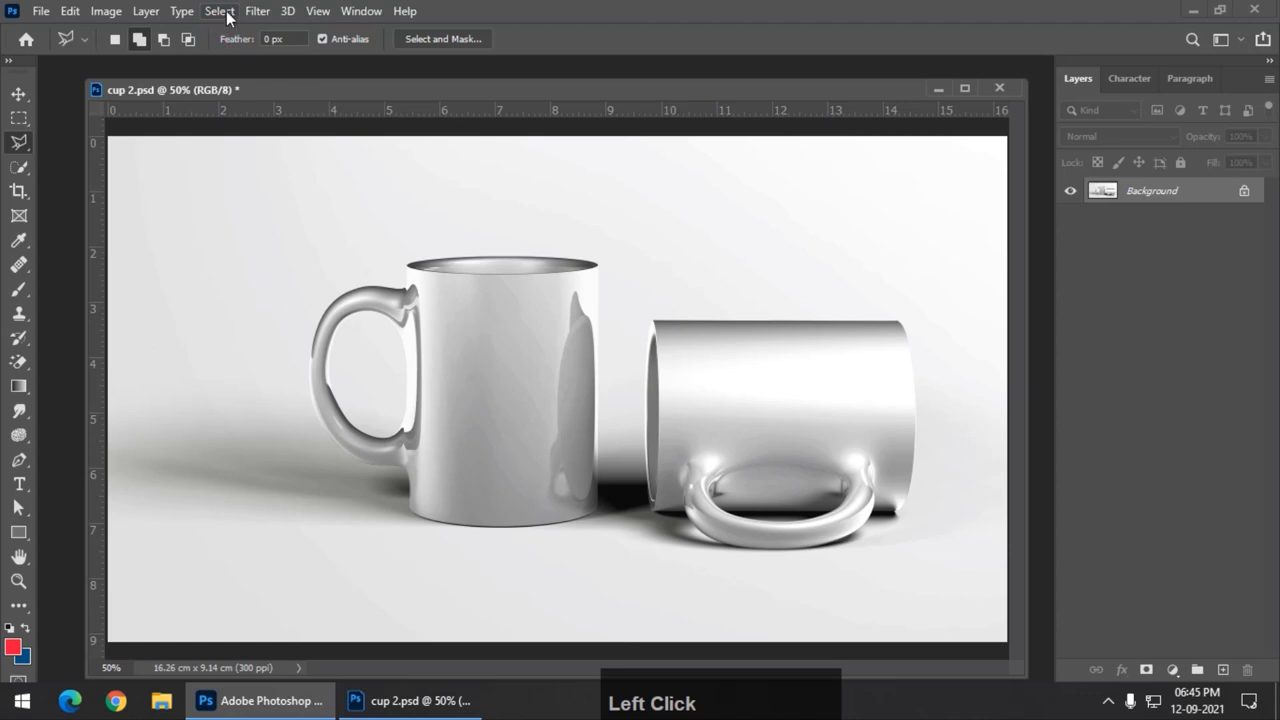
click(217, 12)
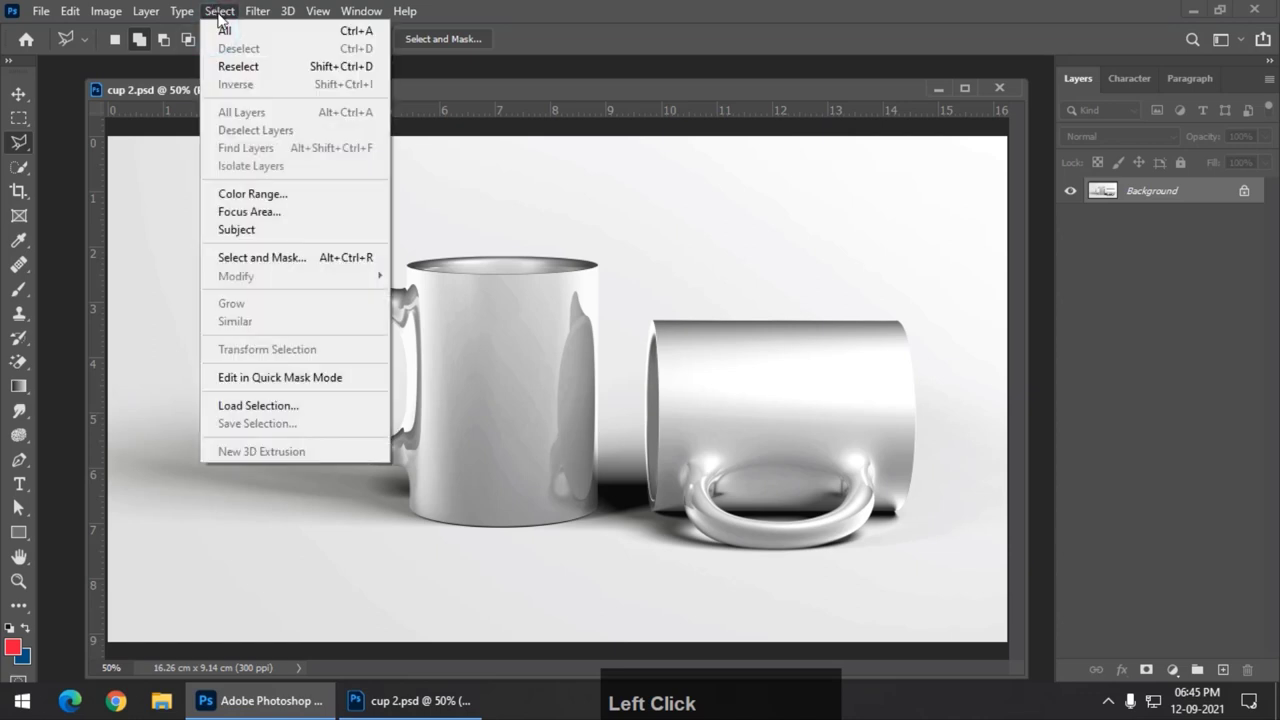
click(259, 402)
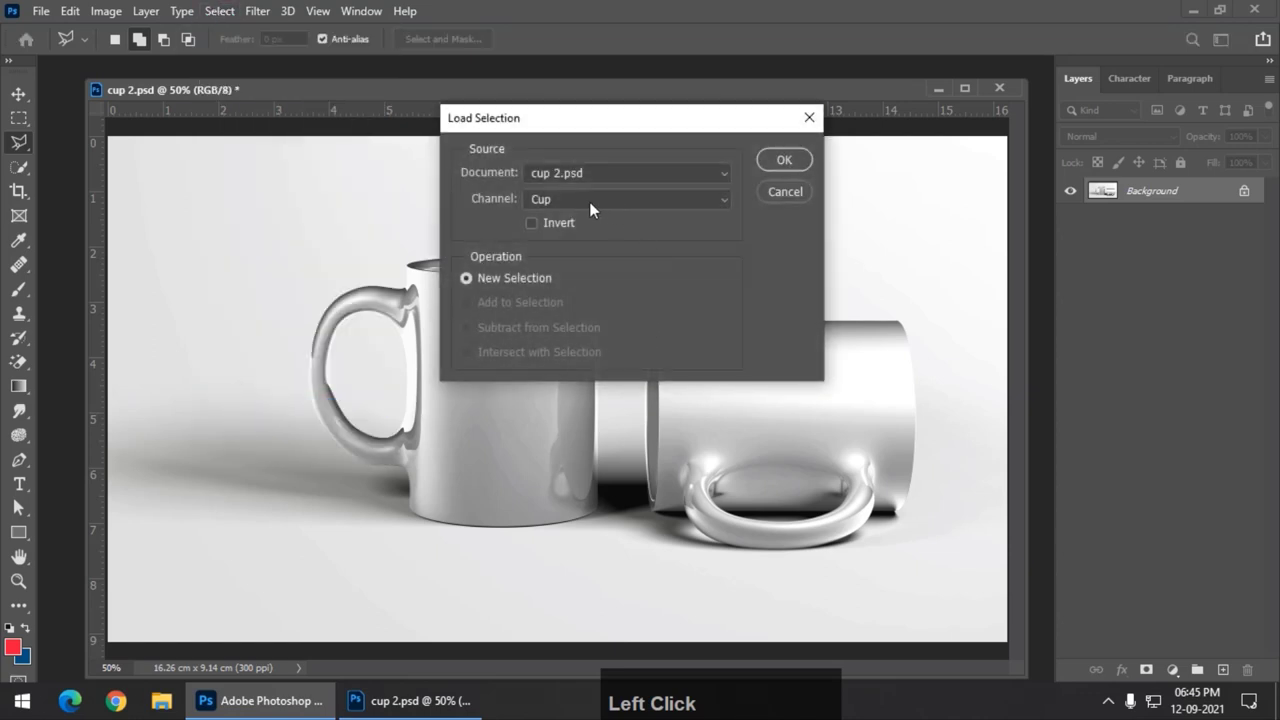
click(781, 157)
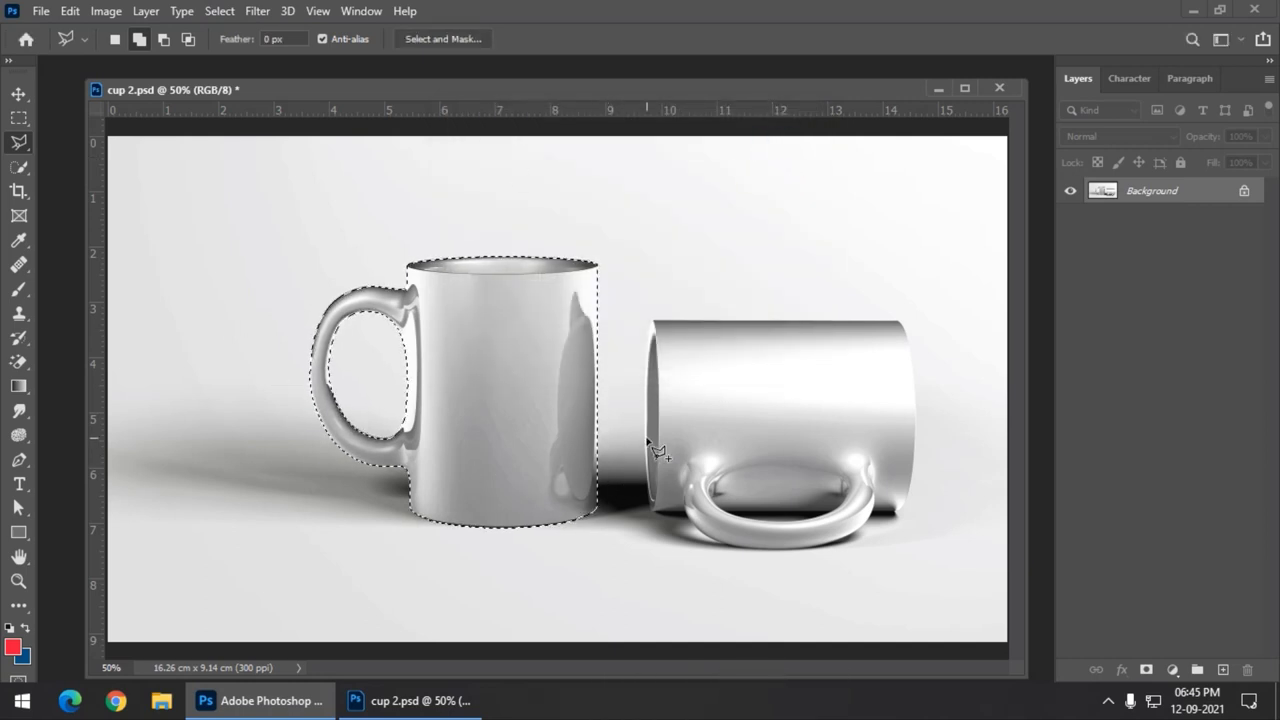
- Copy the selected standing mug onto a new Layer 1 with Ctrl+J
drag(490, 92, 467, 87)
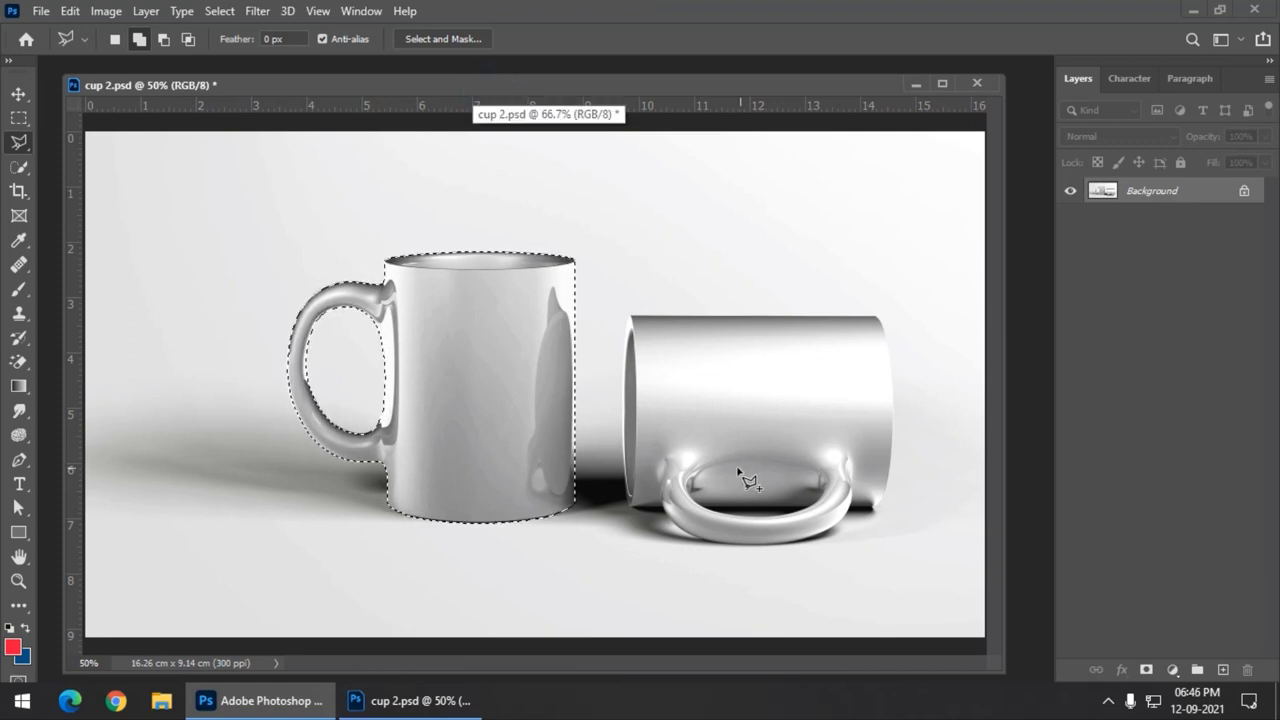
key(ctrl)
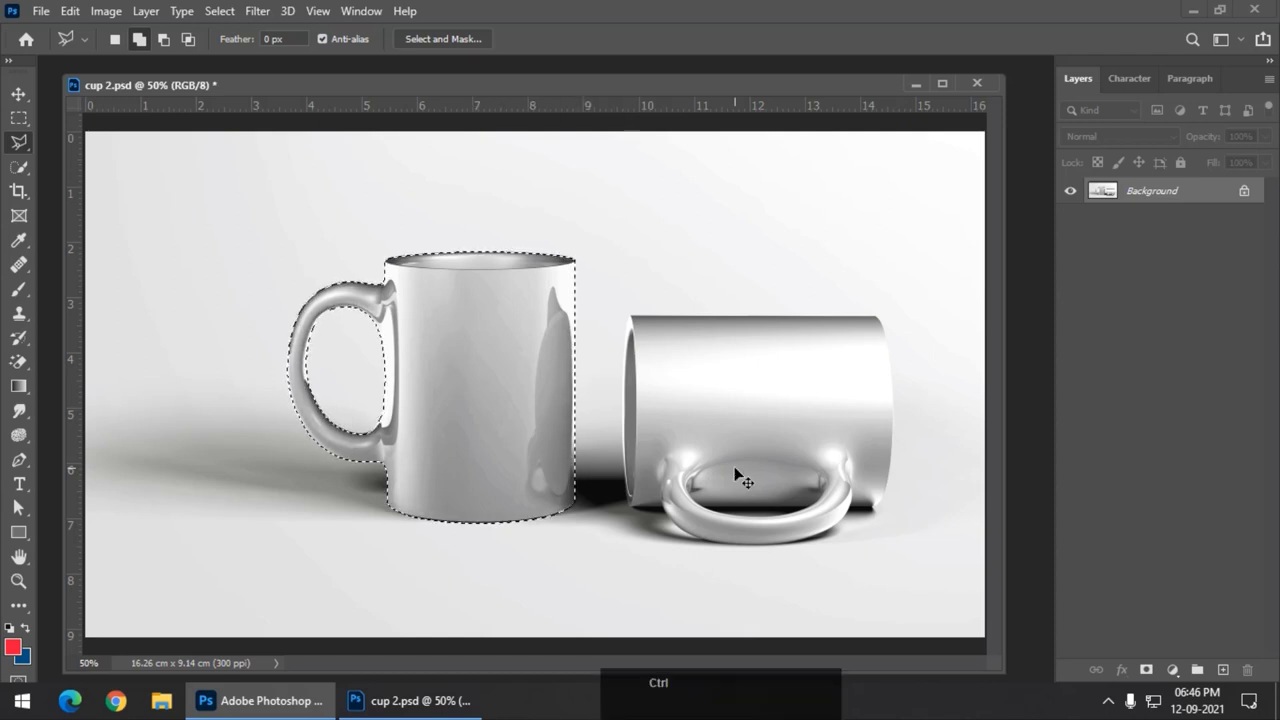
key(ctrl+j)
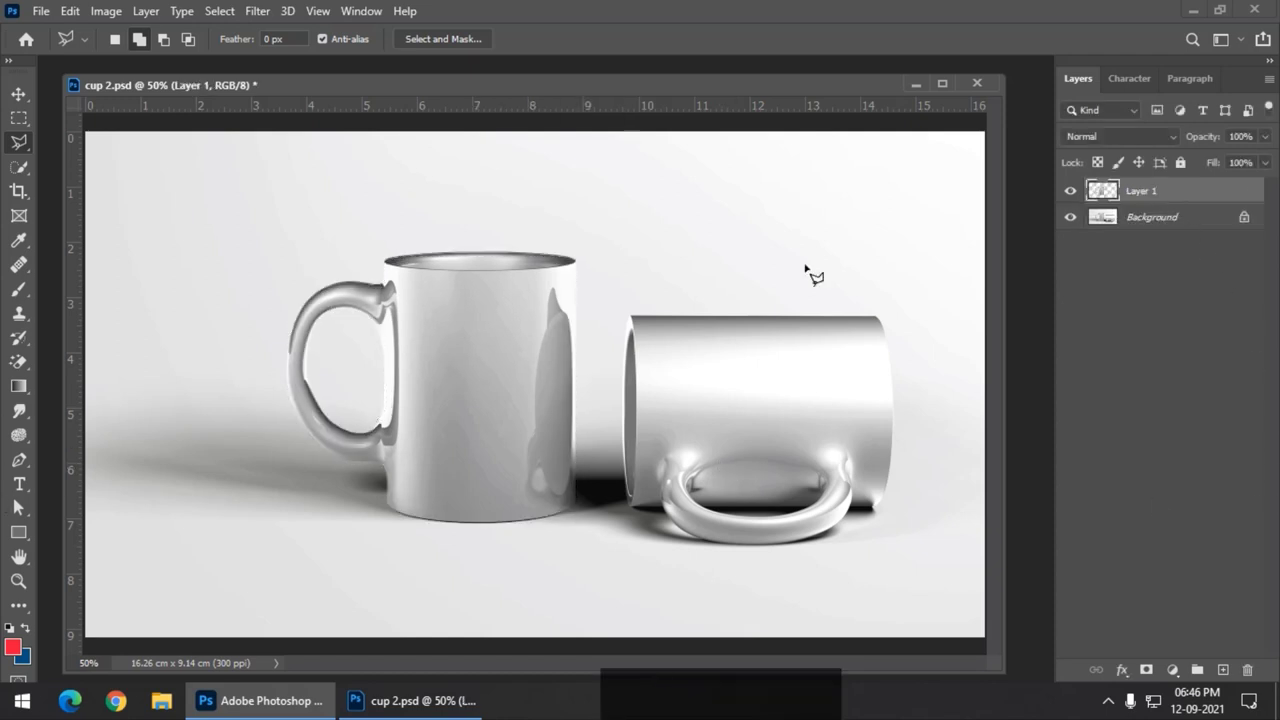
- Try moving the mug copy, undo it, and open the new fill/adjustment layer menu
click(18, 93)
drag(476, 318, 596, 455)
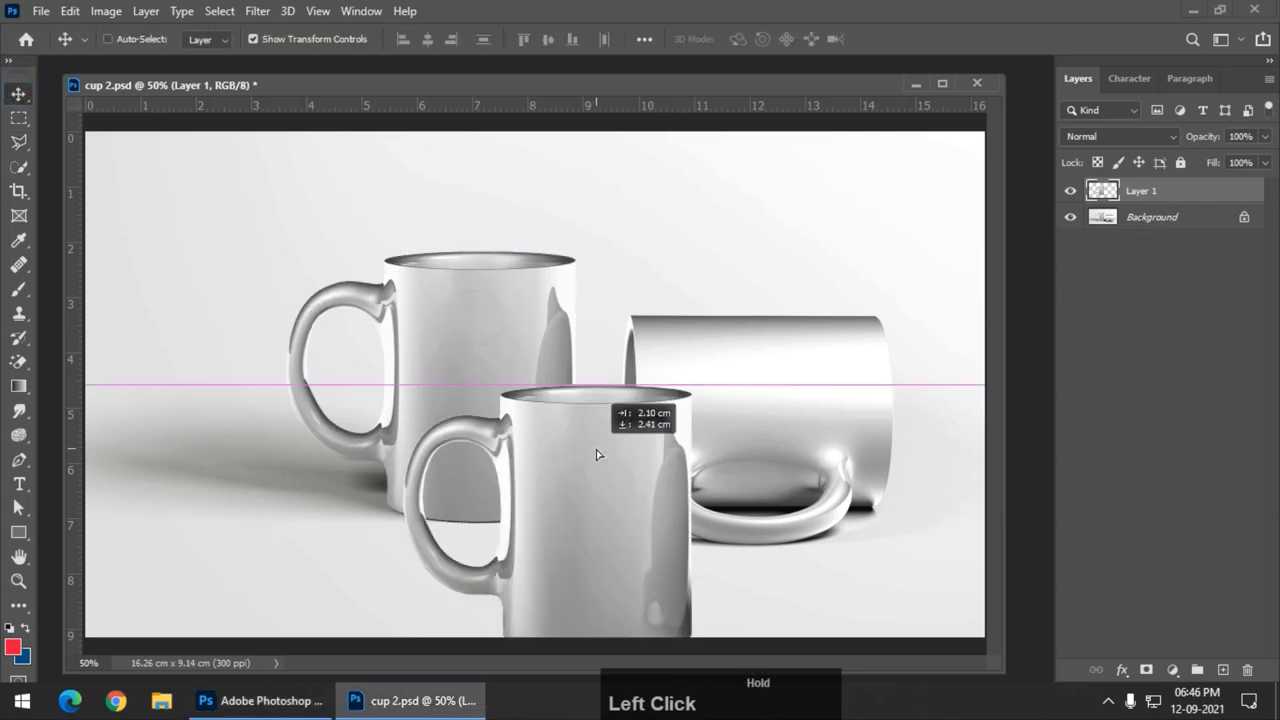
key(ctrl+z)
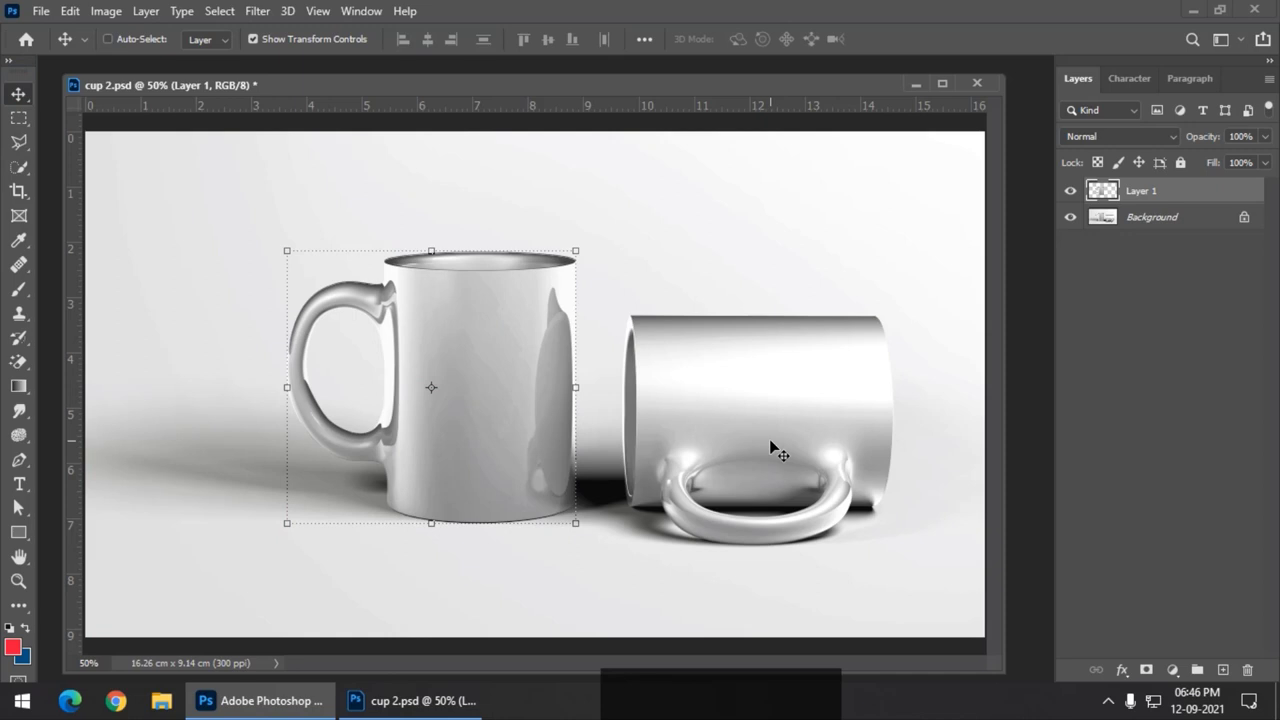
click(1171, 670)
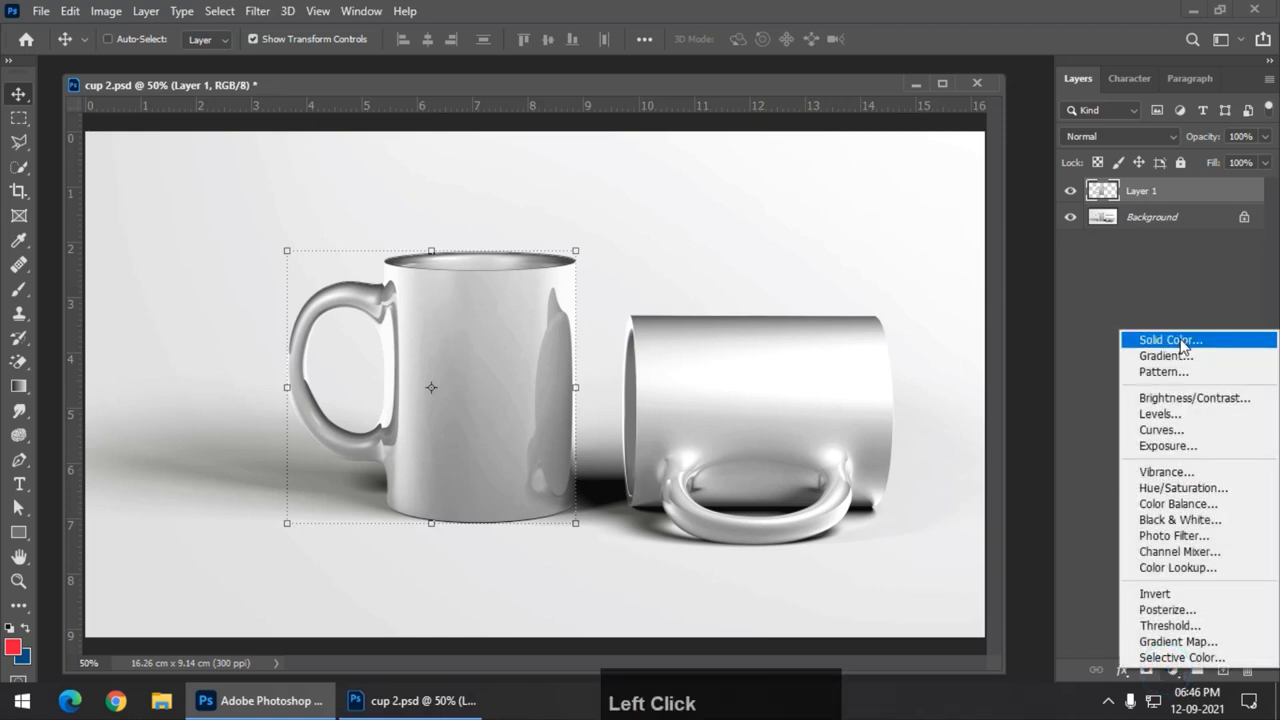
- Add a Solid Color fill layer in red ee163a
click(1130, 288)
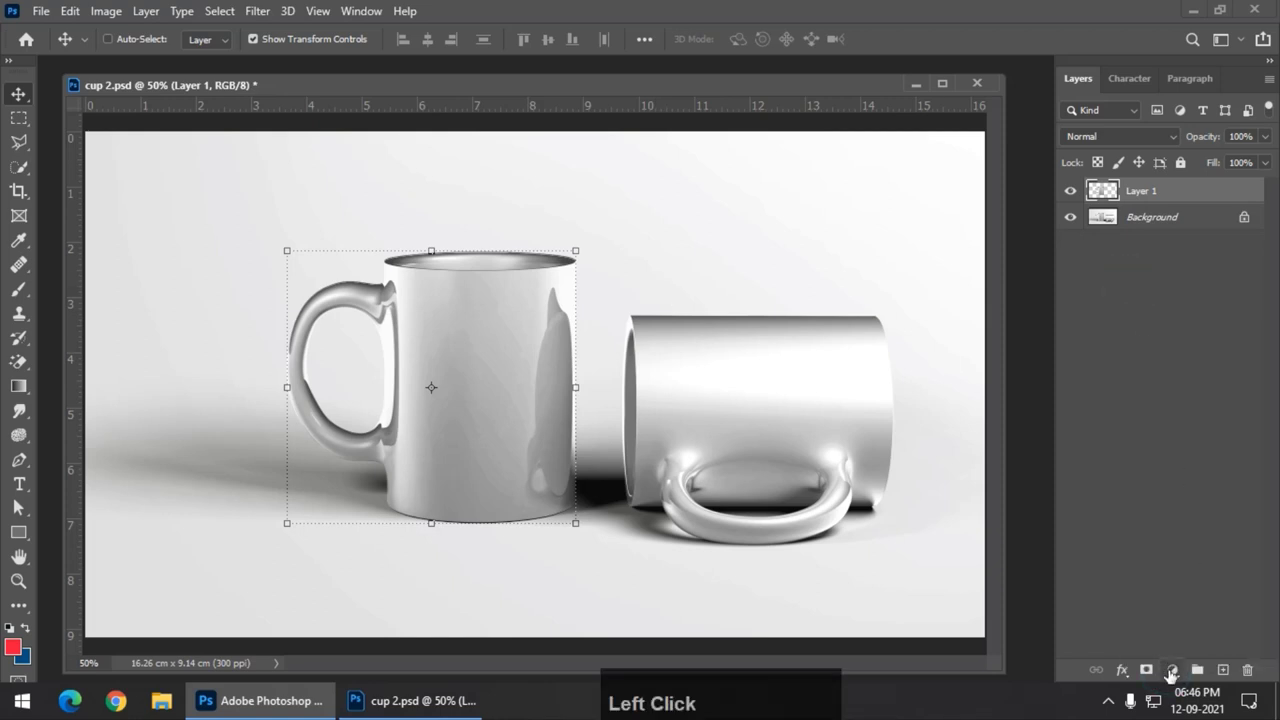
click(1171, 672)
click(1191, 340)
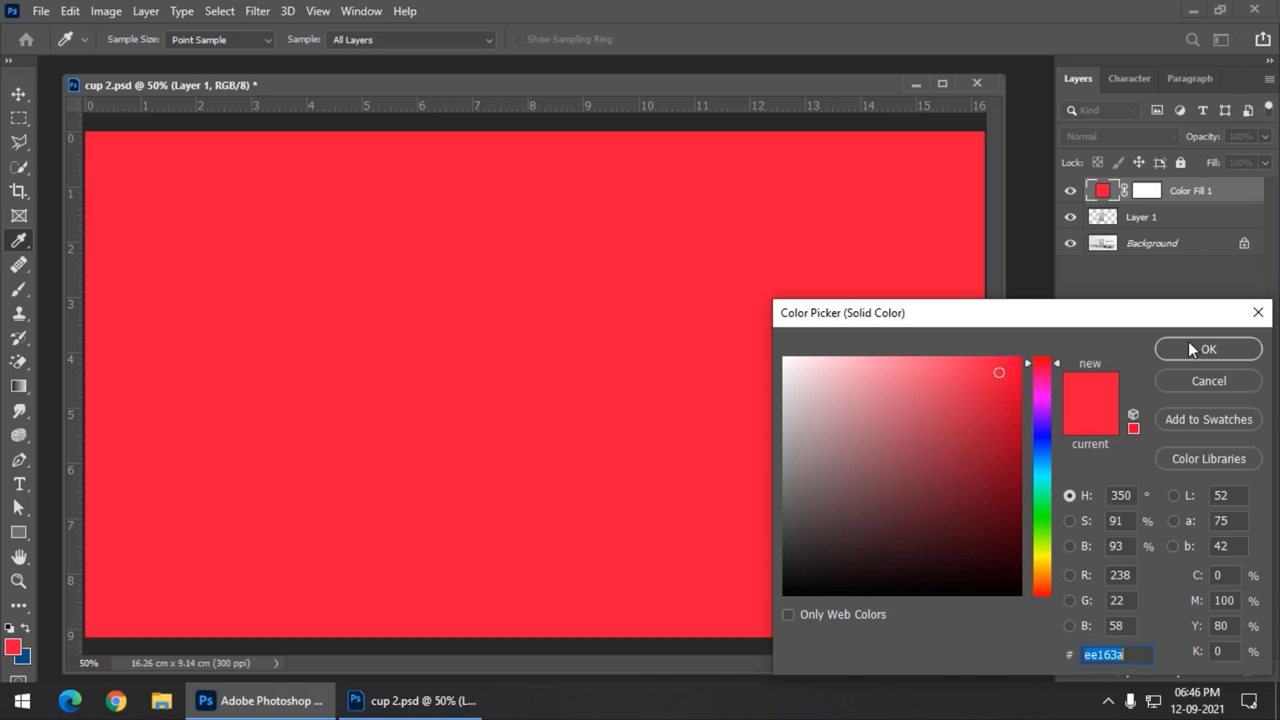
click(1188, 352)
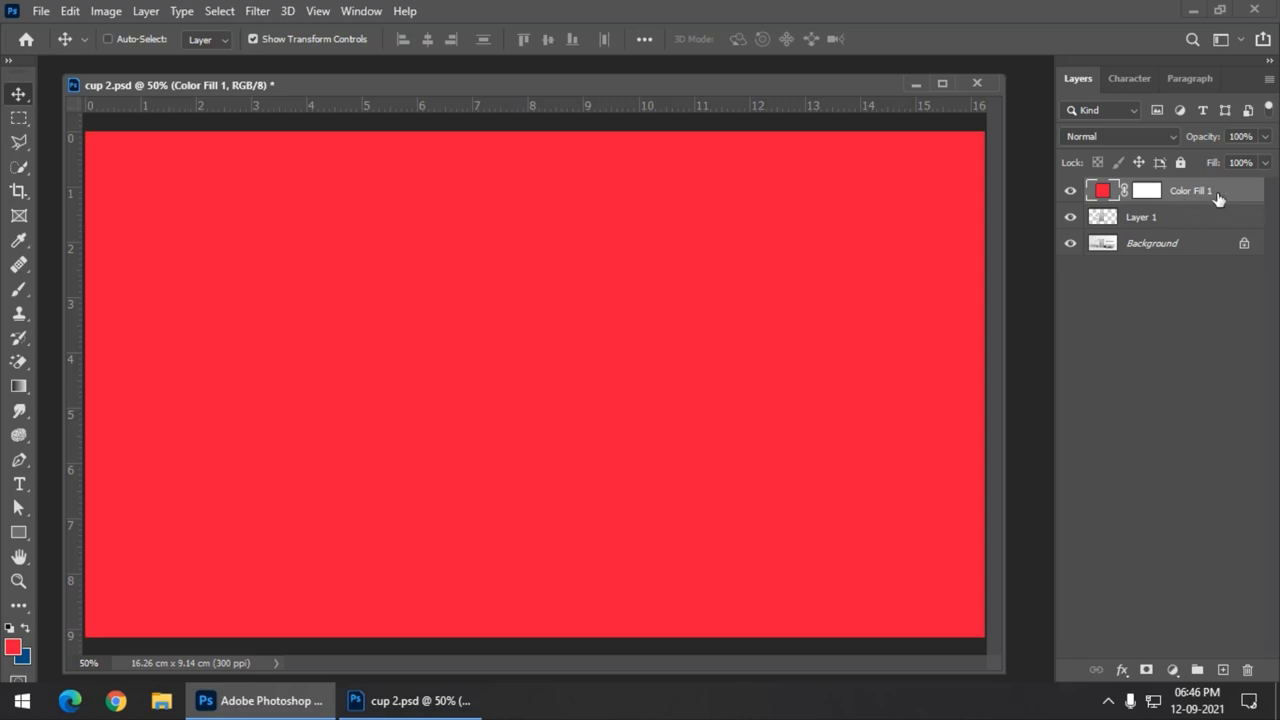
- Clip Color Fill 1 to Layer 1 so only the mug turns red
right_click(1218, 197)
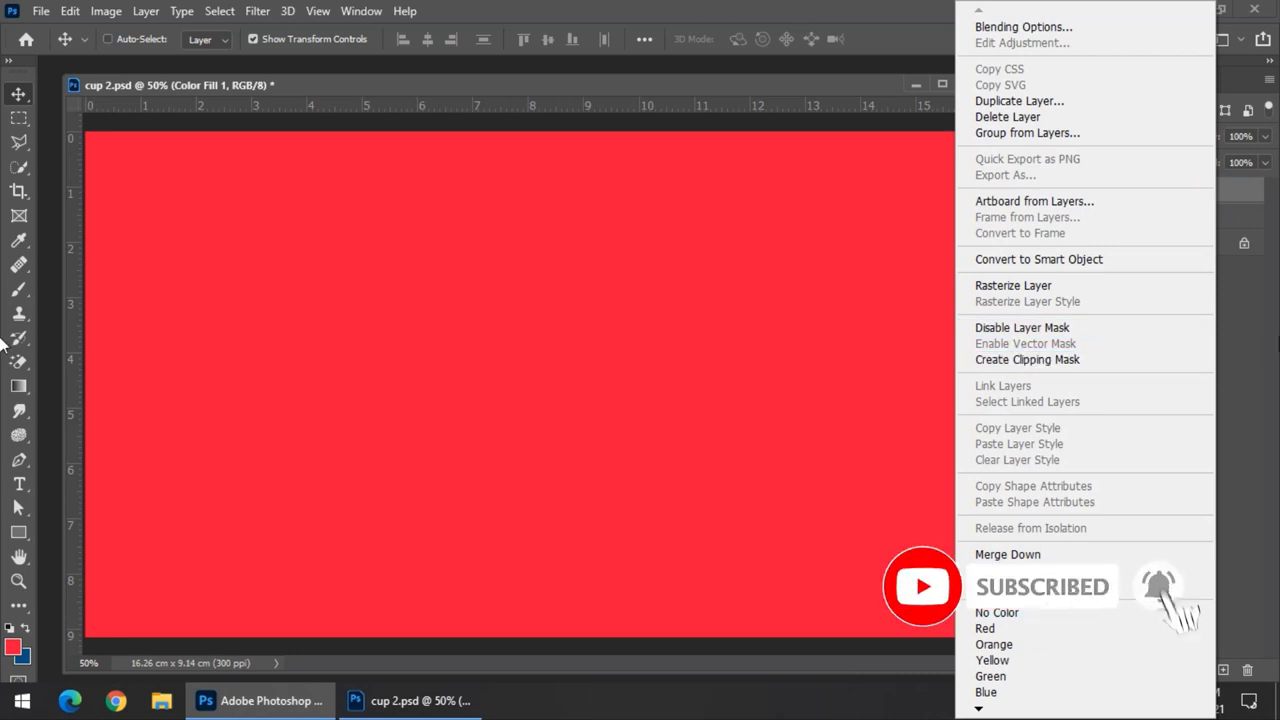
click(1262, 340)
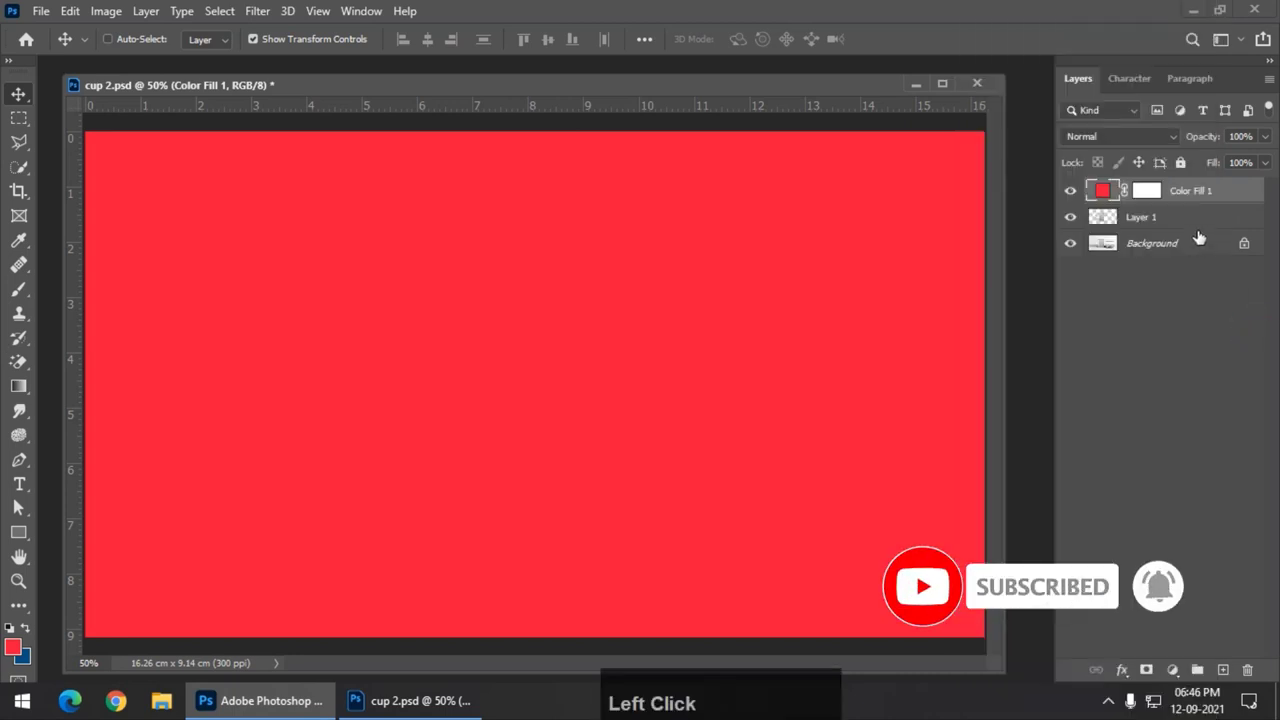
key(alt)
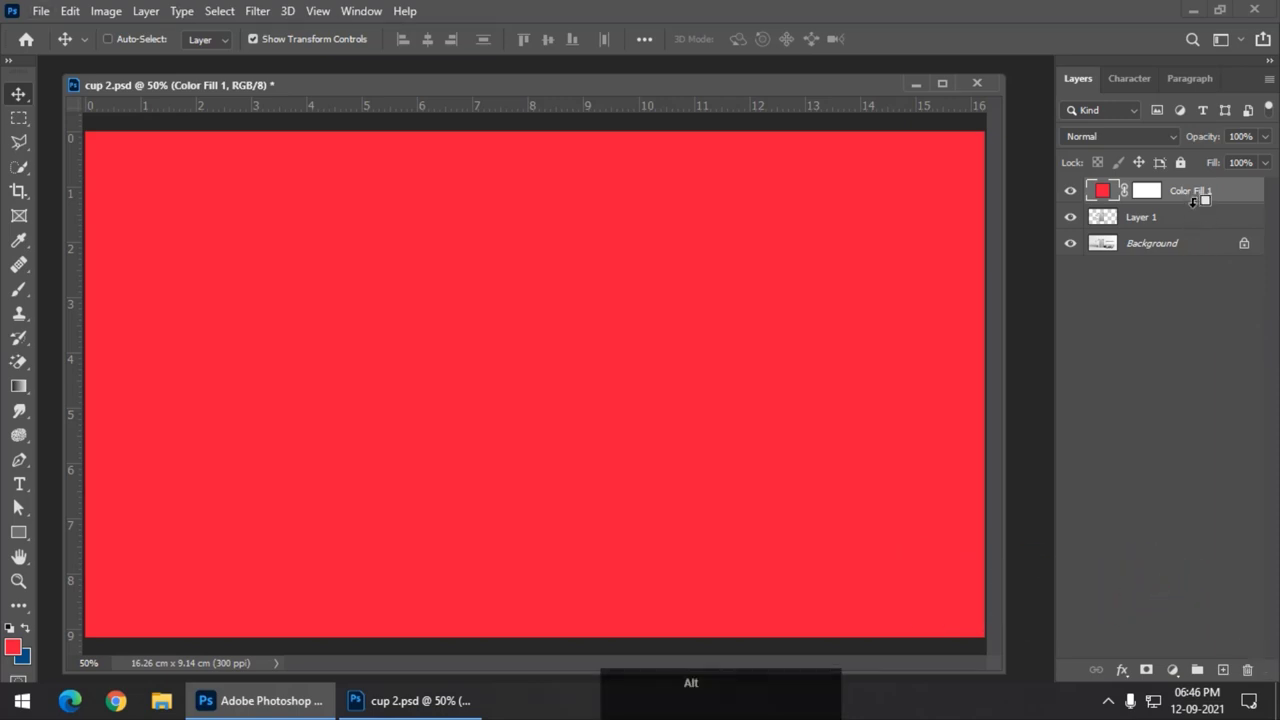
alt+click(1193, 202)
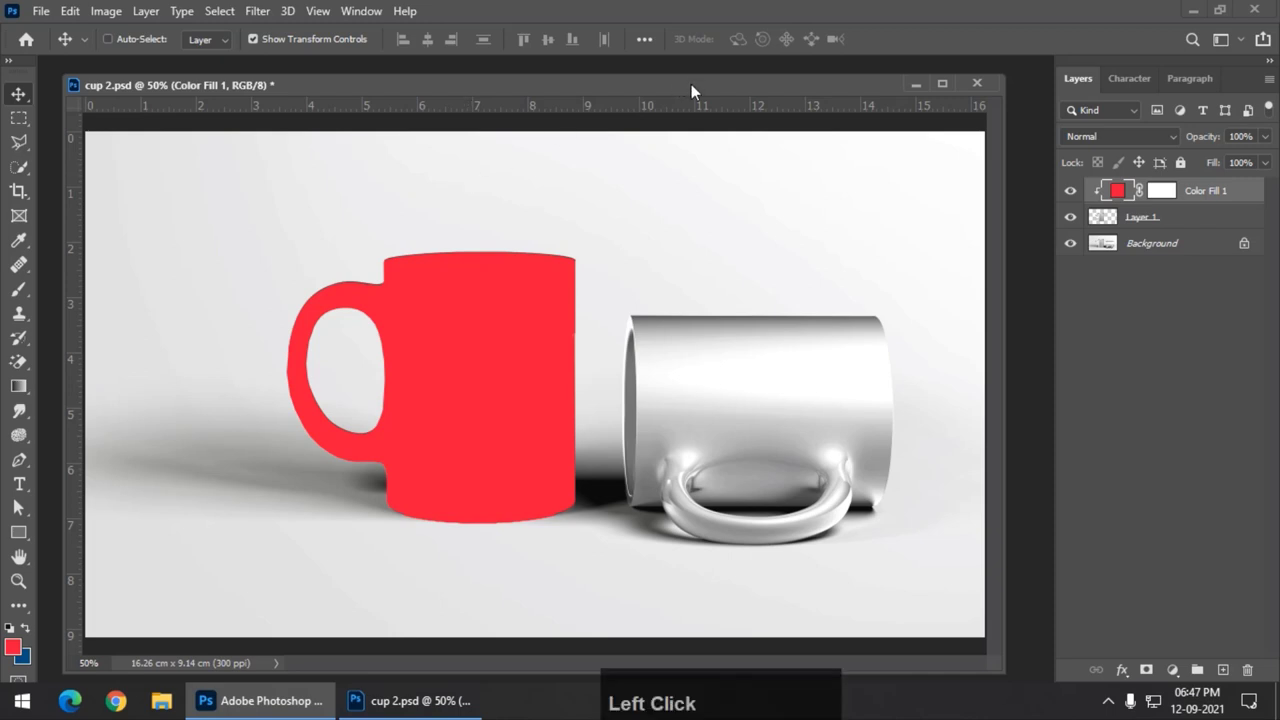
- Duplicate Layer 1, move the copy above Color Fill 1, and re-clip the red fill
drag(691, 84, 681, 89)
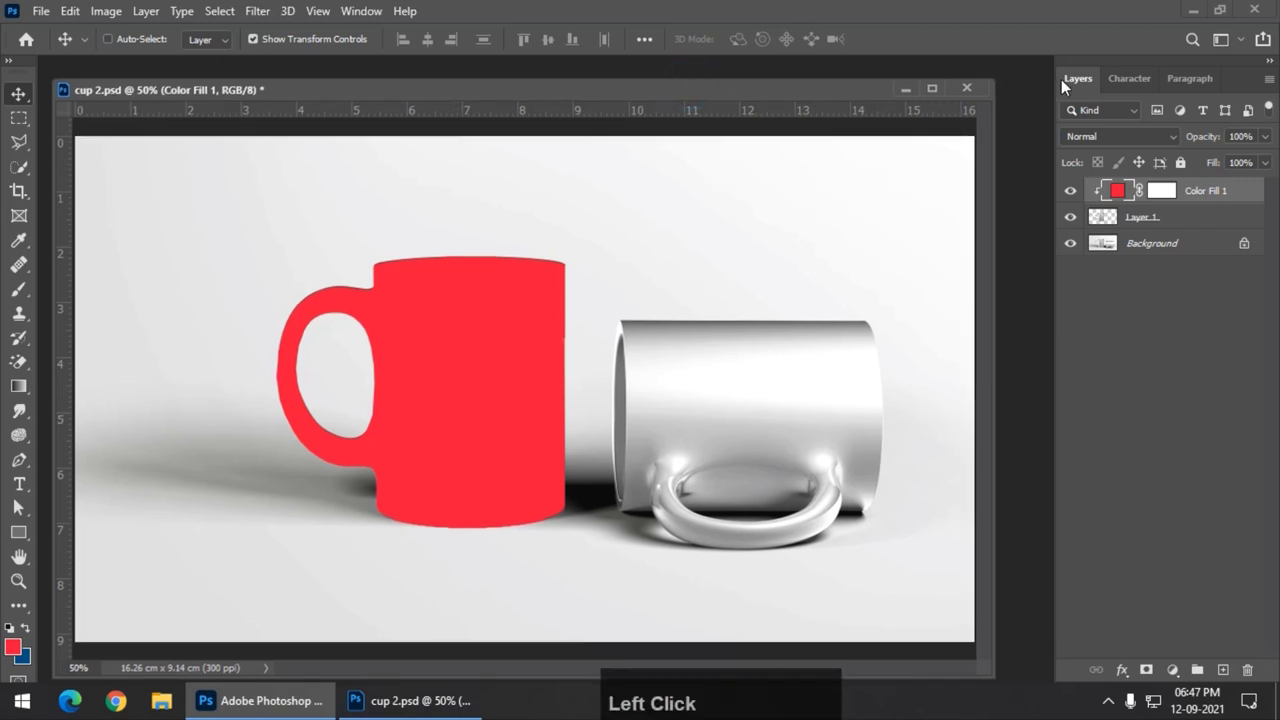
click(1148, 218)
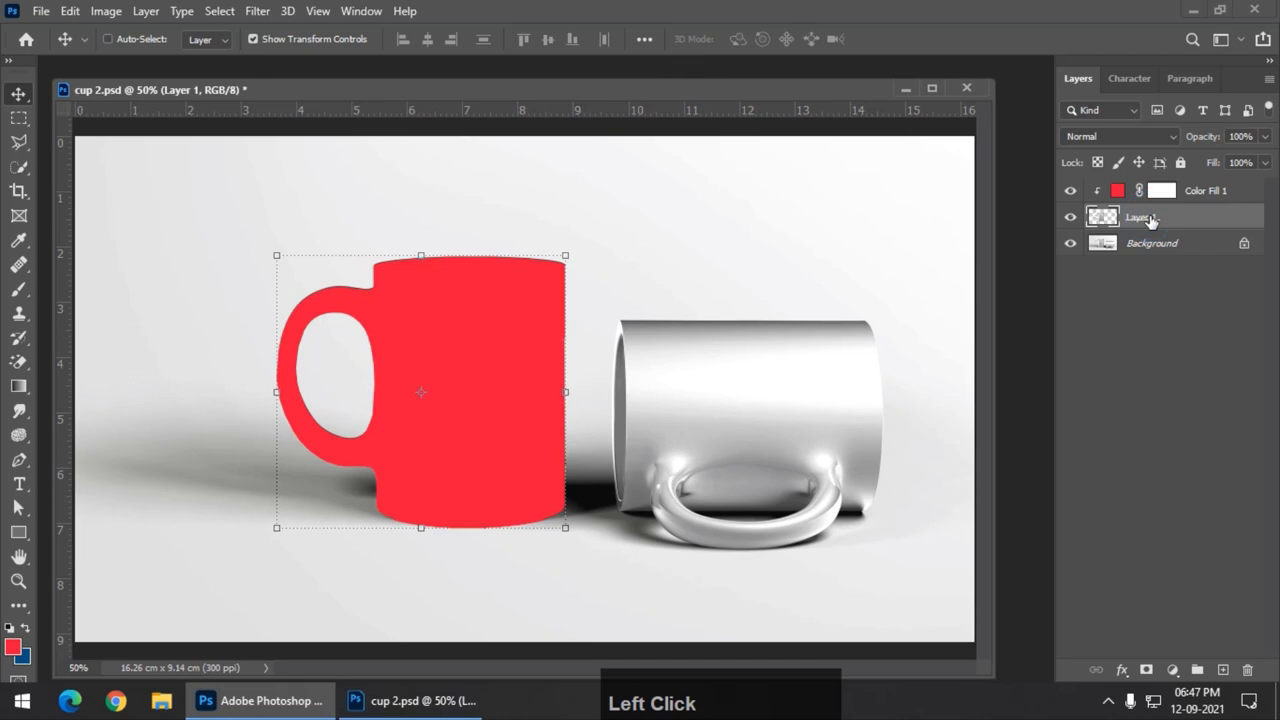
key(ctrl)
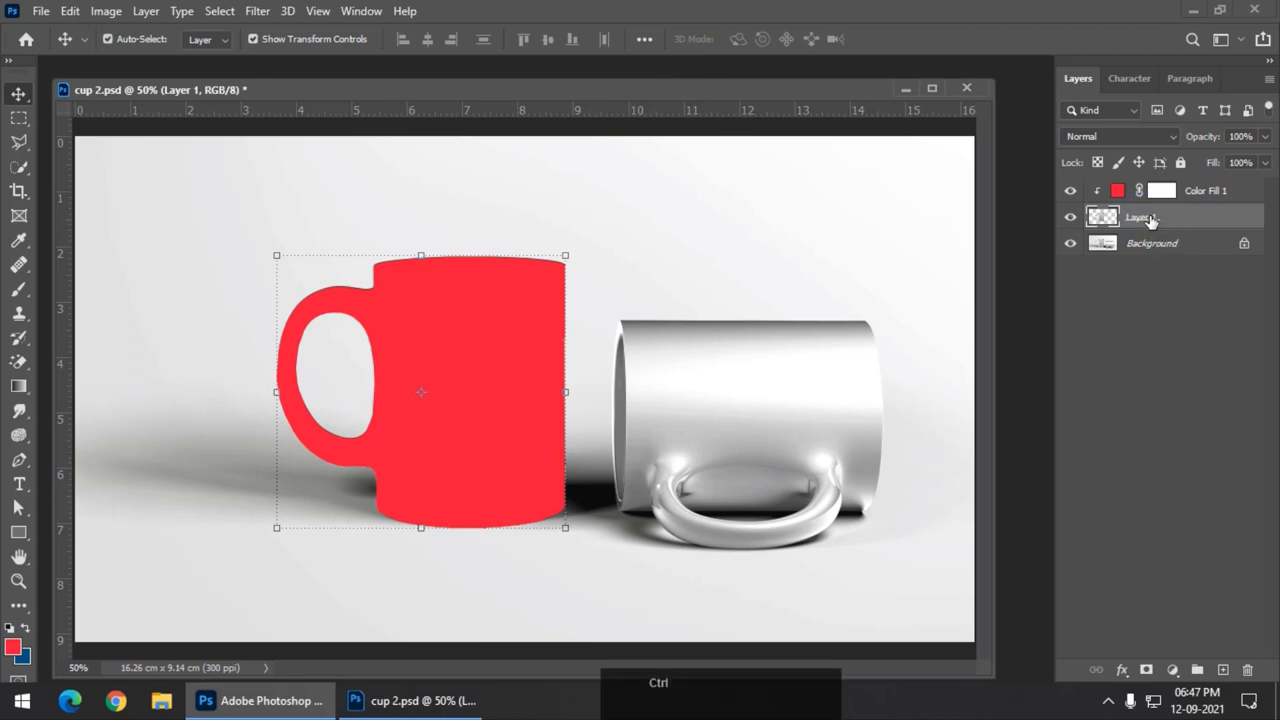
key(ctrl+j)
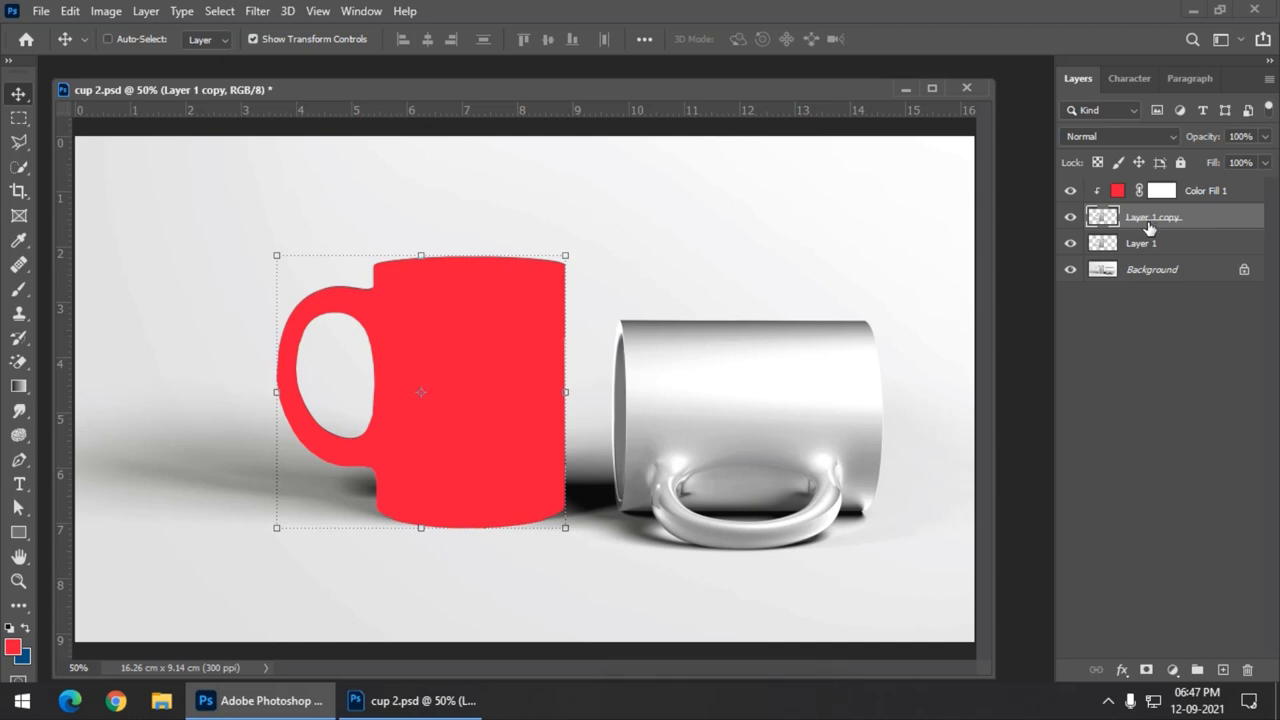
scroll(1160, 222, up, 2)
drag(1160, 222, 1177, 190)
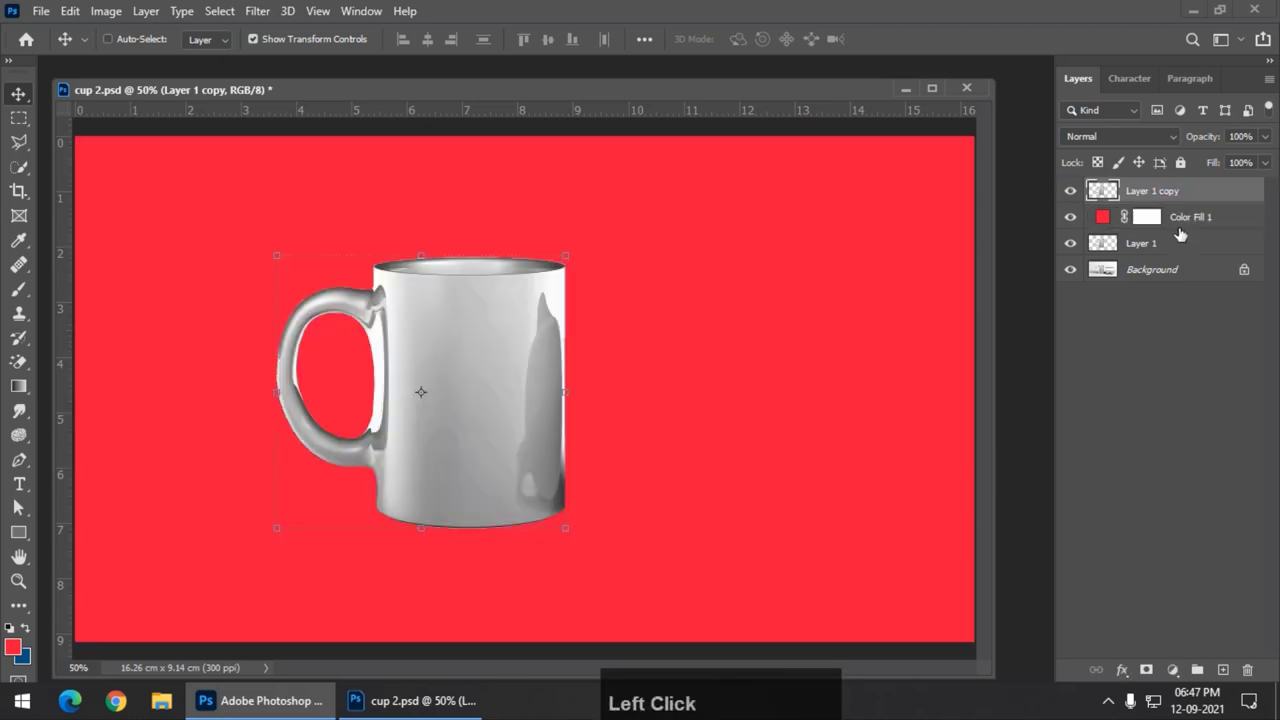
alt+click(1178, 229)
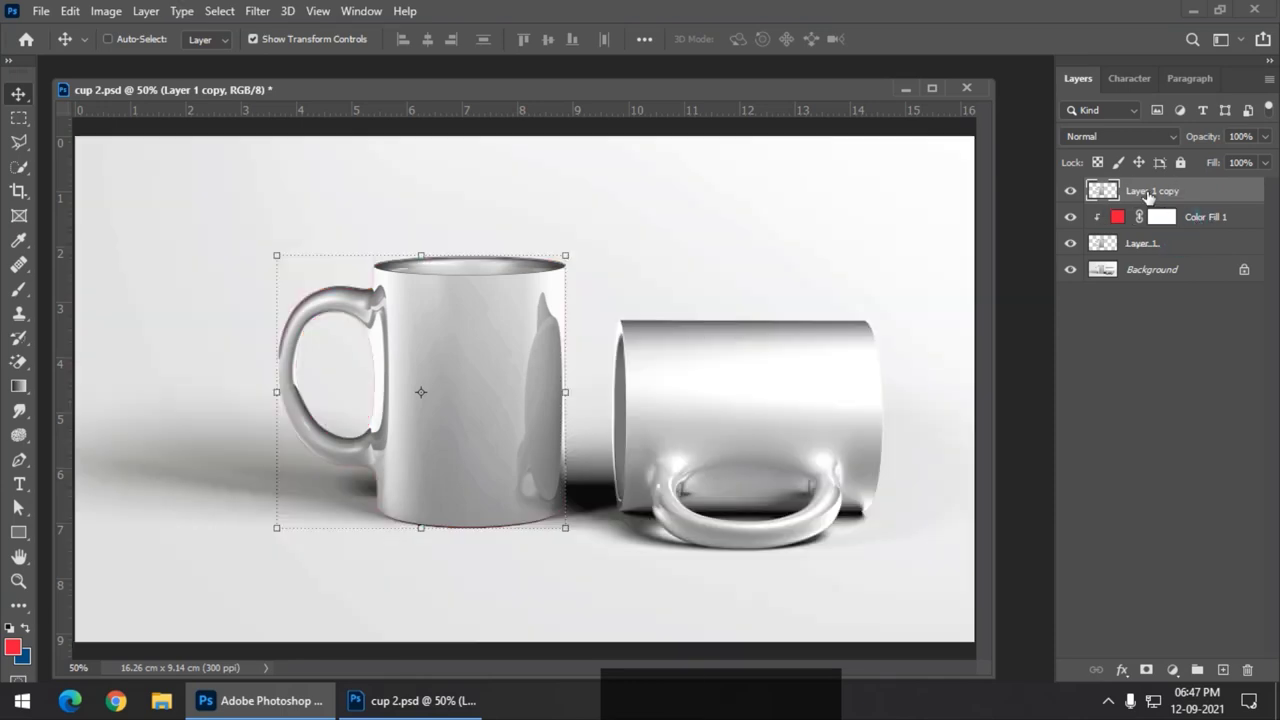
- Set the copy to Multiply, duplicate it, and lower the top copy to 82% opacity
click(1143, 138)
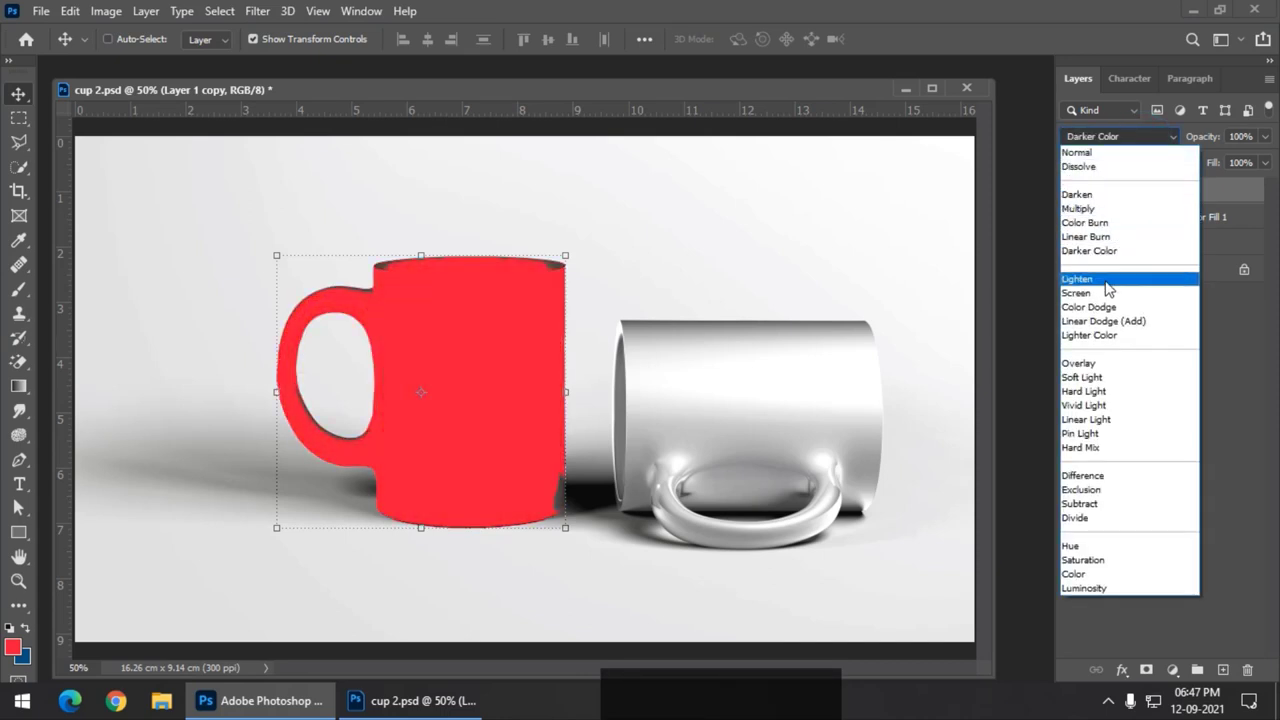
click(1100, 209)
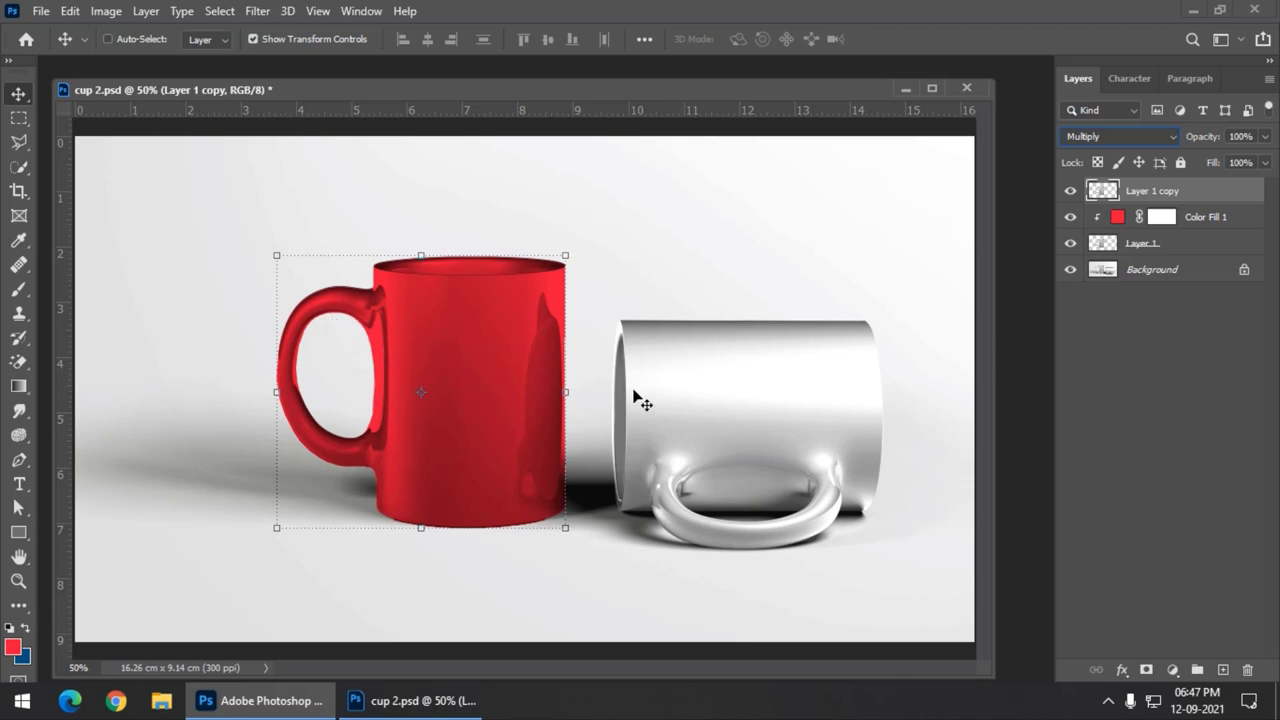
key(ctrl)
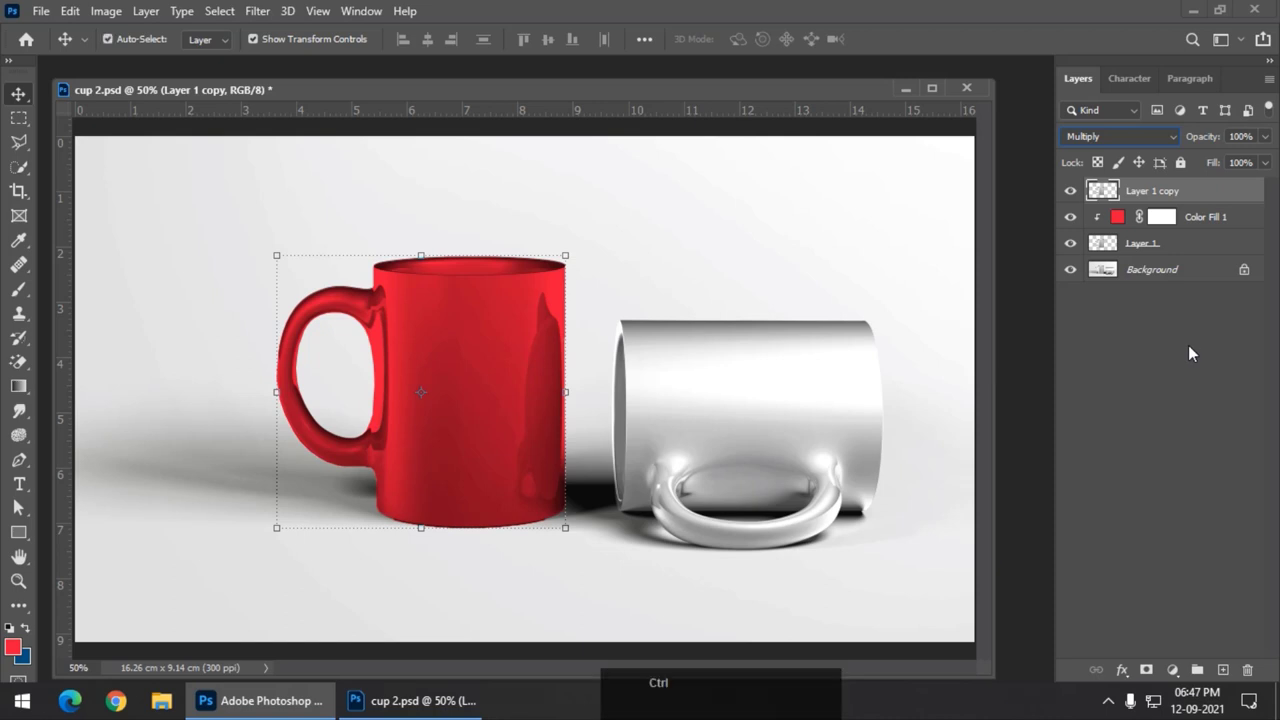
key(ctrl+j)
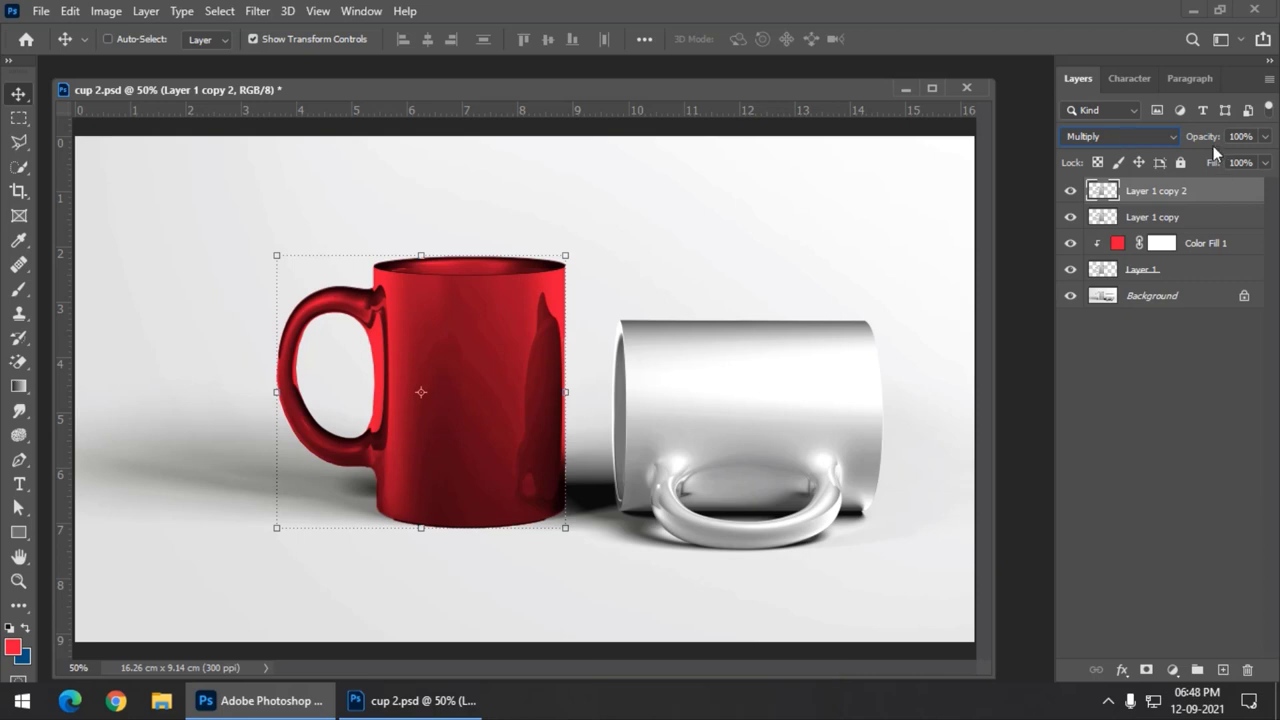
drag(1206, 143, 1189, 142)
- Set Layer 1 copy's opacity to 79% and pick the Rectangle tool
click(1211, 216)
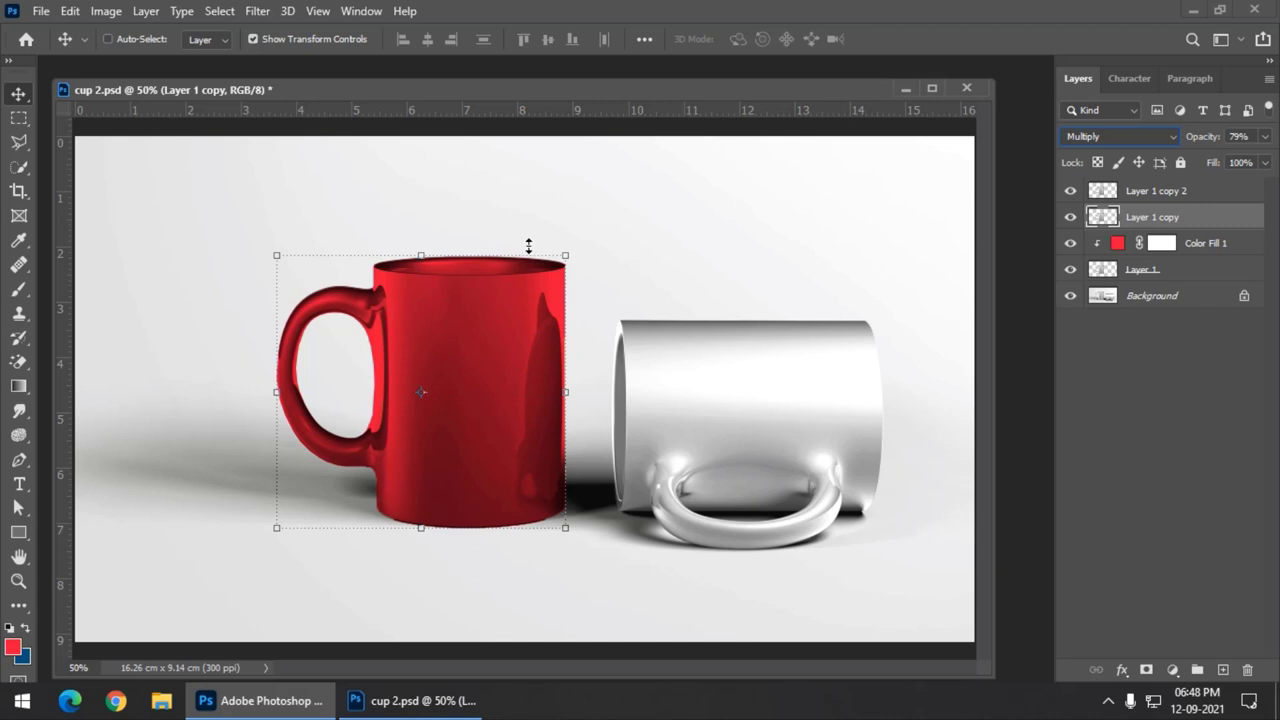
click(20, 538)
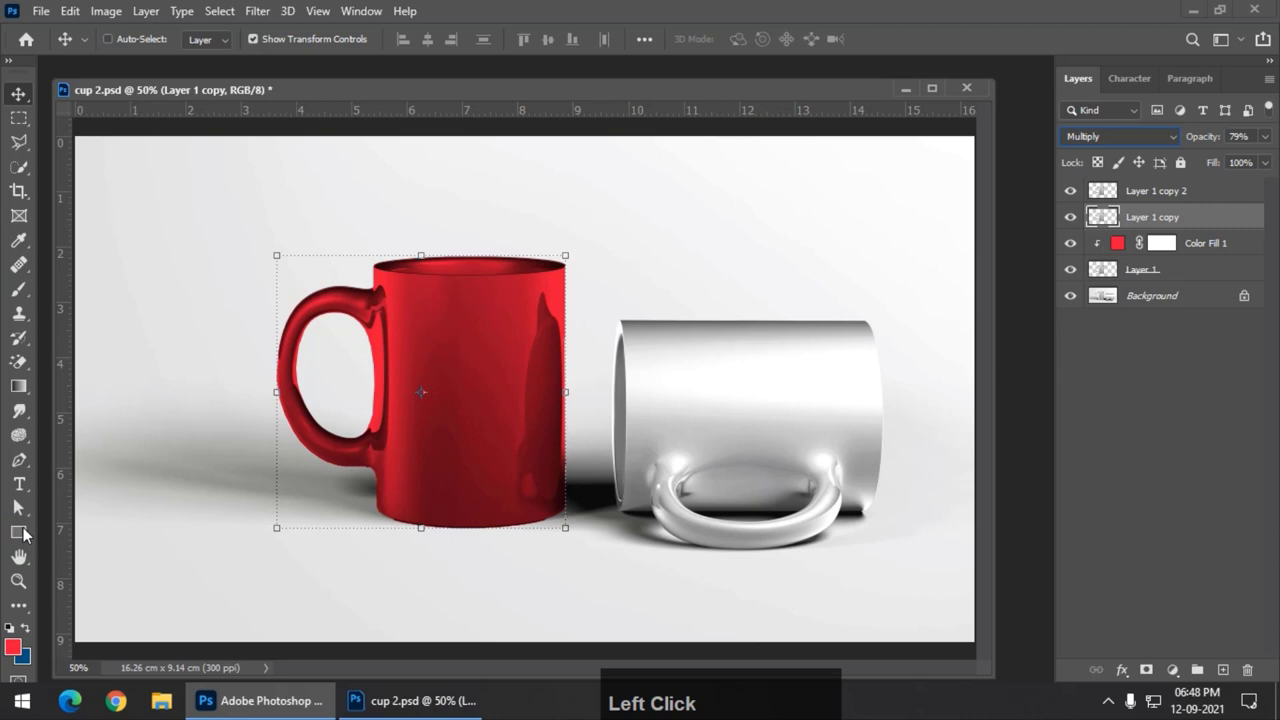
click(22, 536)
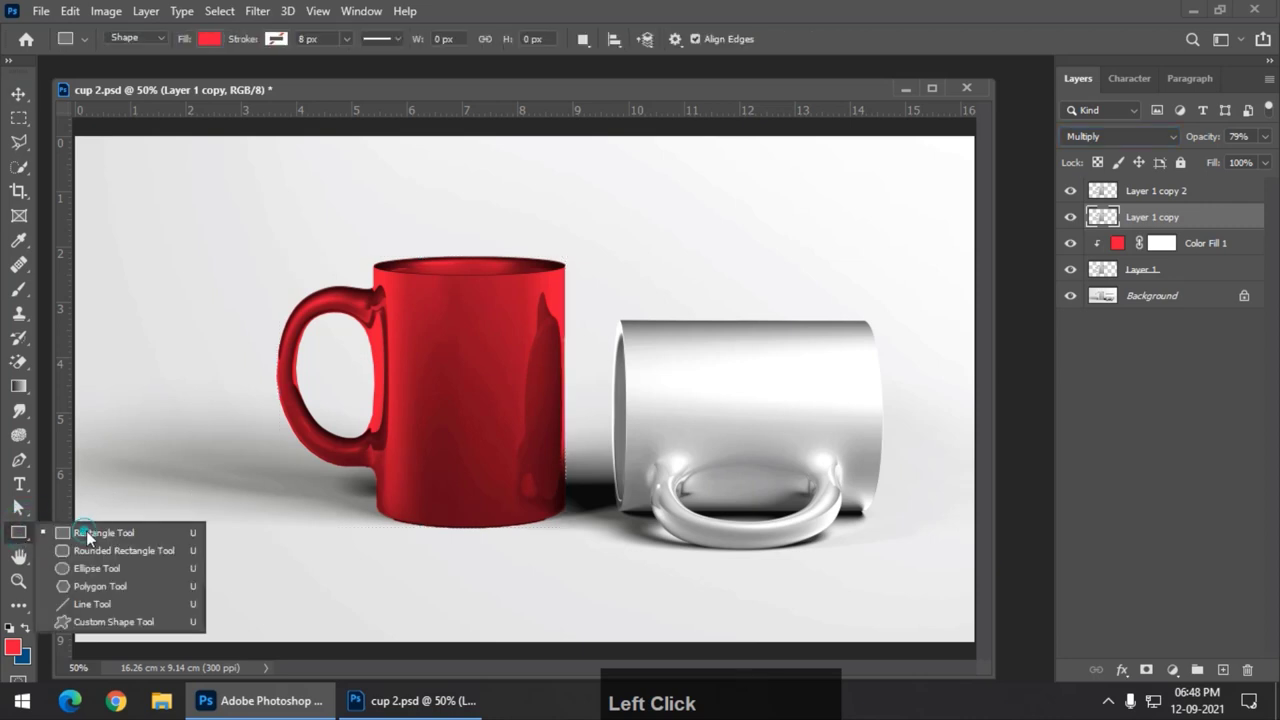
- Draw a red 418 × 642 px Rectangle 1 over the mug's body and start transforming it
click(6, 477)
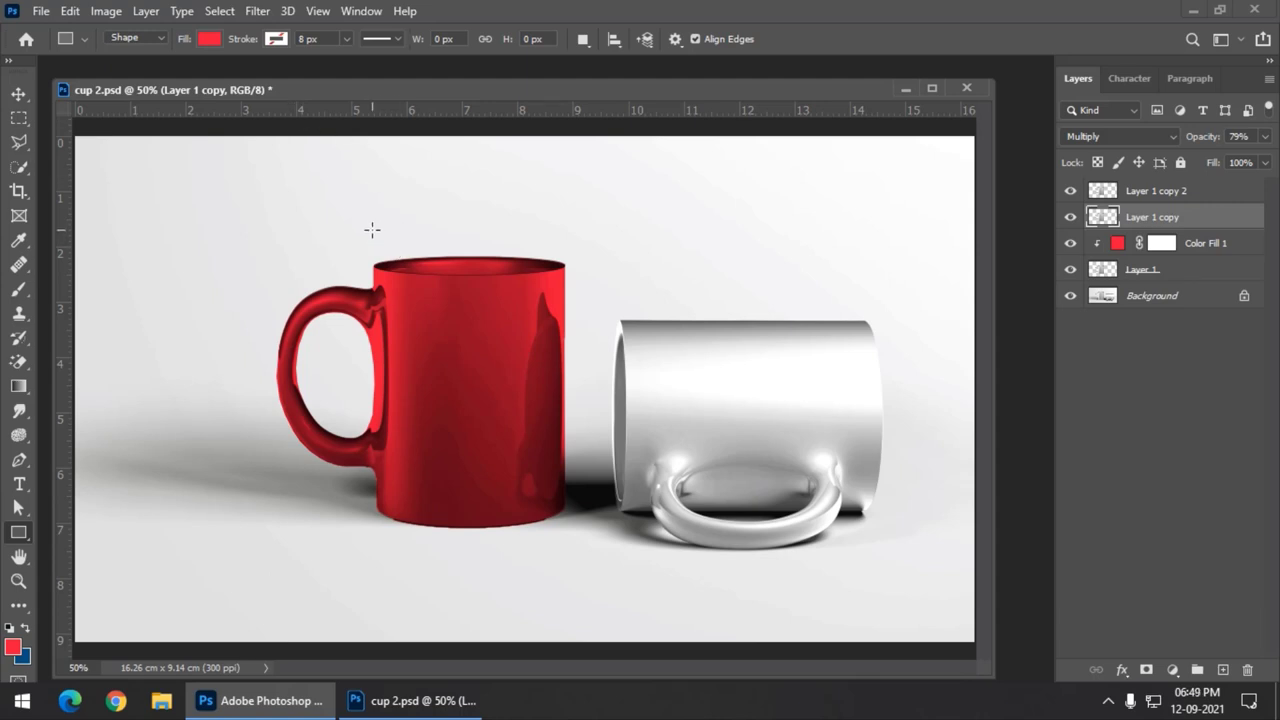
drag(369, 226, 565, 525)
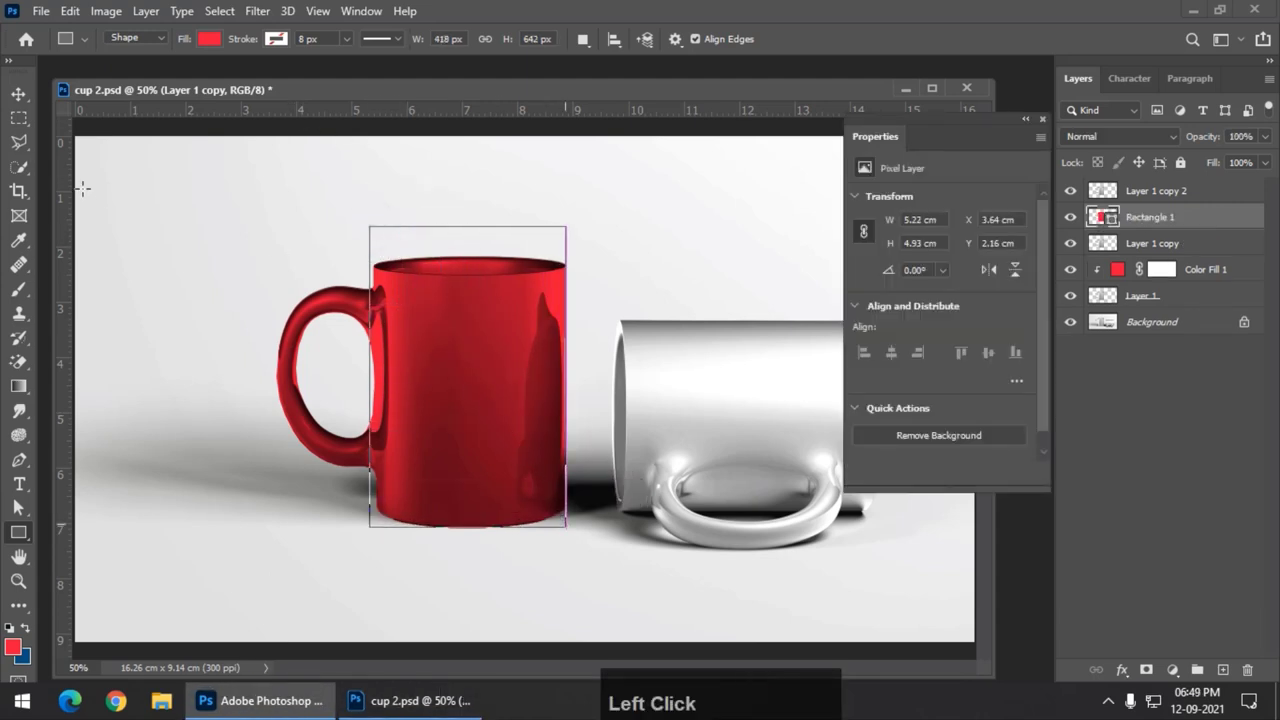
click(18, 93)
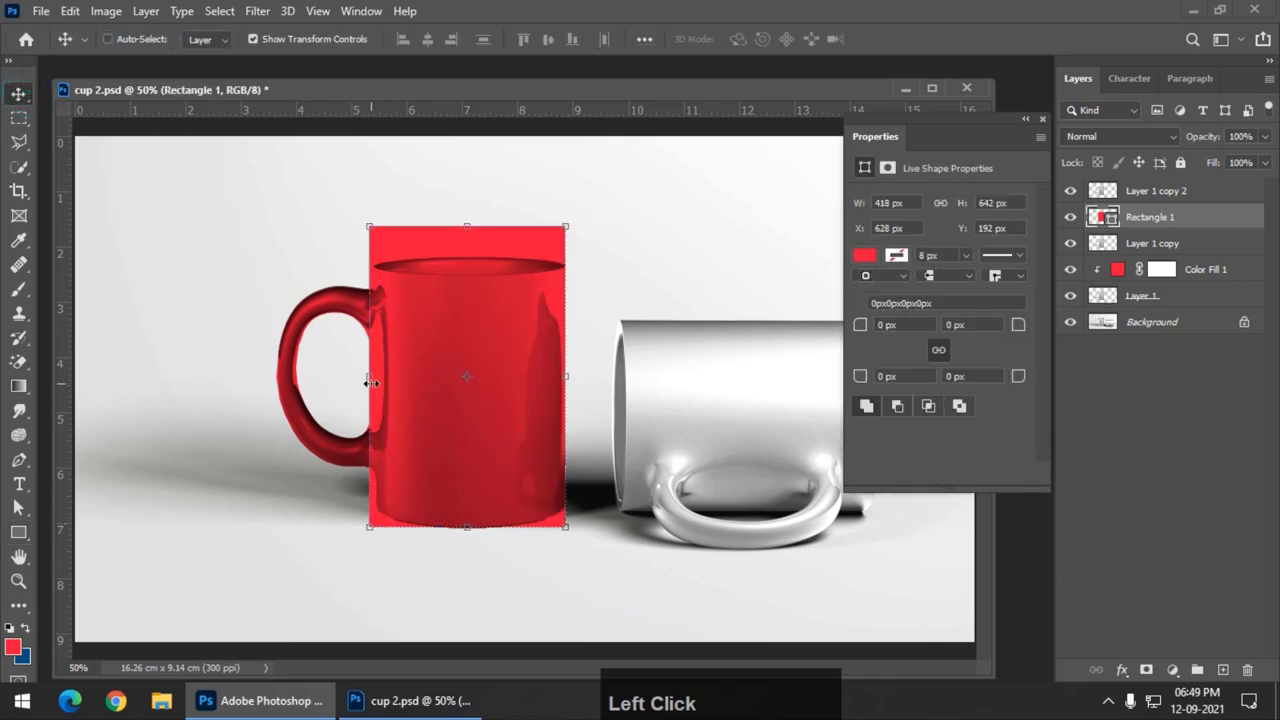
drag(371, 383, 369, 380)
key(Return)
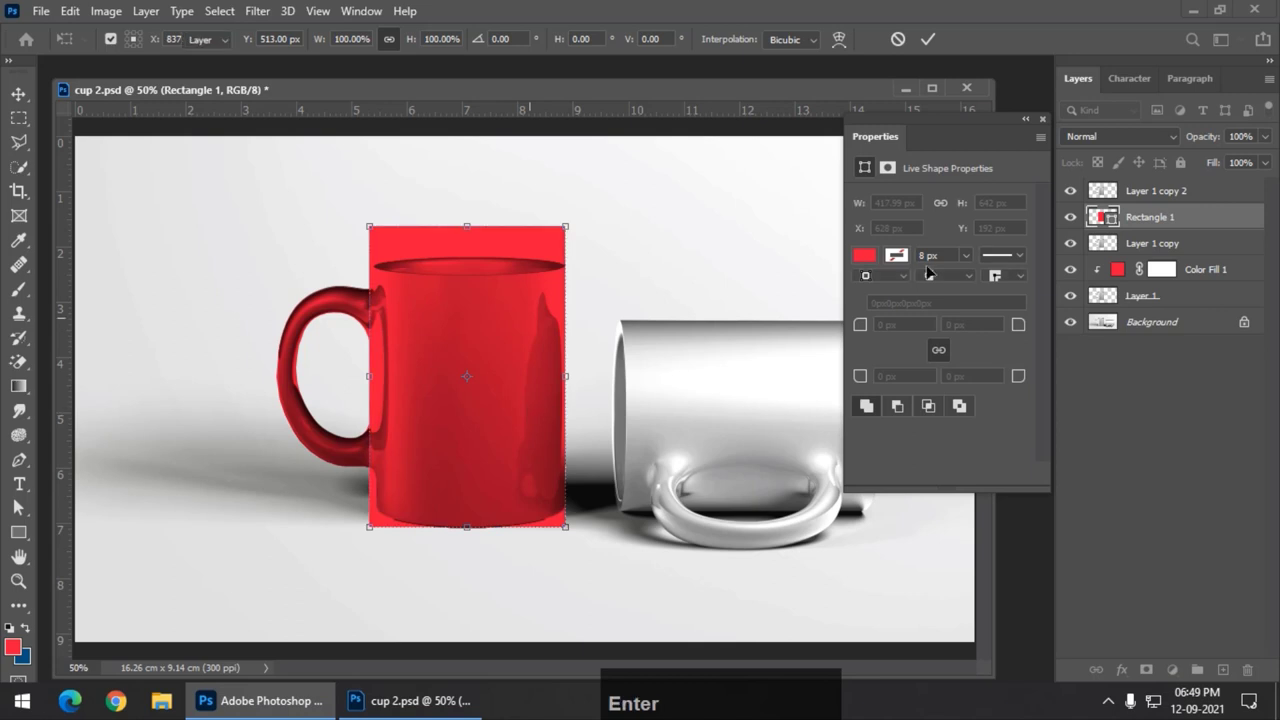
click(1044, 118)
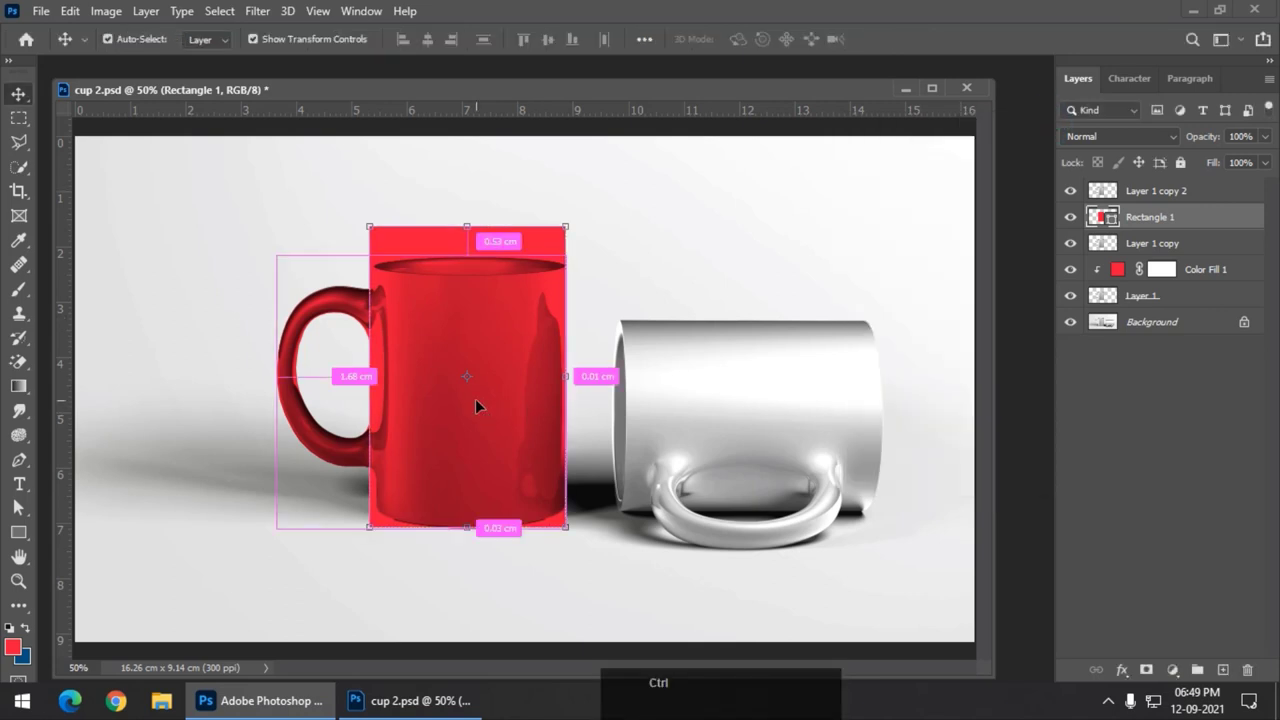
key(ctrl+t)
right_click(502, 262)
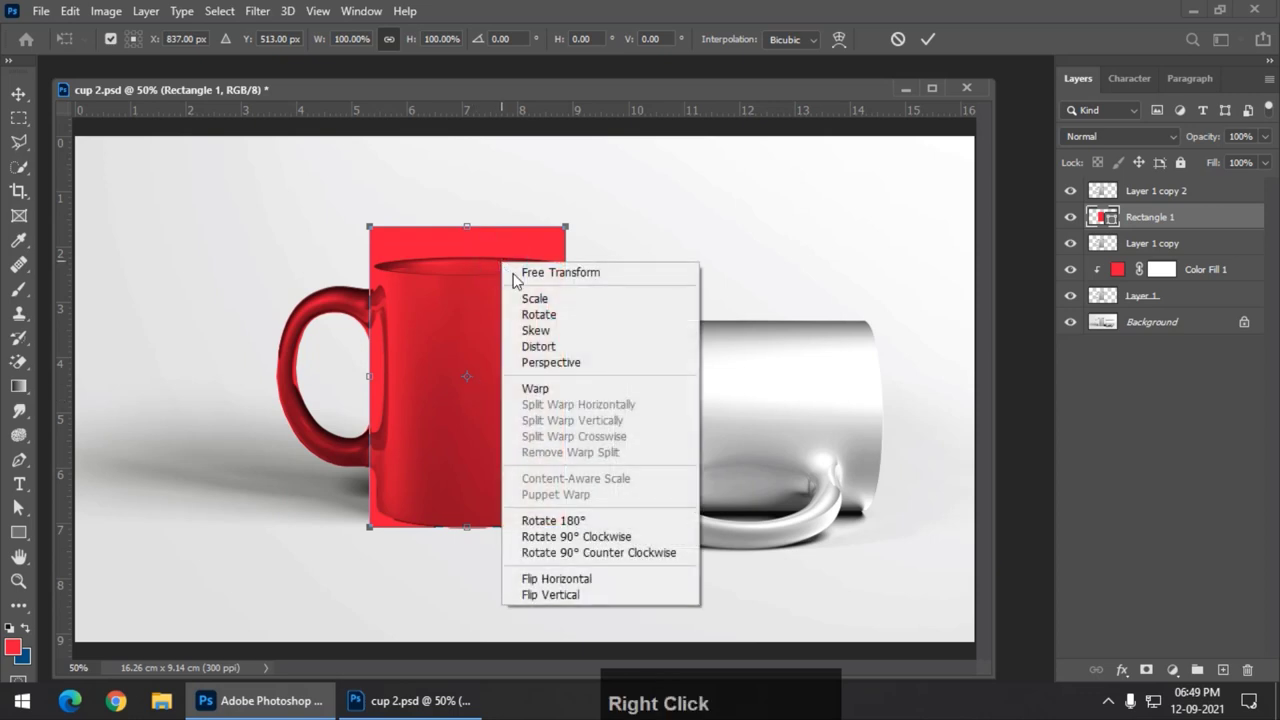
click(540, 391)
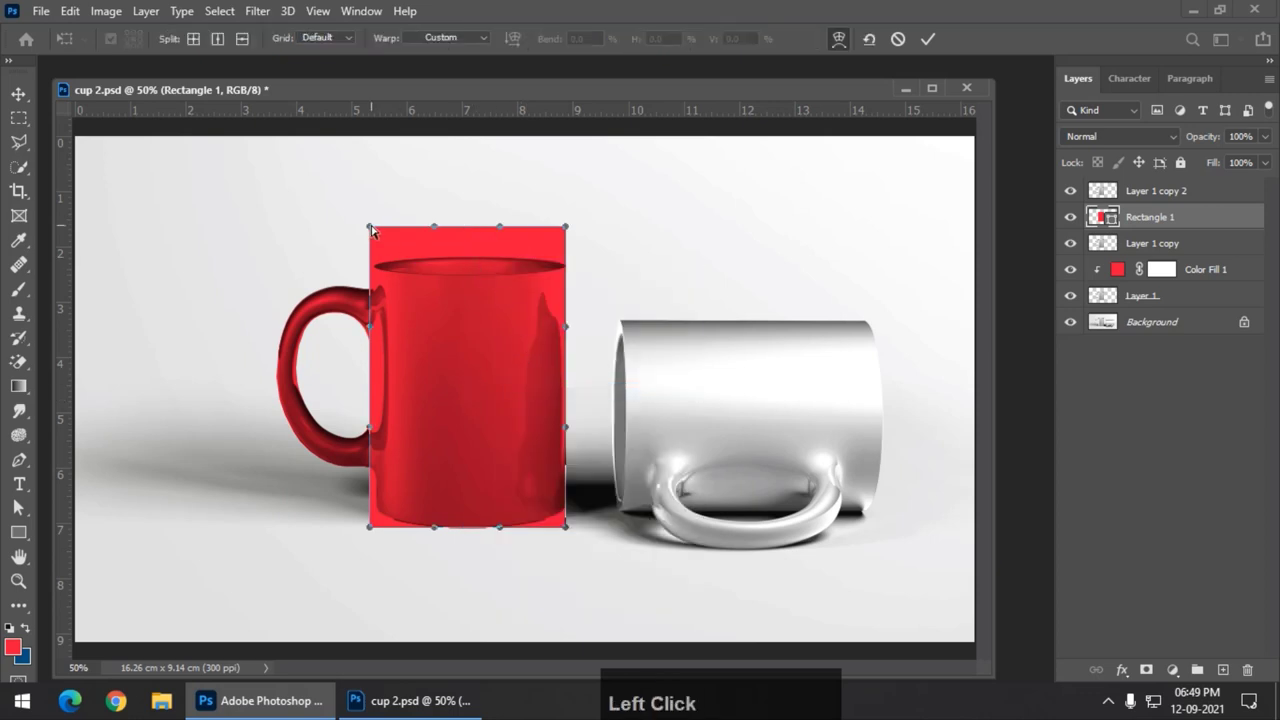
key(ctrl+equal)
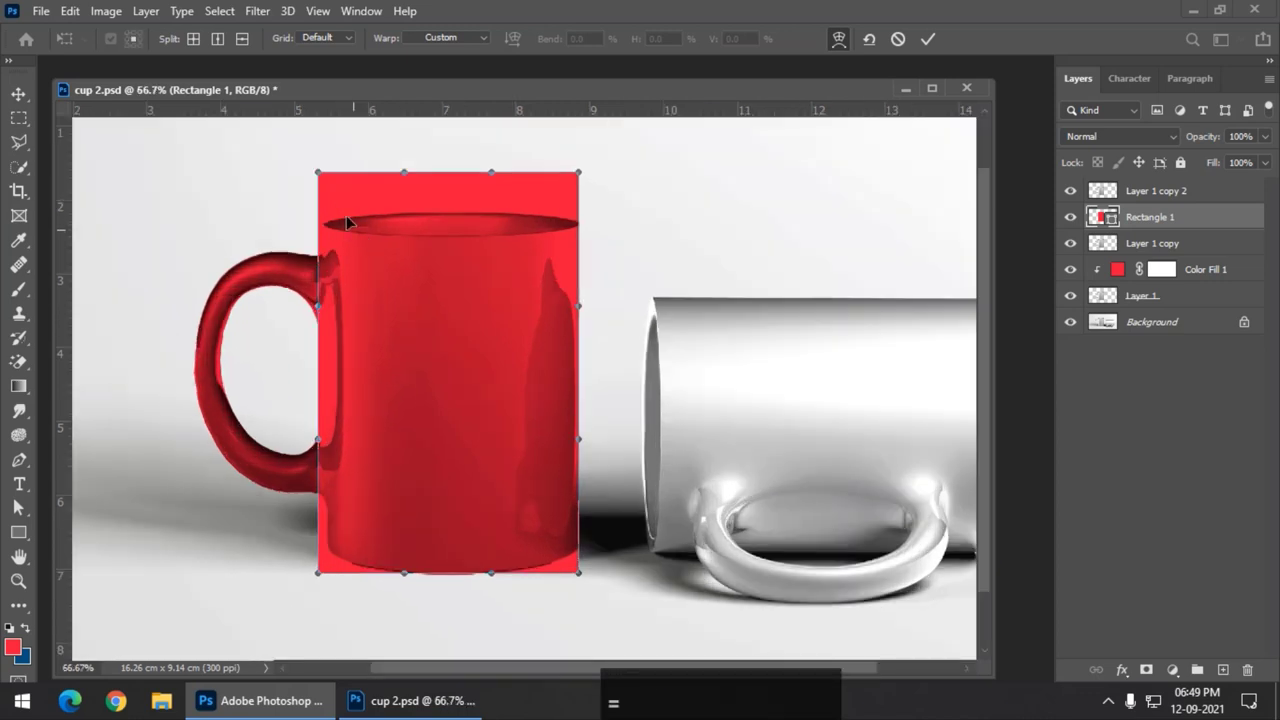
drag(318, 176, 328, 226)
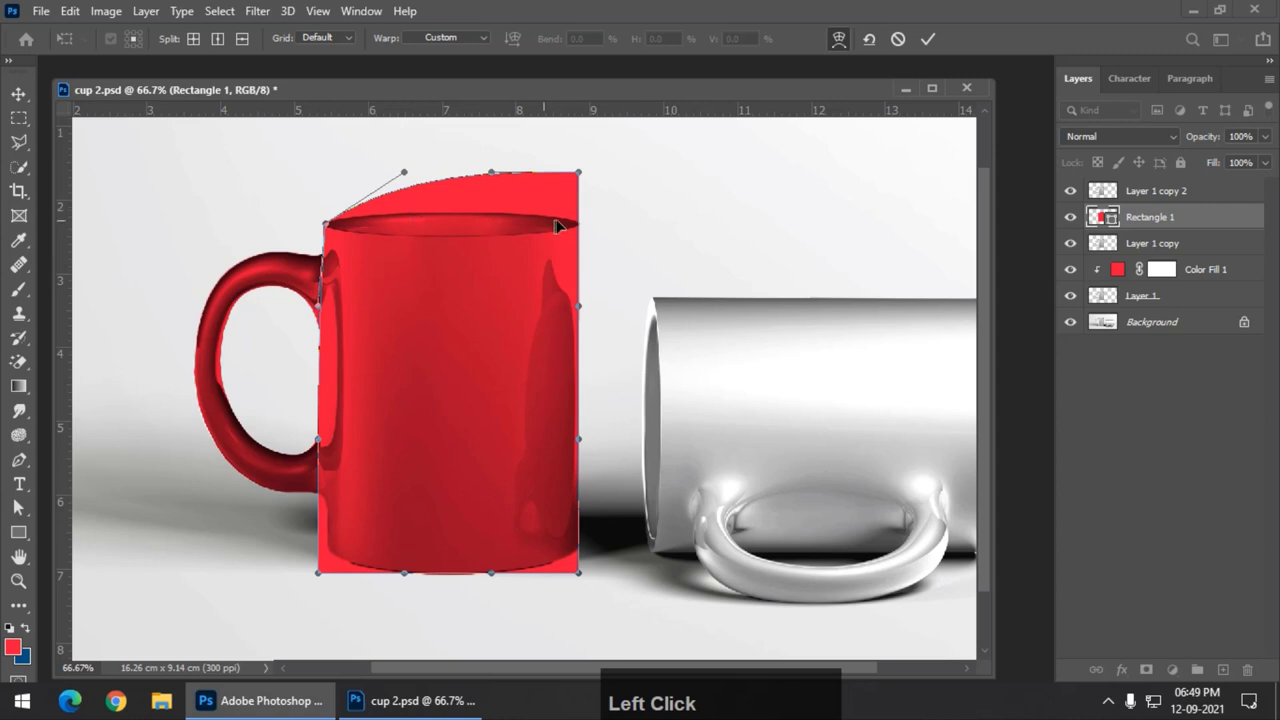
drag(579, 174, 580, 224)
drag(403, 176, 360, 215)
drag(490, 176, 489, 203)
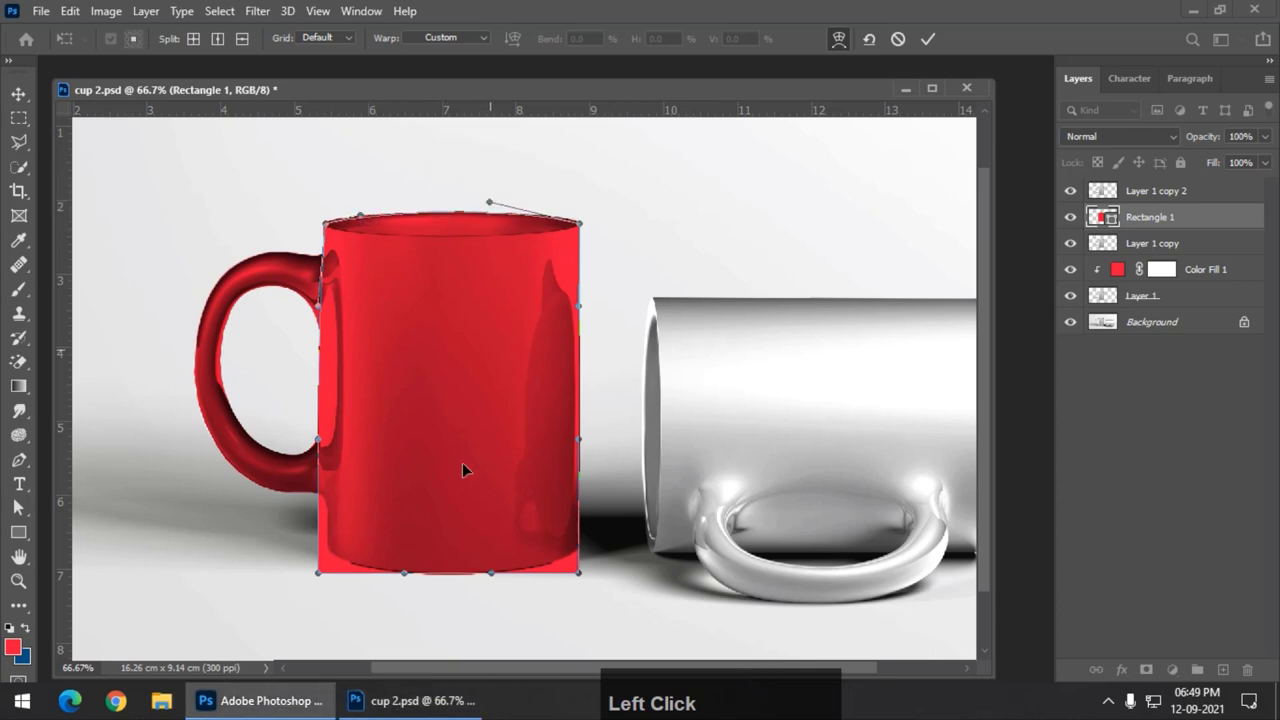
drag(317, 574, 328, 550)
drag(403, 574, 367, 582)
drag(580, 574, 576, 552)
drag(491, 575, 505, 590)
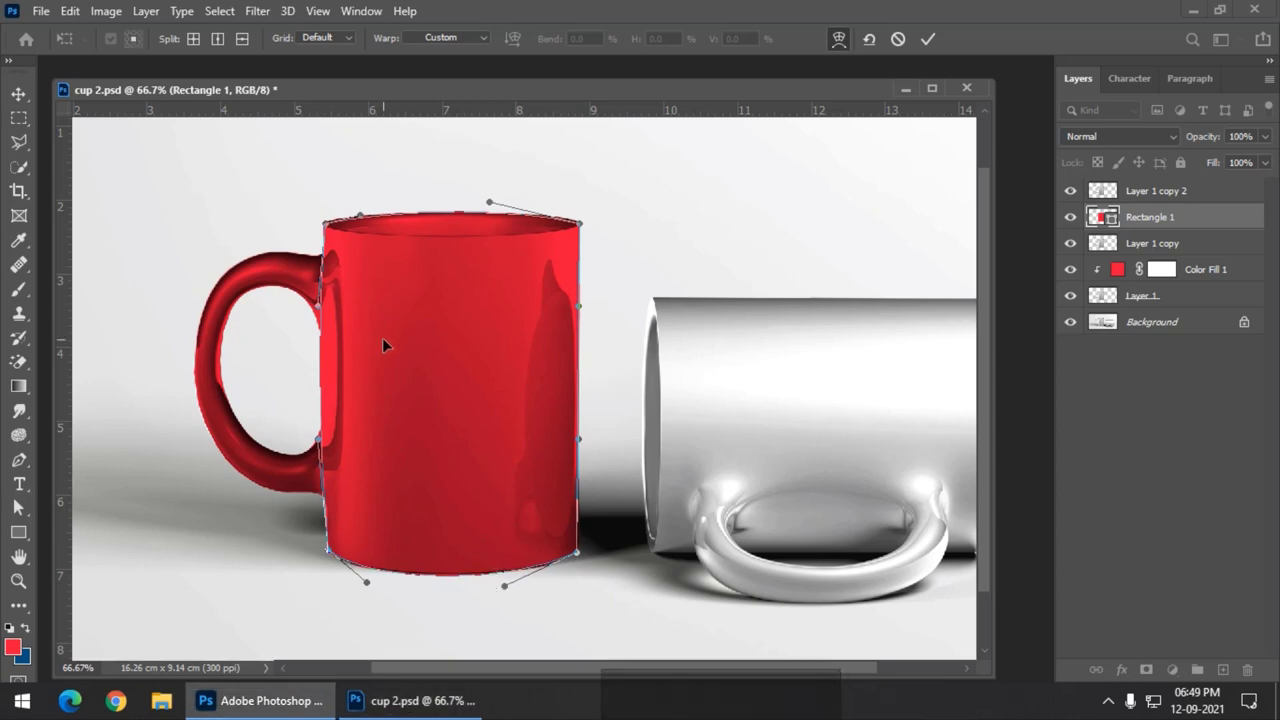
key(Return)
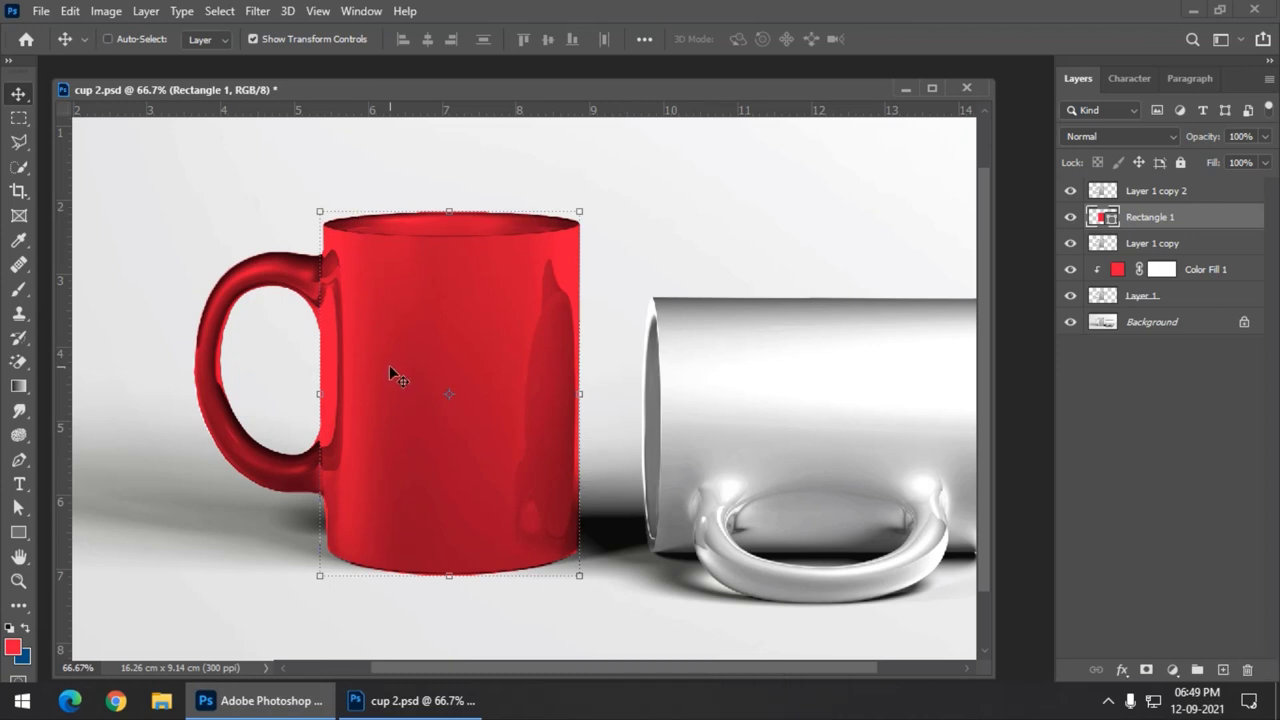
key(ctrl+z)
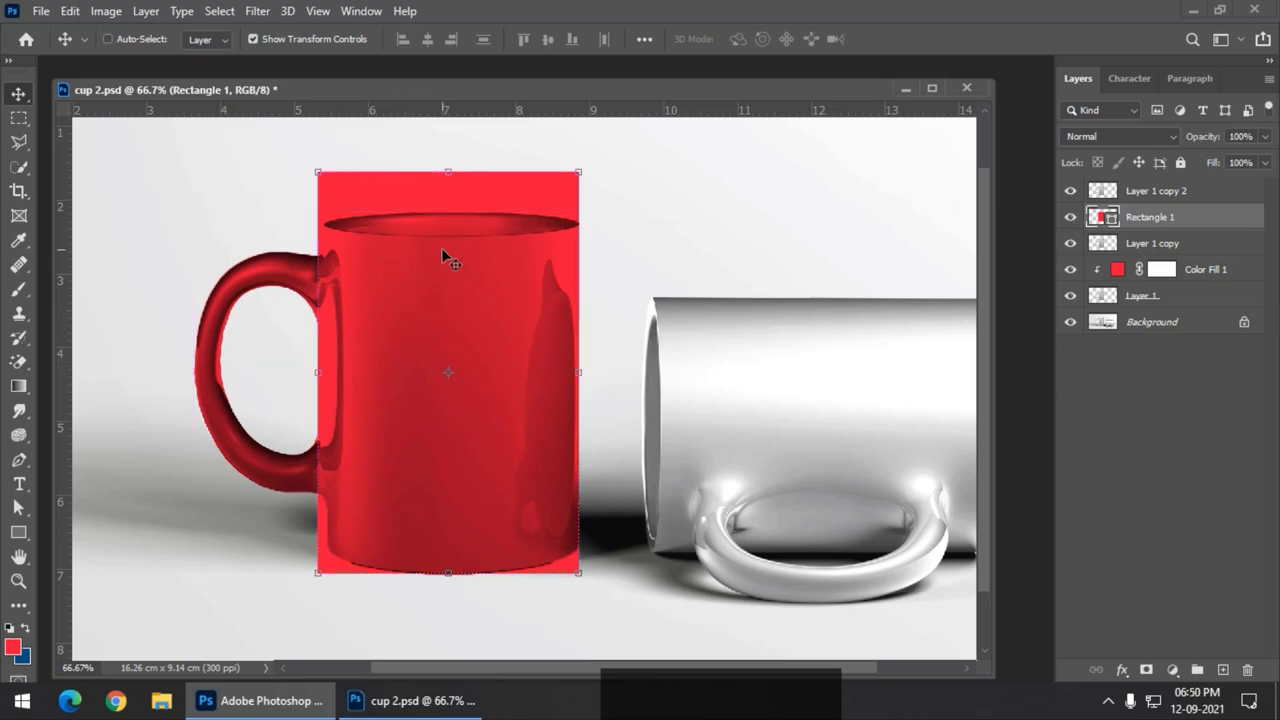
right_click(1209, 222)
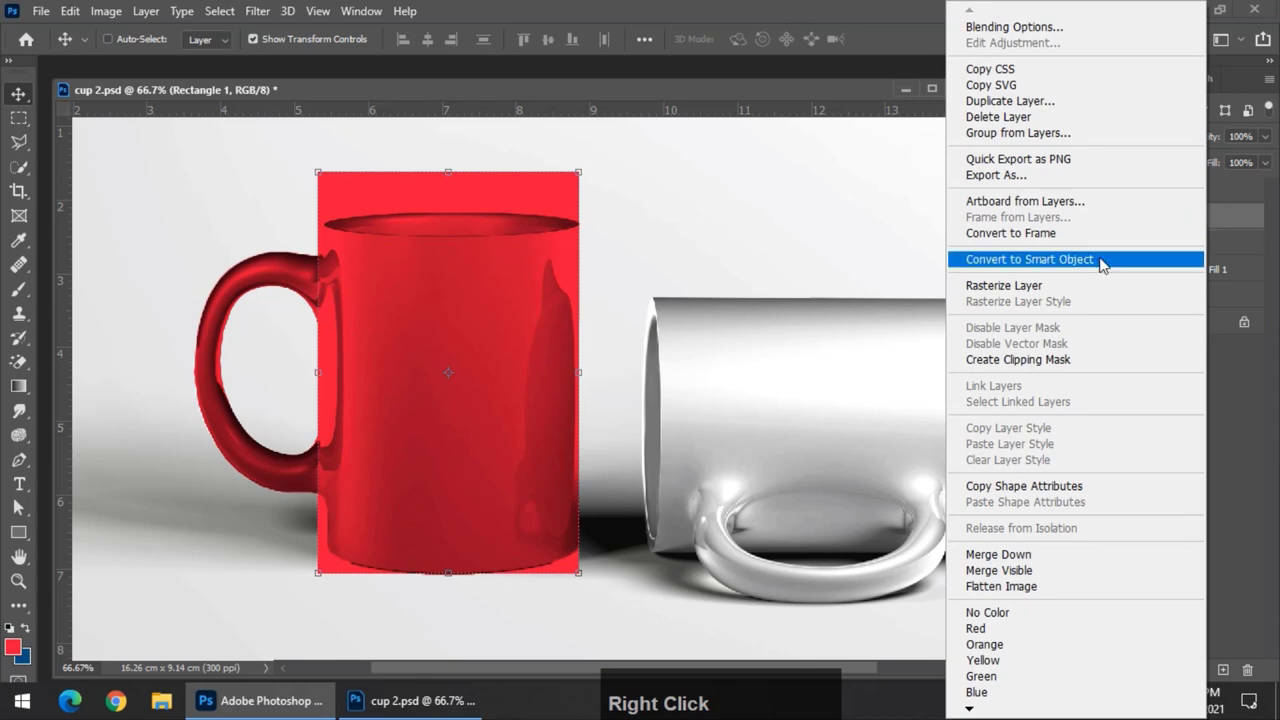
- Convert Rectangle 1 to a Smart Object and enter Warp transform mode
click(1100, 262)
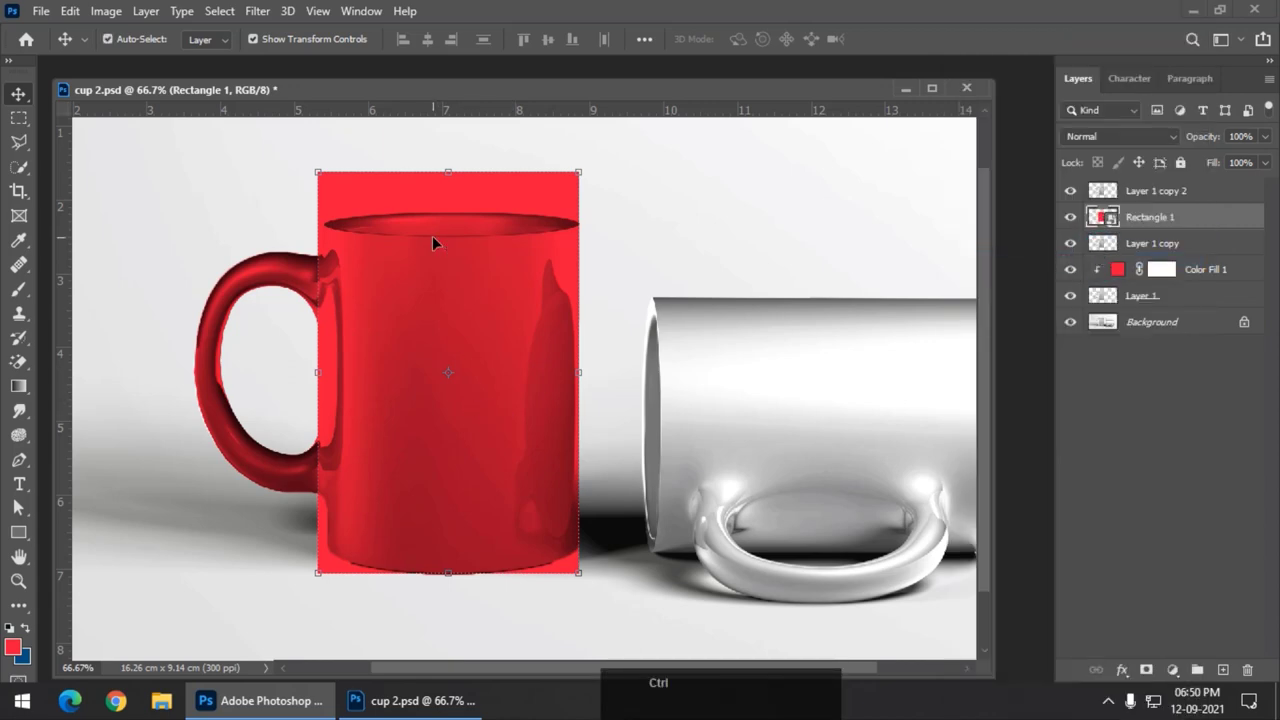
key(ctrl+t)
right_click(449, 214)
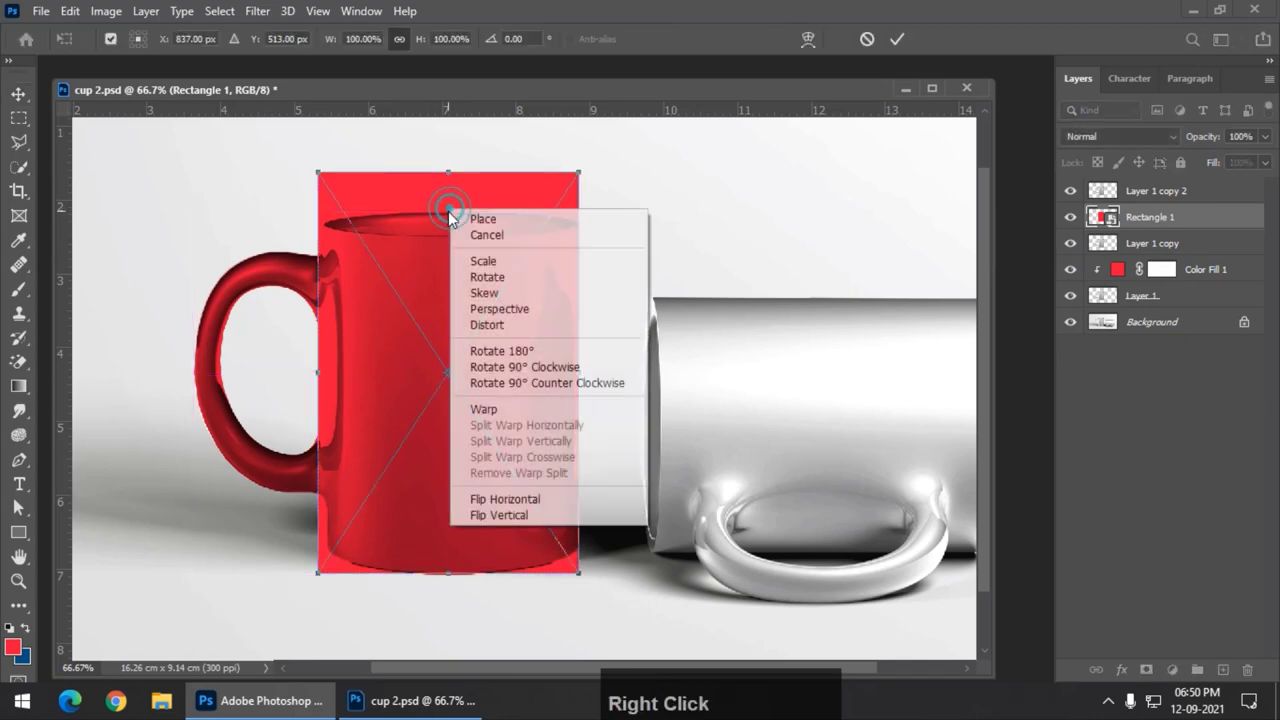
click(500, 410)
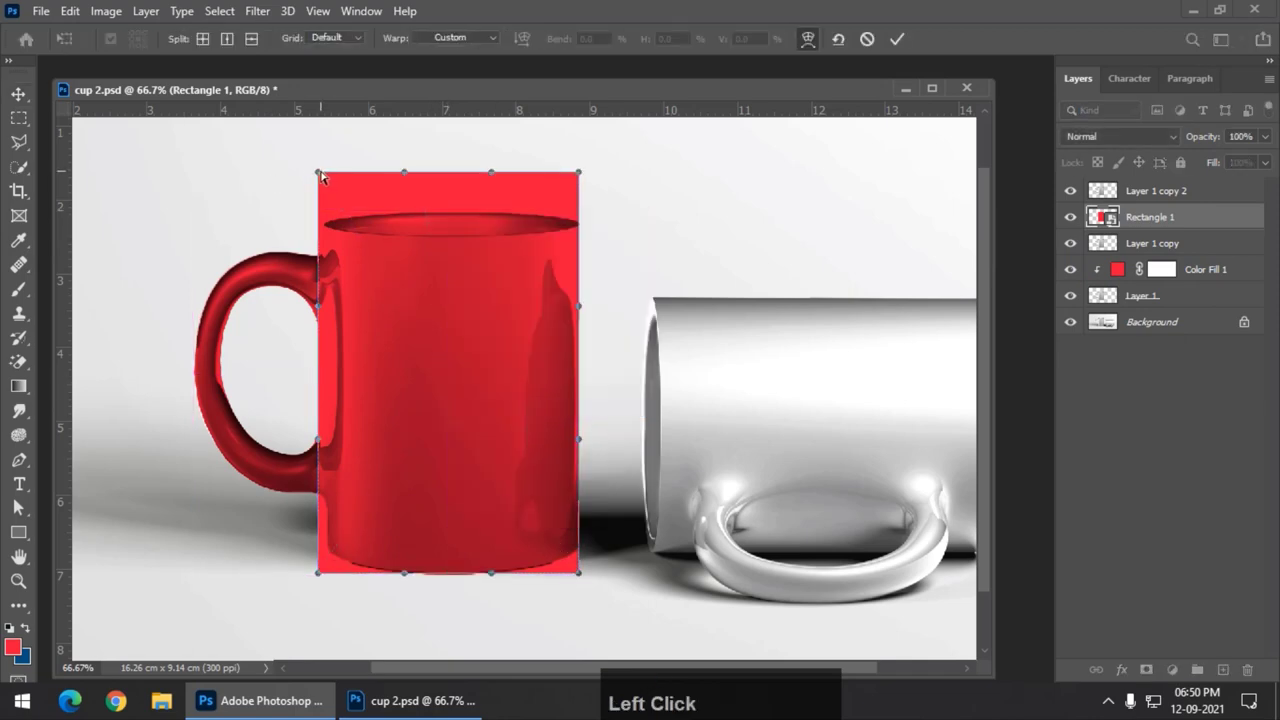
- Warp the rectangle's top and bottom edges to follow the mug's curved rim and base
drag(320, 176, 322, 225)
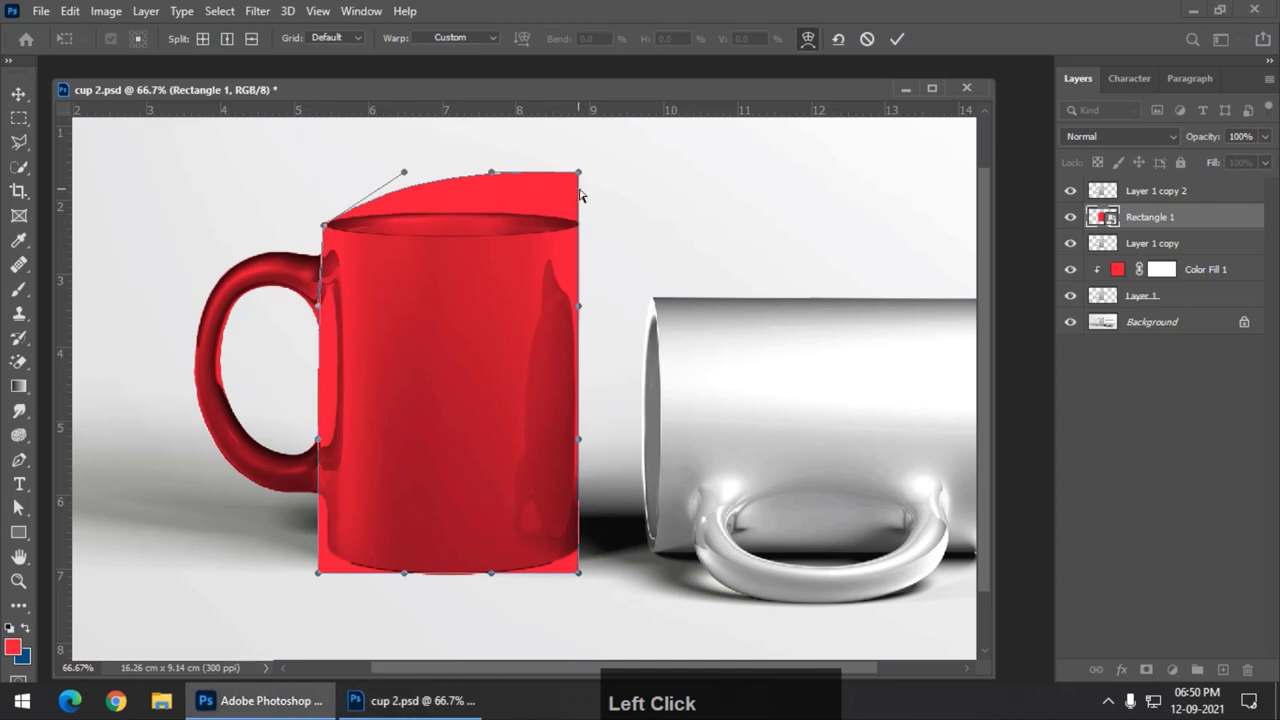
drag(578, 176, 580, 226)
drag(404, 172, 349, 217)
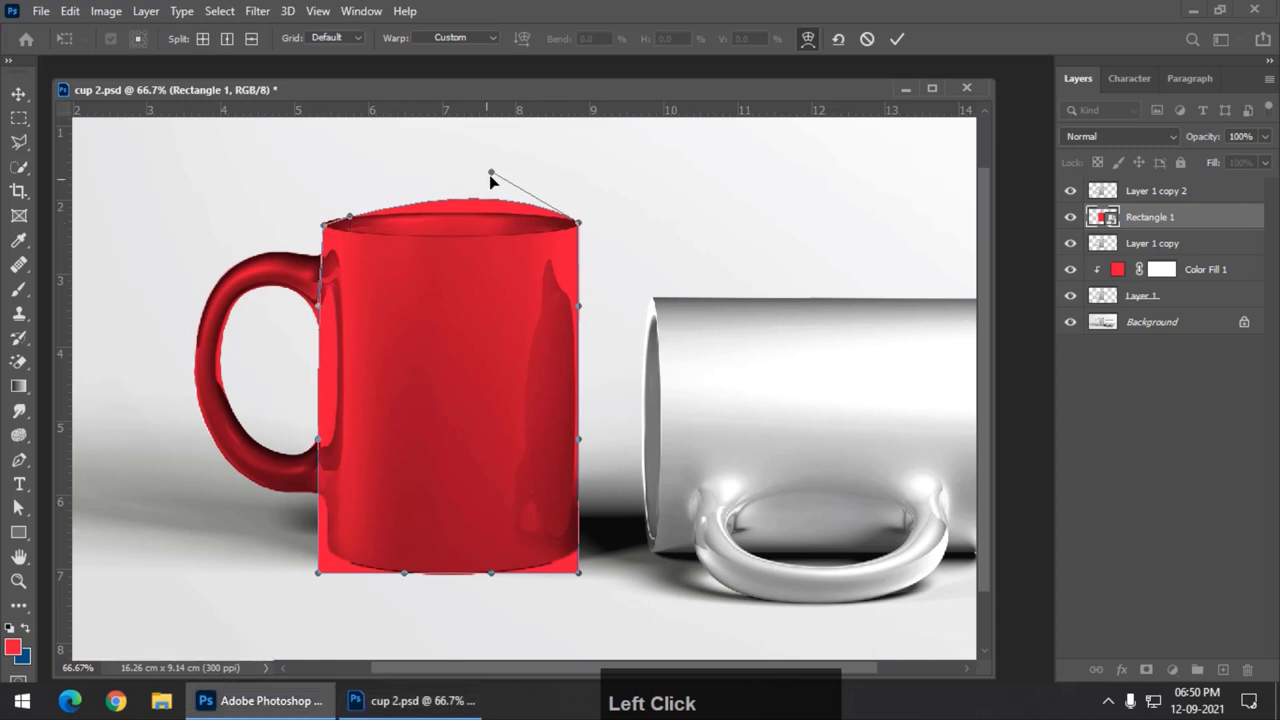
drag(490, 175, 486, 204)
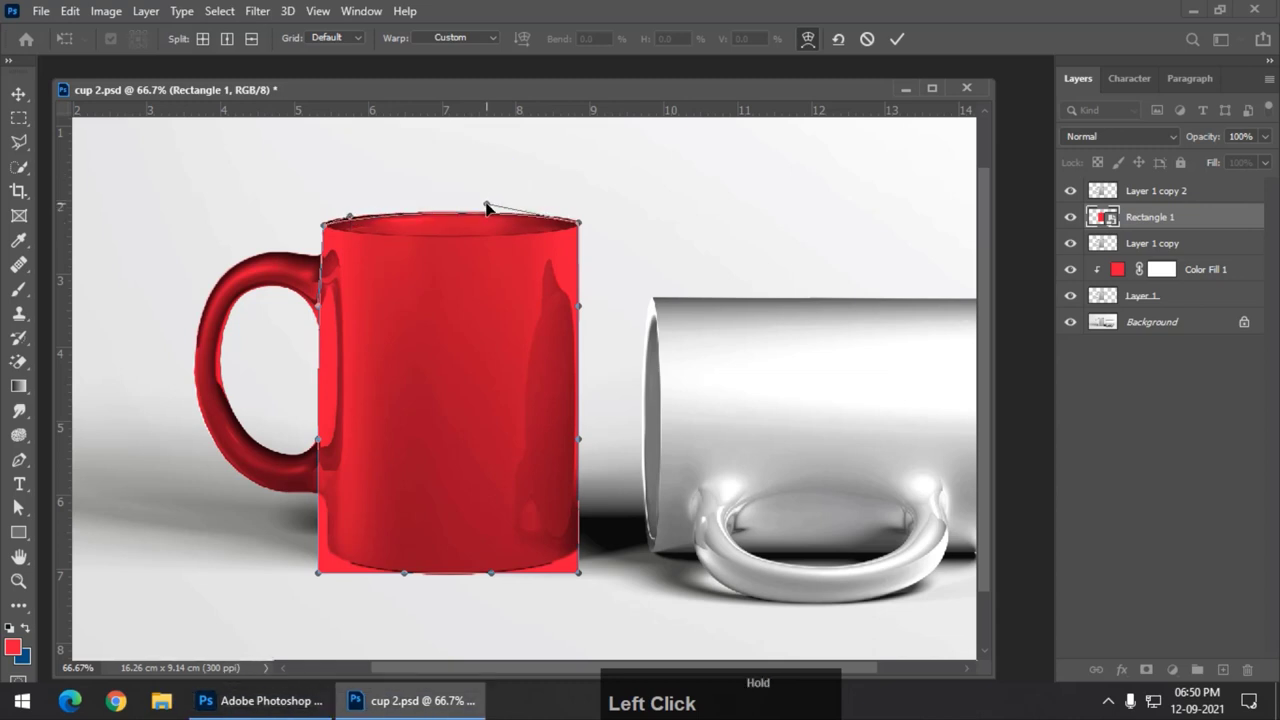
drag(318, 574, 327, 552)
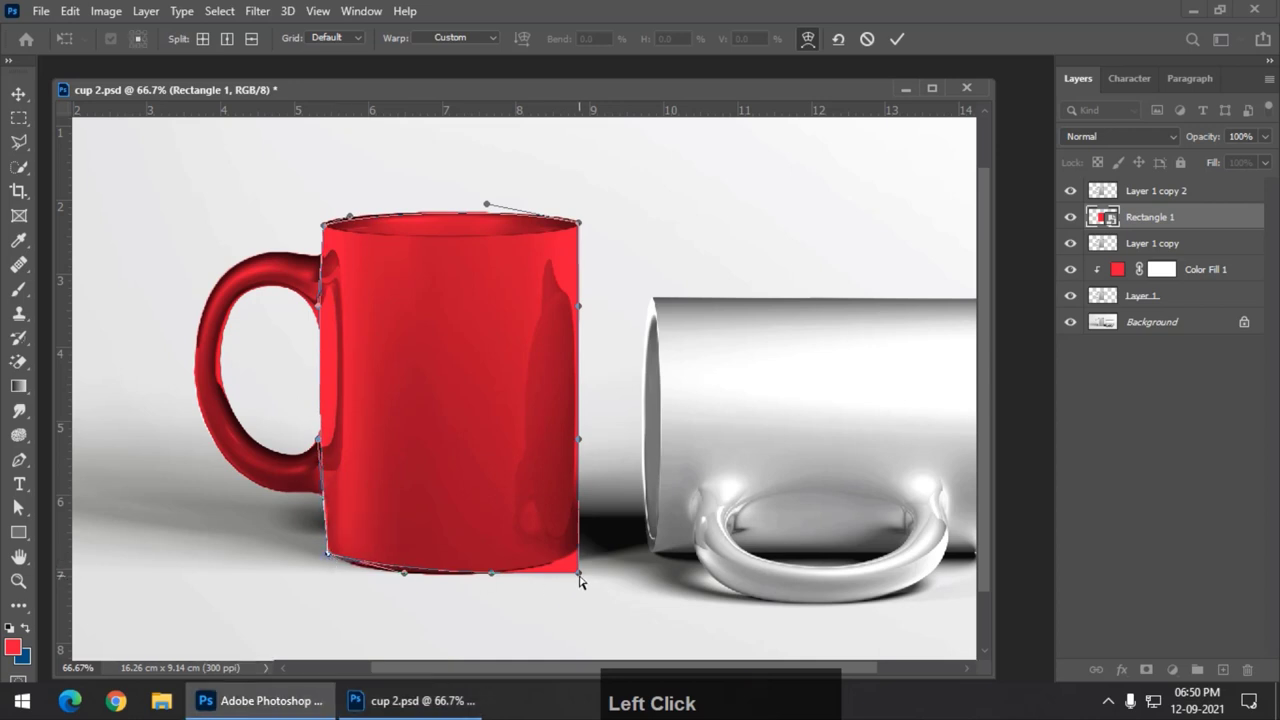
drag(579, 575, 578, 552)
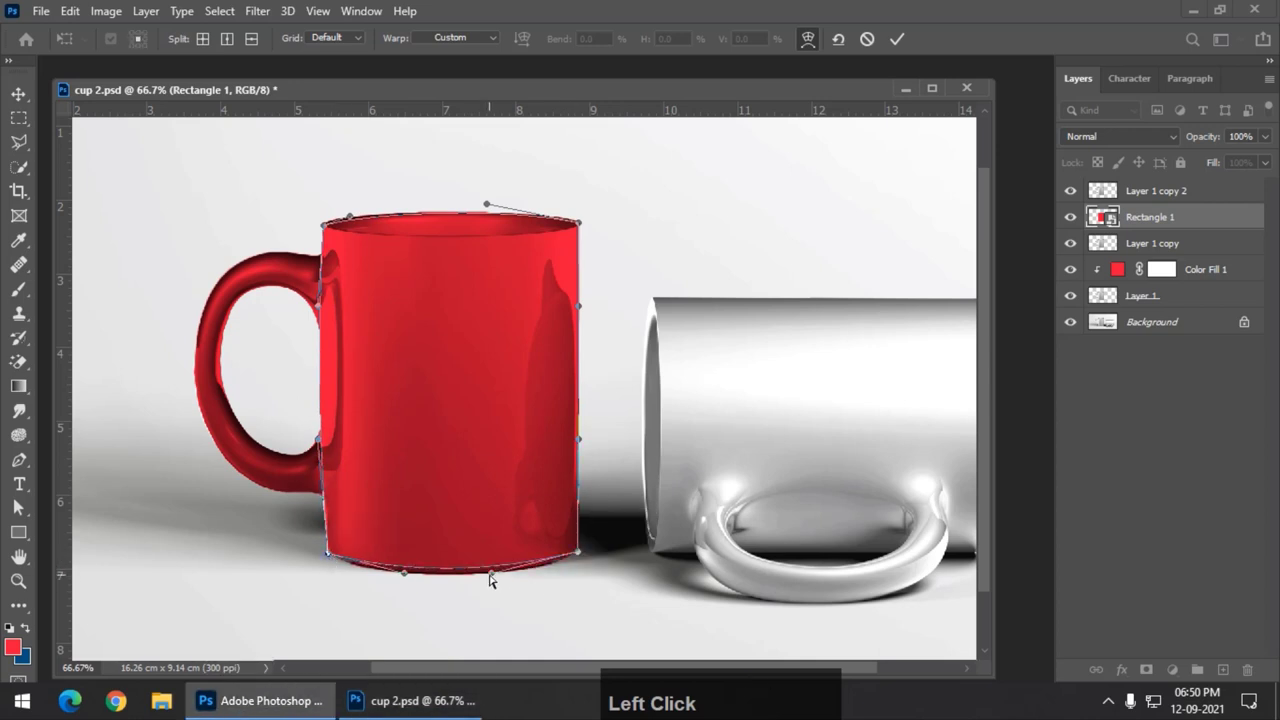
drag(490, 573, 492, 580)
drag(406, 577, 397, 588)
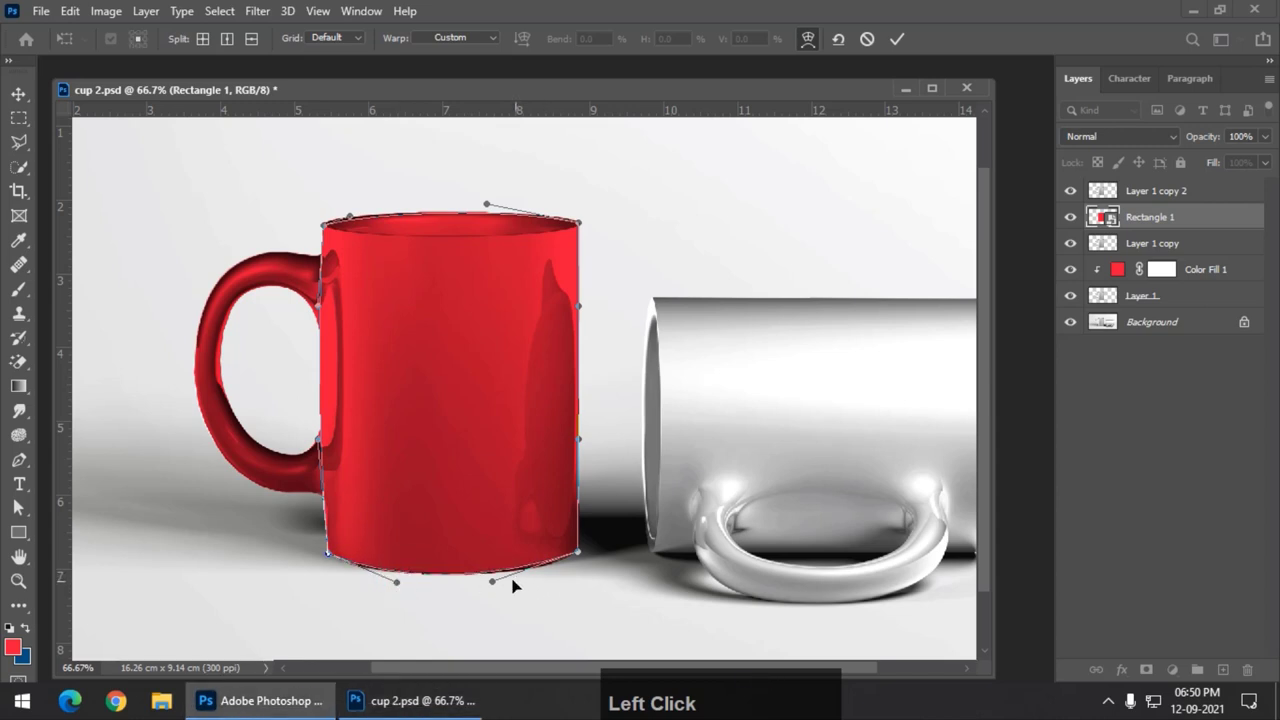
drag(494, 584, 503, 588)
key(Return)
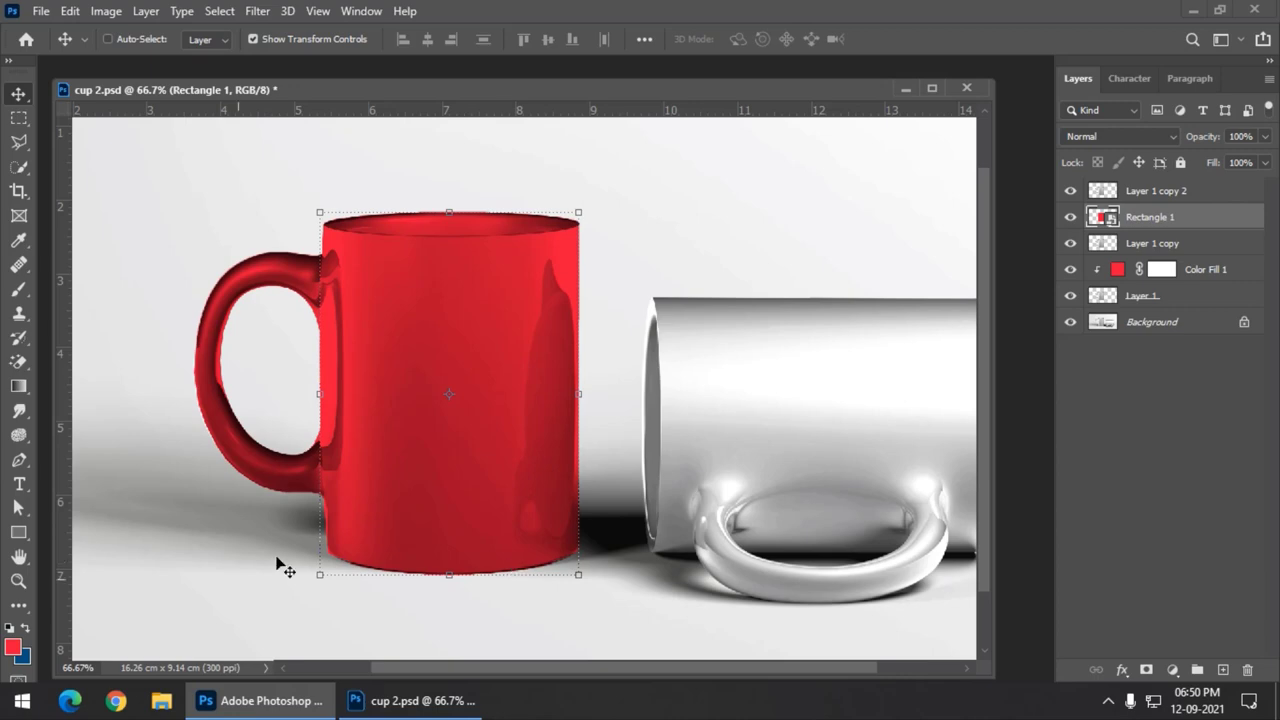
- Open the Rectangle 1.psb contents in a separate, enlarged floating window
double_click(1104, 218)
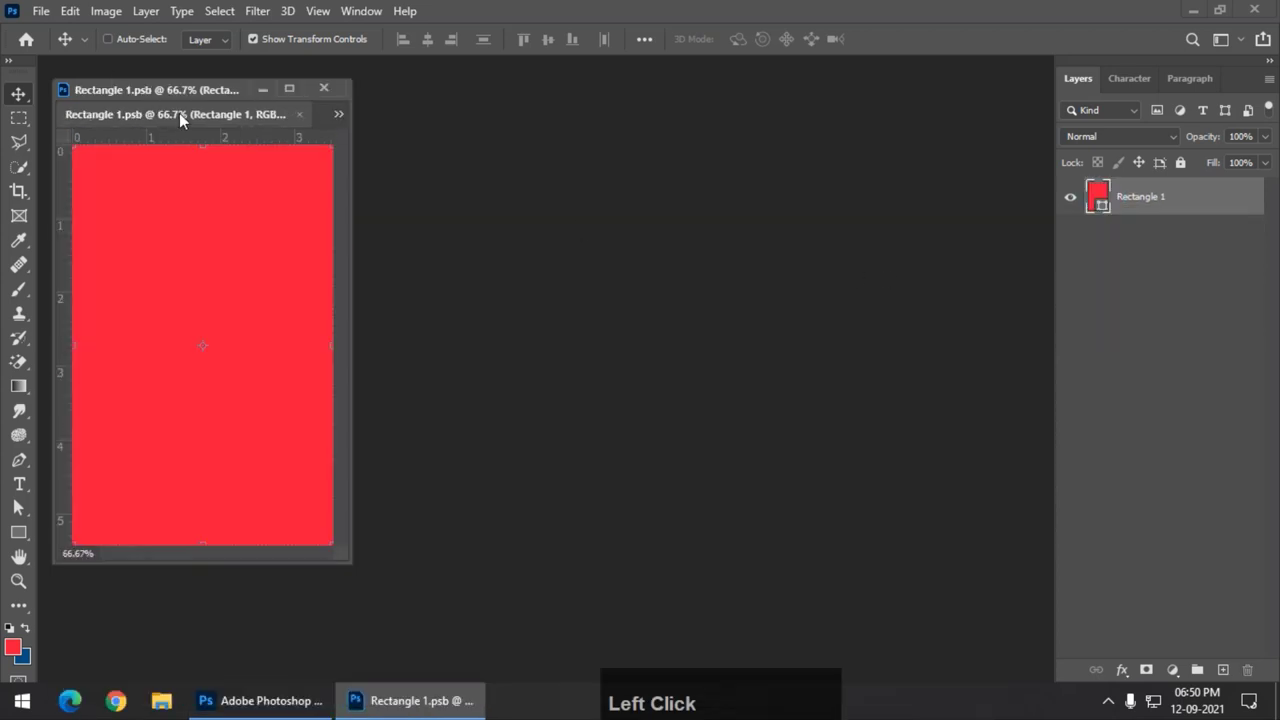
drag(179, 113, 423, 168)
drag(581, 592, 850, 688)
- Add a horizontal text layer reading 'Esp' and 'resso' on two lines
click(19, 485)
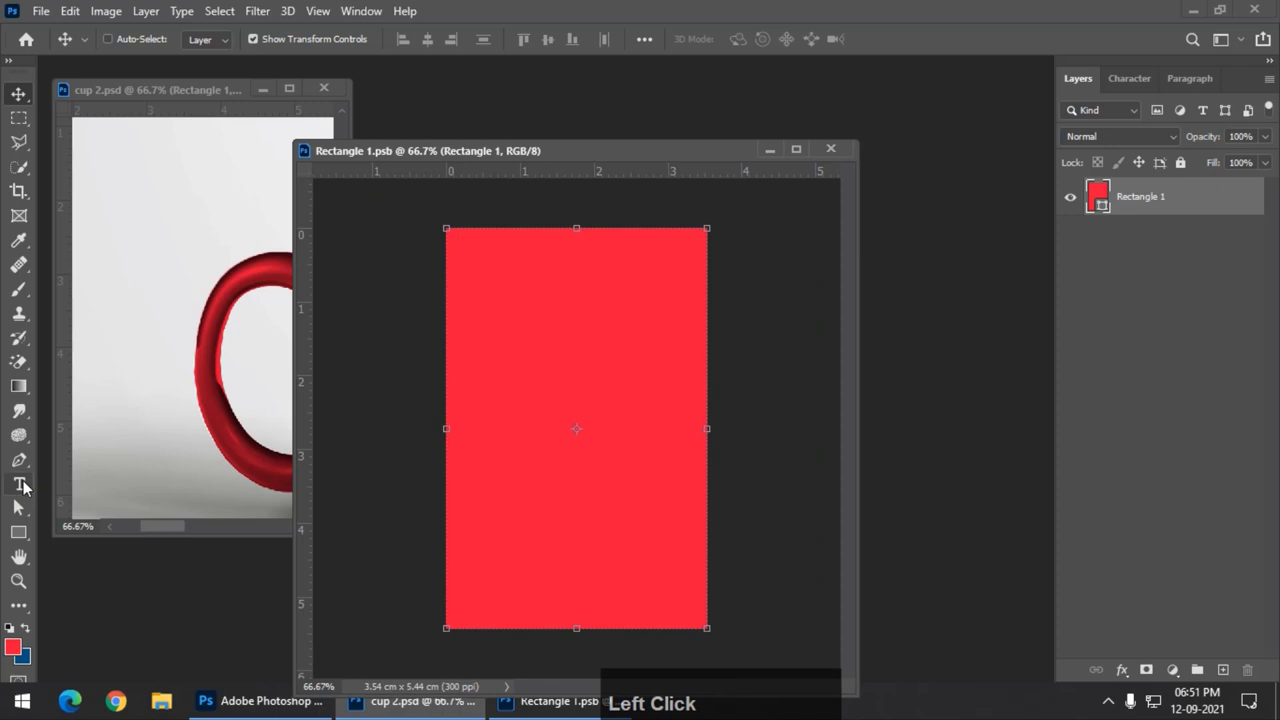
click(116, 484)
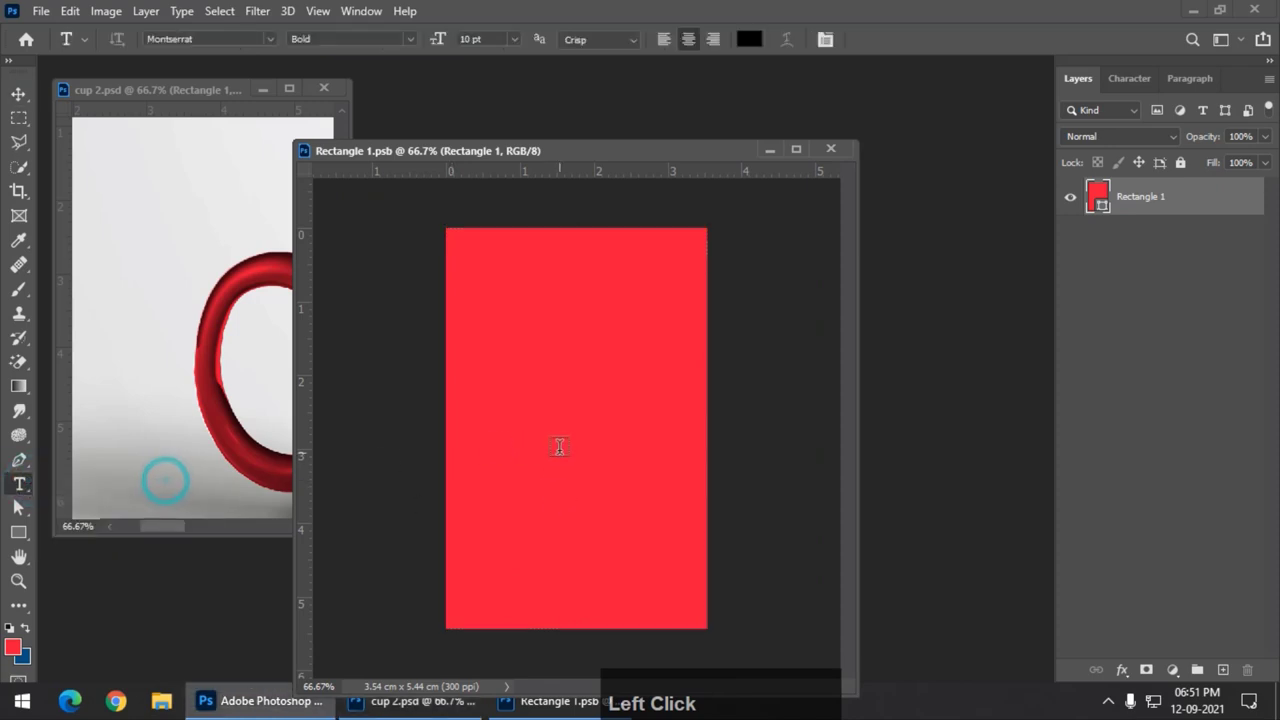
click(589, 352)
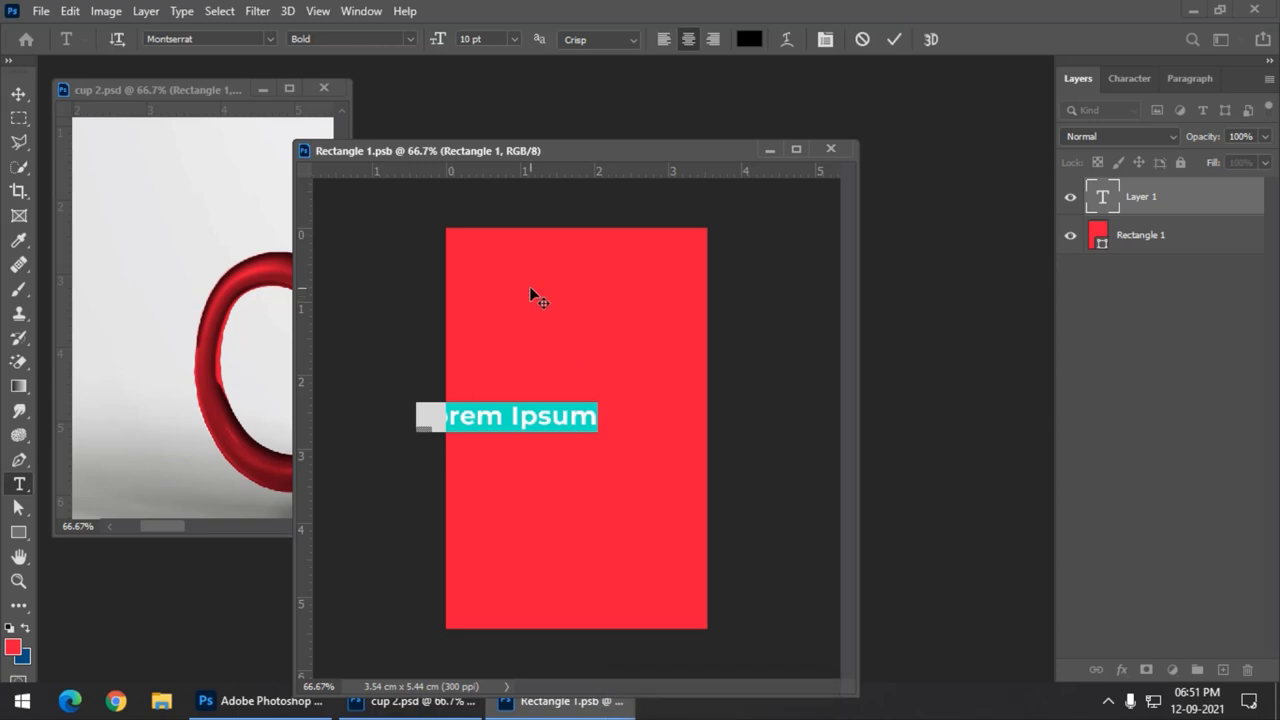
text(Esp)
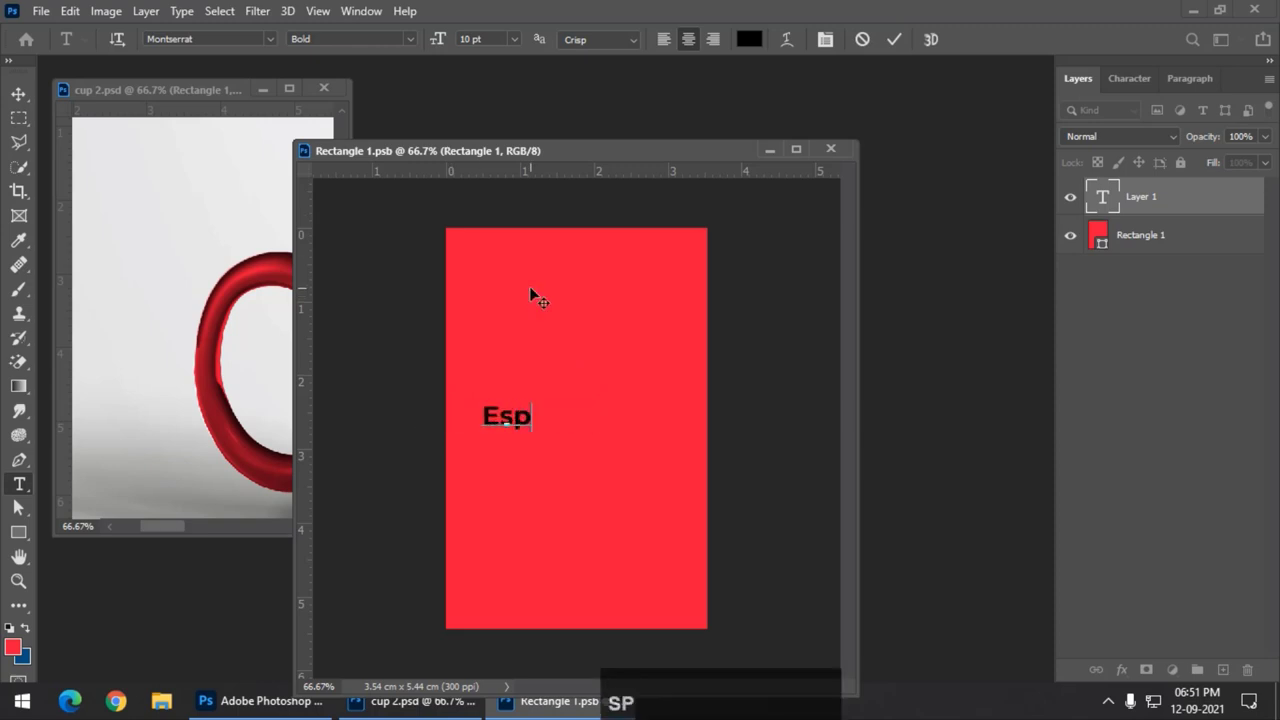
key(Return)
text(resso)
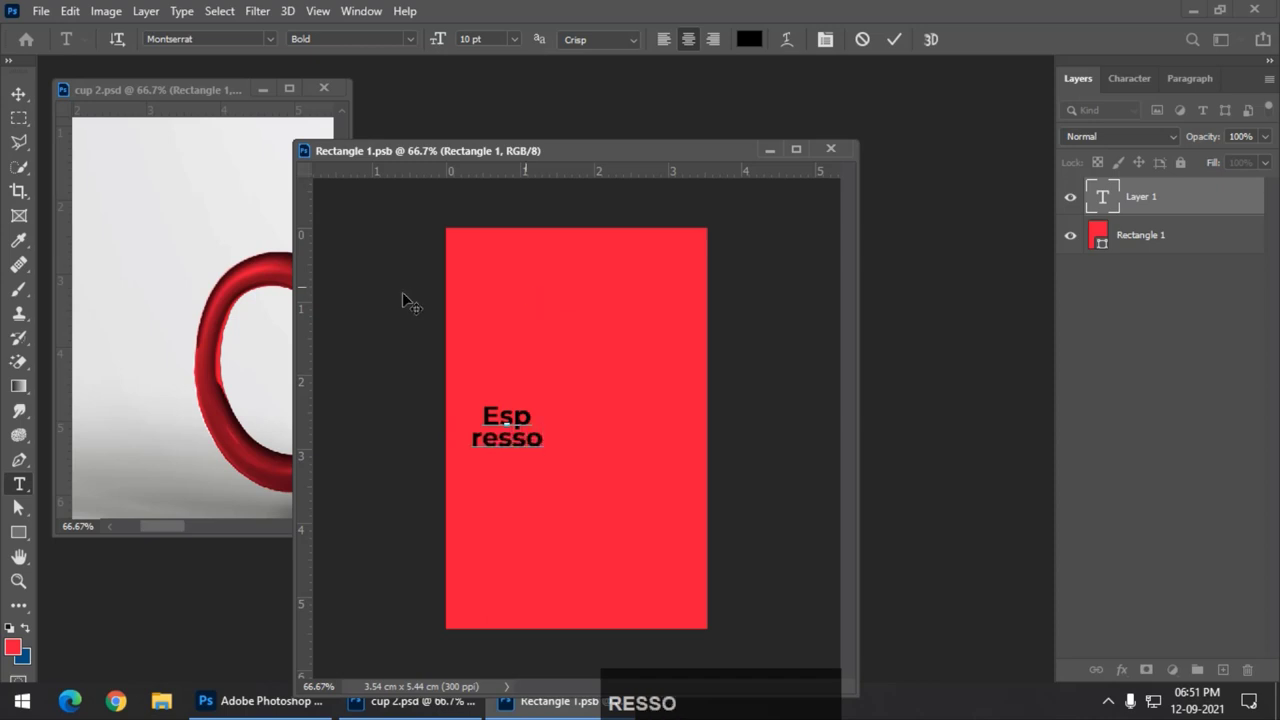
- Set both text lines in the Garment District Regular font
key(ctrl+a)
click(190, 38)
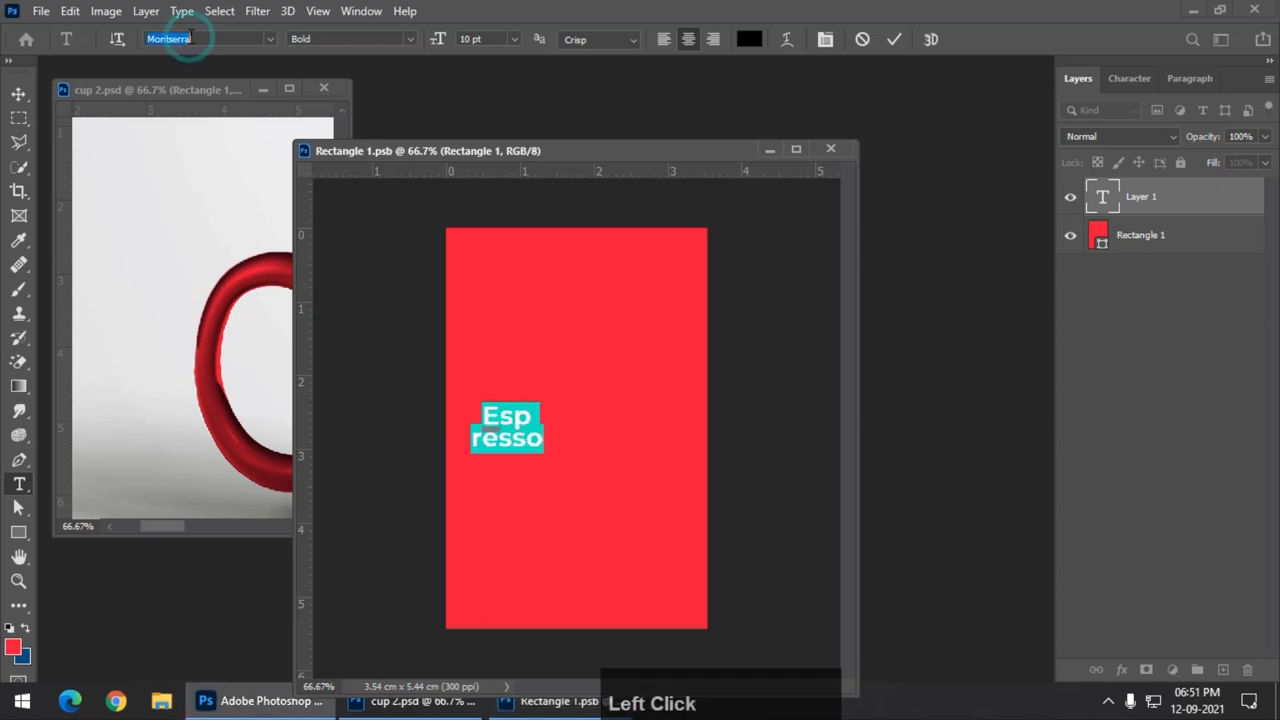
text(gar)
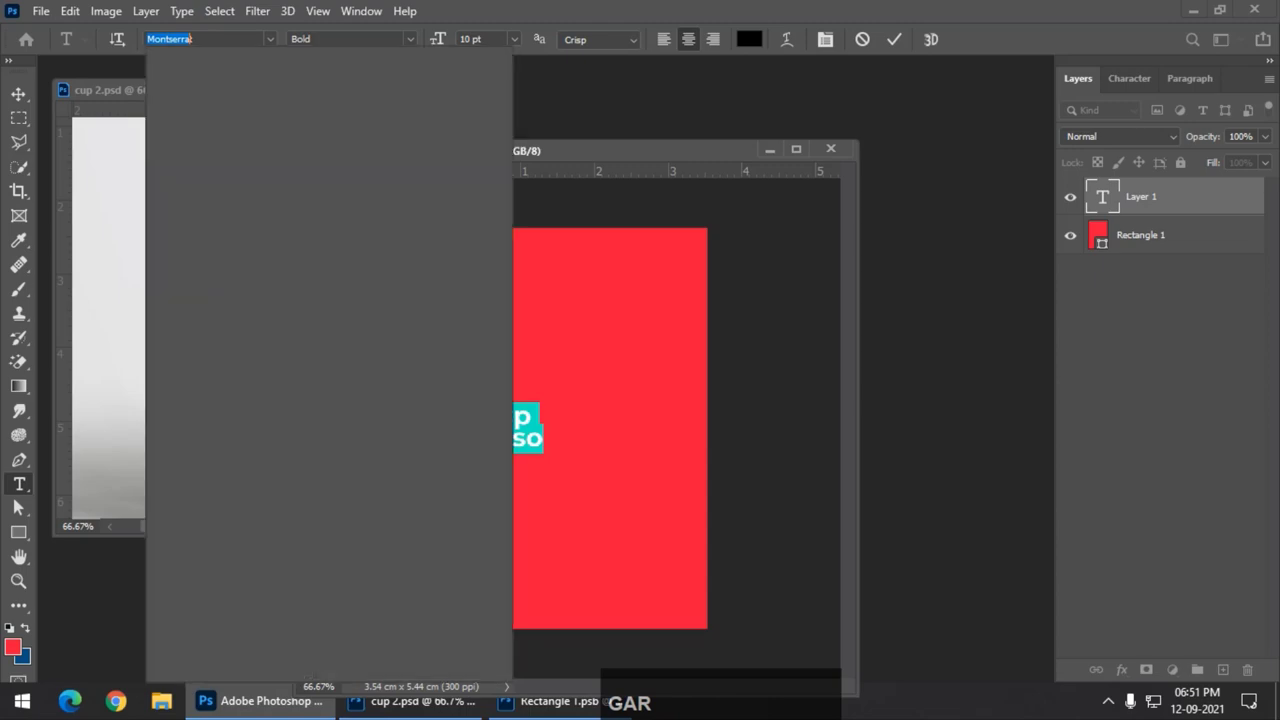
text(t)
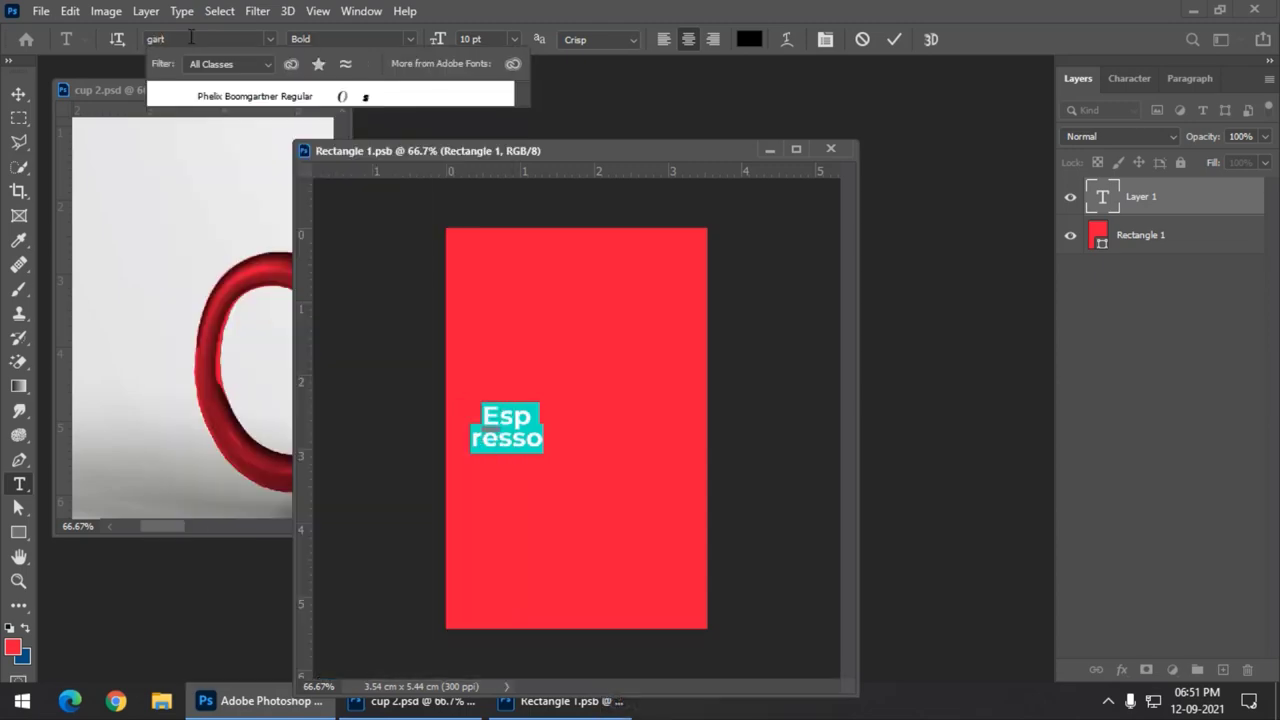
key(BackSpace)
text(ment District)
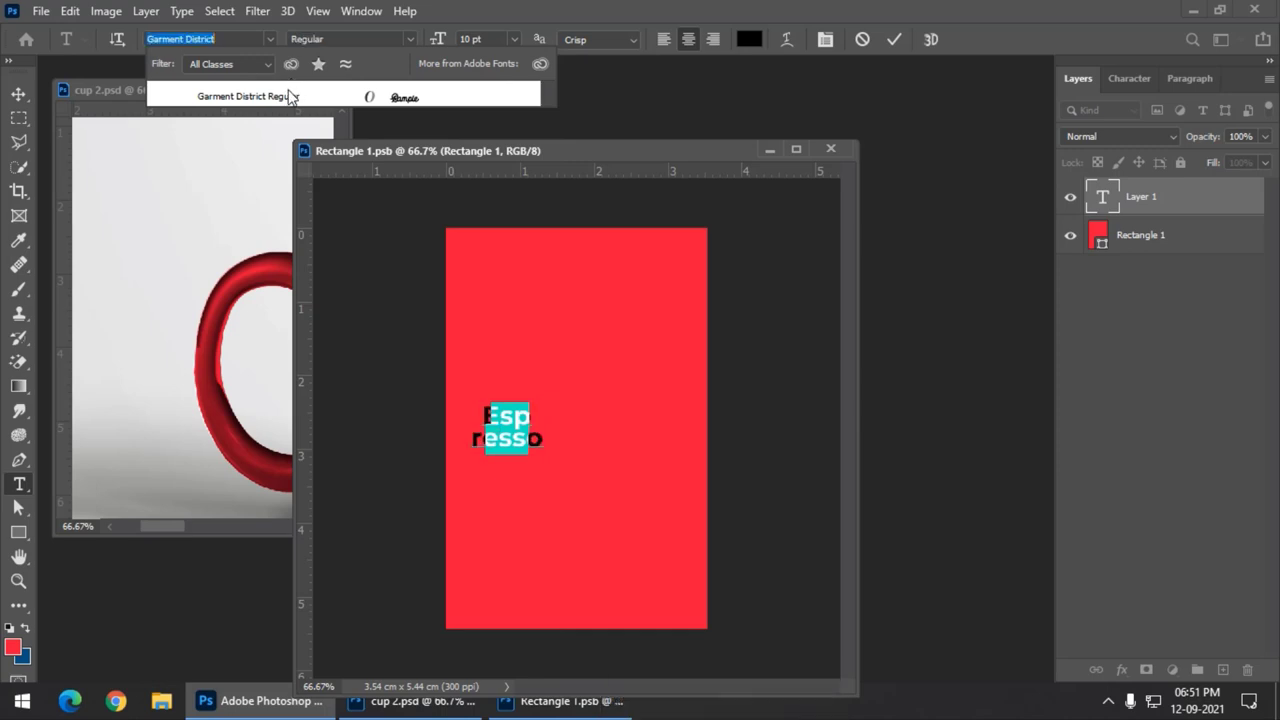
click(285, 96)
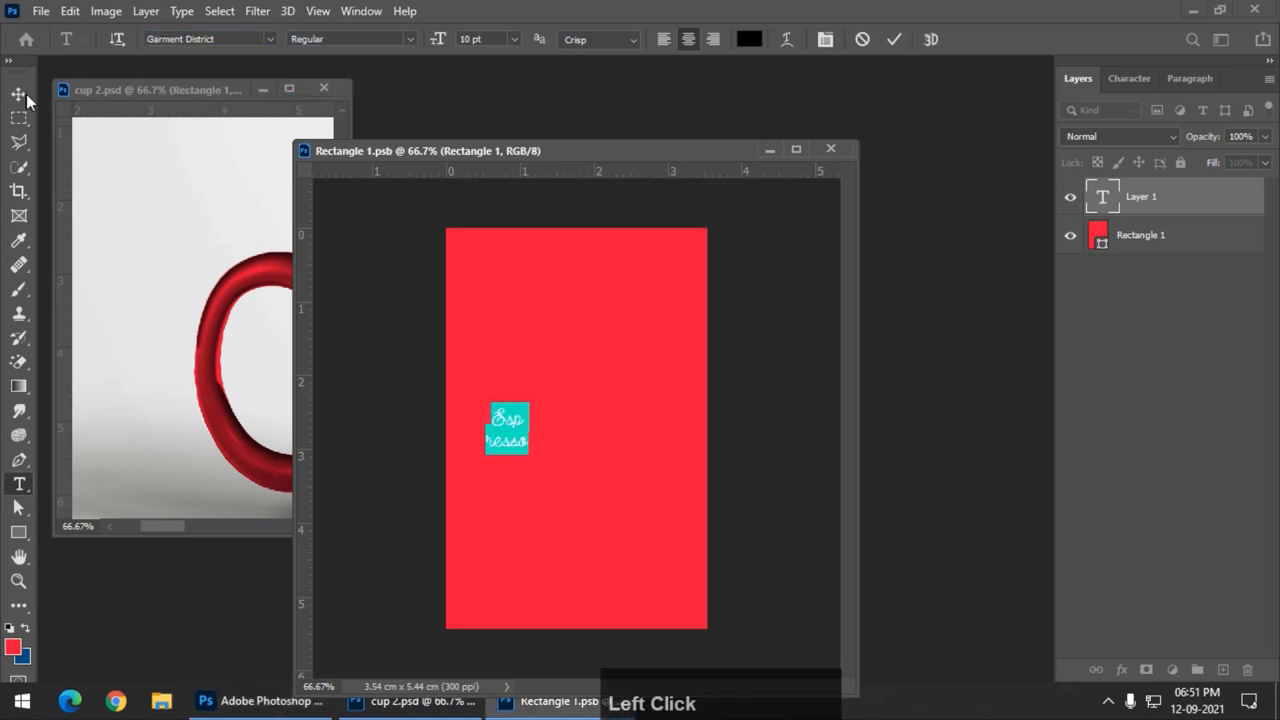
- Keep the Regular style and scale the Esp/resso text to span the label
click(412, 37)
click(412, 37)
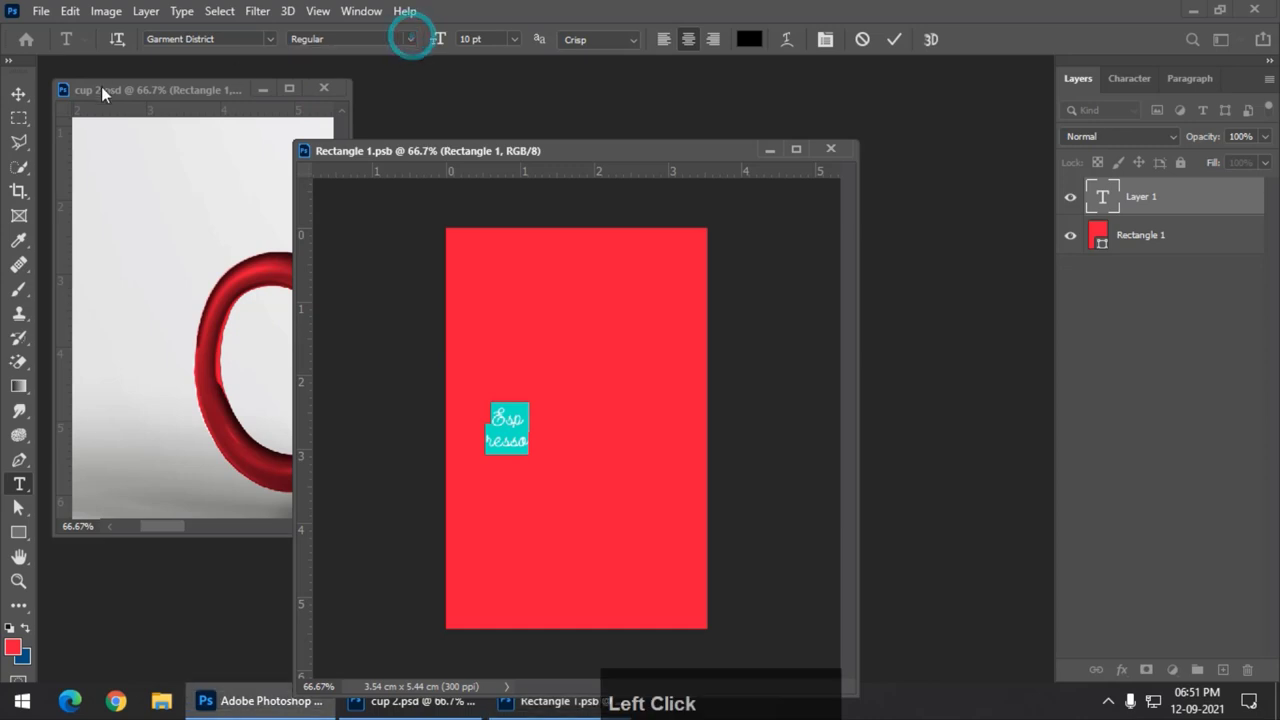
click(18, 93)
drag(527, 402, 660, 298)
drag(643, 455, 714, 557)
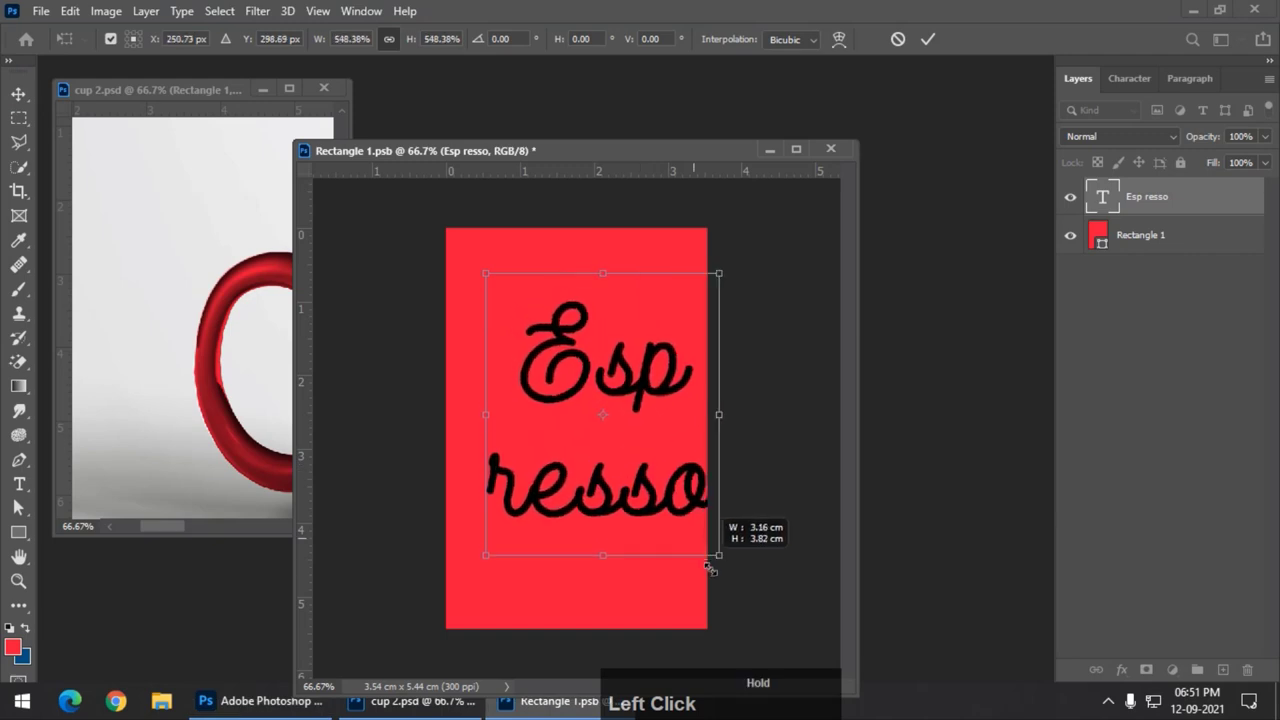
drag(612, 378, 589, 379)
drag(678, 564, 711, 605)
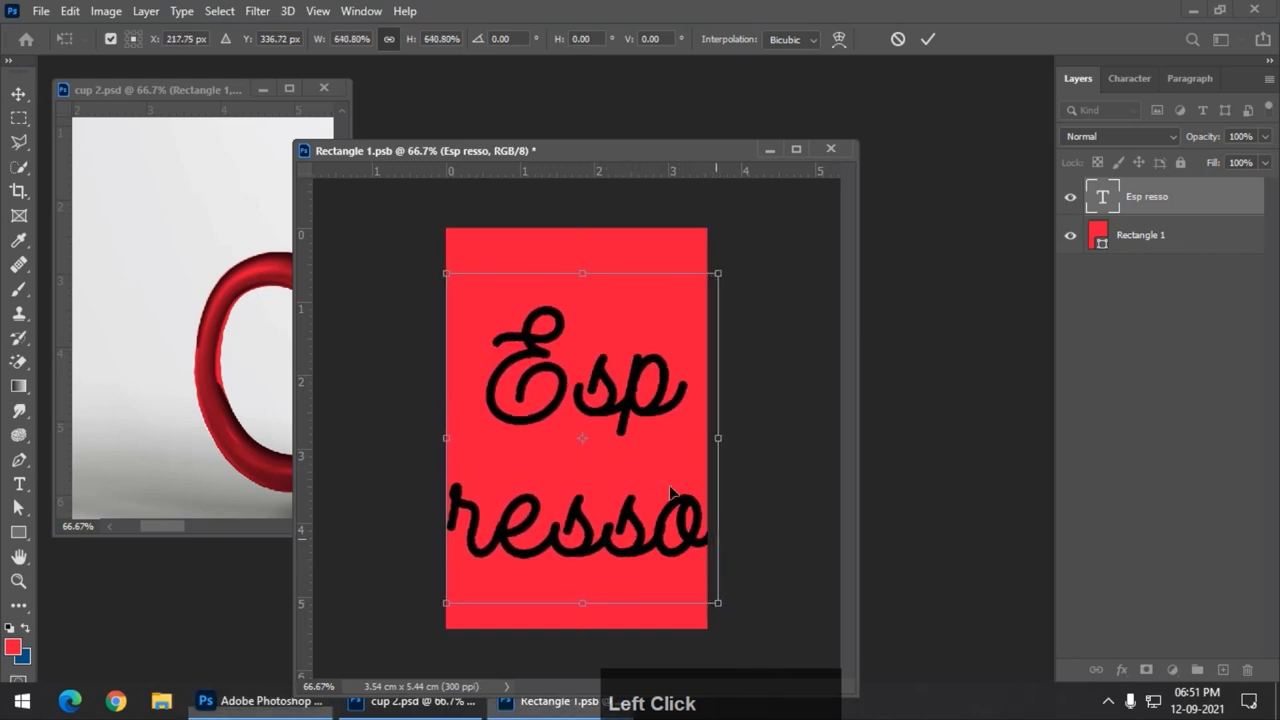
drag(644, 407, 632, 397)
key(Return)
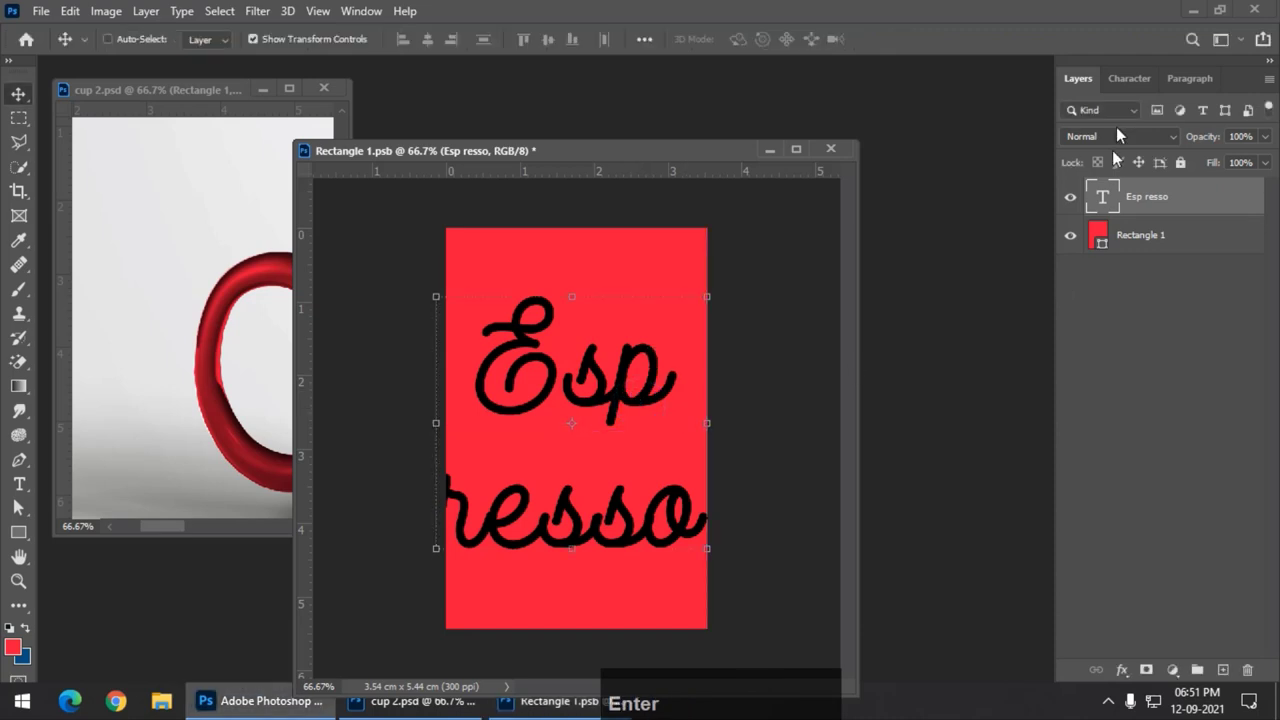
- Tighten the text's leading in the Character panel, settling on 35 pt
click(1117, 81)
click(1219, 136)
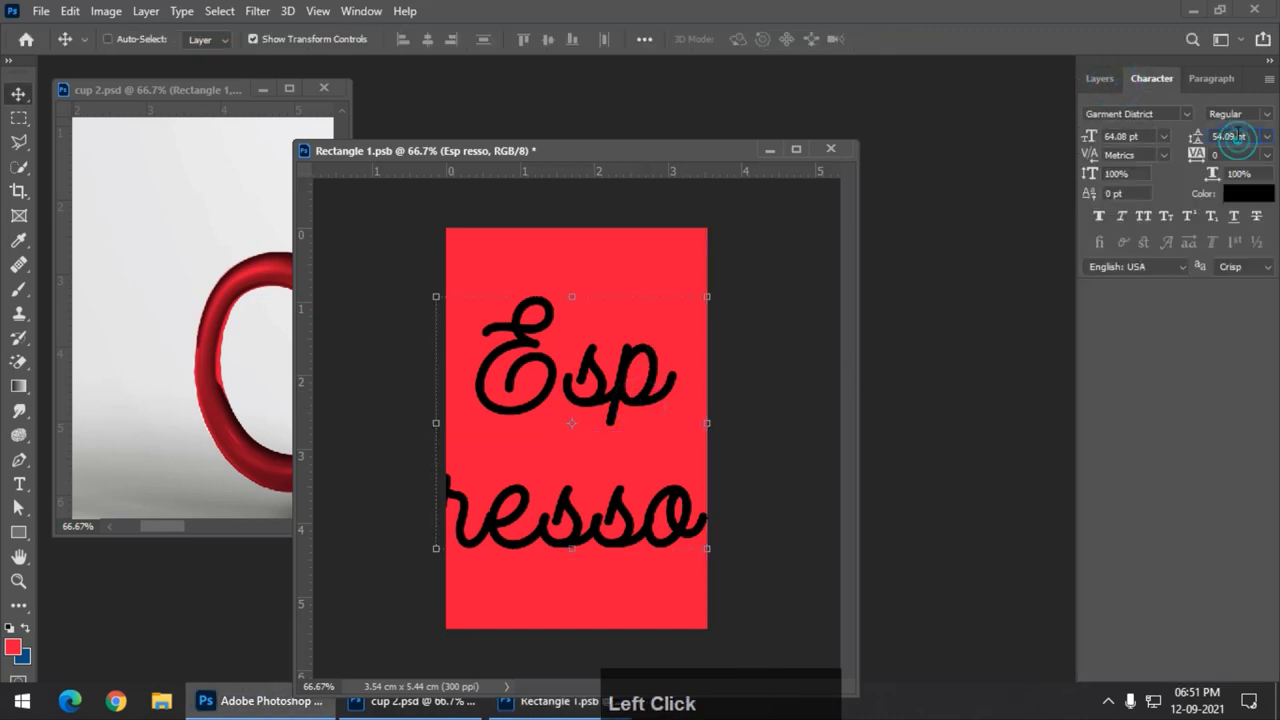
click(1265, 138)
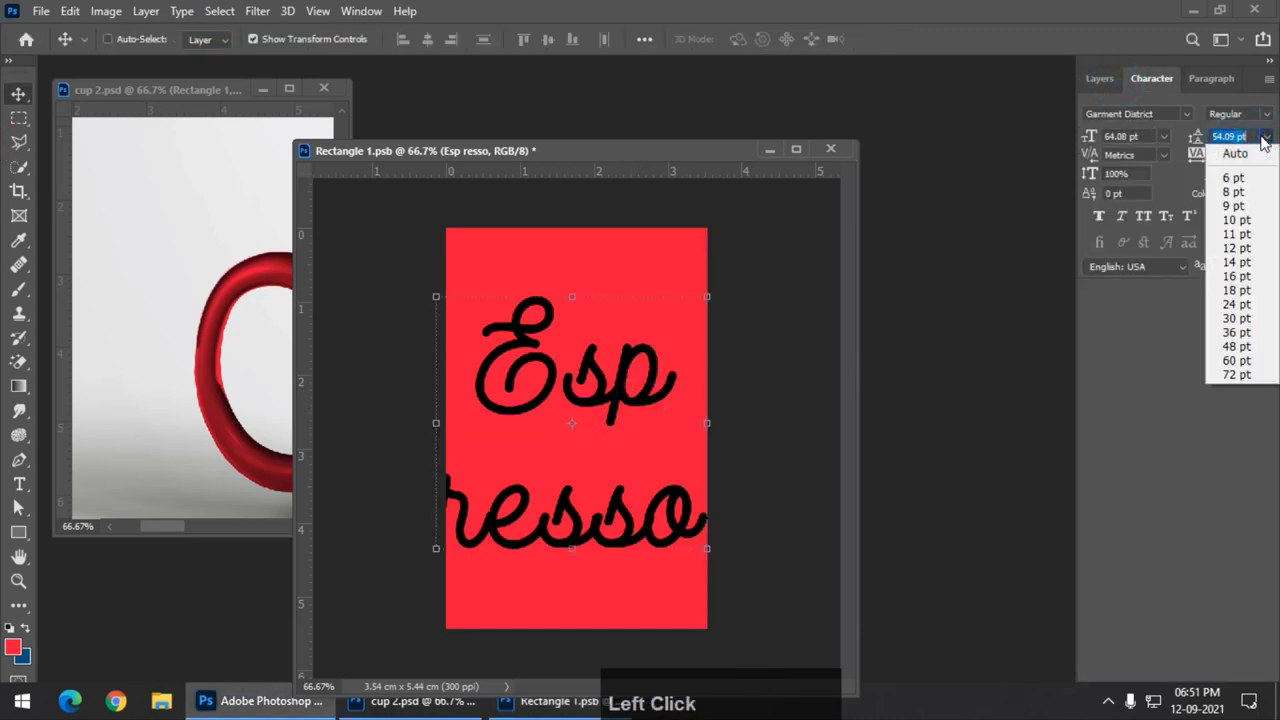
click(1236, 304)
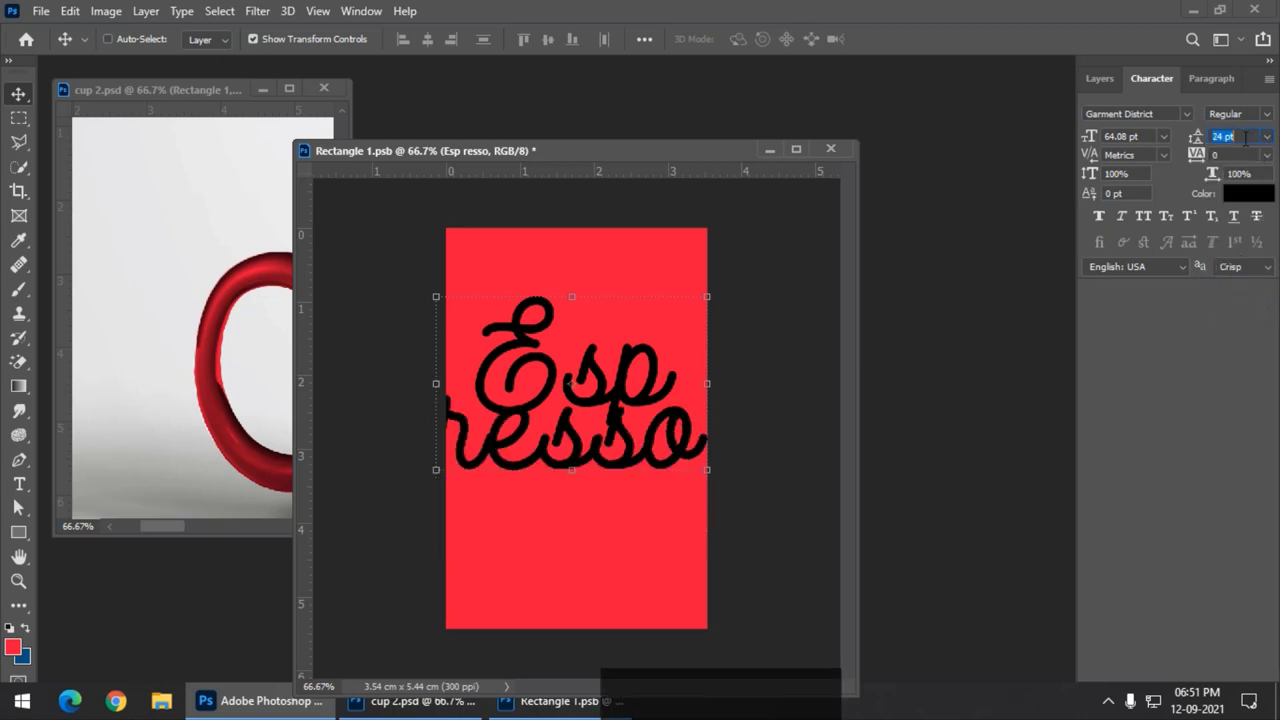
click(1243, 137)
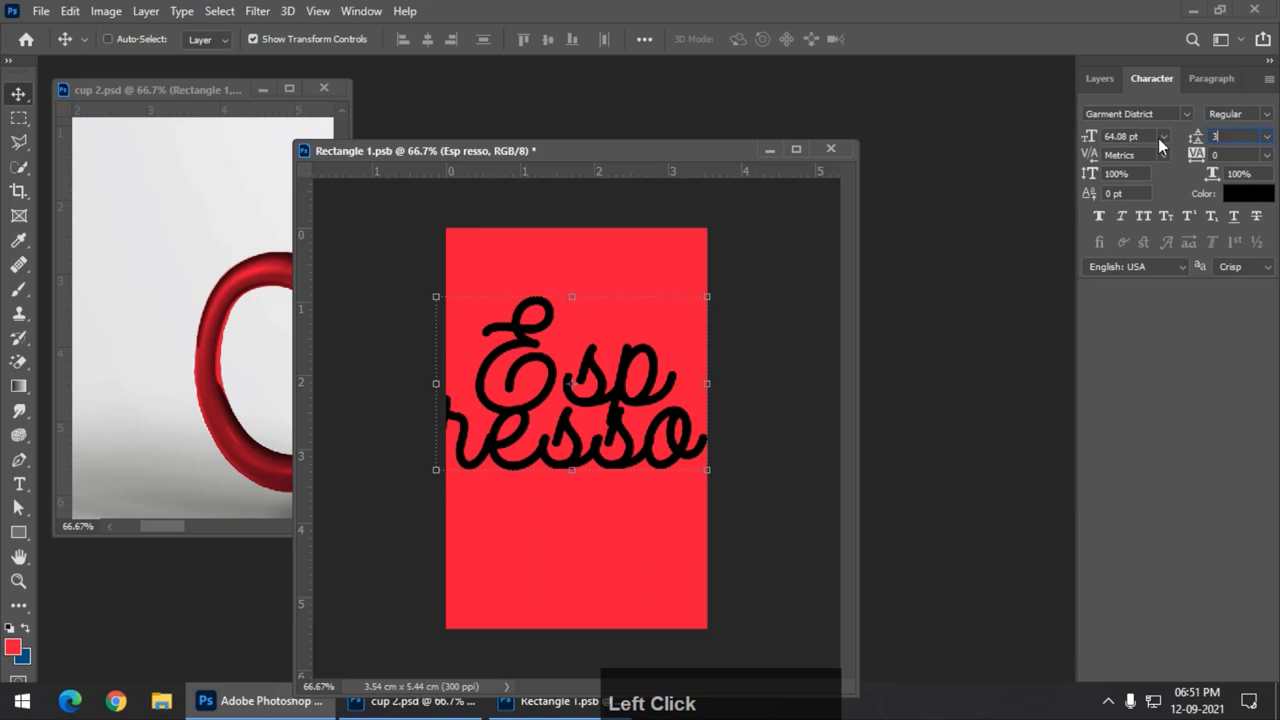
text(0)
key(Return)
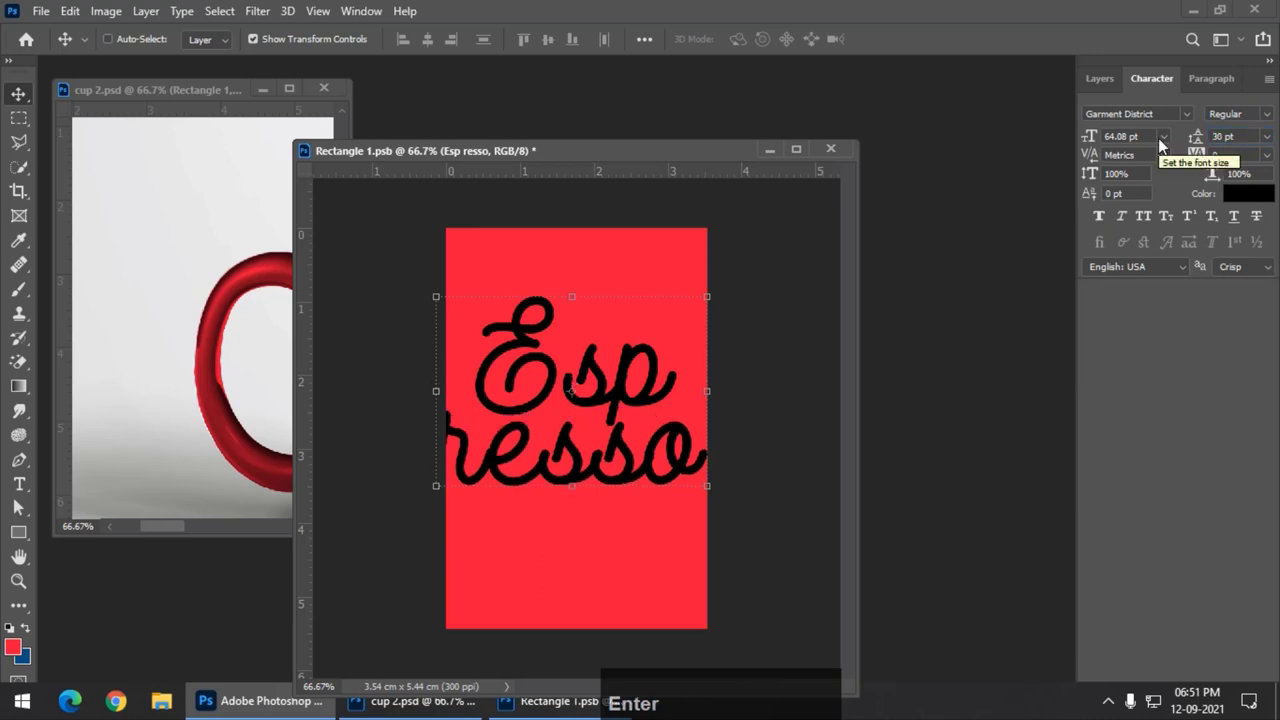
click(1222, 137)
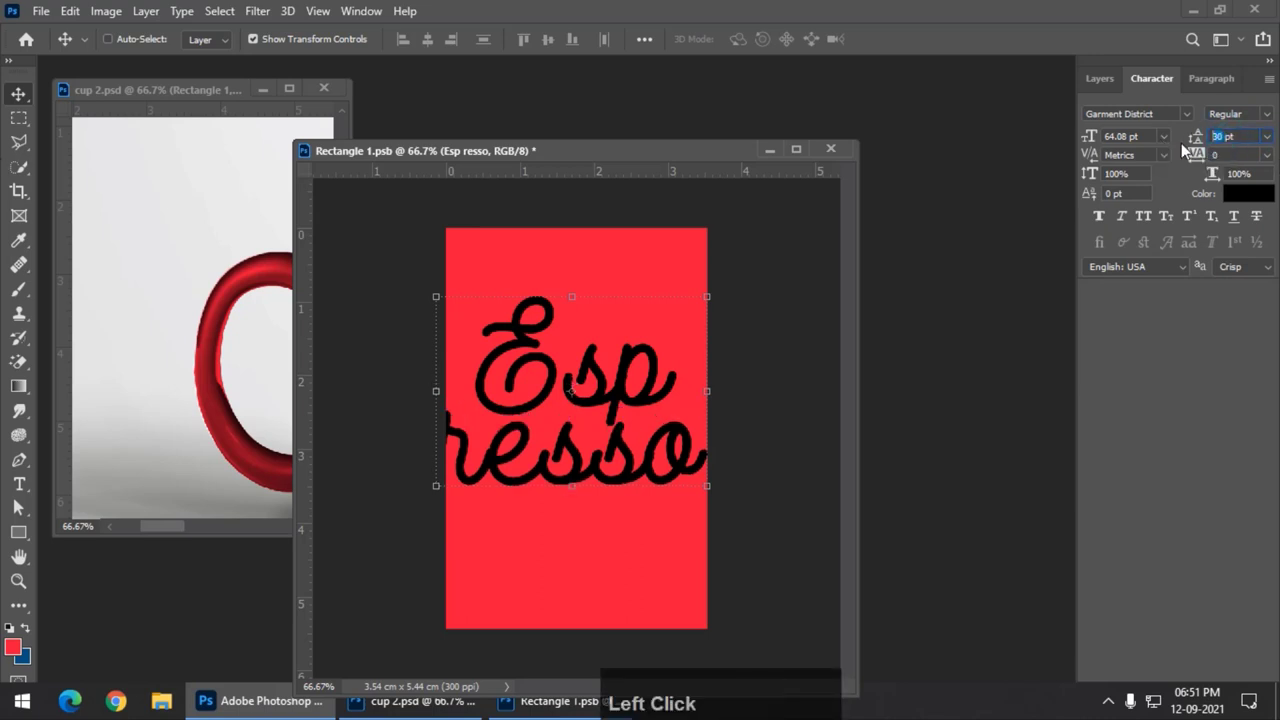
text(35)
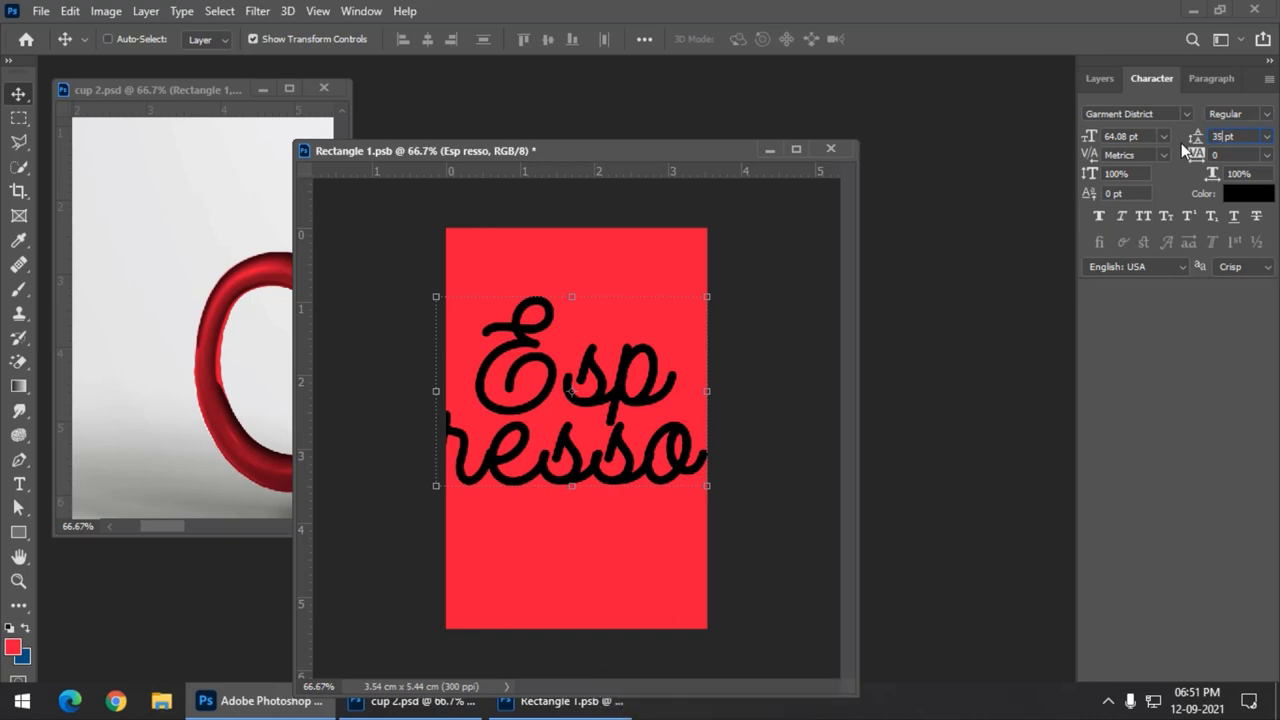
key(Return)
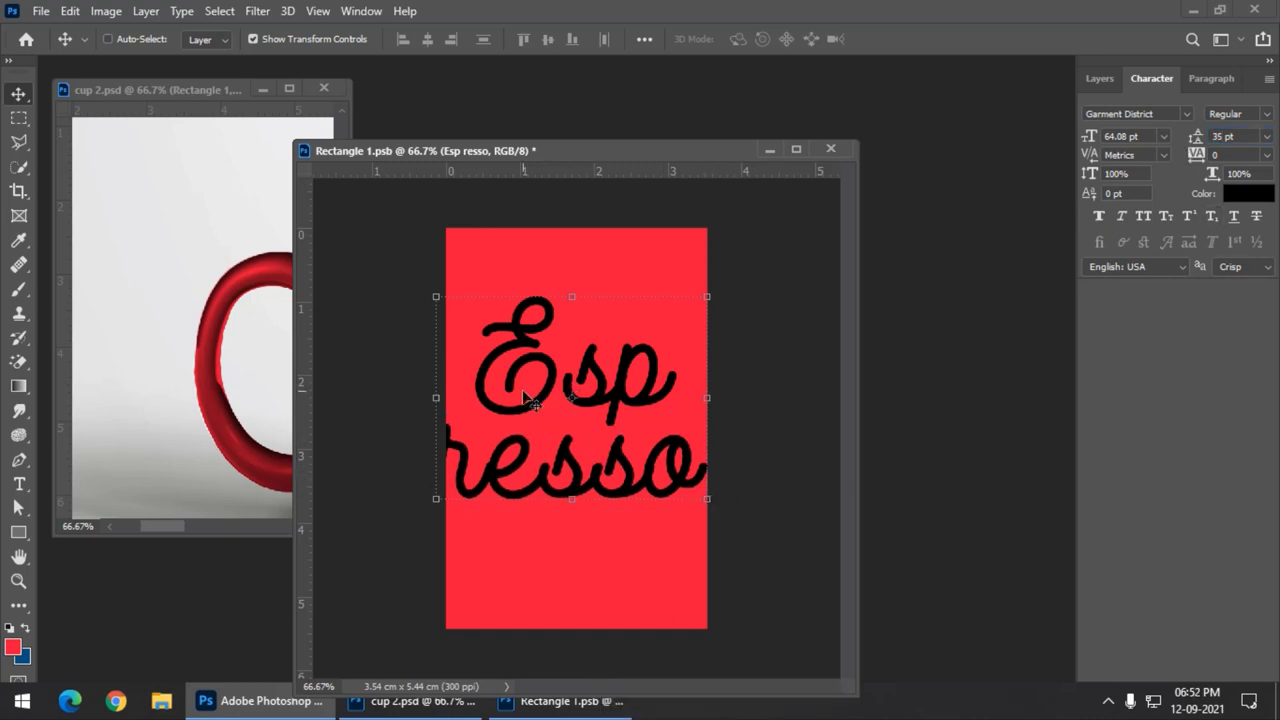
- Nudge and scale the text to about 103%, then delete the Rectangle 1 layer
drag(524, 401, 528, 406)
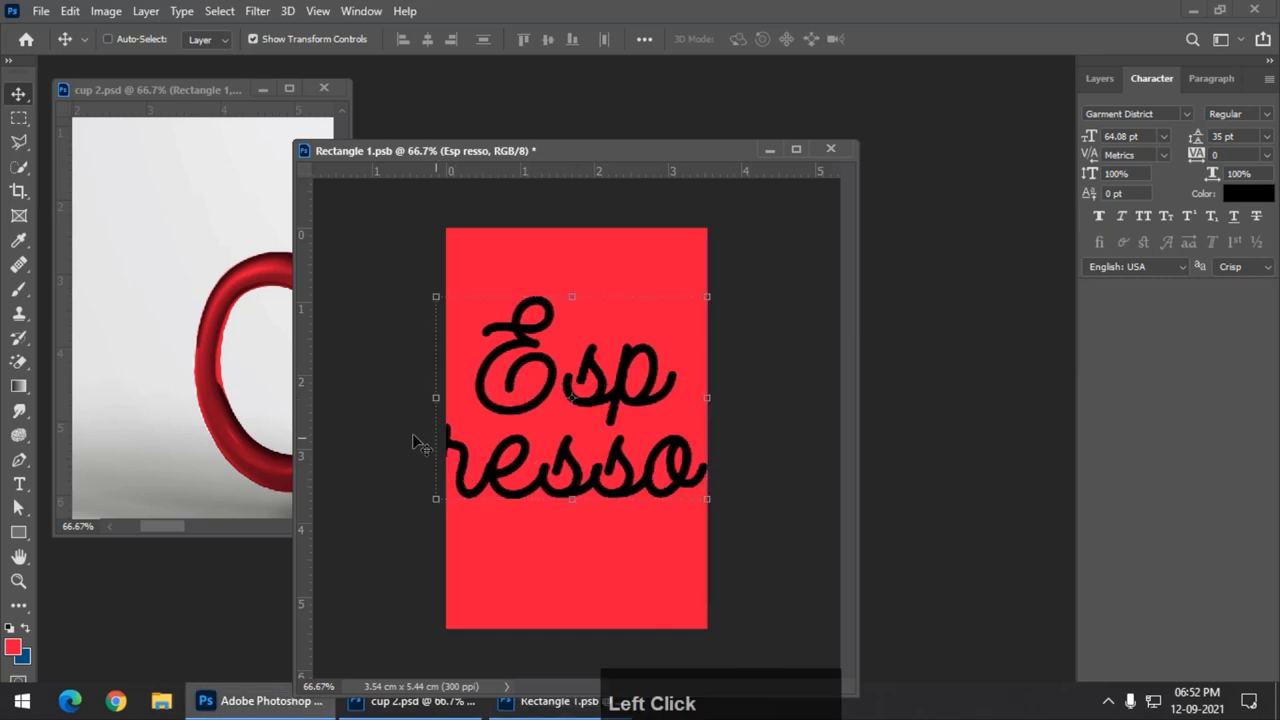
click(707, 500)
drag(709, 507, 713, 550)
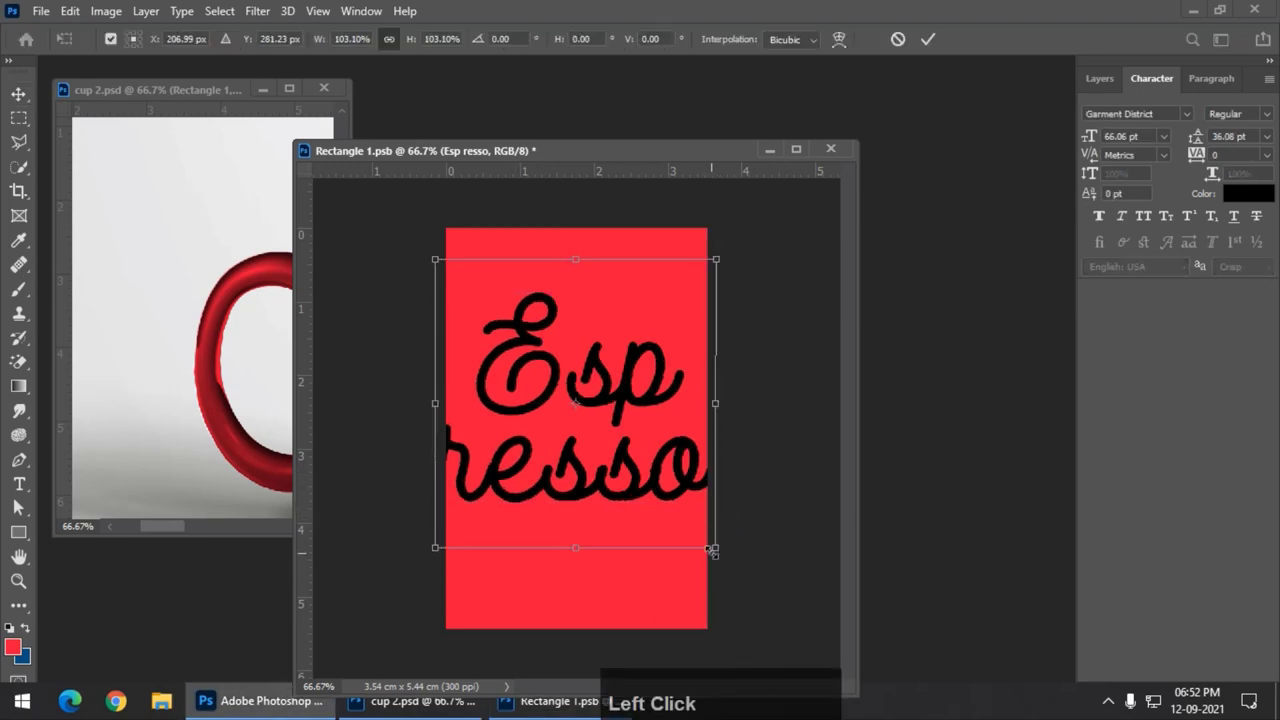
key(Return)
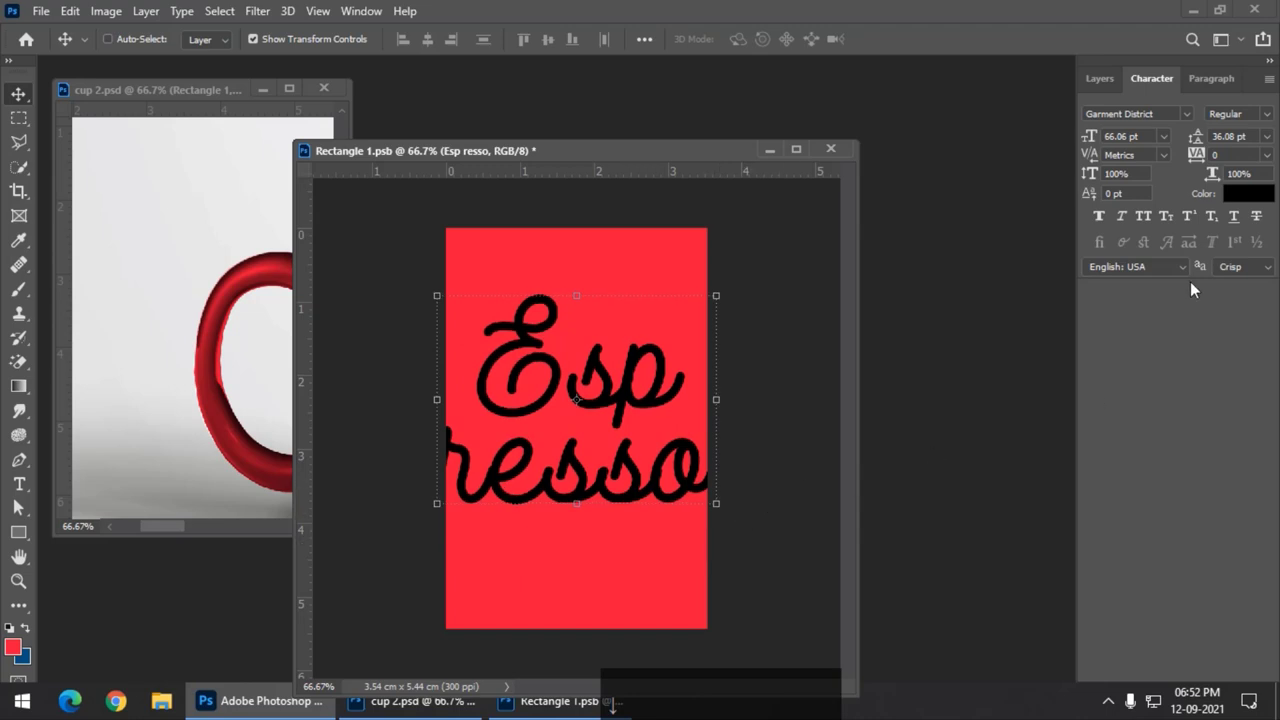
click(1099, 78)
click(1171, 244)
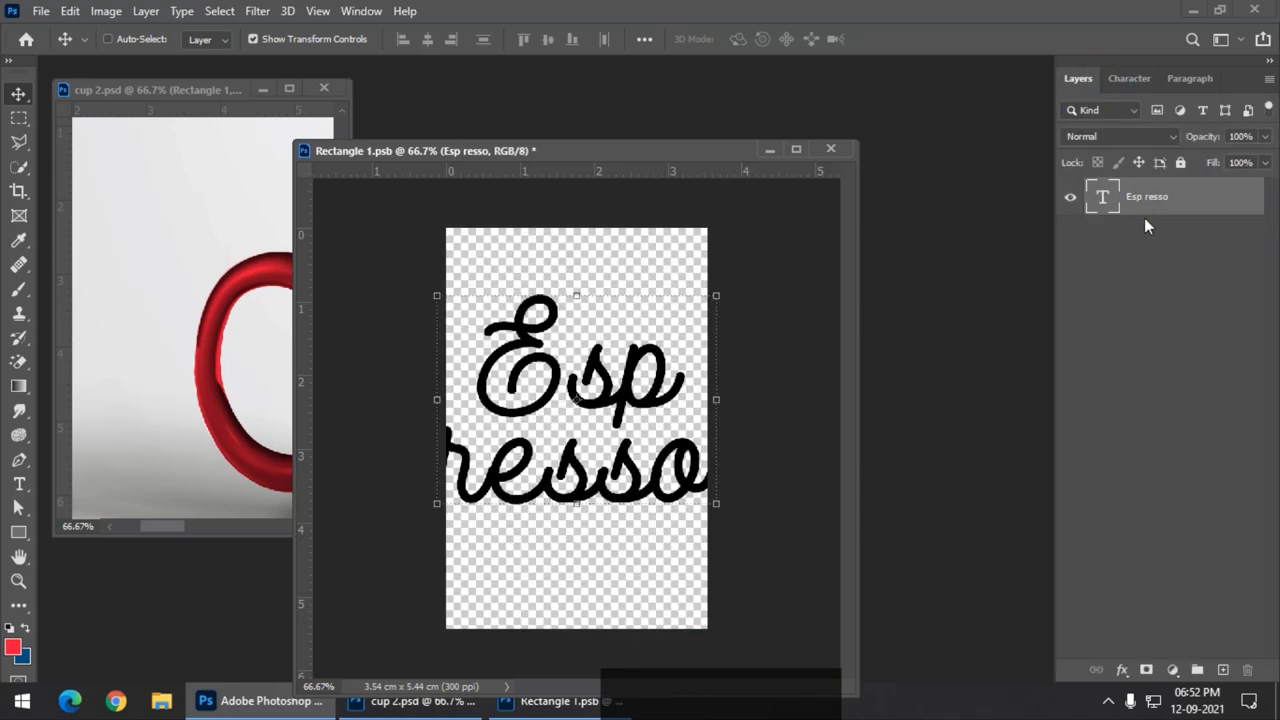
- Change the Espresso text colour to white #ffffff
click(1088, 82)
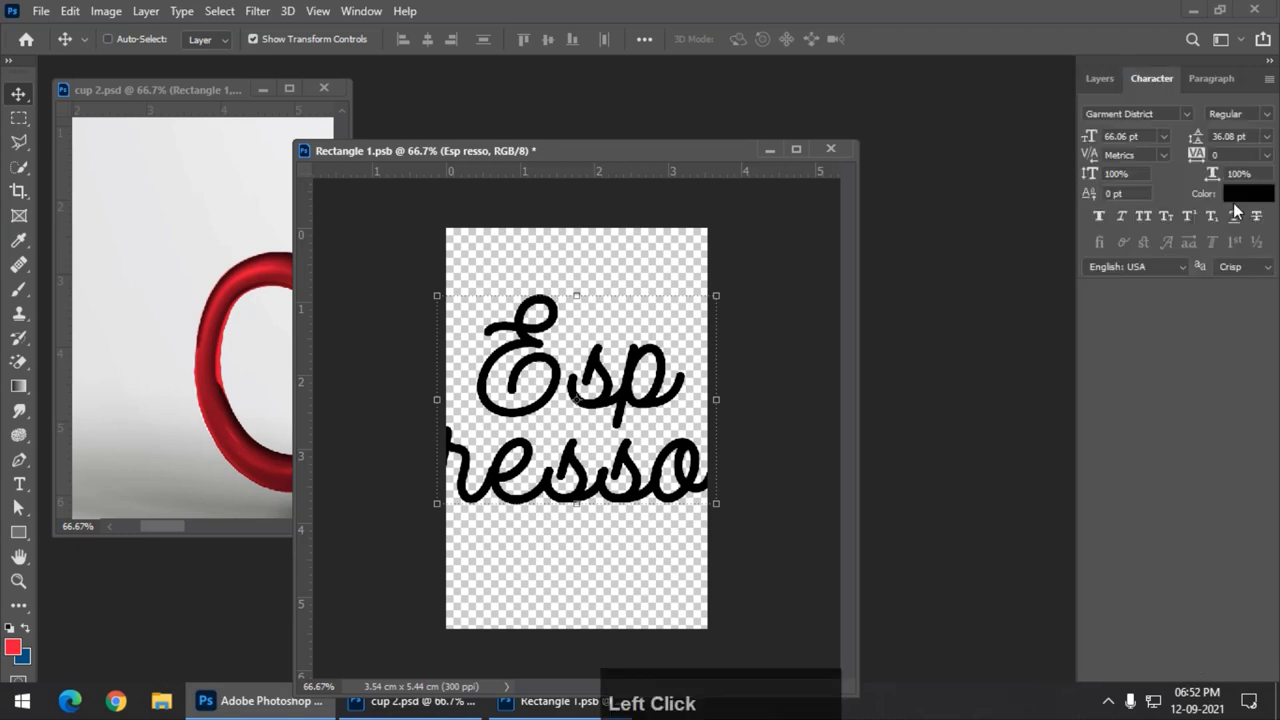
click(1240, 196)
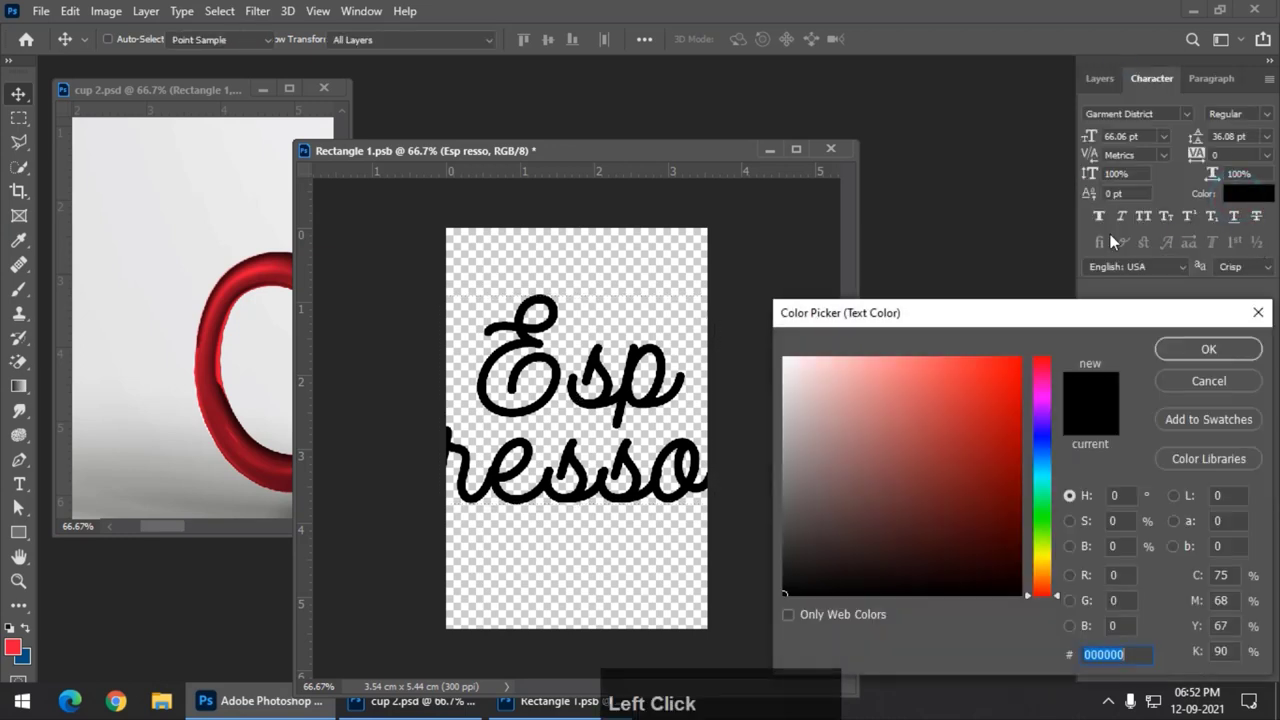
click(785, 360)
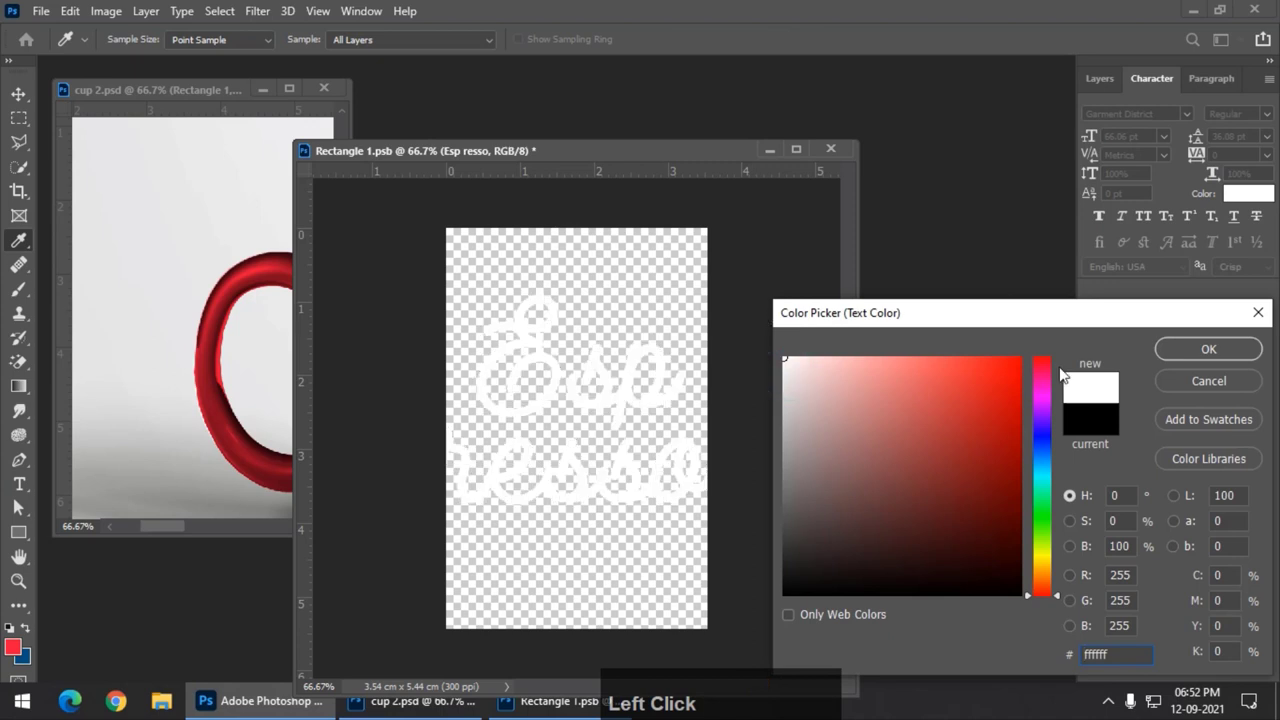
click(1185, 350)
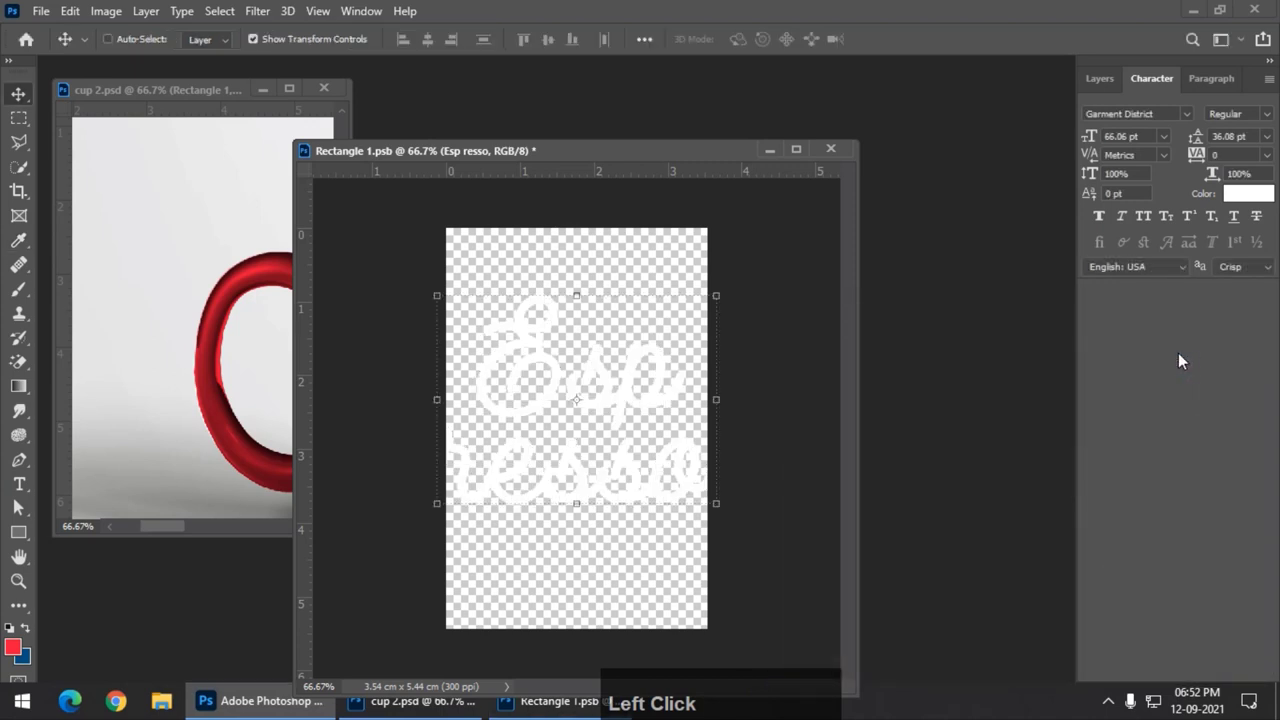
- Move the white text slightly down and adjust its size
drag(661, 386, 660, 396)
drag(714, 304, 719, 284)
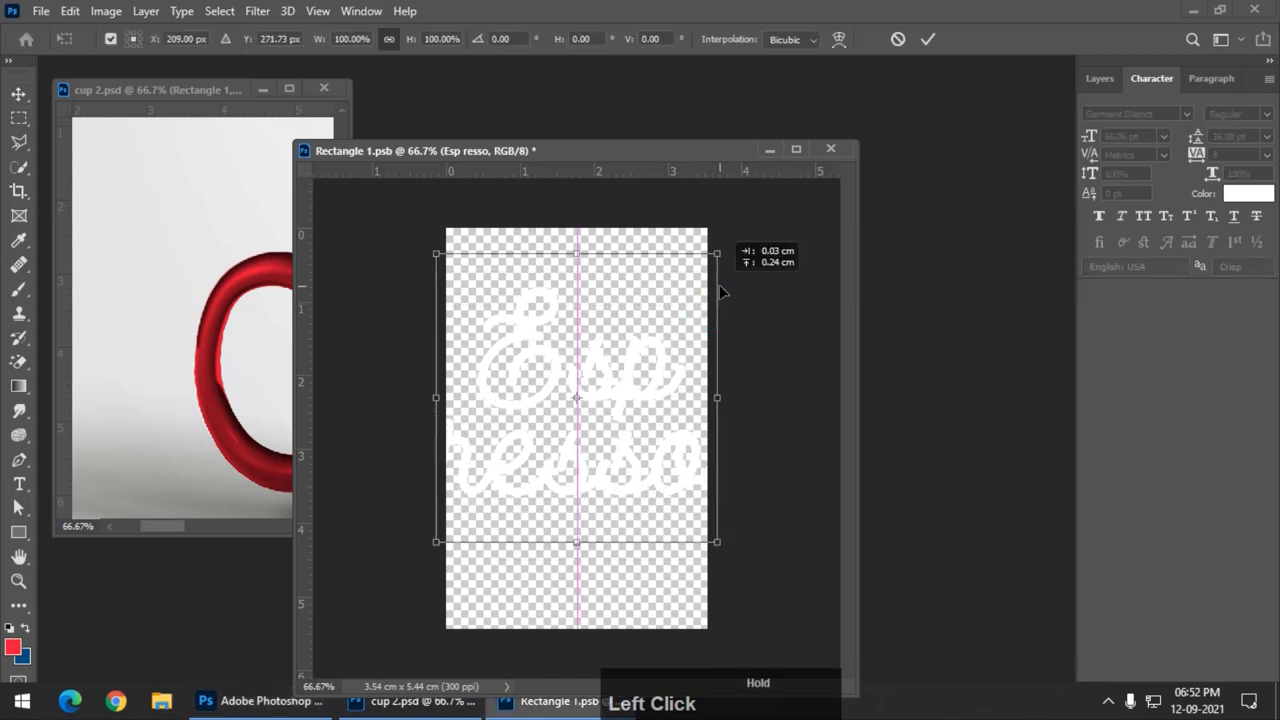
key(Return)
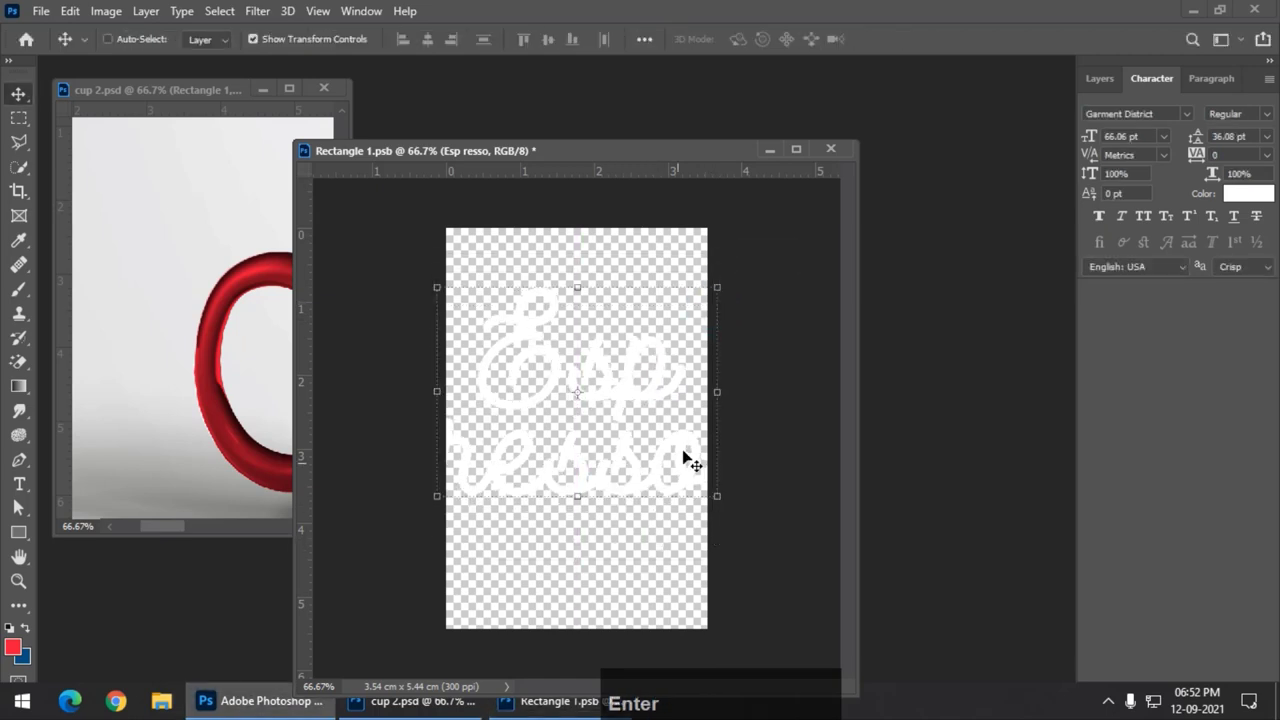
- Save and close the Rectangle 1.psb label document
key(ctrl+s)
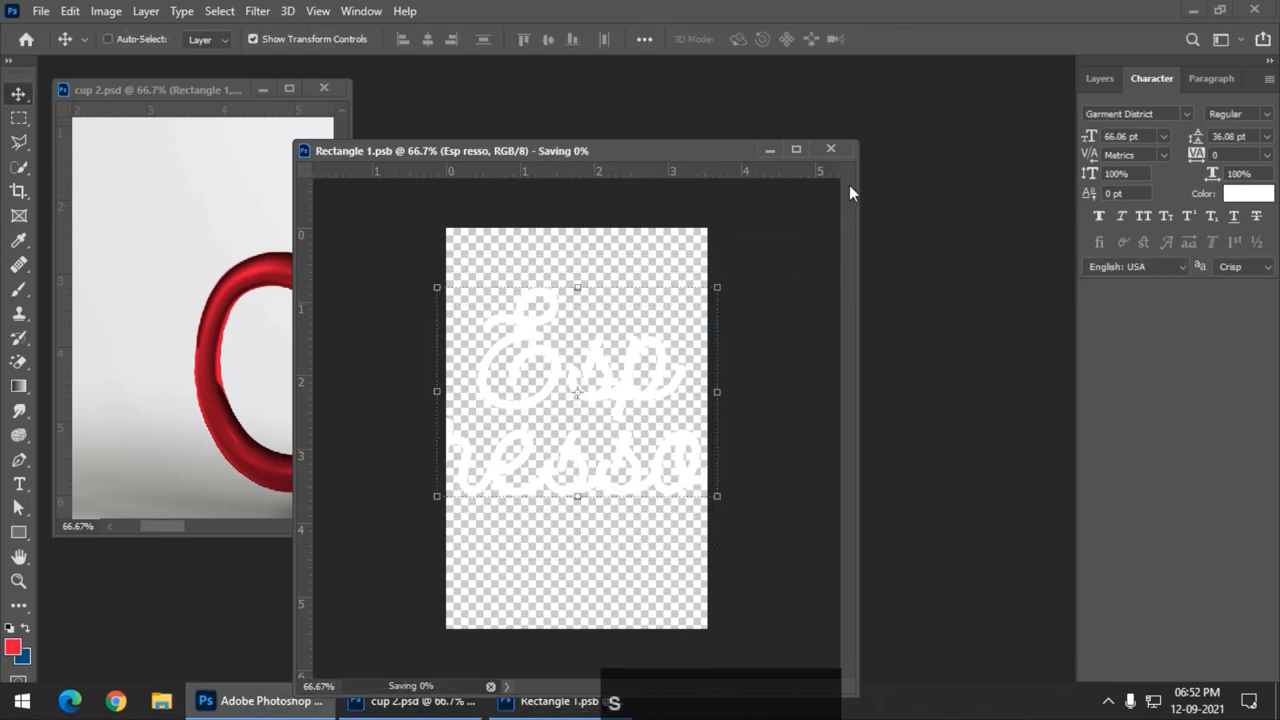
click(836, 148)
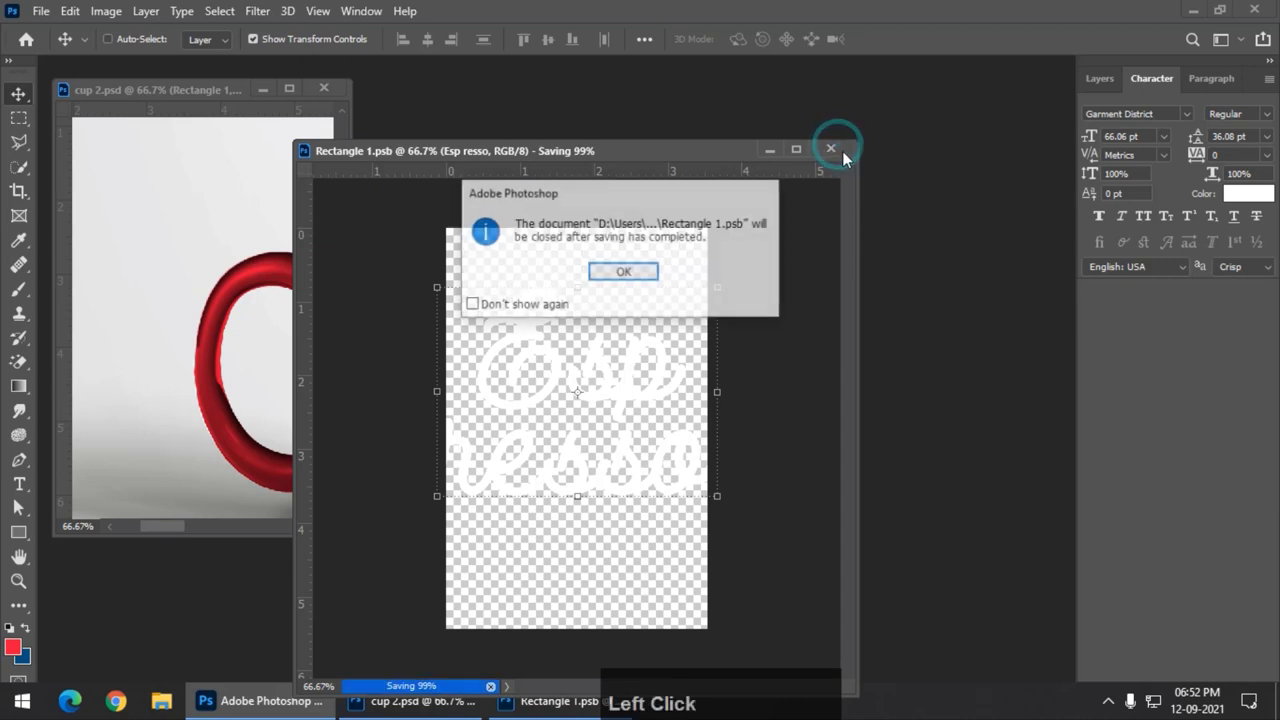
click(625, 273)
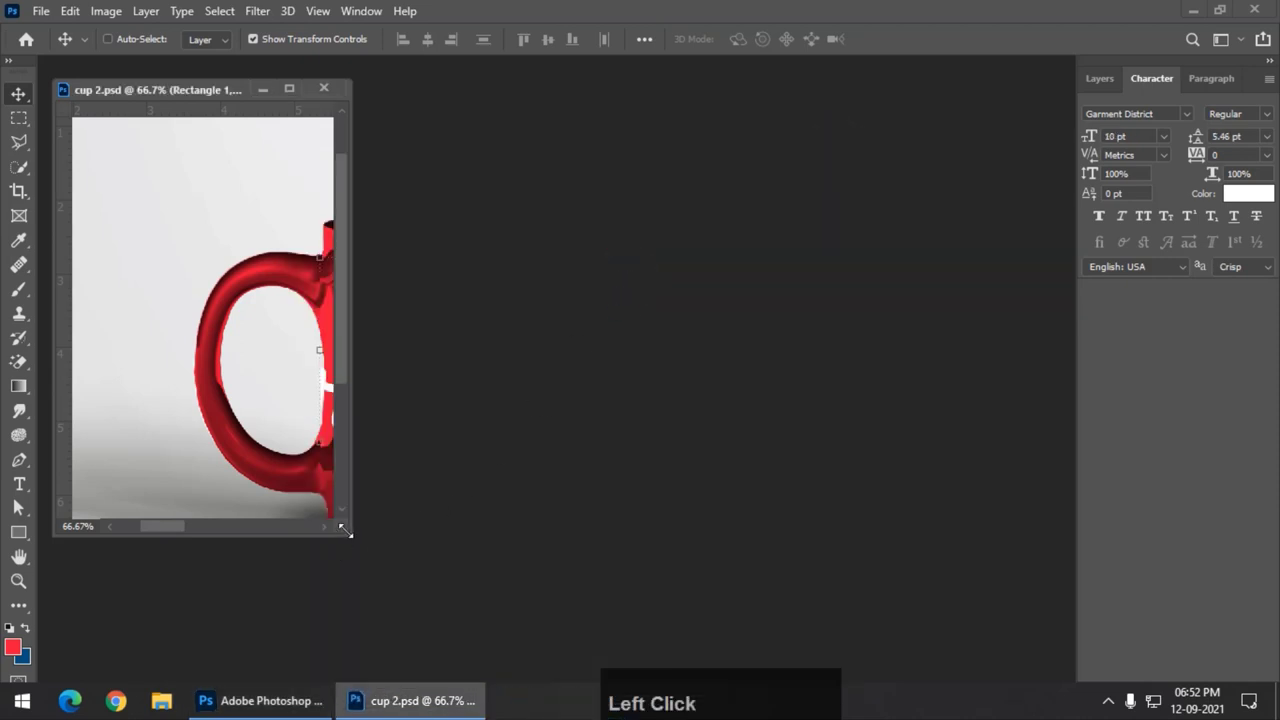
- Enlarge the document window to show both mugs and nudge the Espresso text down two steps
drag(344, 531, 949, 645)
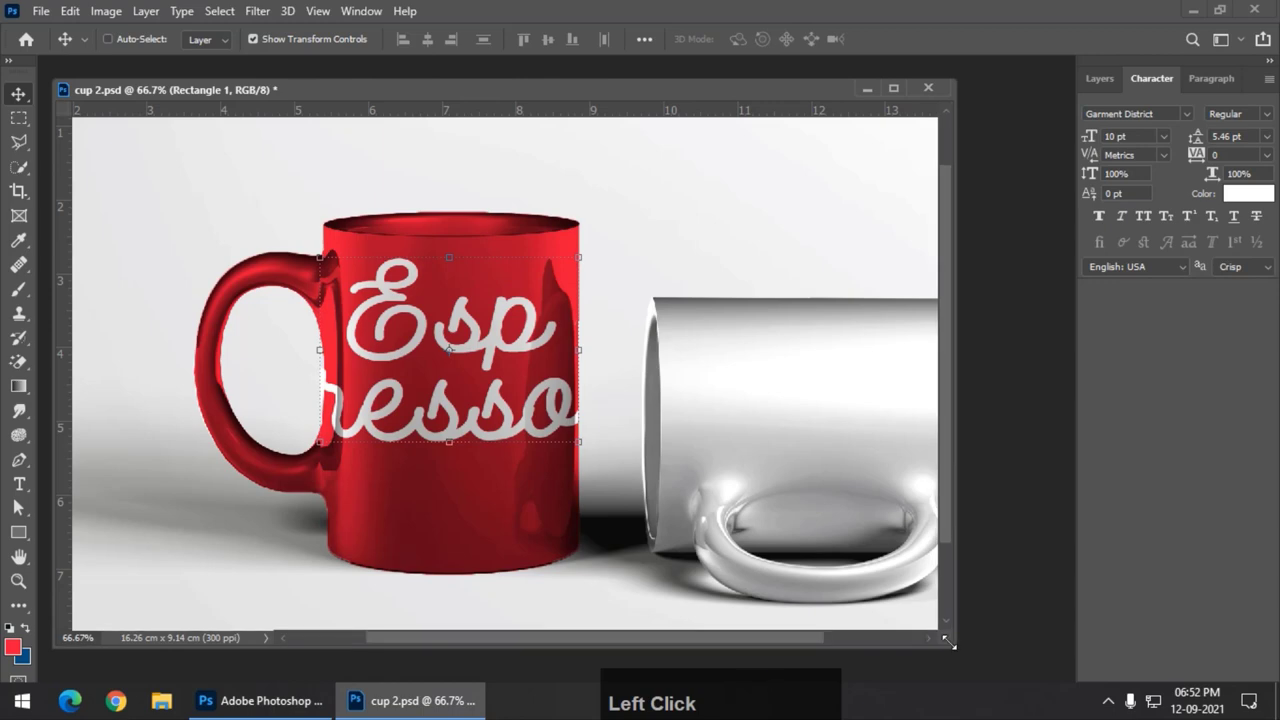
key(Down)
key(Down)
key(Down)
key(Down)
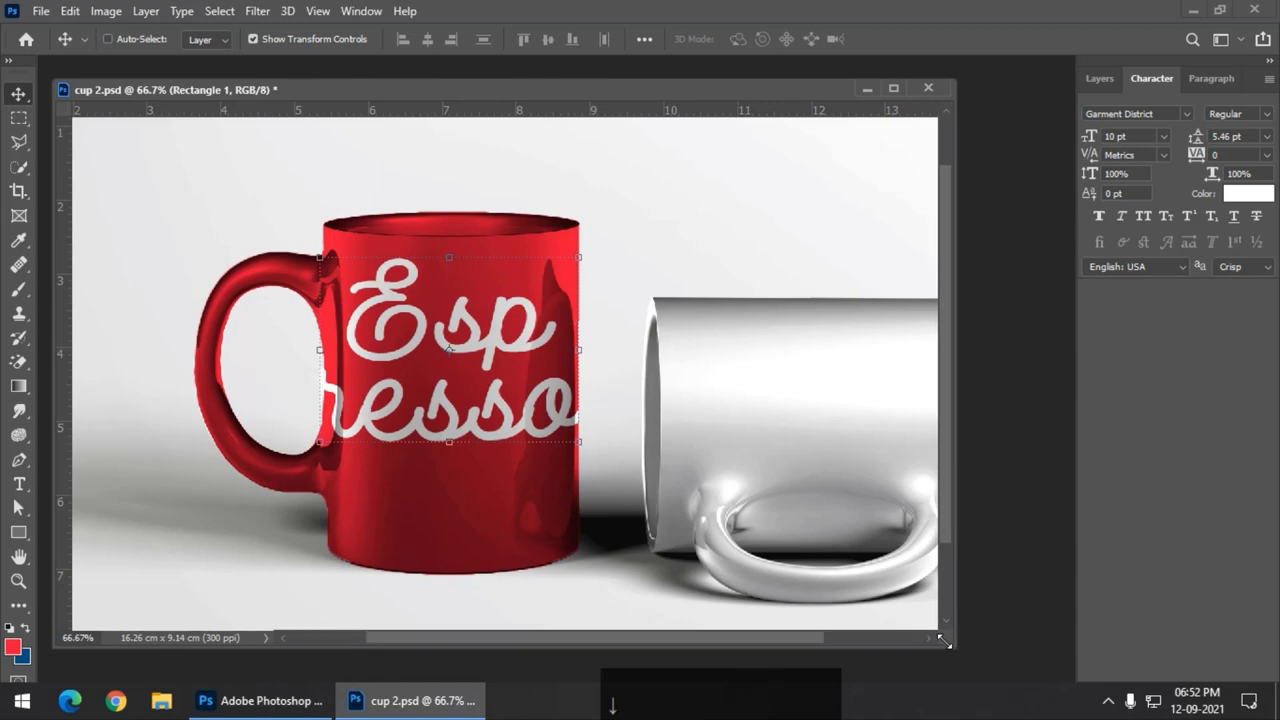
key(Down)
key(Down)
key(Down)
key(Down)
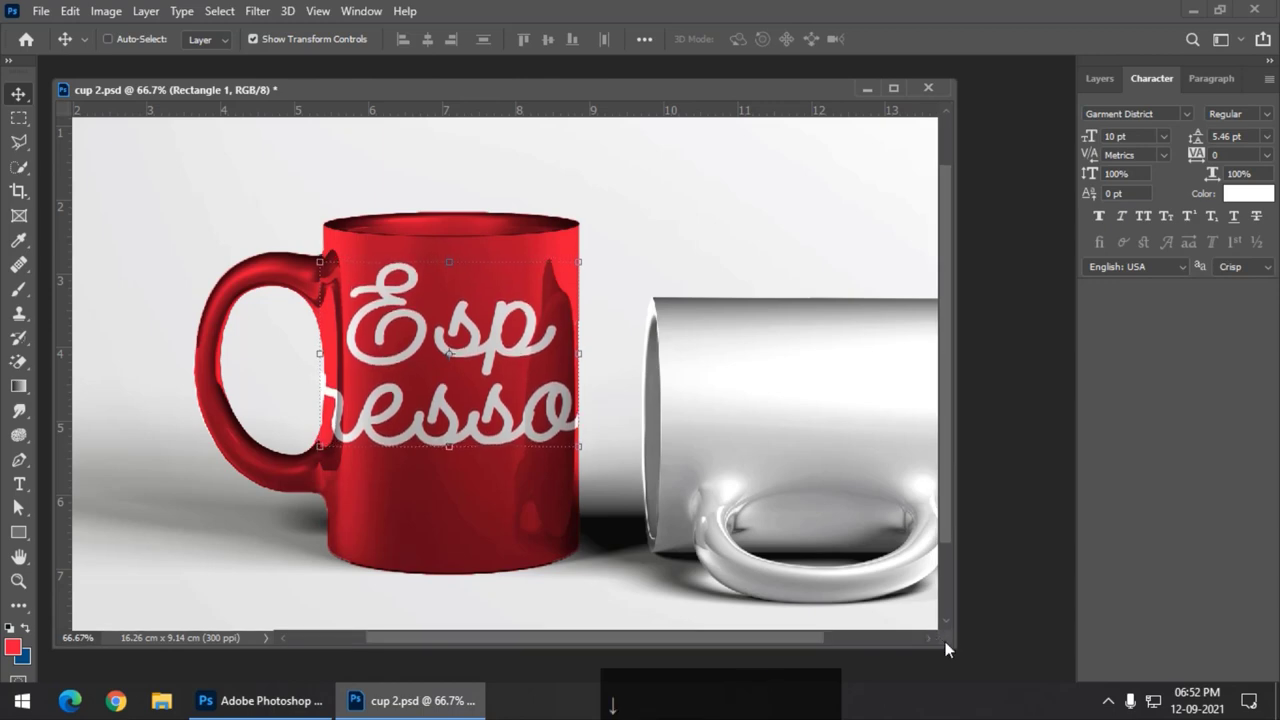
- Move Rectangle 1 below Layer 1 copy and clip it to the layer beneath
click(1100, 78)
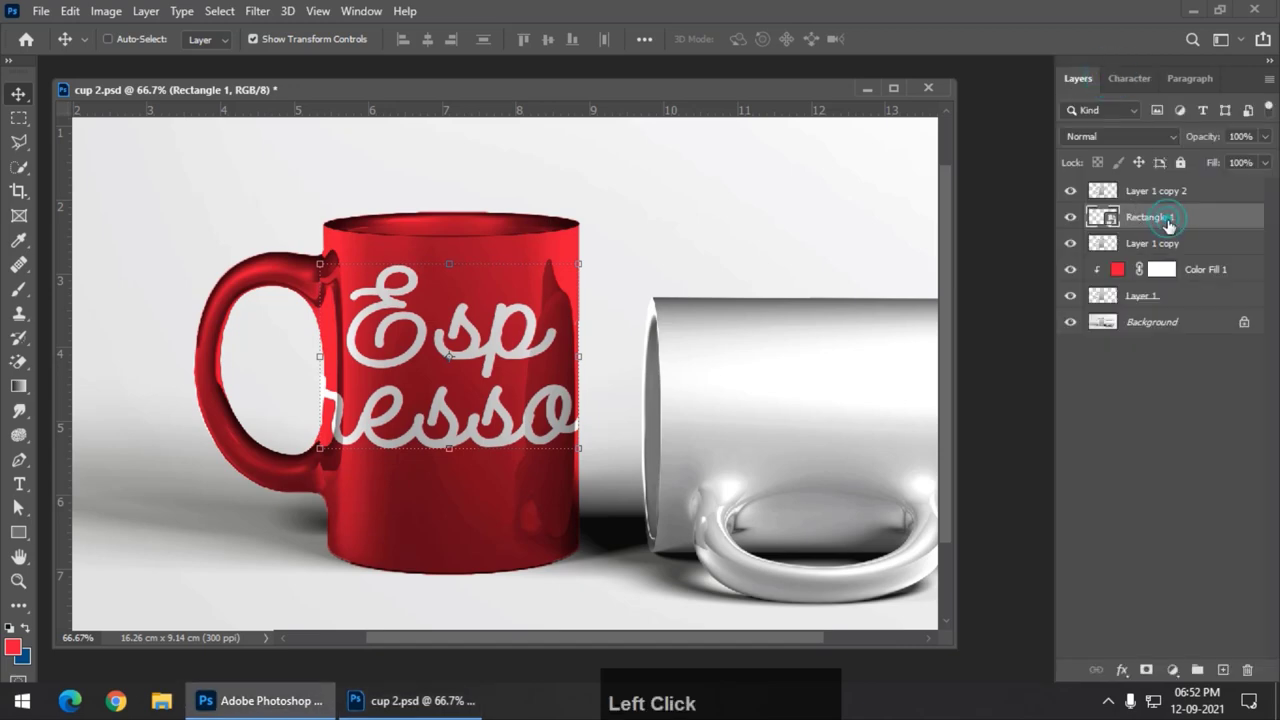
drag(1168, 224, 1167, 263)
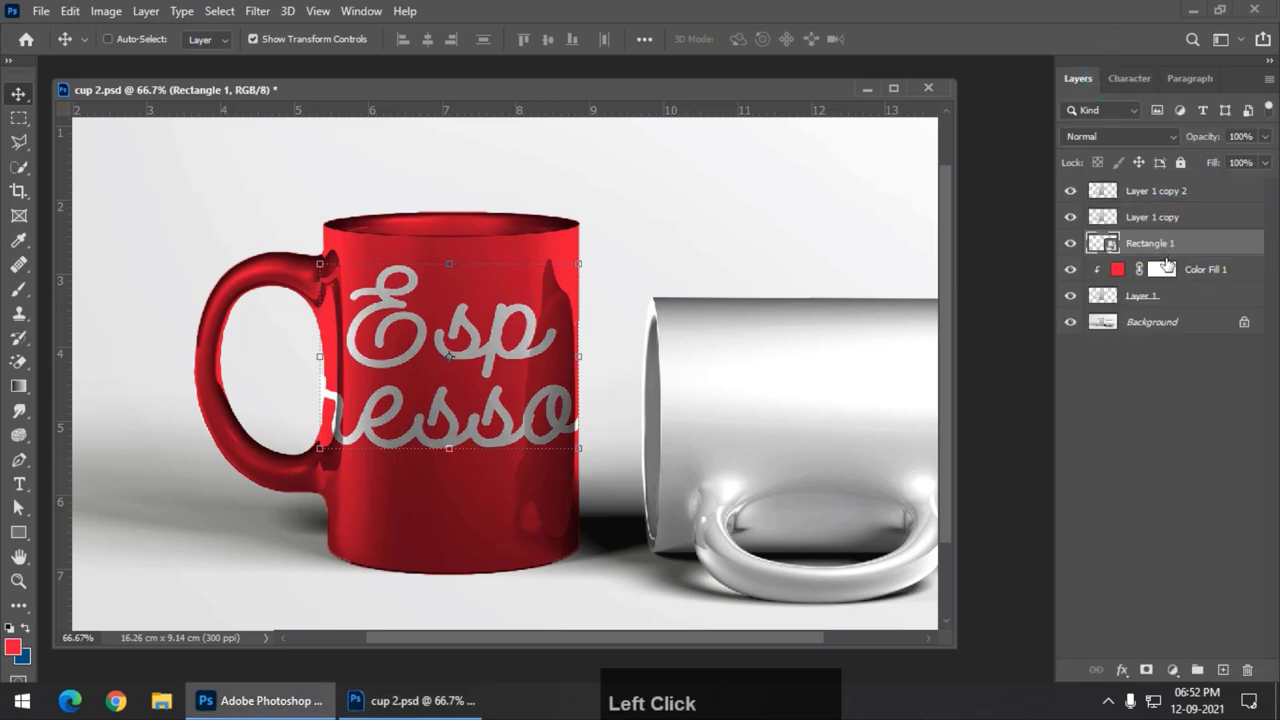
alt+click(1168, 256)
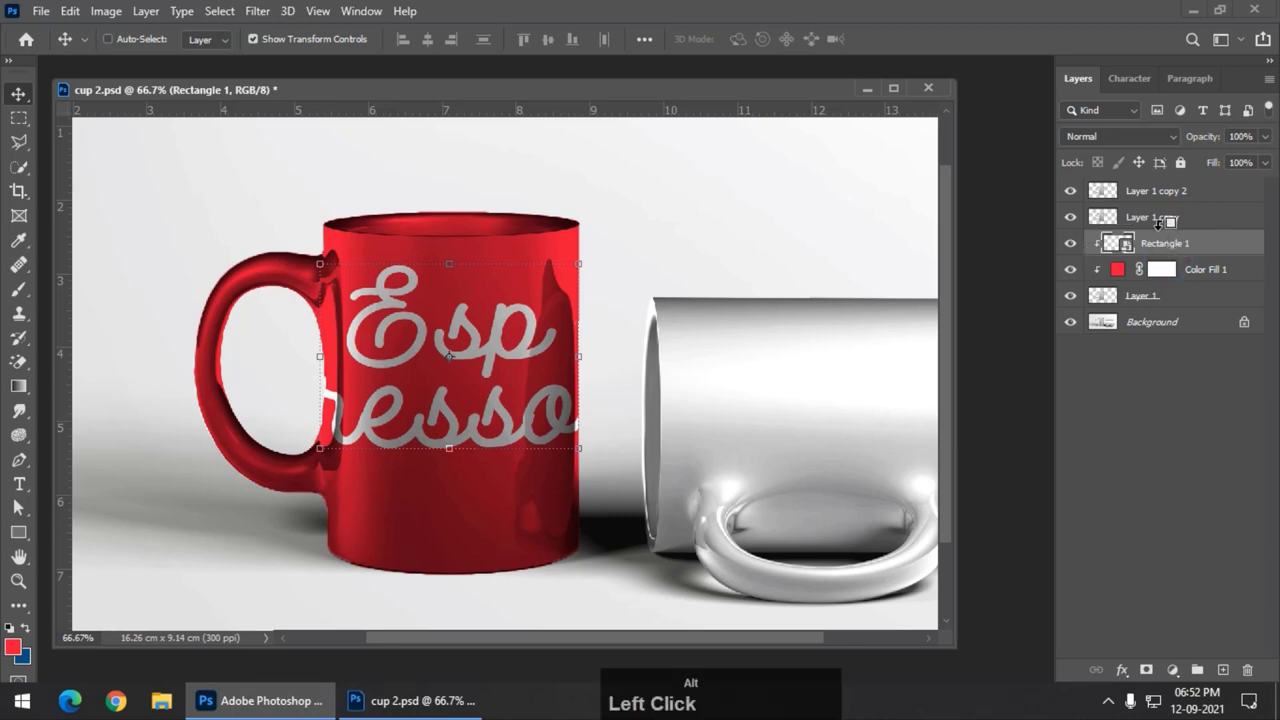
- Duplicate the Multiply shading layer as Layer 1 copy 3 and clip copies 2, 3 and Layer 1 copy
alt+click(1160, 229)
alt+drag(1161, 199, 1160, 198)
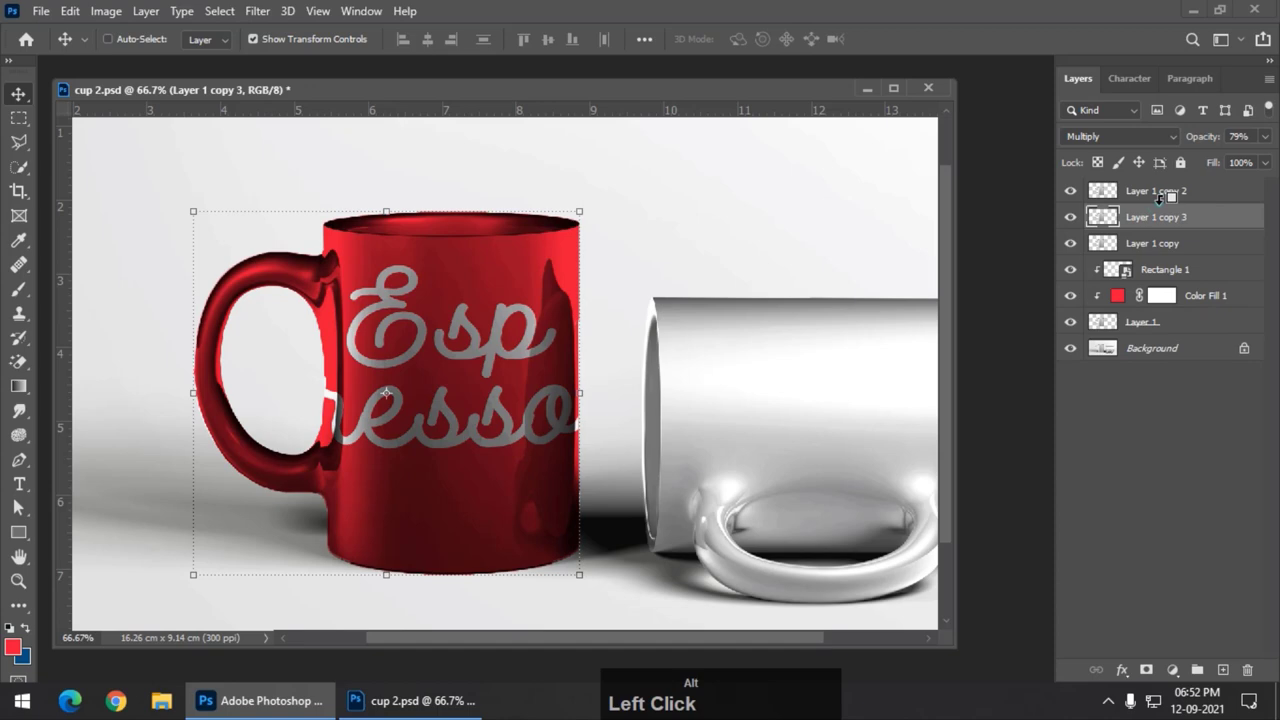
alt+click(1160, 198)
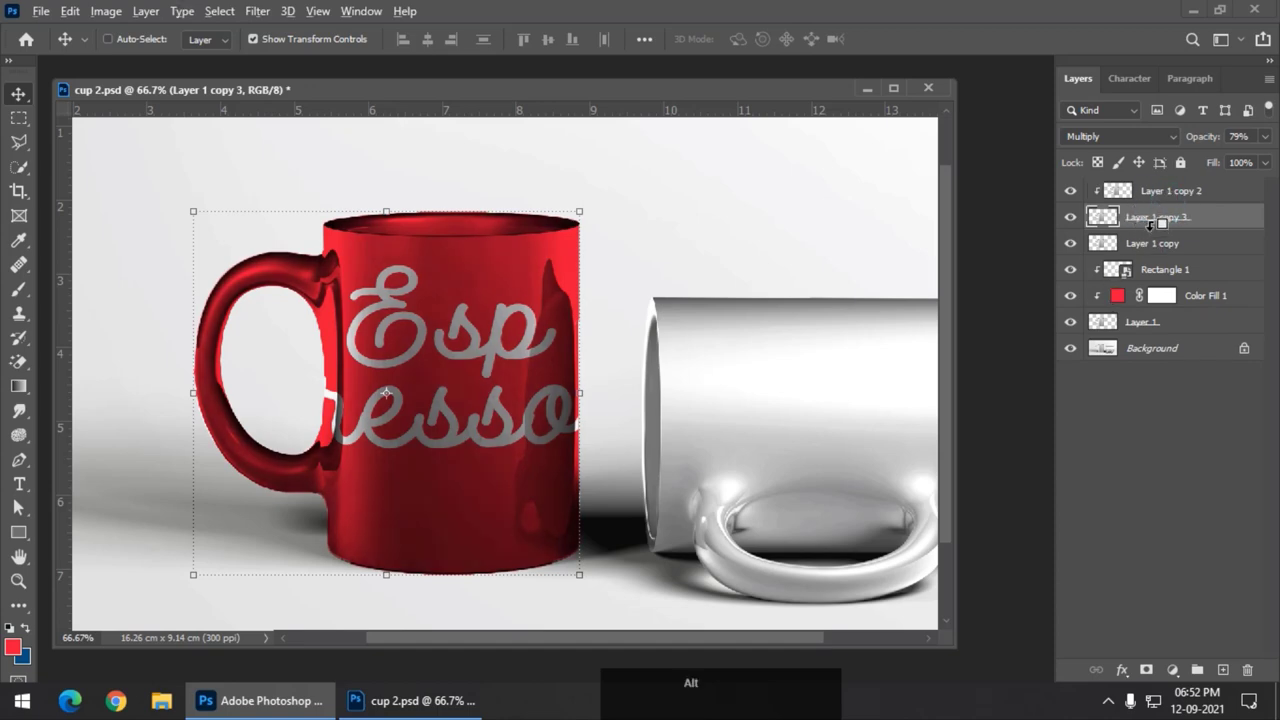
alt+click(1152, 229)
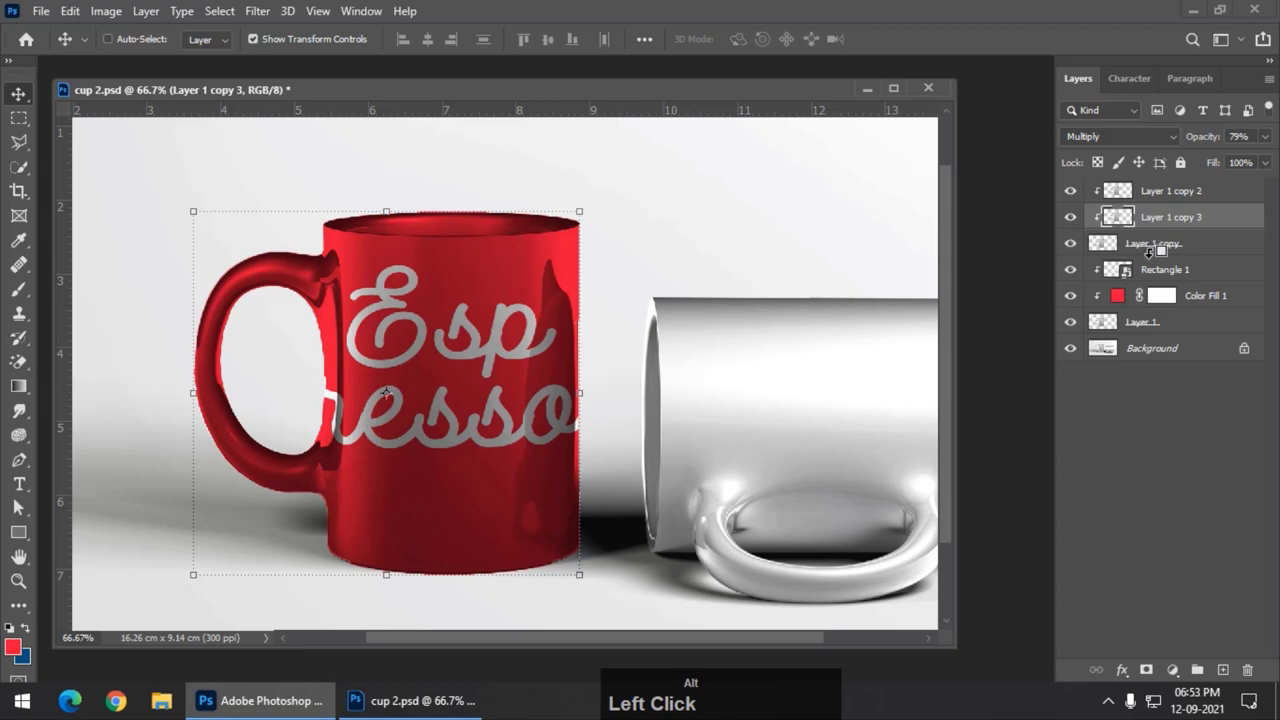
alt+click(1152, 250)
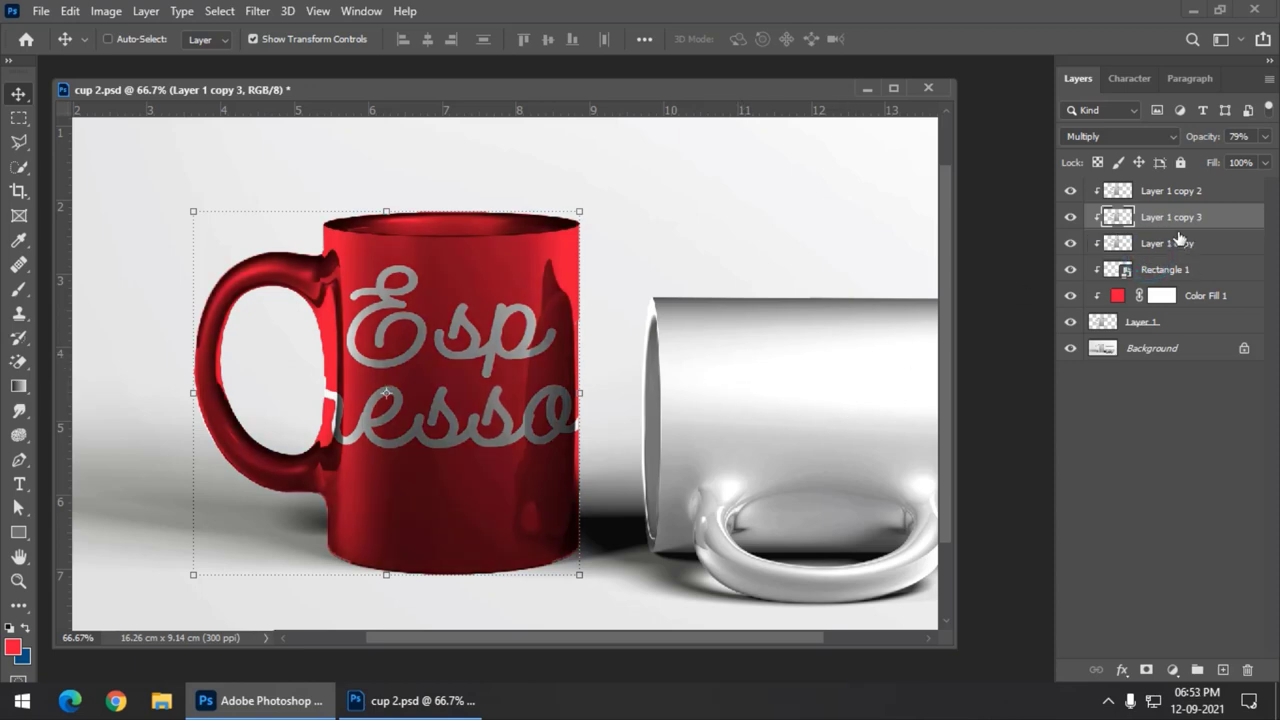
- Select Layer 1 copy 2 and Layer 1 copy to check their settings
click(1192, 195)
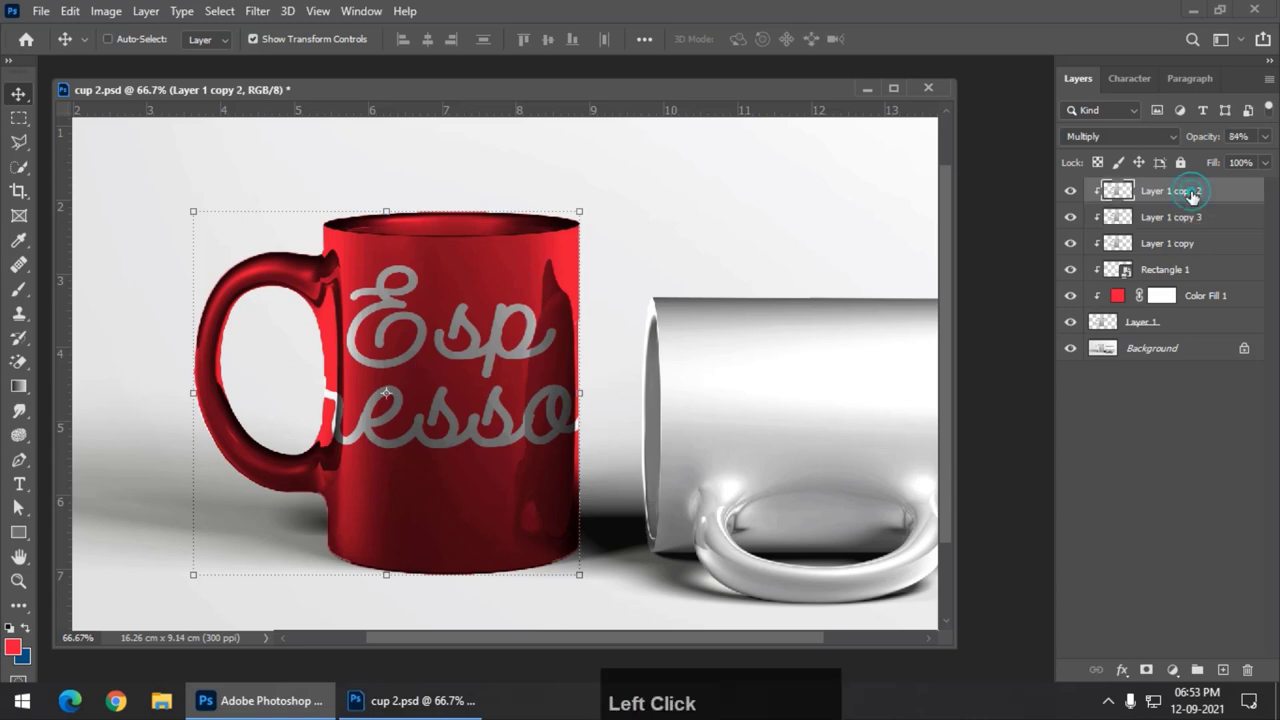
click(1195, 243)
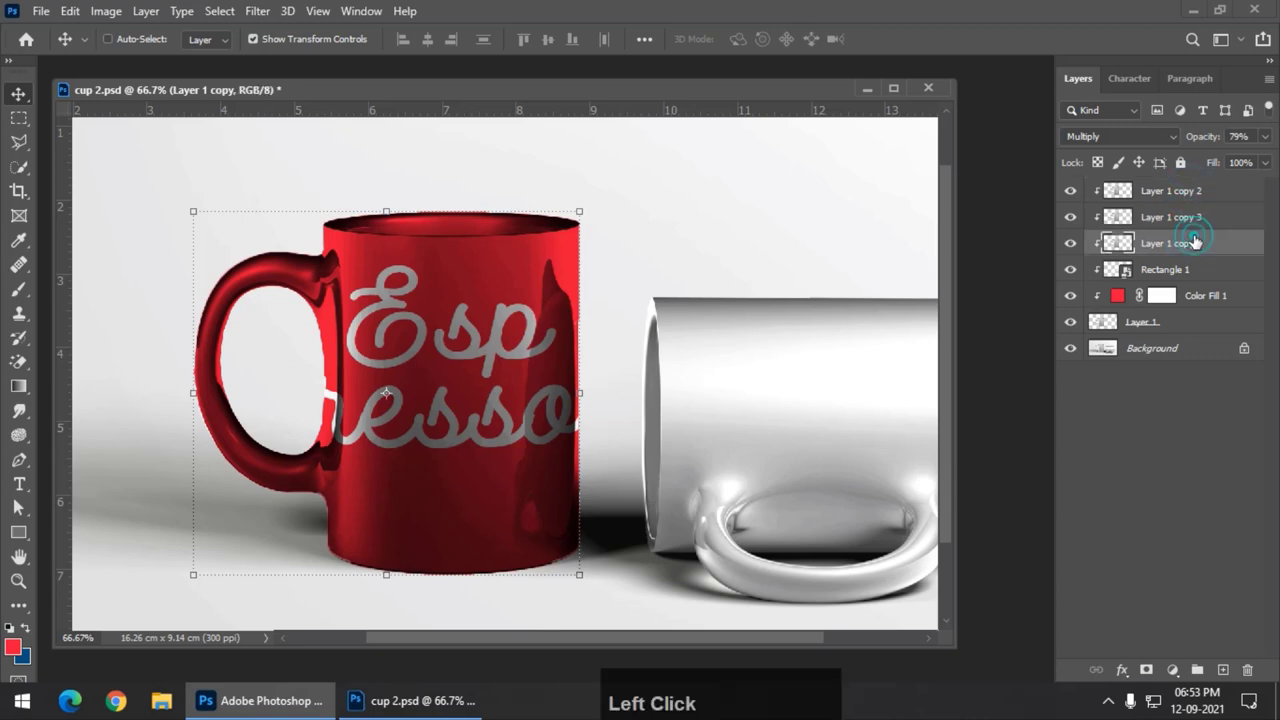
click(1182, 195)
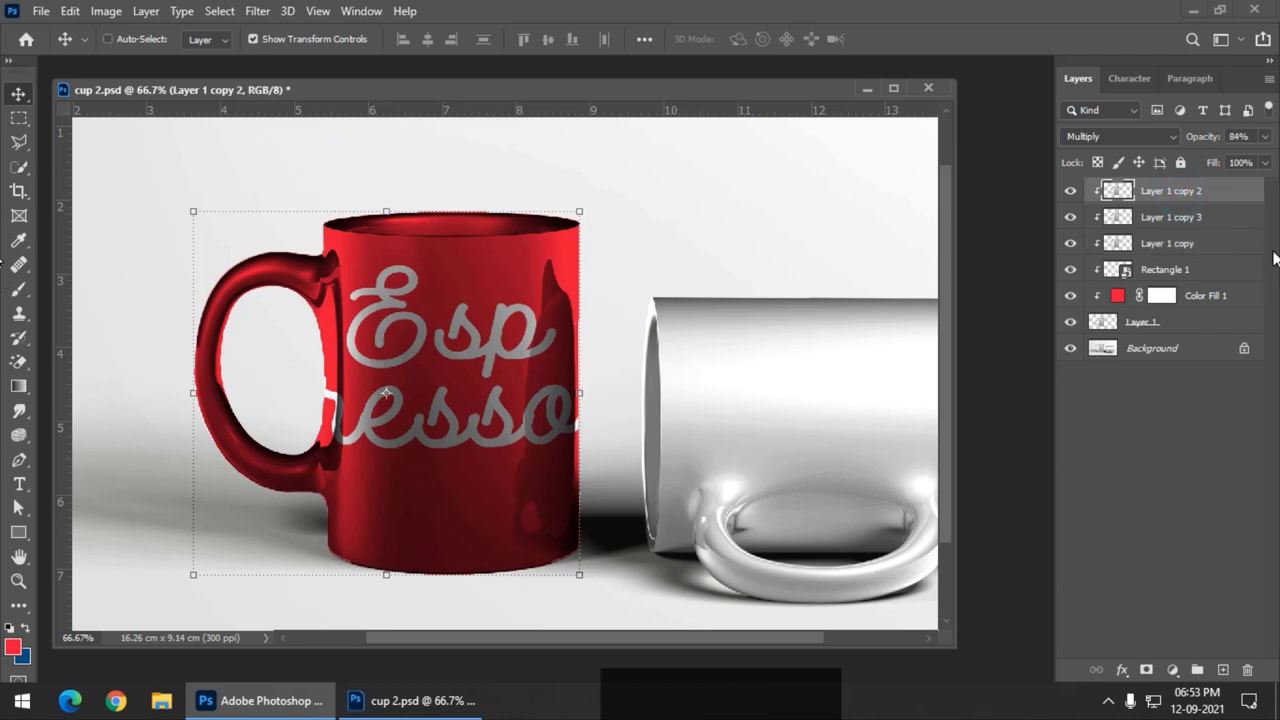
- Duplicate the plain mug Layer 1 and move the copy to the top of the stack
click(1172, 326)
key(ctrl)
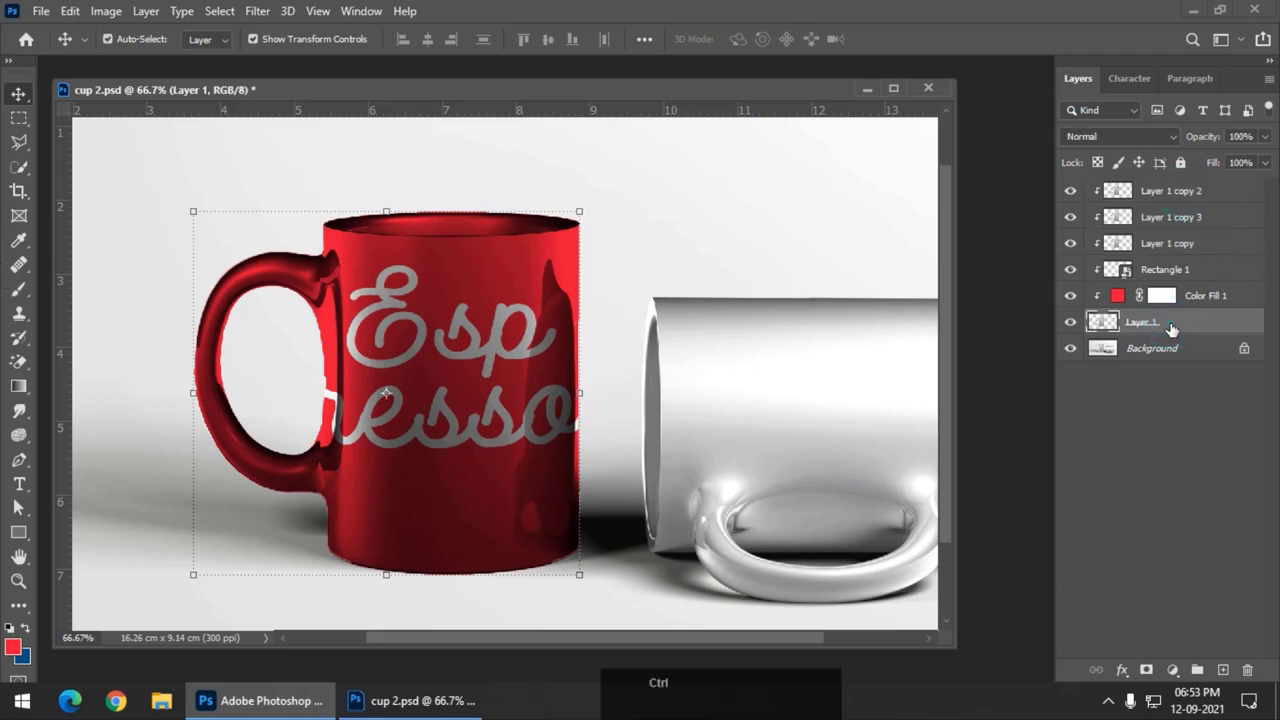
key(ctrl+j)
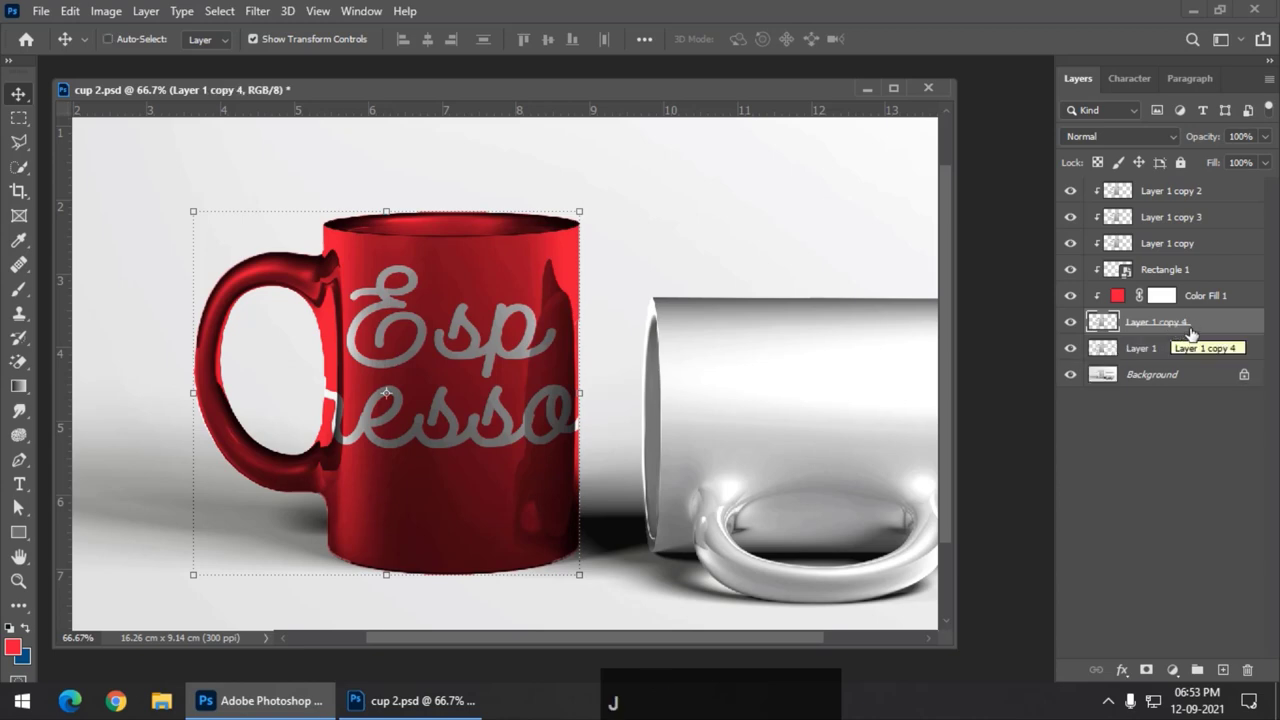
drag(1188, 325, 1200, 194)
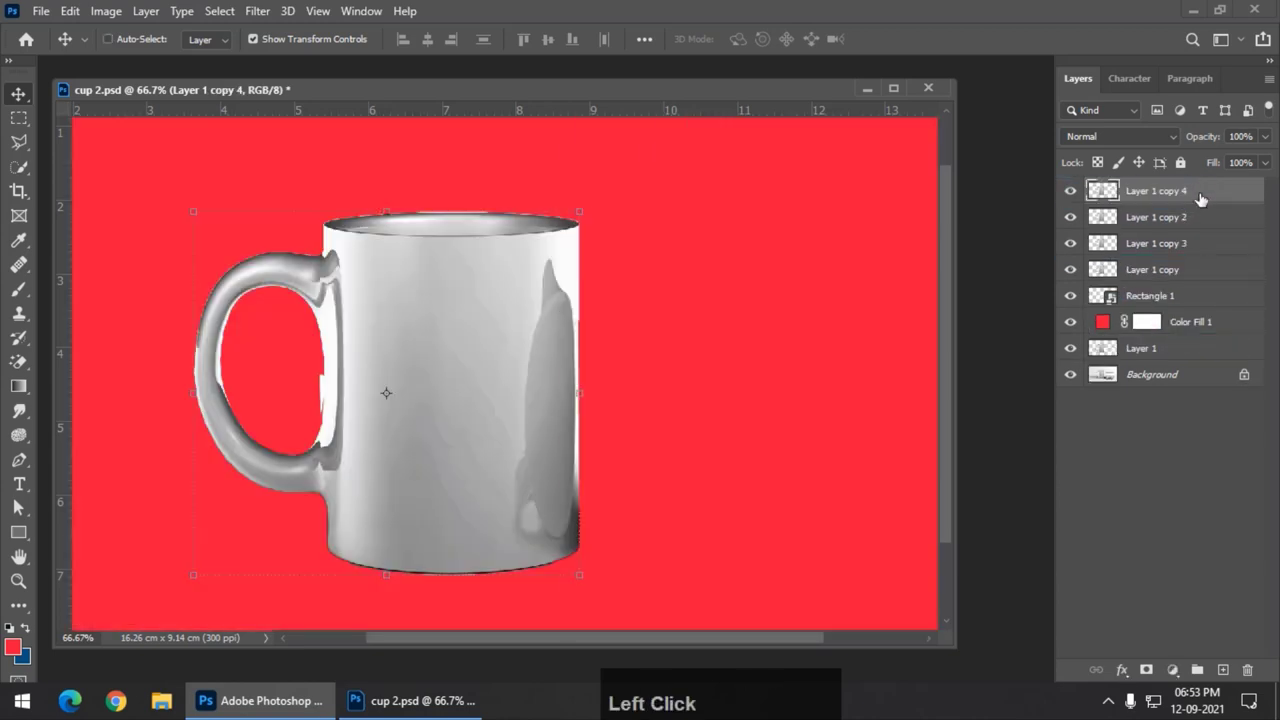
- Re-clip Color Fill 1, Rectangle 1 and Layer 1 copies, copy 3 and copy 2 into the group
alt+click(1176, 335)
alt+click(1164, 300)
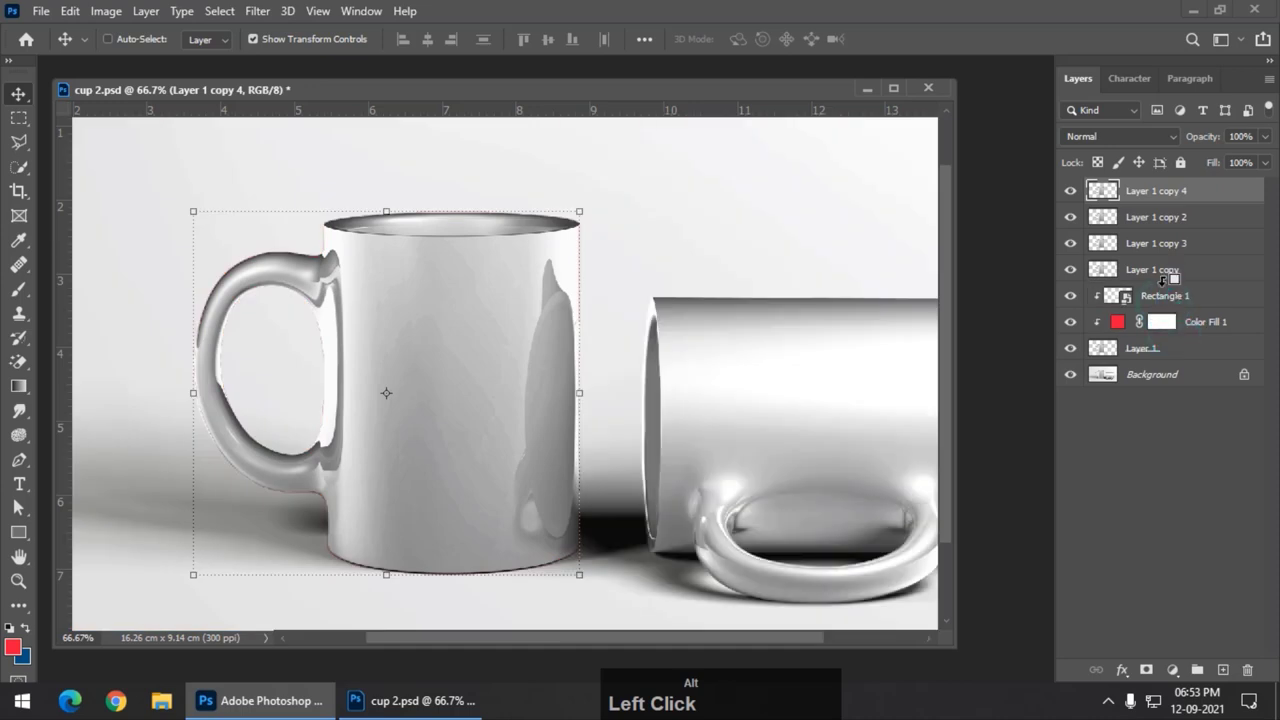
alt+click(1164, 282)
alt+click(1163, 252)
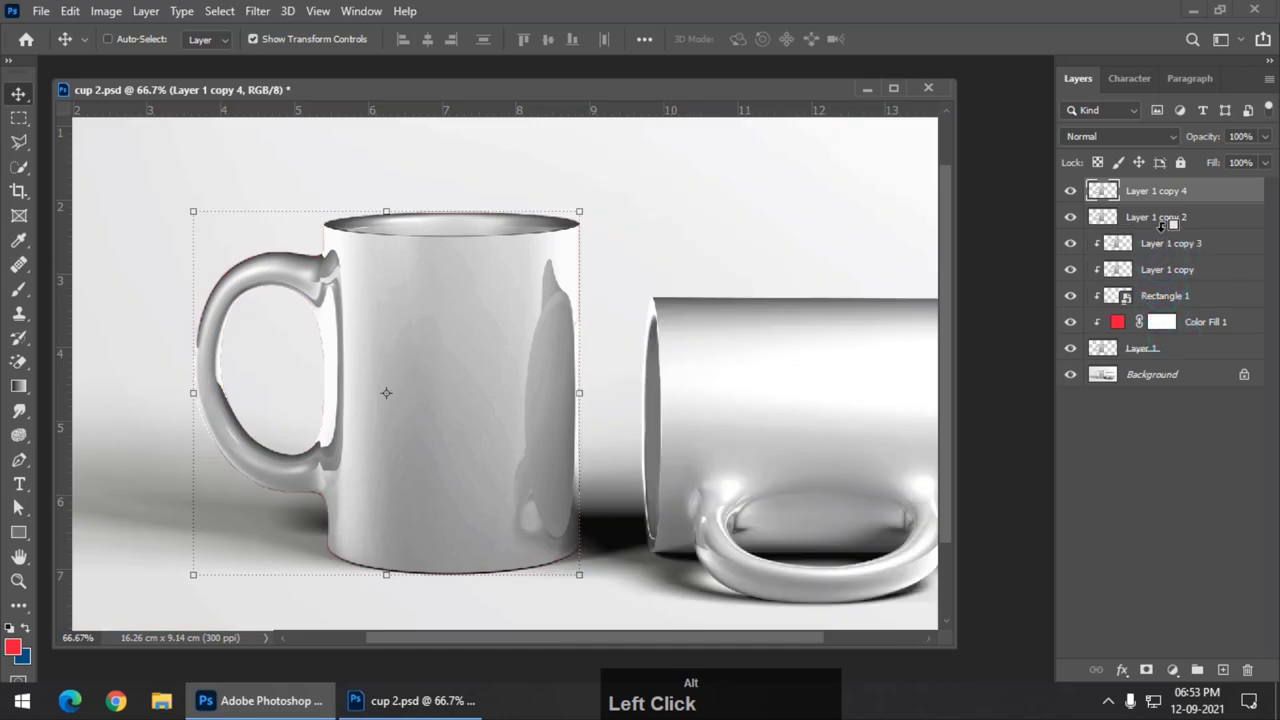
alt+click(1162, 228)
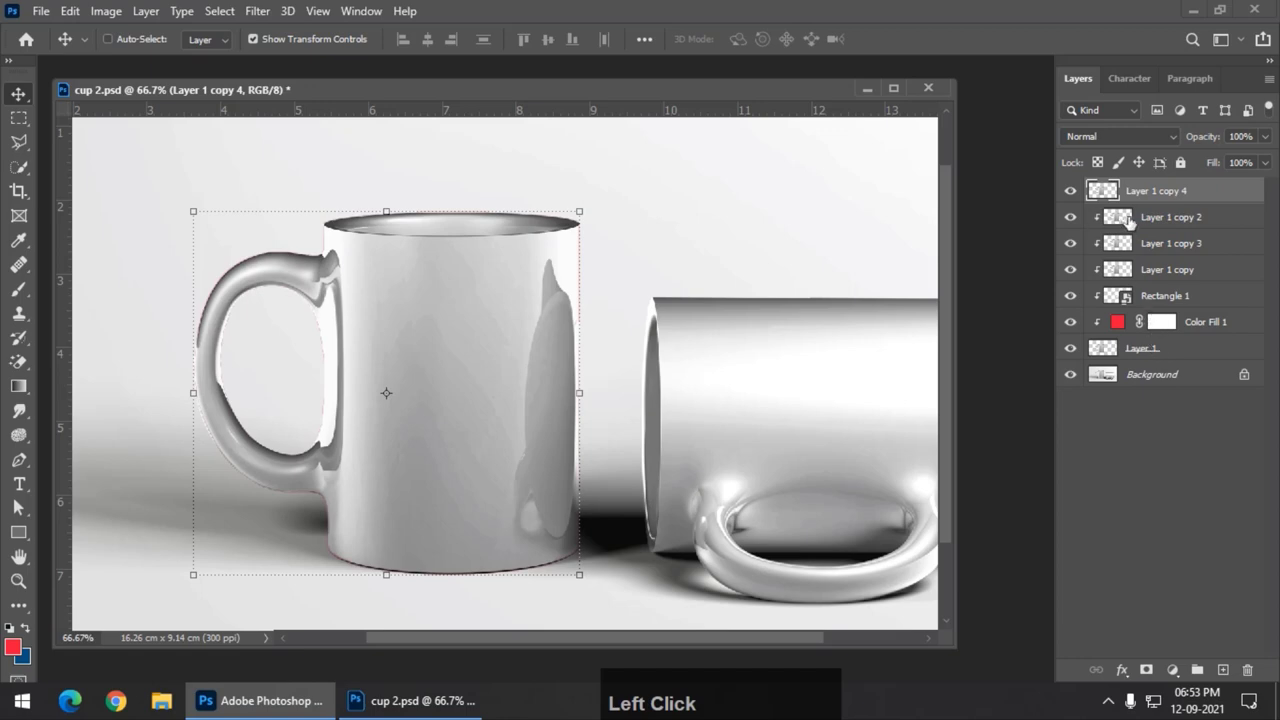
- Make two more white mug copies, hide copies 6 and 5, and select Layer 1 copy 4
click(1071, 191)
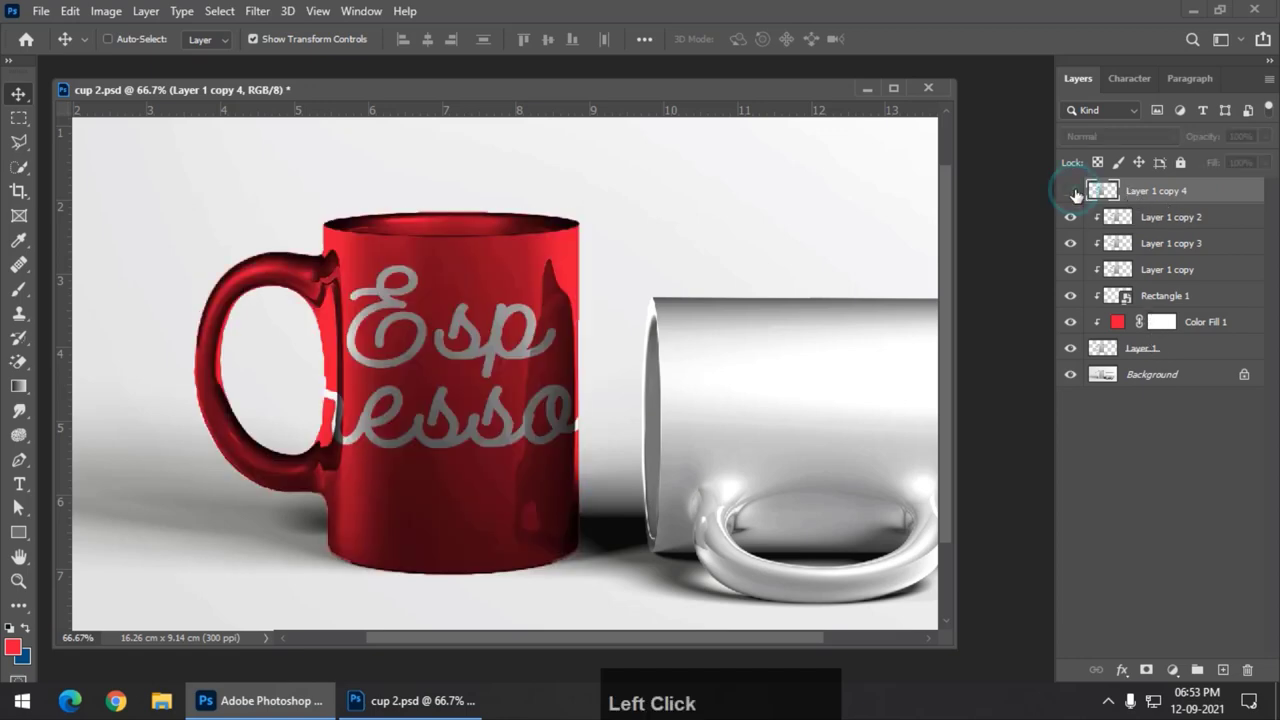
click(1072, 192)
click(1072, 192)
click(1071, 191)
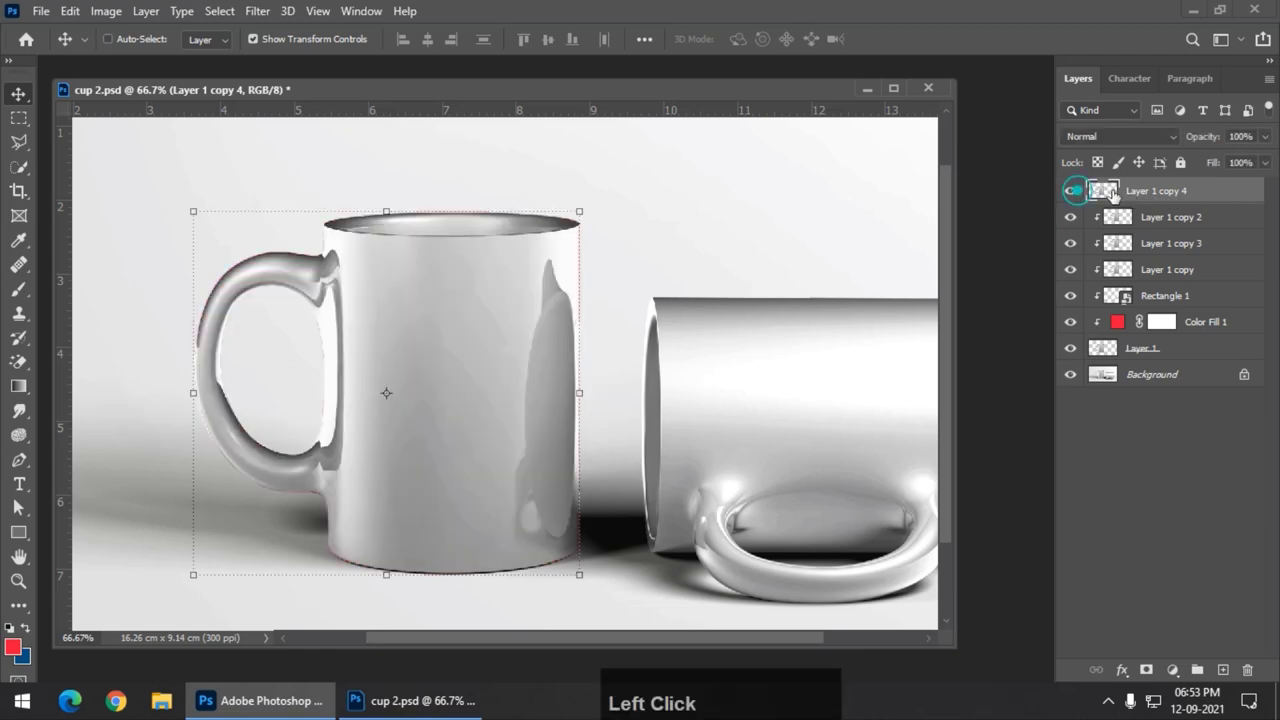
key(ctrl+j)
key(ctrl+j)
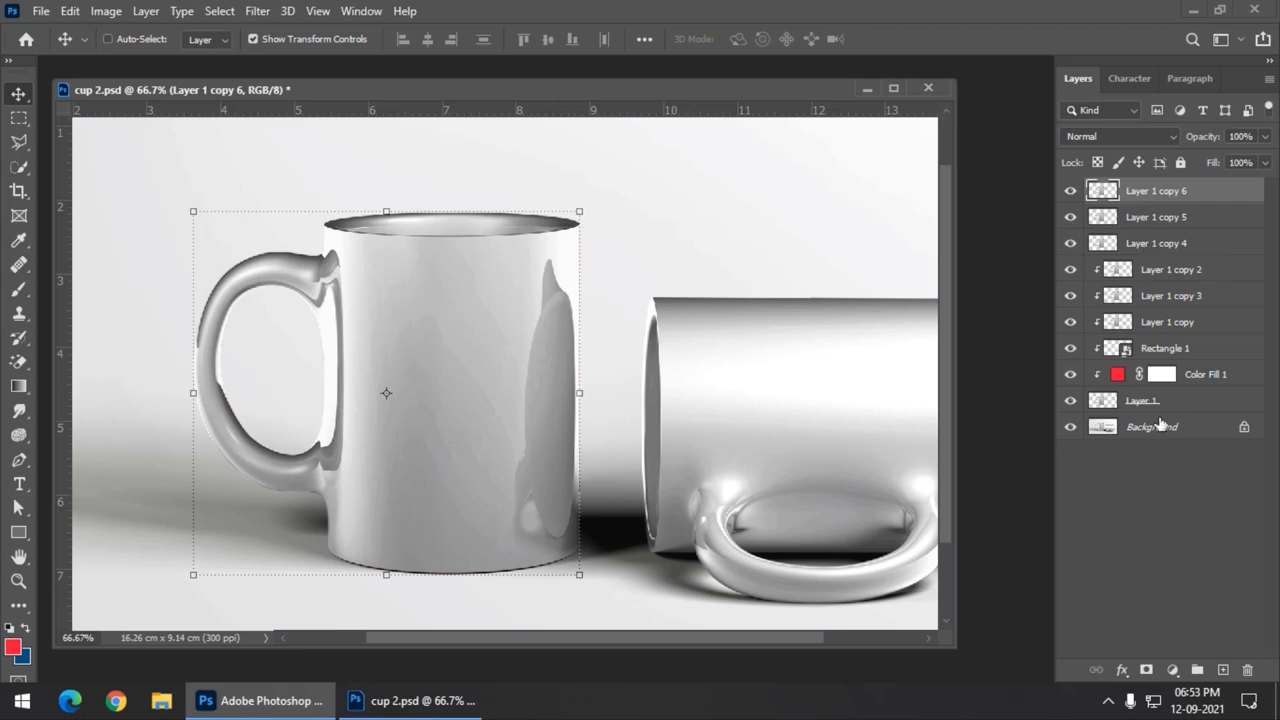
click(1070, 191)
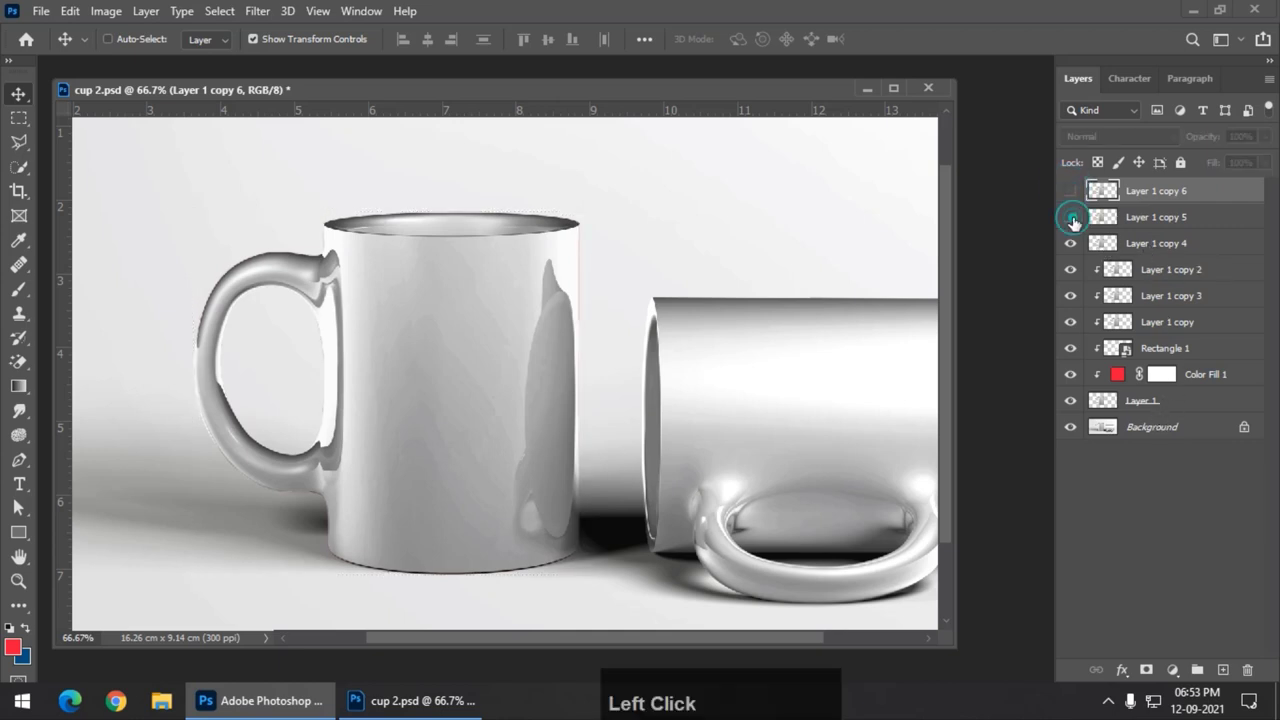
click(1071, 216)
click(1157, 248)
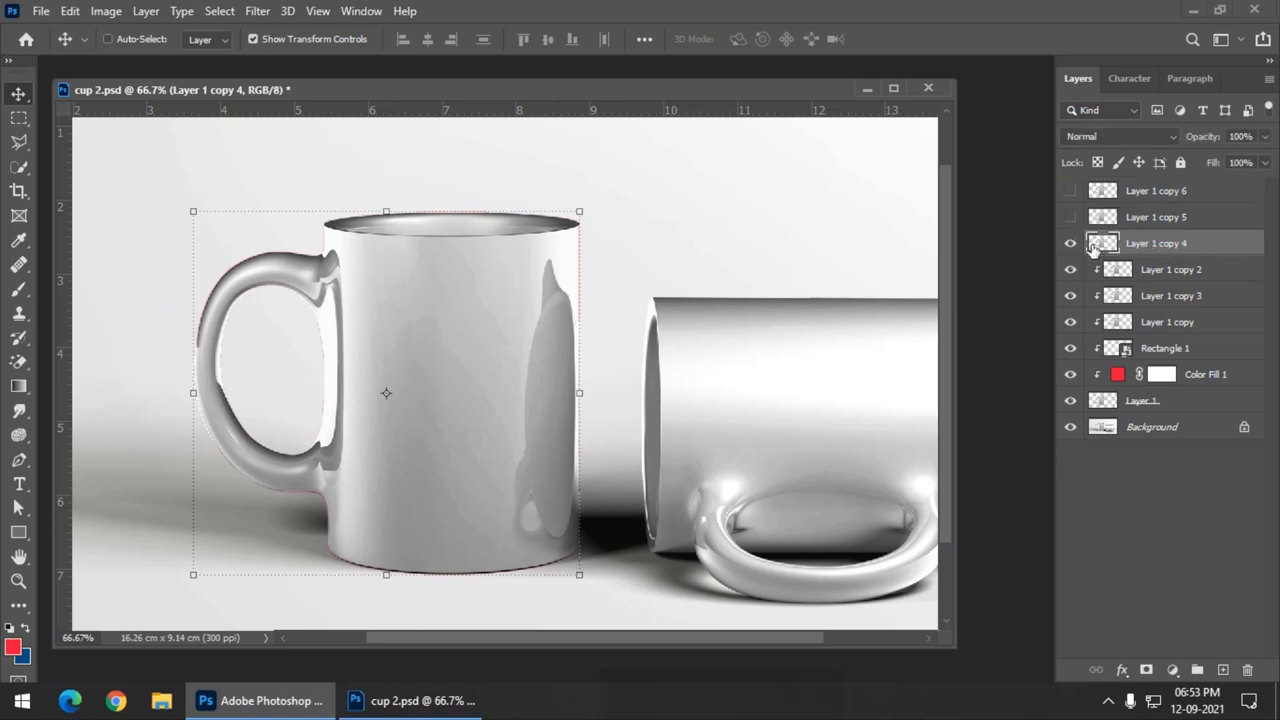
- Set Layer 1 copy 4's blend mode to Linear Burn for deep shadows
click(1142, 137)
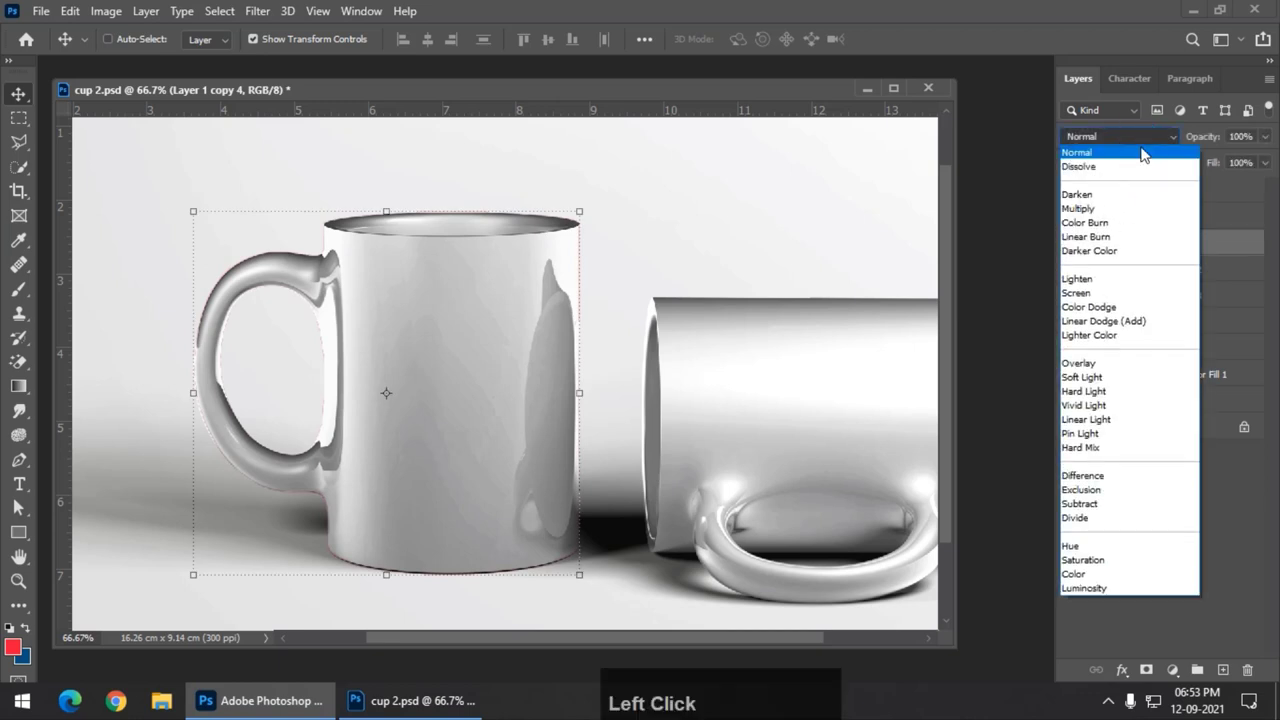
click(1143, 236)
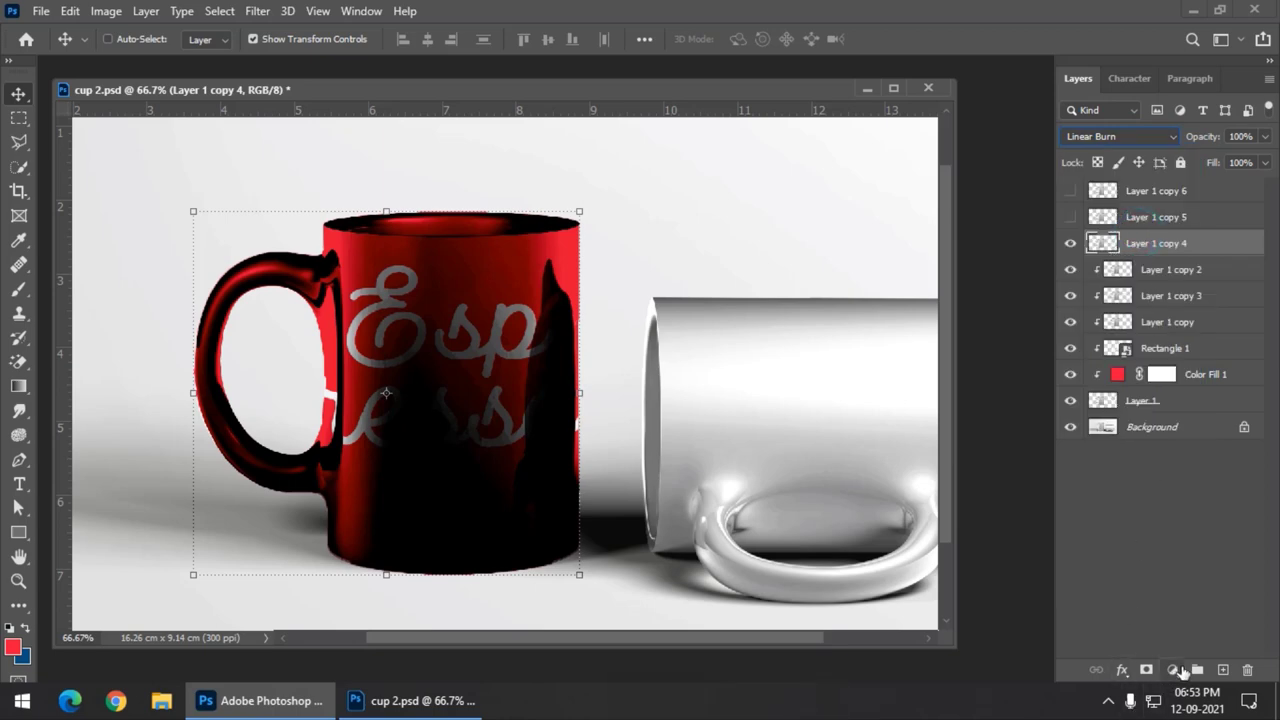
click(1174, 671)
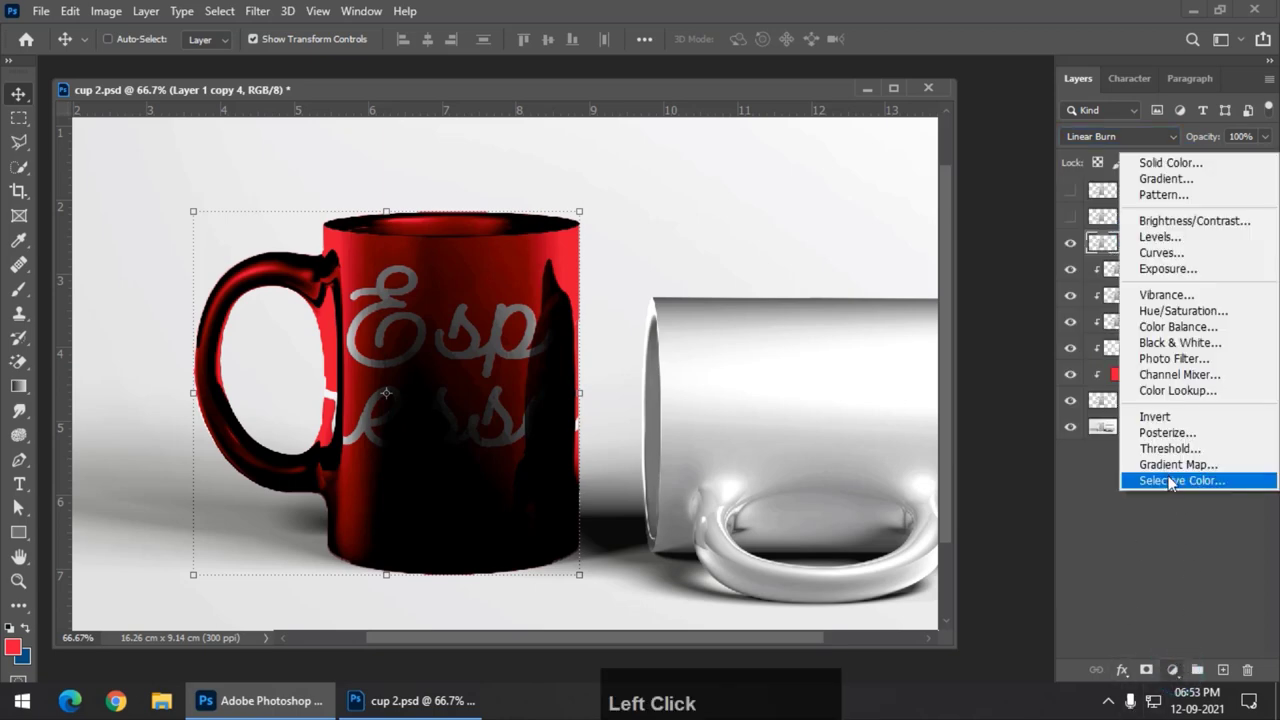
- Add a clipped Levels adjustment above Layer 1 copy 4 with inputs 7, 1.16 and 133
click(1168, 247)
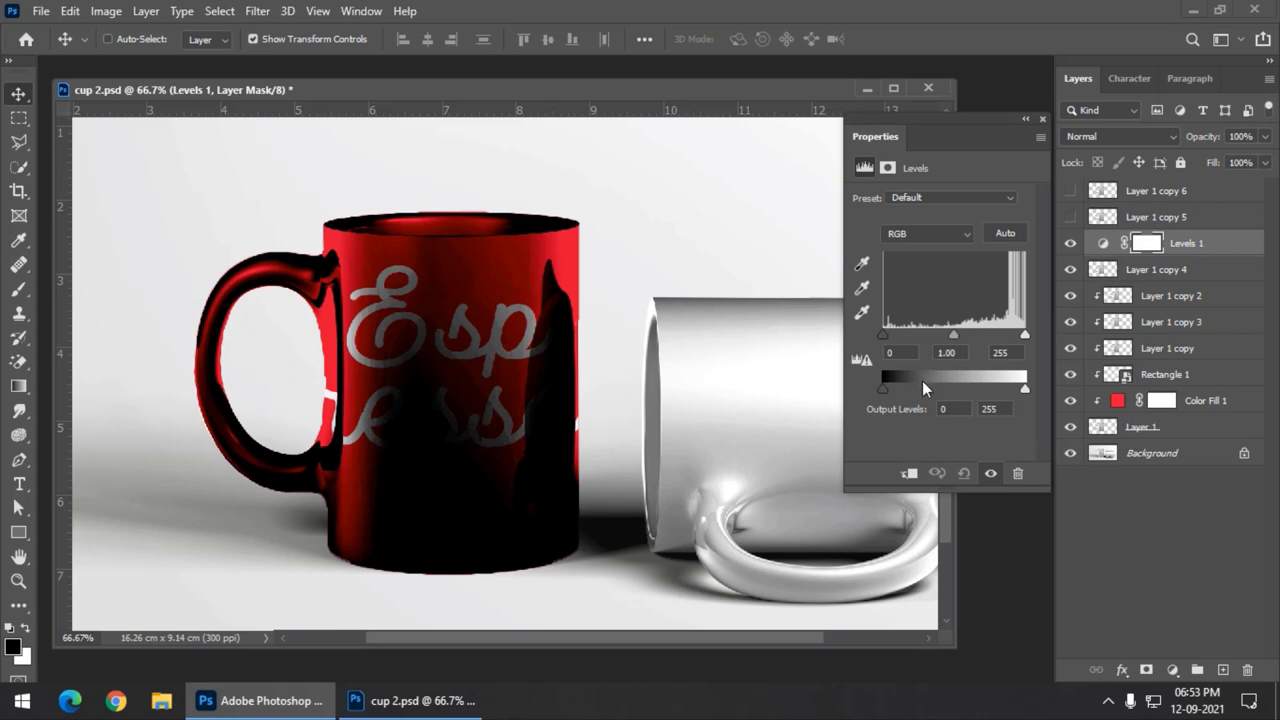
click(908, 474)
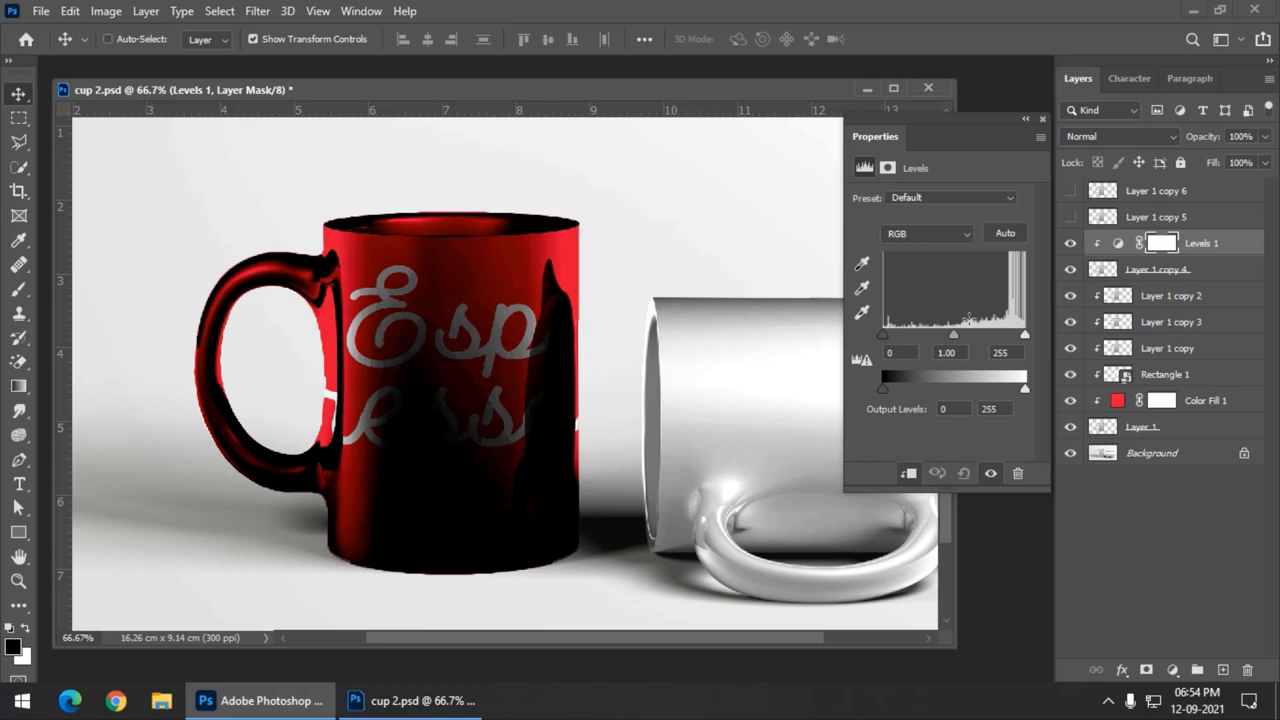
drag(955, 334, 903, 343)
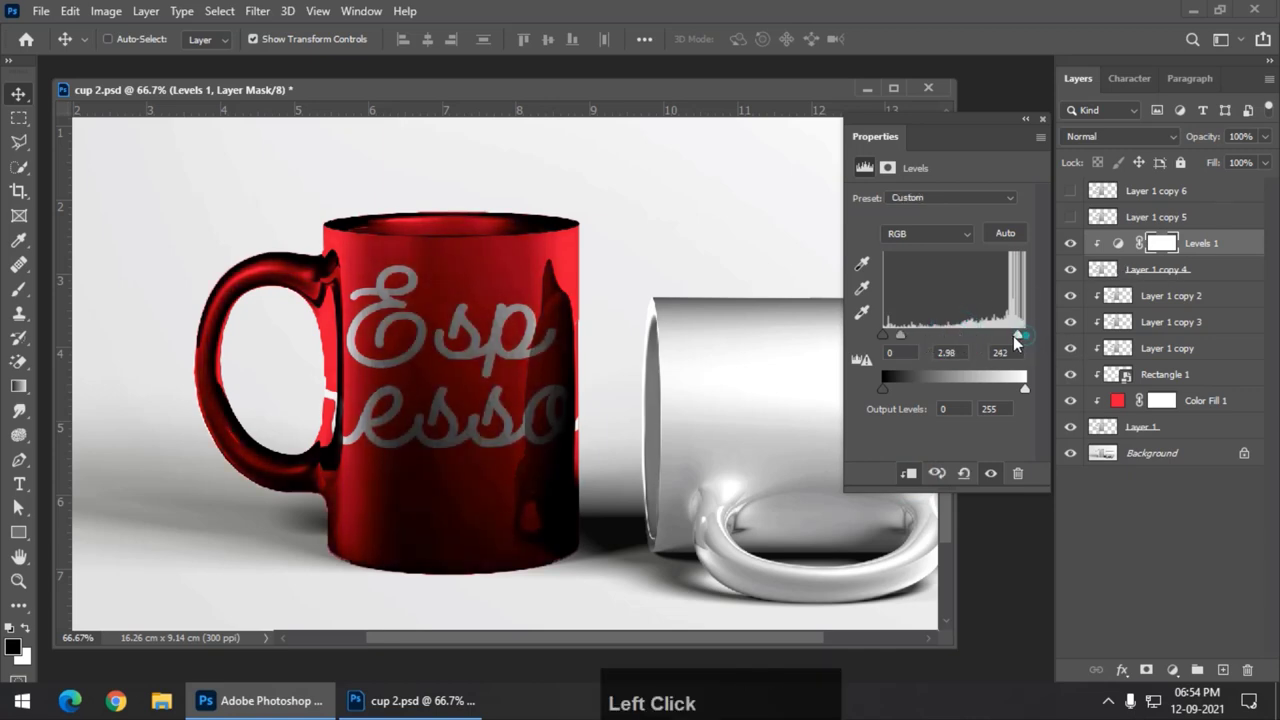
drag(1017, 334, 973, 334)
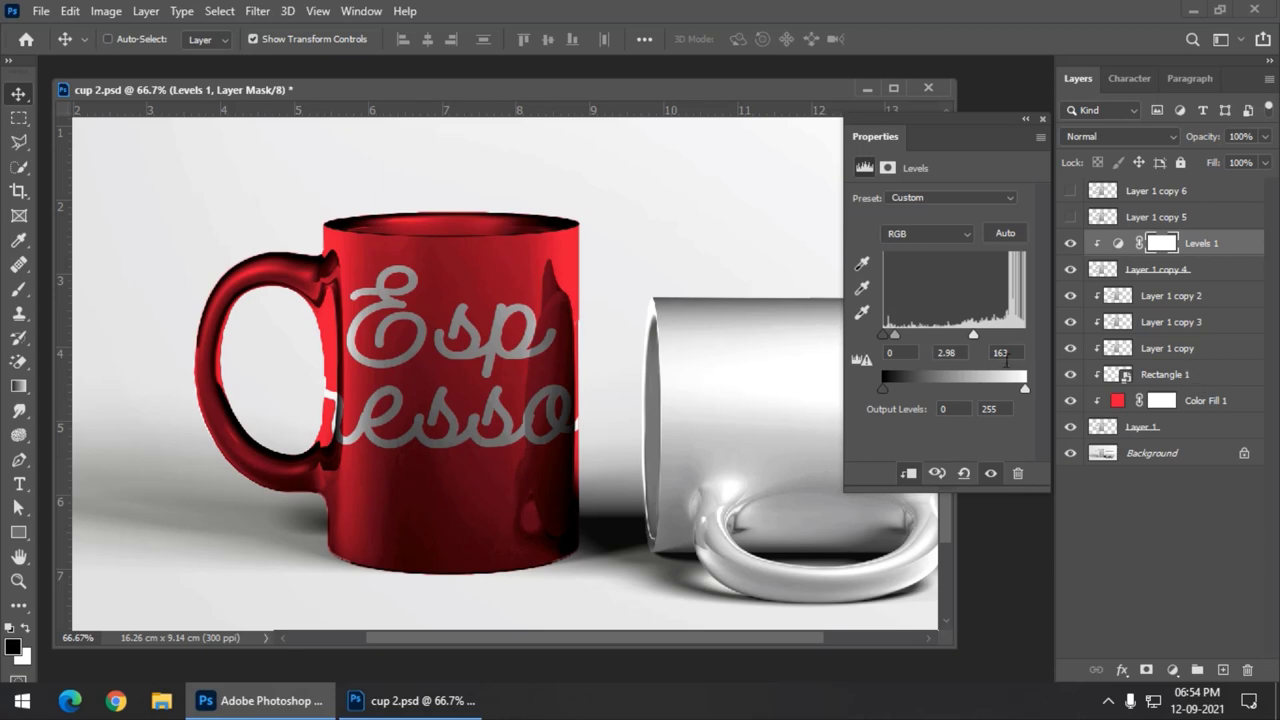
mouse_move(972, 334)
mouse_down()
mouse_move(937, 341)
mouse_move(1010, 350)
mouse_move(882, 337)
mouse_move(968, 337)
mouse_move(957, 333)
mouse_up()
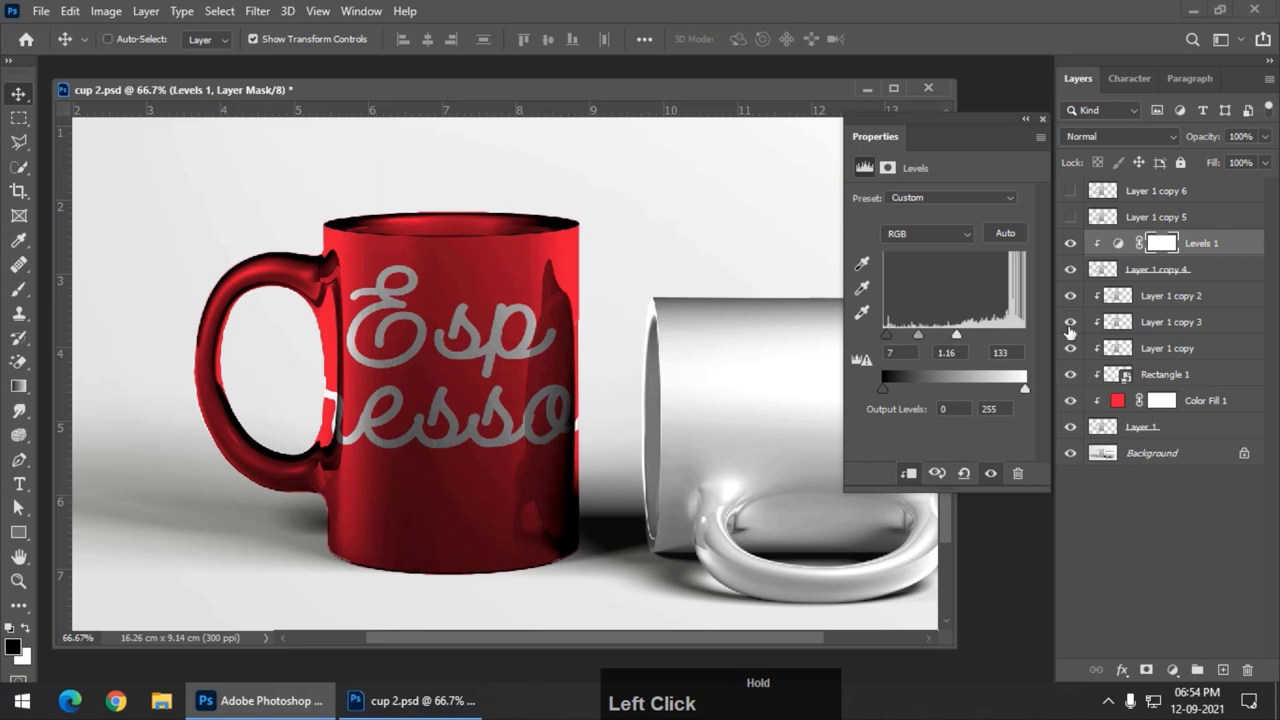
- Set the Levels 1 black input to 54 and the white input to 144
click(1070, 270)
click(1070, 269)
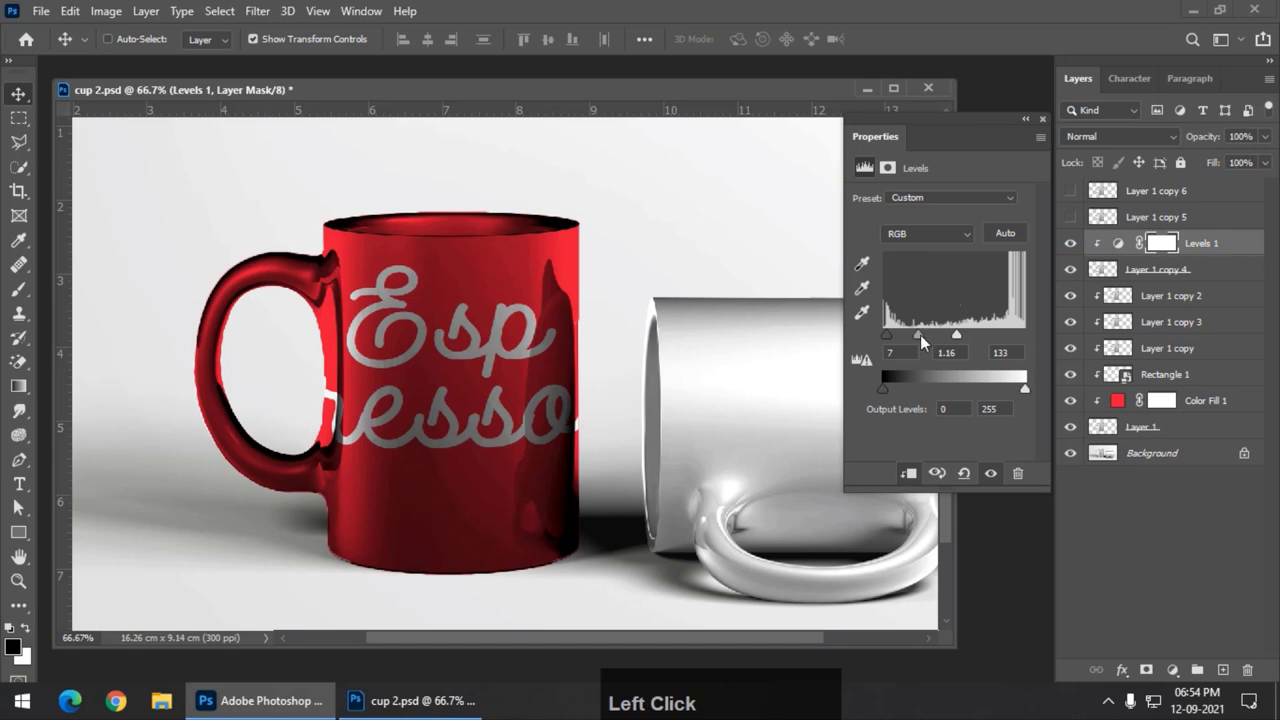
drag(893, 336, 971, 333)
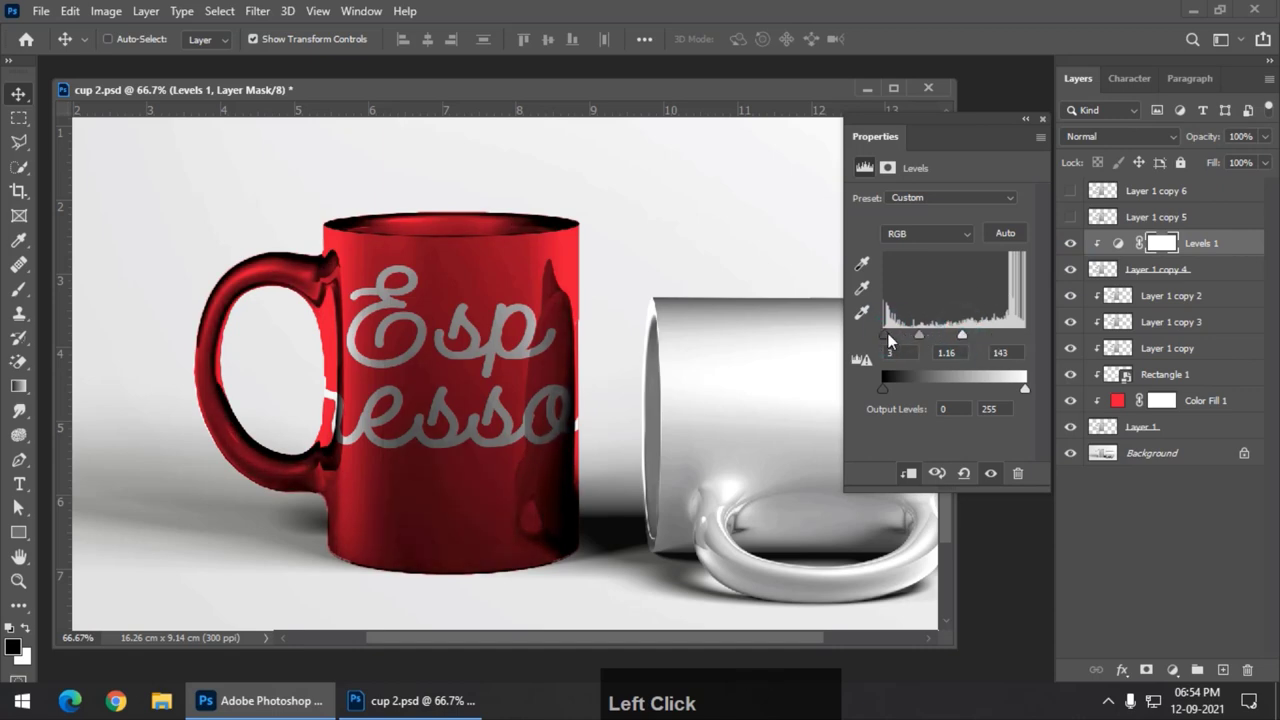
mouse_move(885, 334)
mouse_down()
mouse_move(985, 334)
mouse_move(911, 333)
mouse_up()
- Try a lower output white level and toggle Levels 1 to compare
mouse_move(1022, 390)
mouse_down()
mouse_move(995, 391)
mouse_move(1013, 395)
mouse_up()
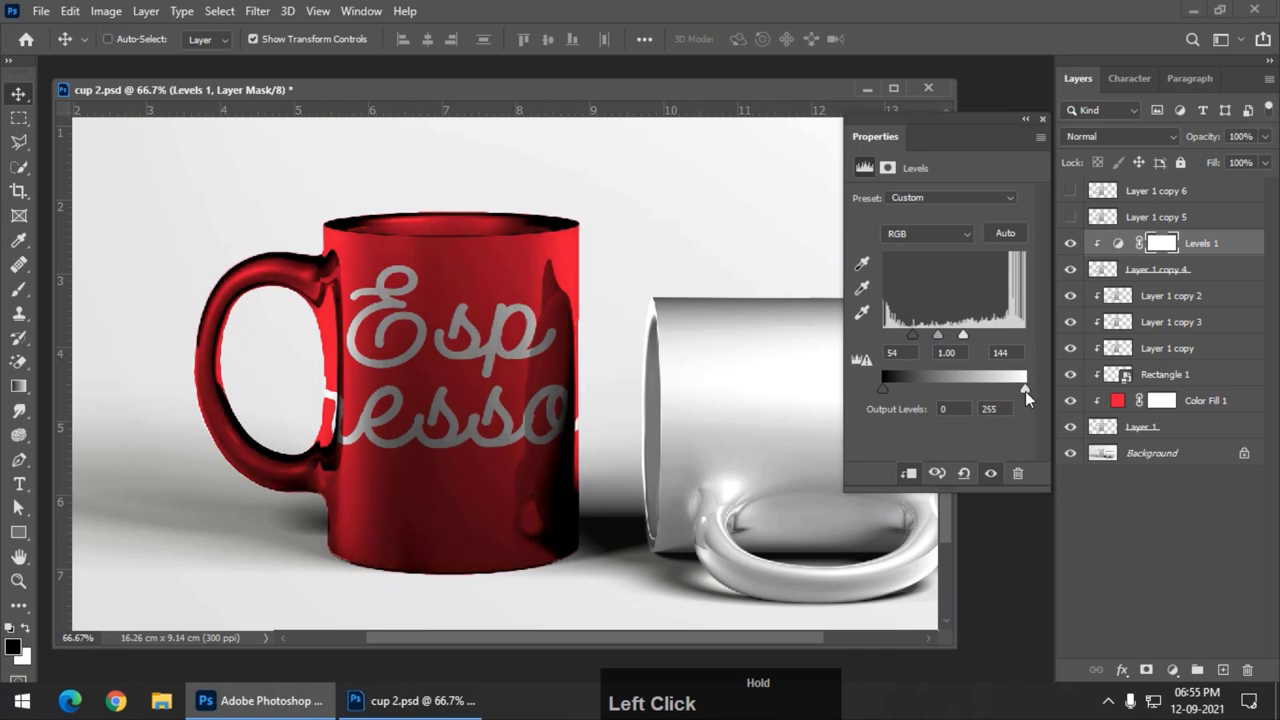
click(1071, 243)
click(1071, 243)
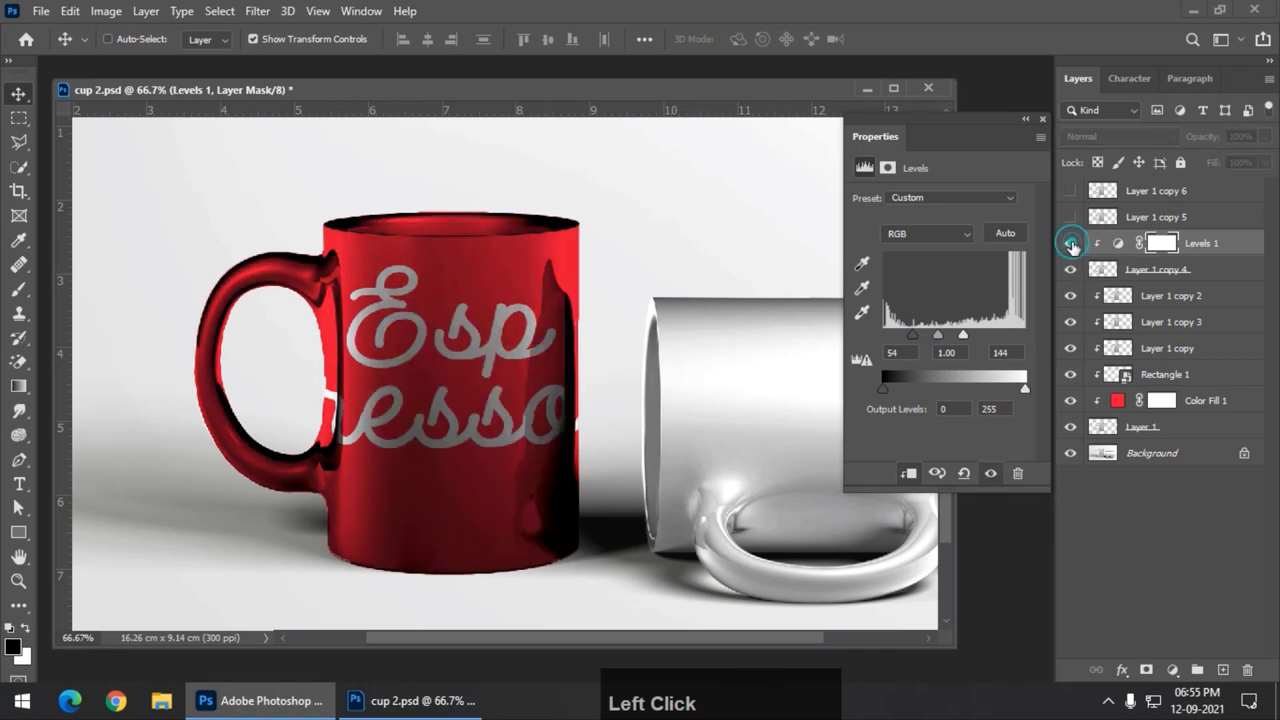
click(1071, 243)
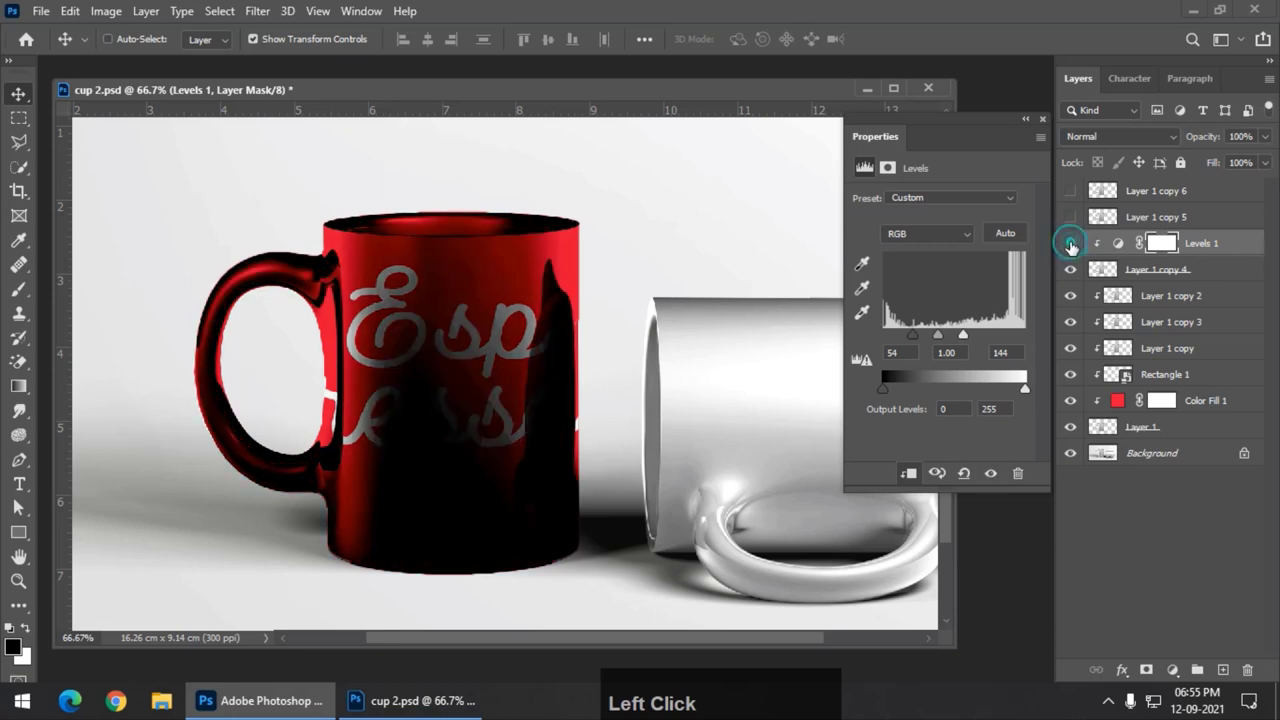
click(1071, 243)
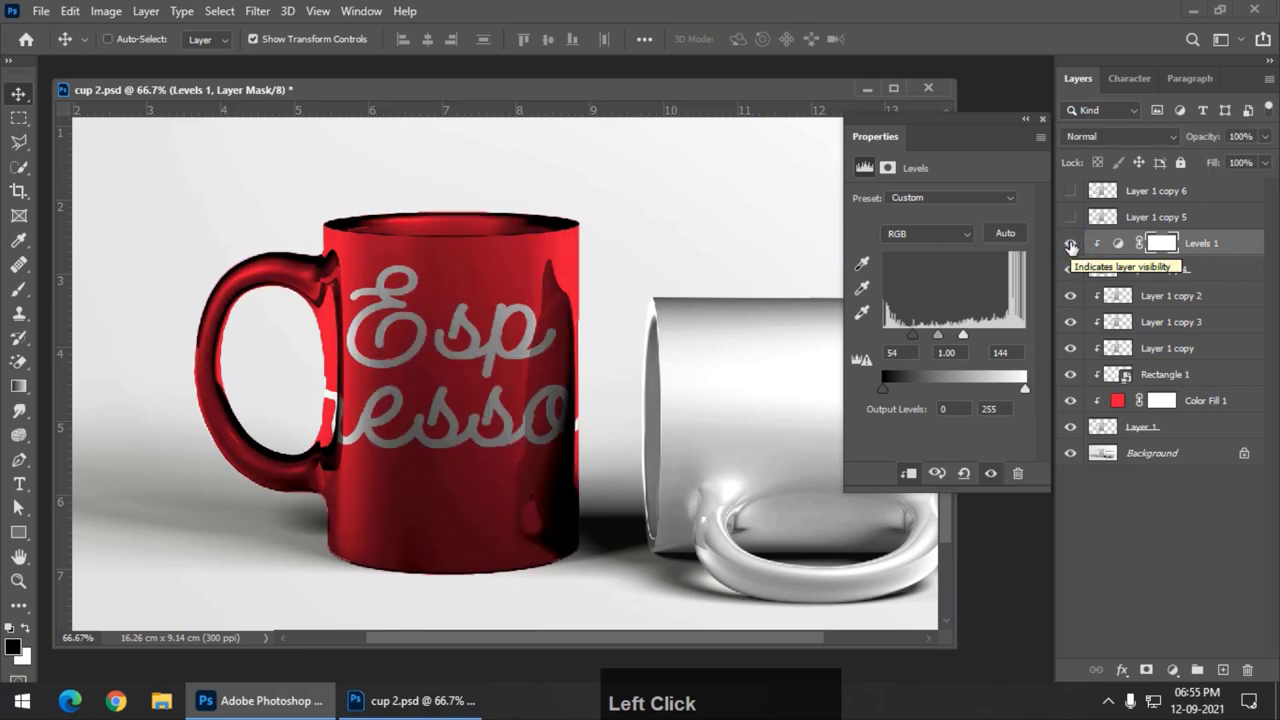
- Settle the output white at 245, comparing with Layer 1 copy 4 hidden and shown
click(1071, 270)
click(1071, 270)
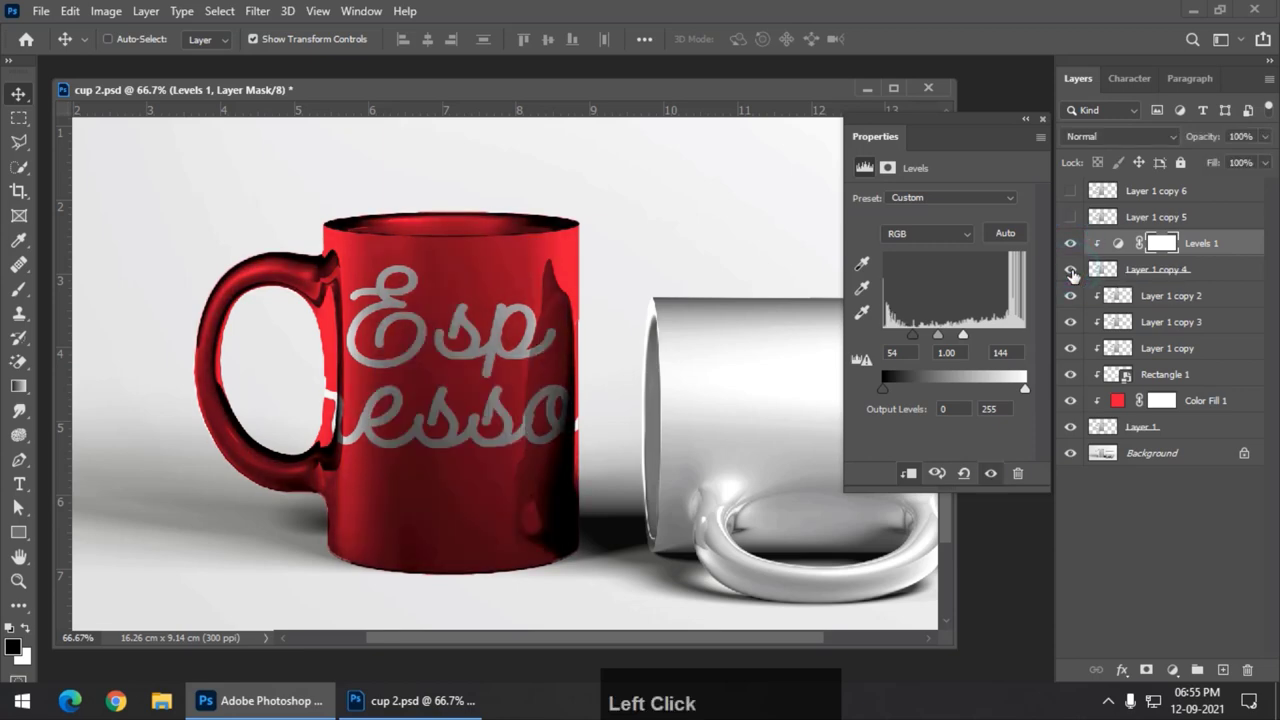
click(1071, 270)
click(1071, 270)
drag(1022, 390, 1017, 391)
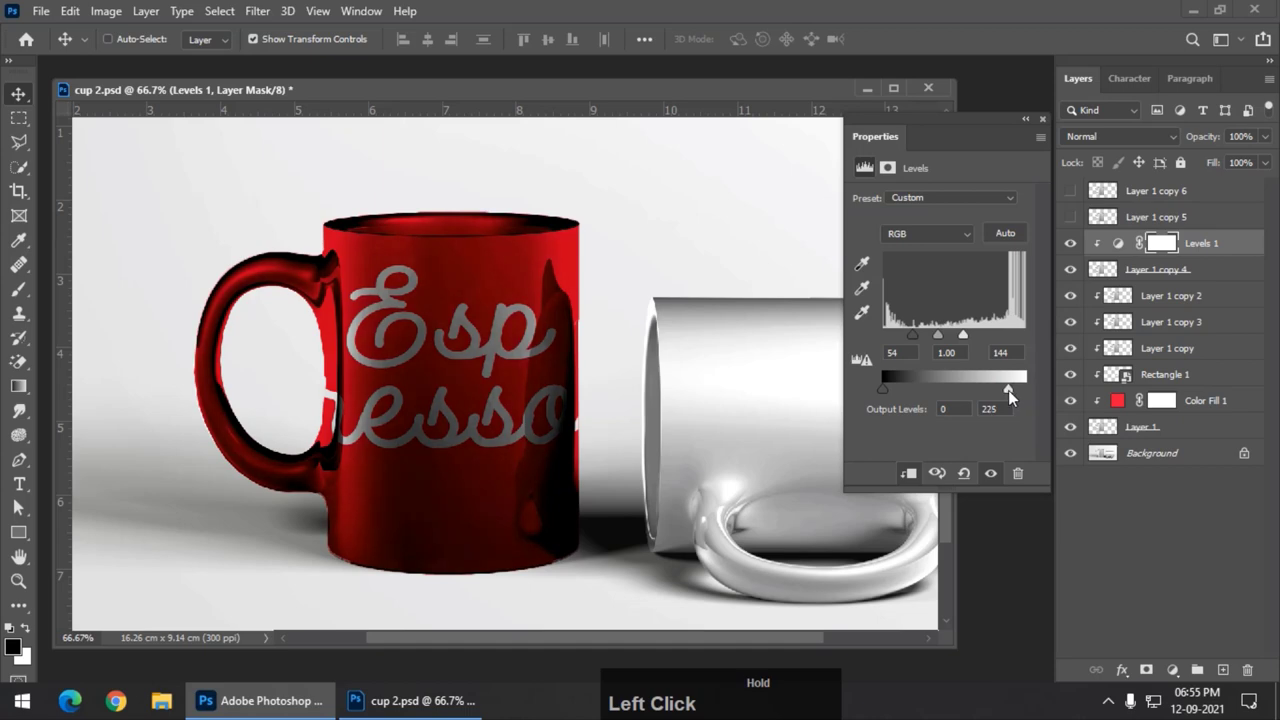
drag(1008, 390, 1017, 390)
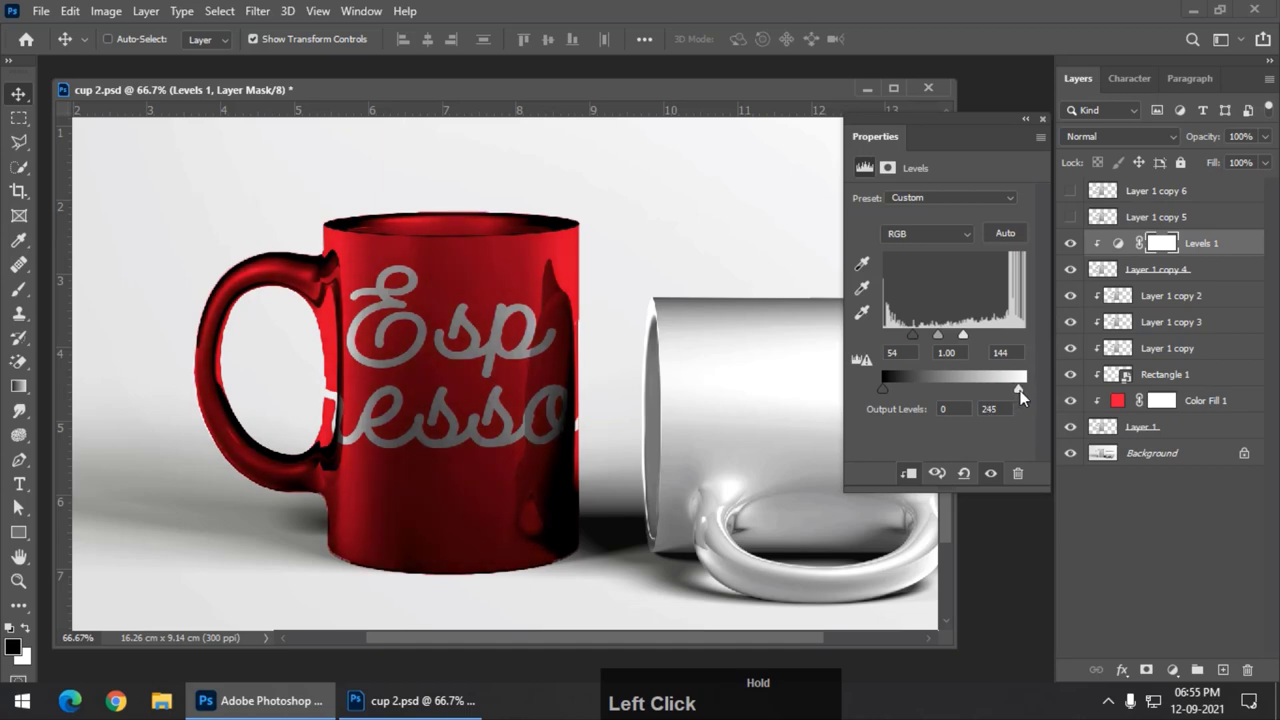
click(1070, 270)
click(1070, 270)
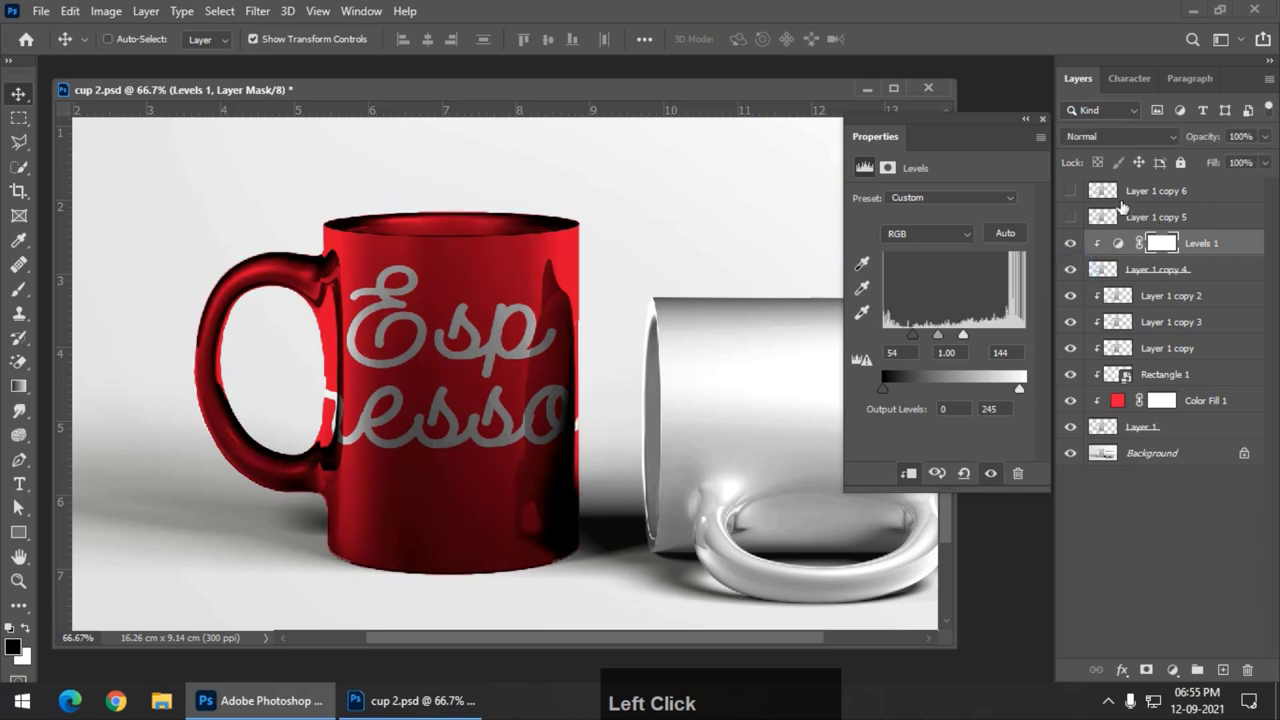
- Show Layer 1 copy 5 and set its blend mode to Linear Dodge (Add)
click(1070, 217)
click(1160, 217)
click(1140, 137)
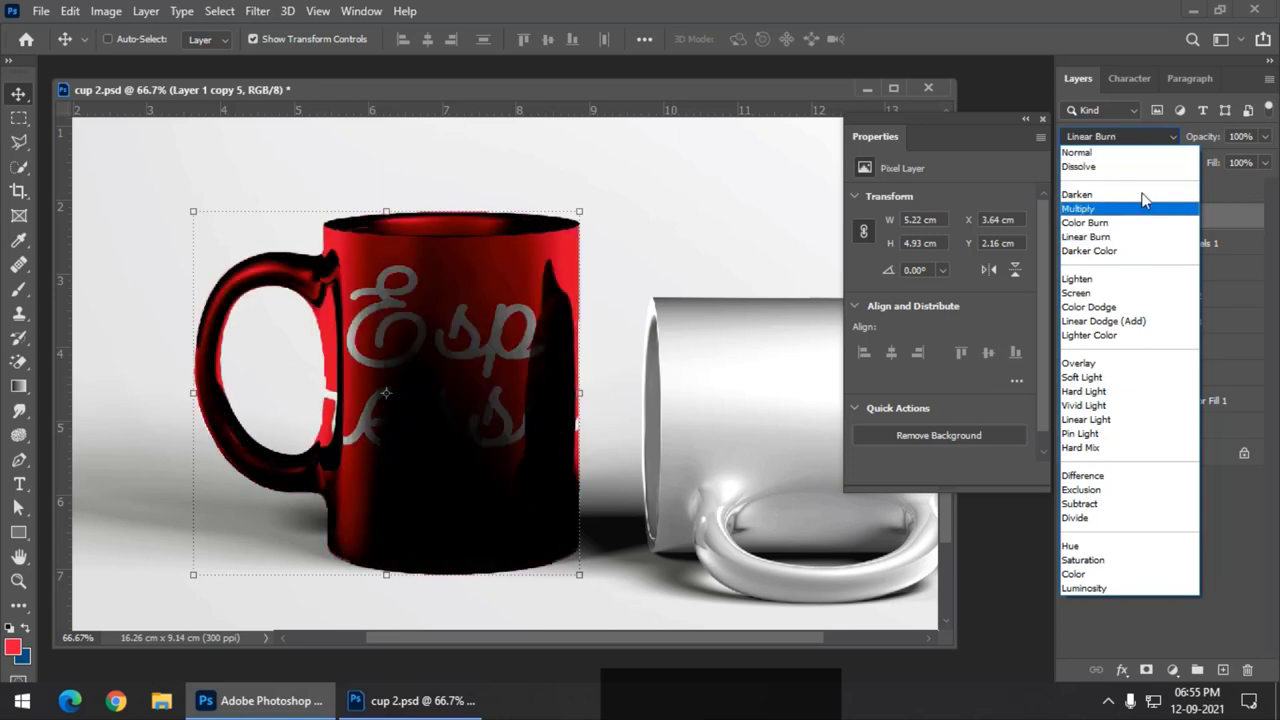
click(1140, 324)
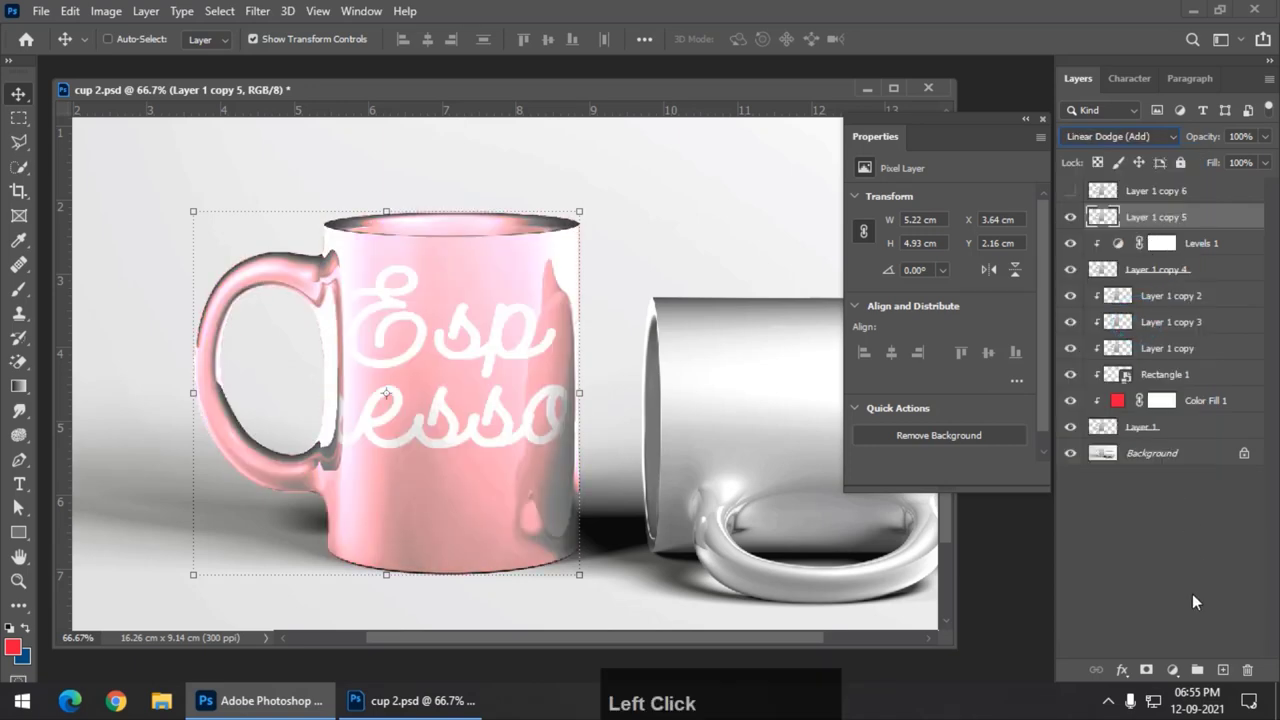
- Add a clipped Levels 2 adjustment on copy 5 set to 220 / 0.43 / 255
click(1172, 672)
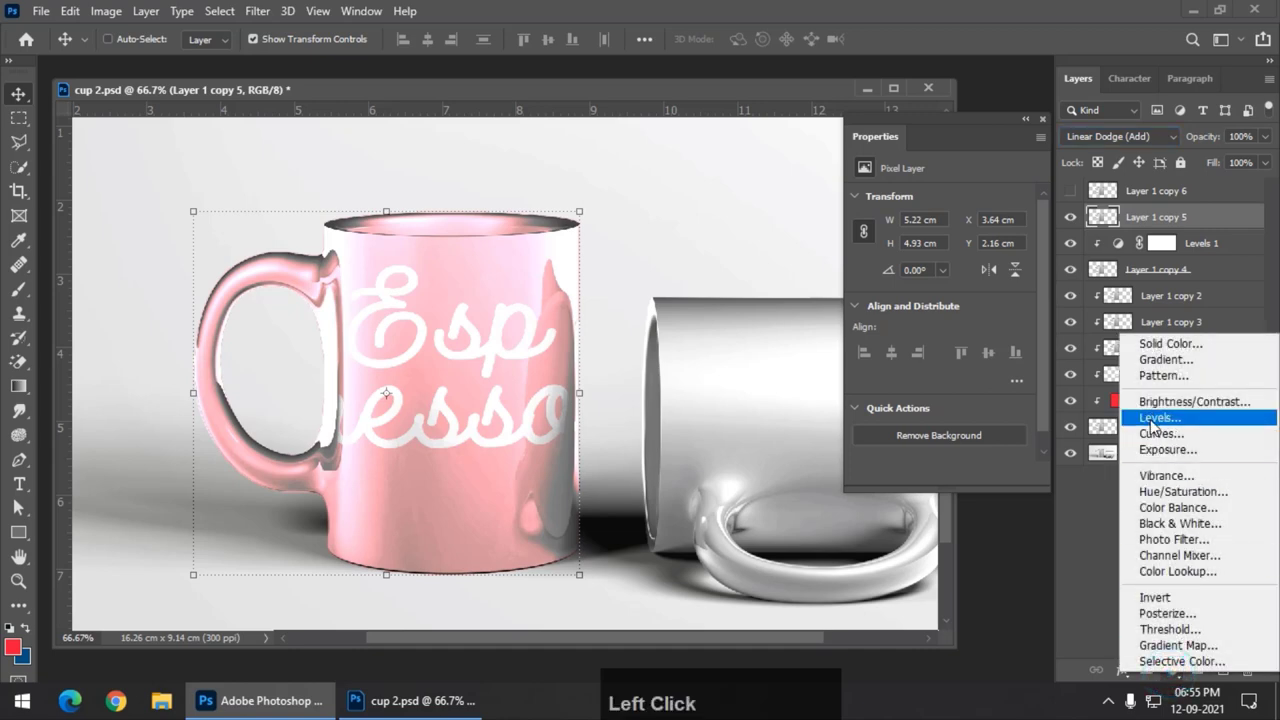
click(1150, 420)
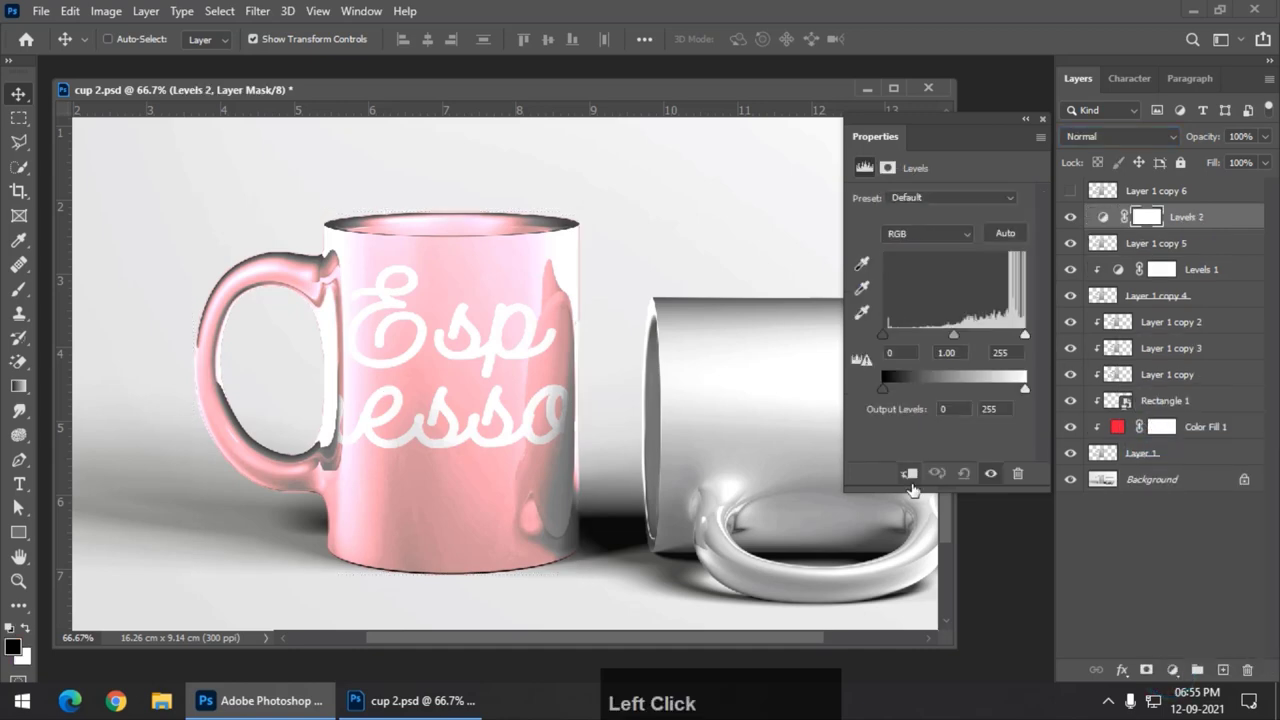
click(906, 471)
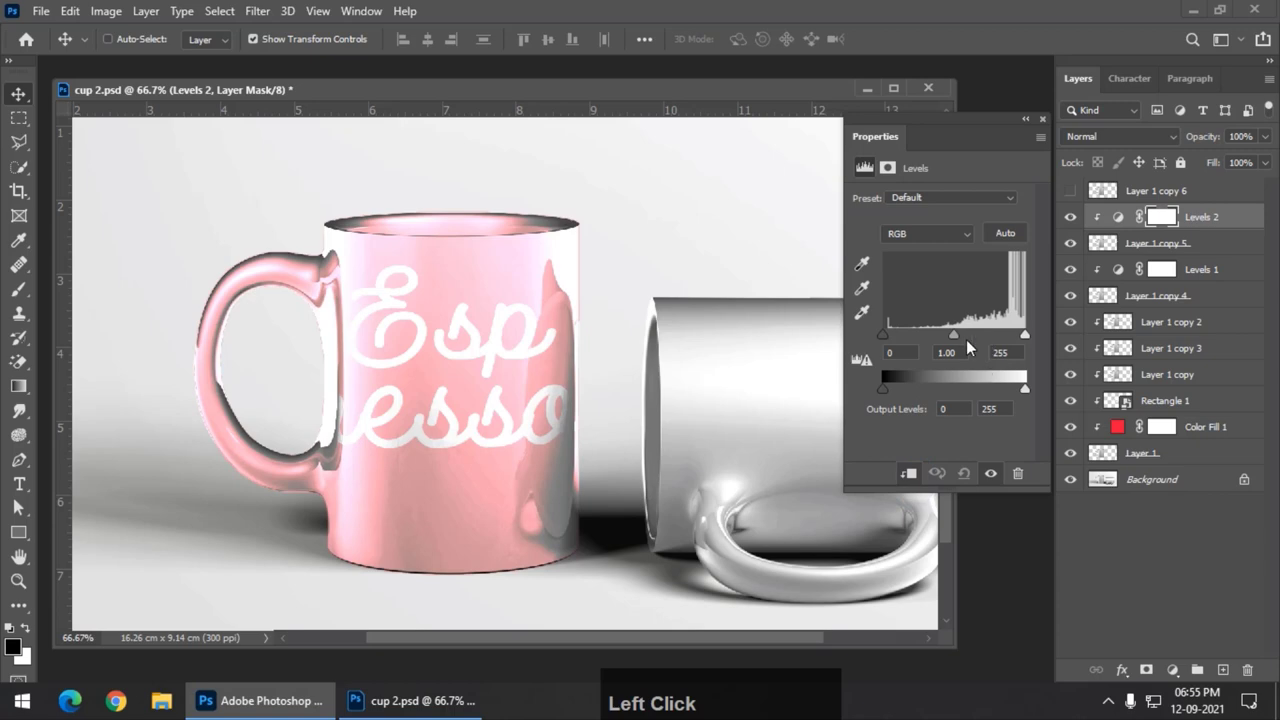
drag(951, 333, 985, 339)
drag(886, 334, 1001, 336)
drag(1025, 396, 1027, 392)
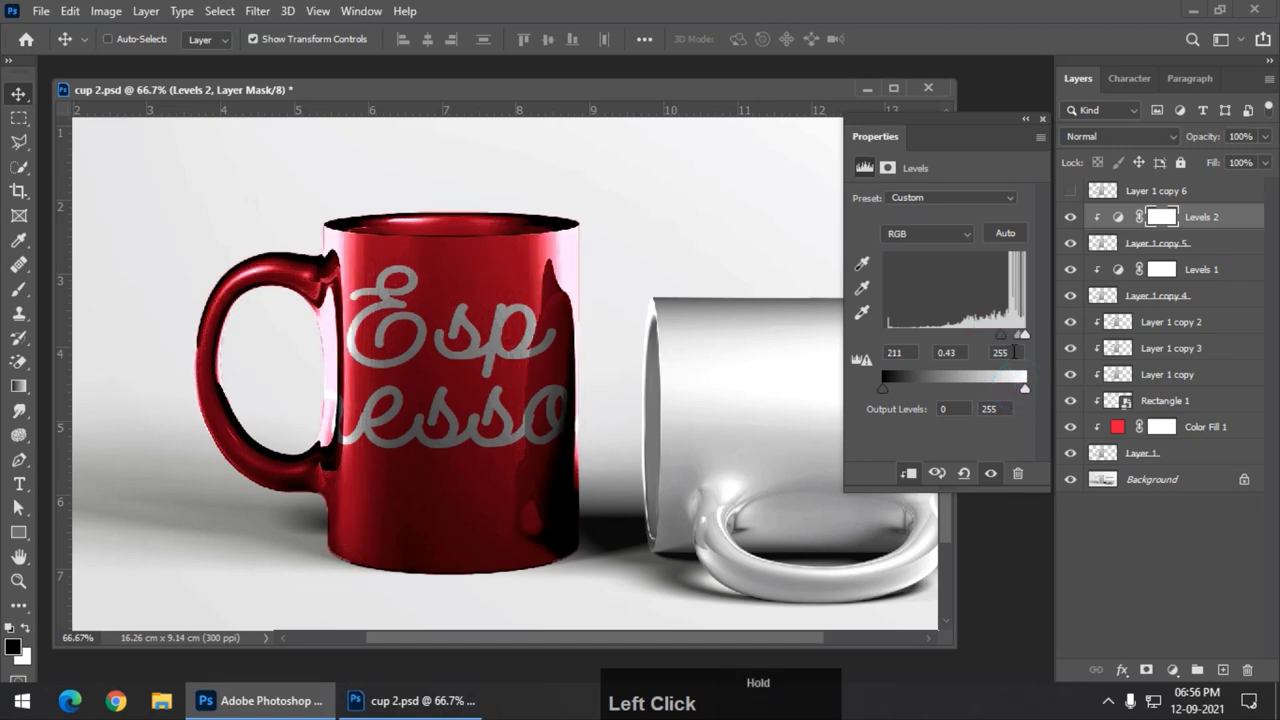
mouse_move(1001, 336)
mouse_down()
mouse_move(1012, 345)
mouse_move(997, 344)
mouse_move(1019, 331)
mouse_move(1010, 338)
mouse_up()
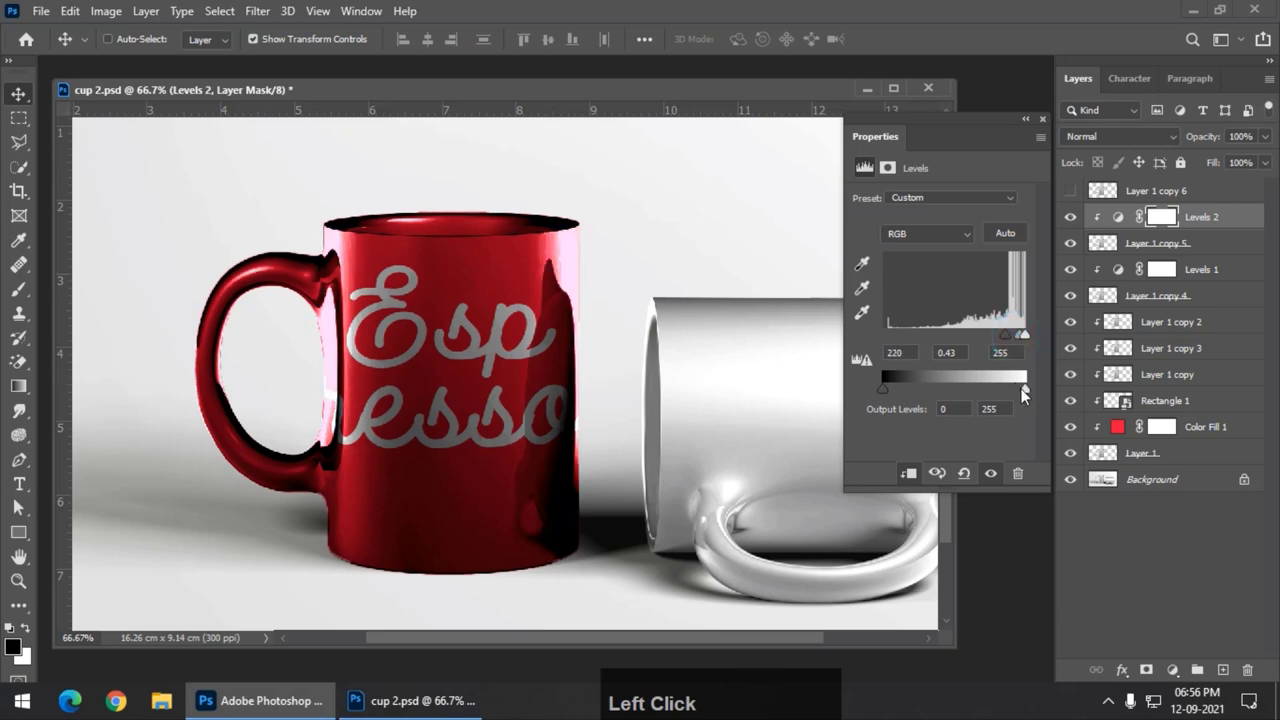
mouse_move(1024, 388)
mouse_down()
mouse_move(940, 387)
mouse_move(1002, 383)
mouse_up()
- Compare with copies 5 and 4 toggled, then lower Levels 1 opacity to about 90%
click(1071, 243)
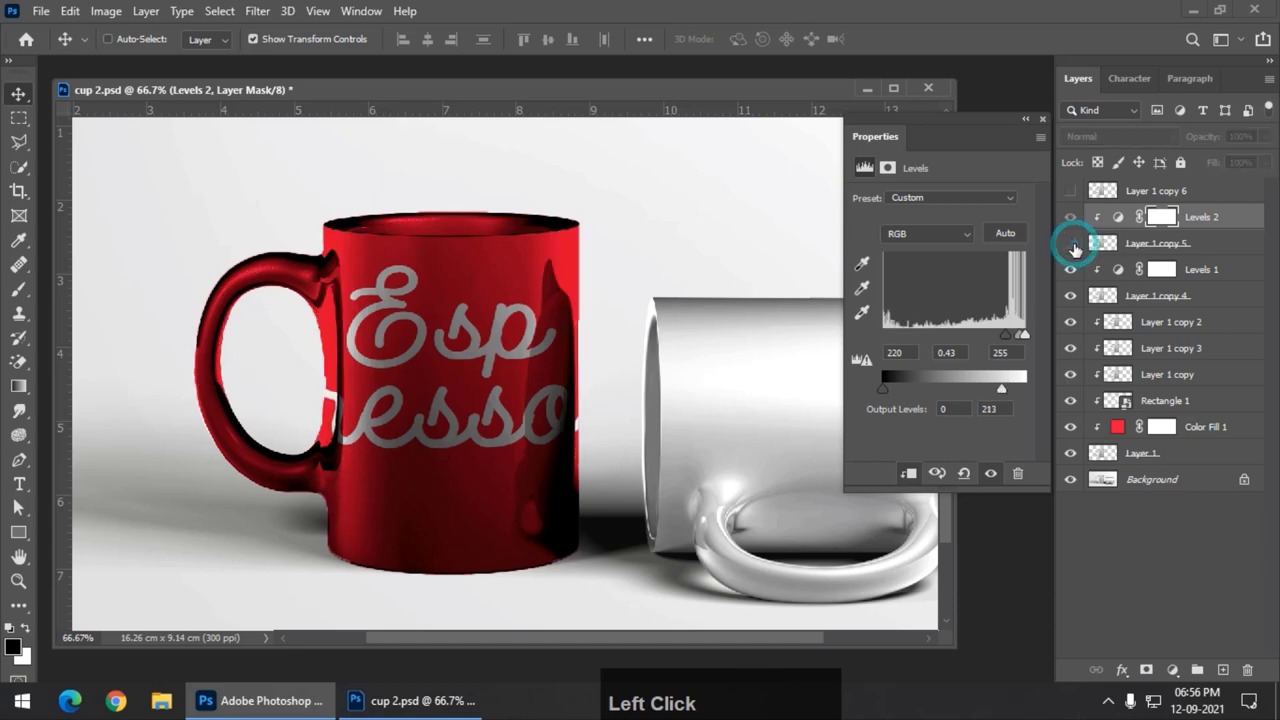
click(1071, 243)
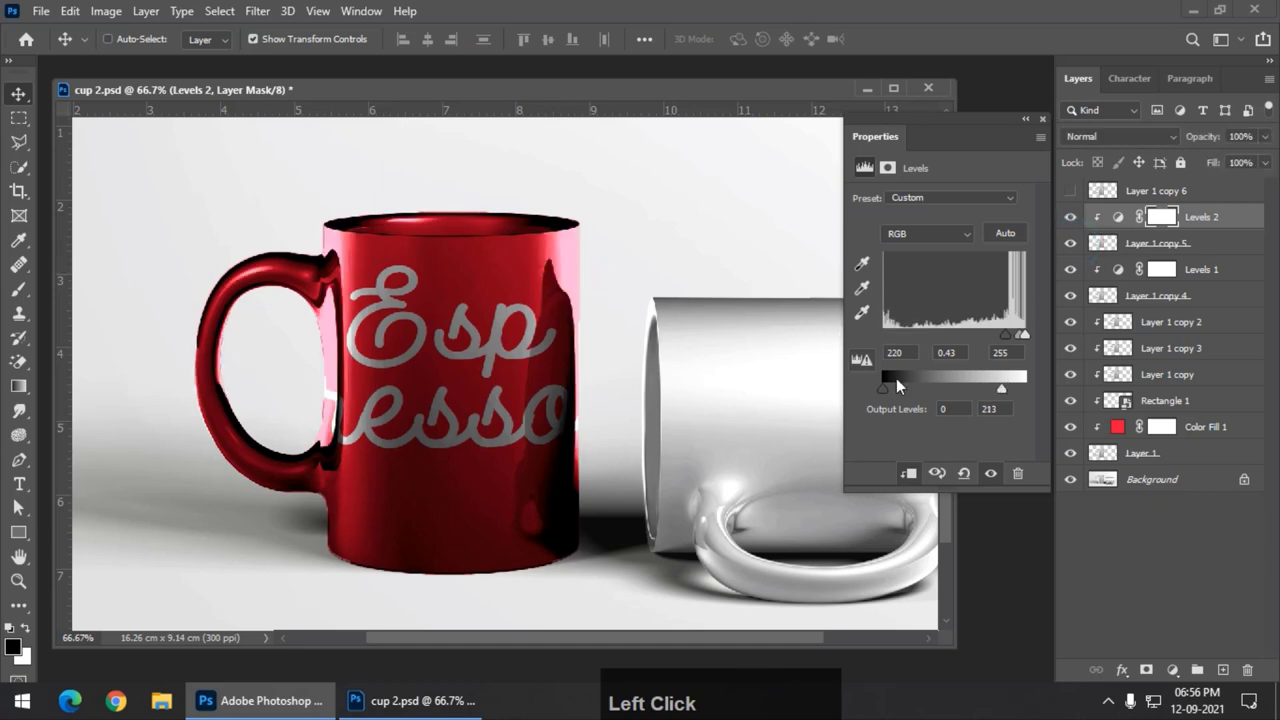
click(1071, 296)
click(1071, 296)
click(1208, 269)
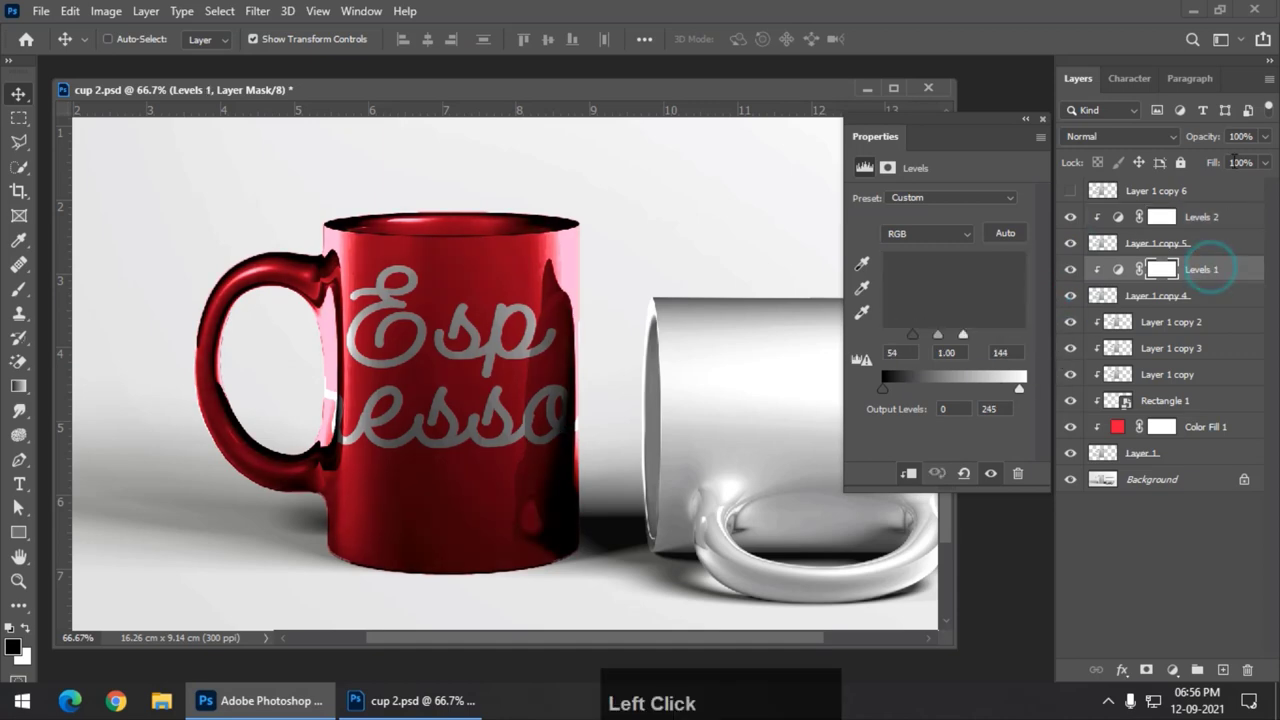
drag(1210, 137, 1199, 145)
- Reduce Layer 1 copy 5's opacity to 86% and show Layer 1 copy 6
key(alt+bracketleft)
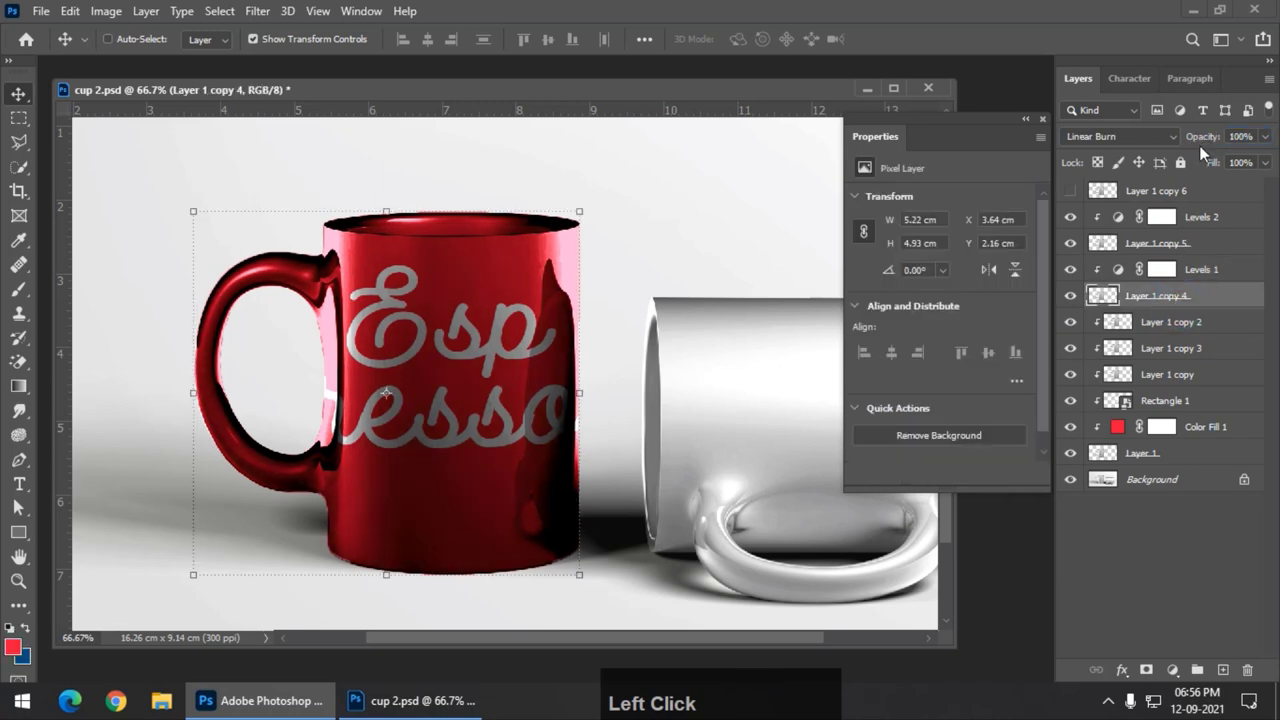
click(1219, 141)
click(1194, 243)
drag(1205, 138, 1230, 141)
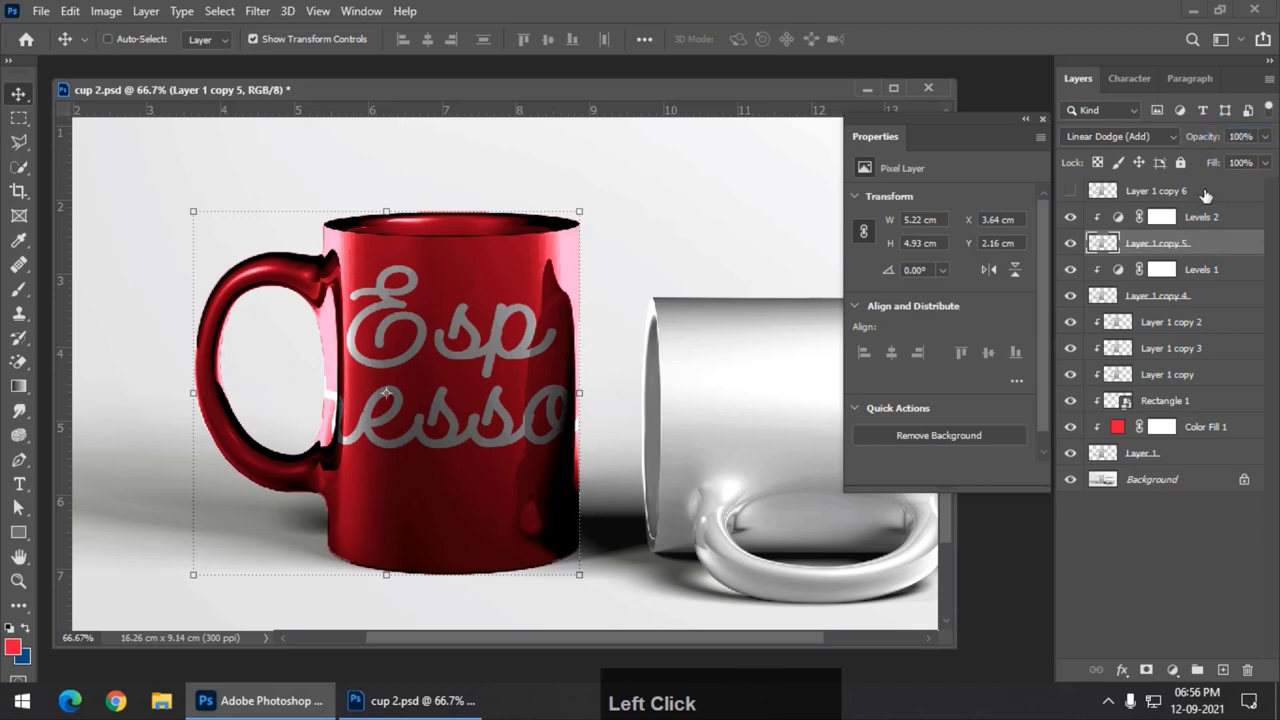
click(1070, 190)
click(1152, 191)
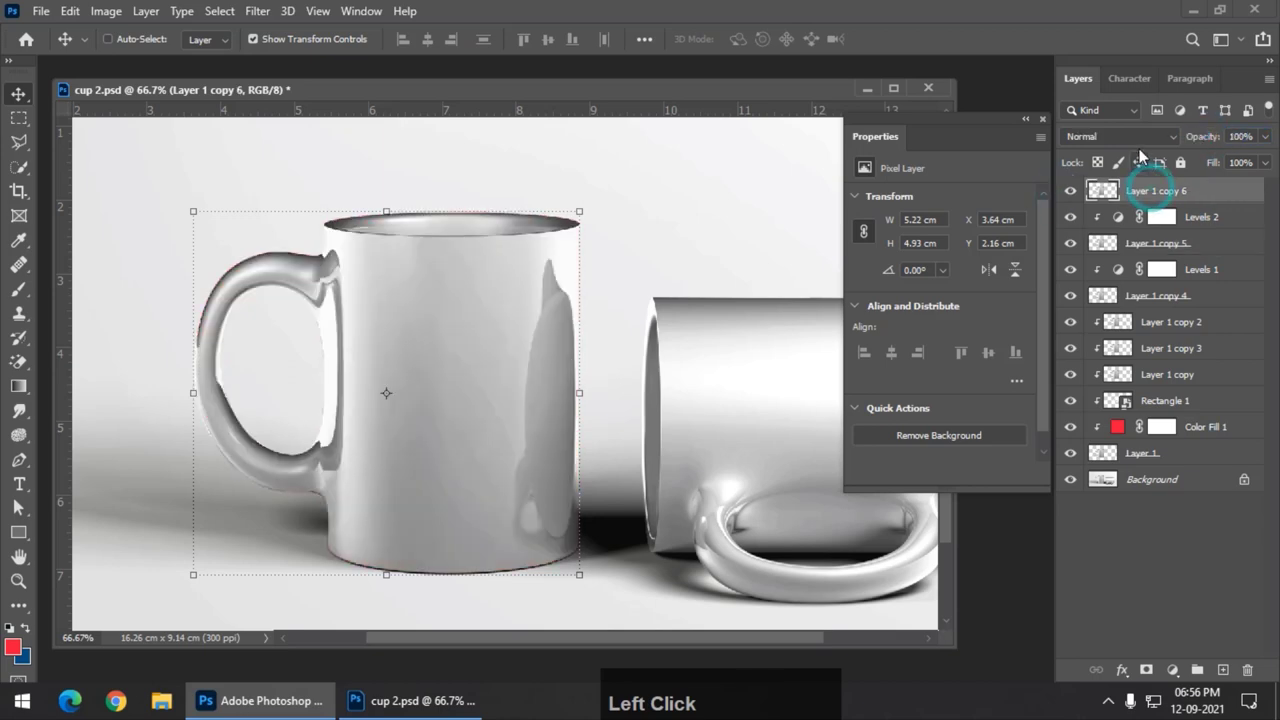
- Set Layer 1 copy 6 to Screen and add a clipped Levels 3 adjustment
click(1120, 136)
click(1110, 292)
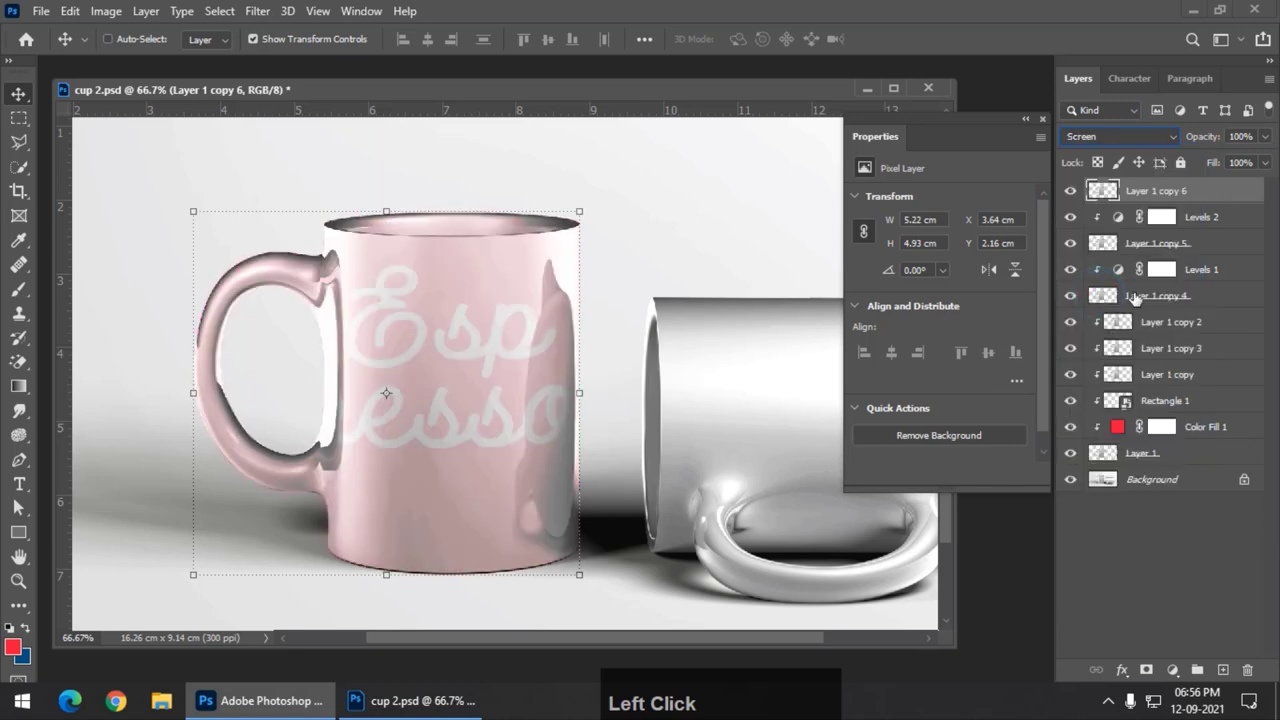
click(1172, 669)
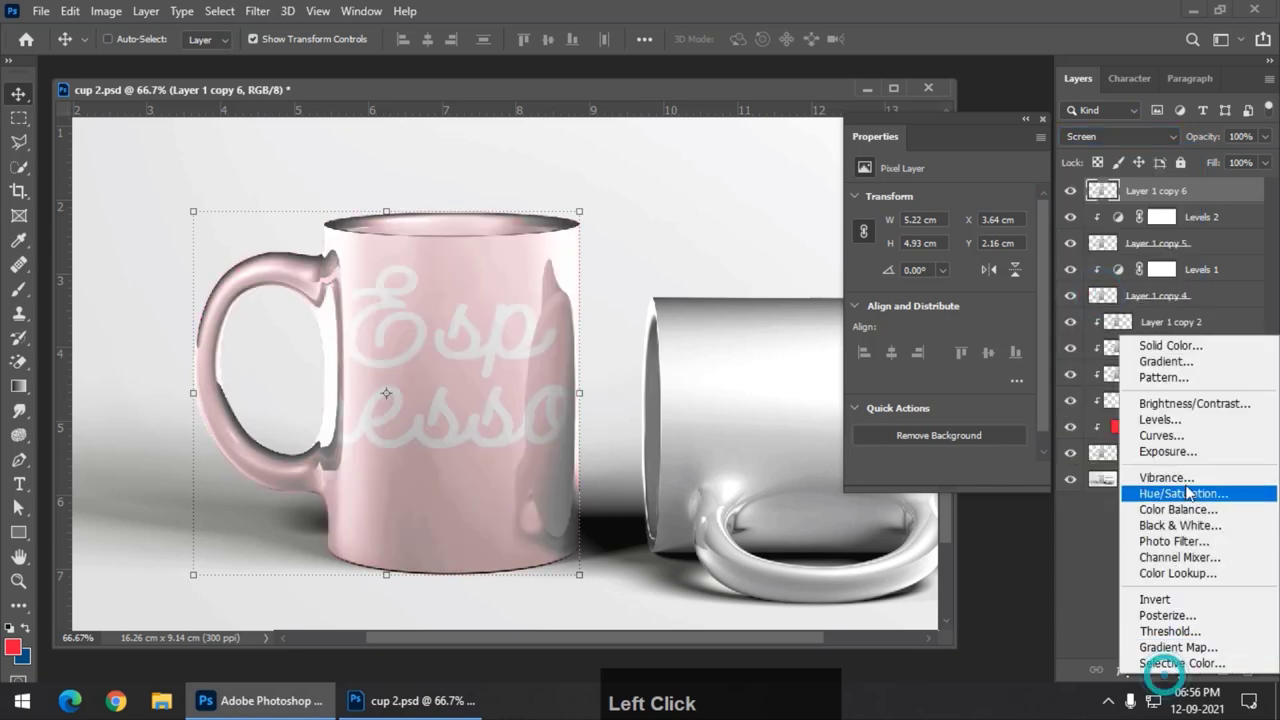
click(1175, 418)
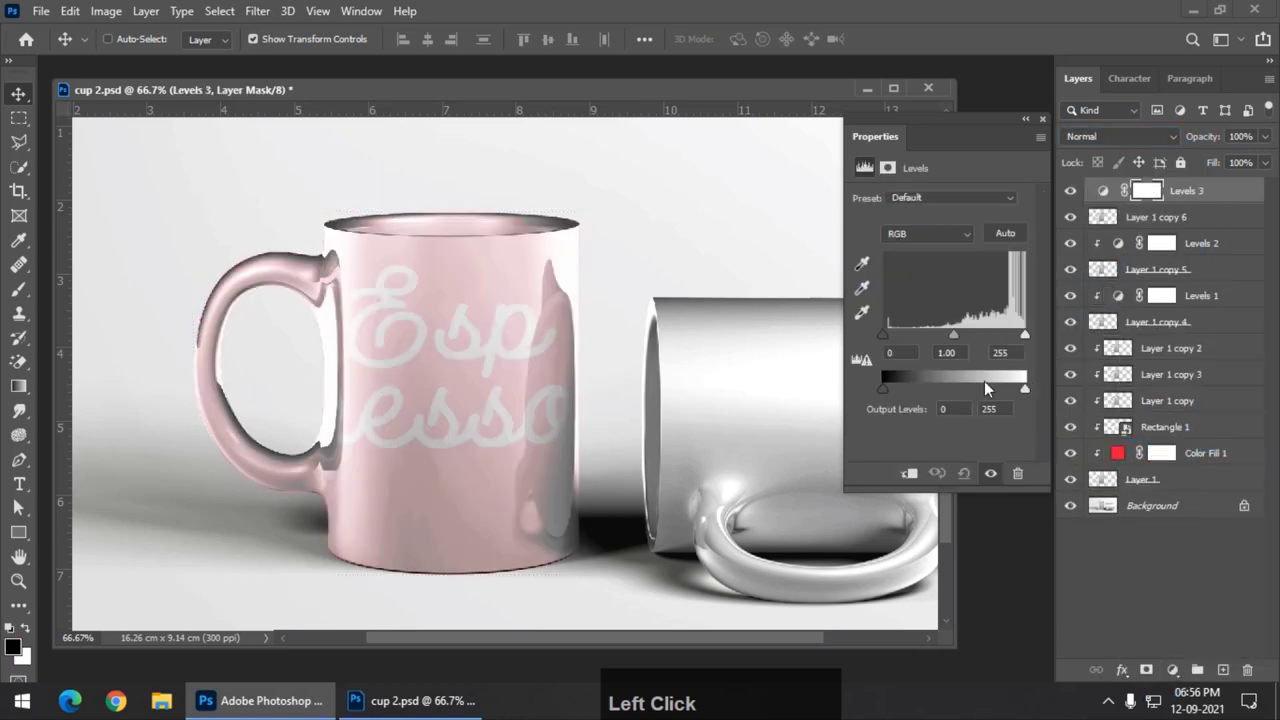
click(910, 474)
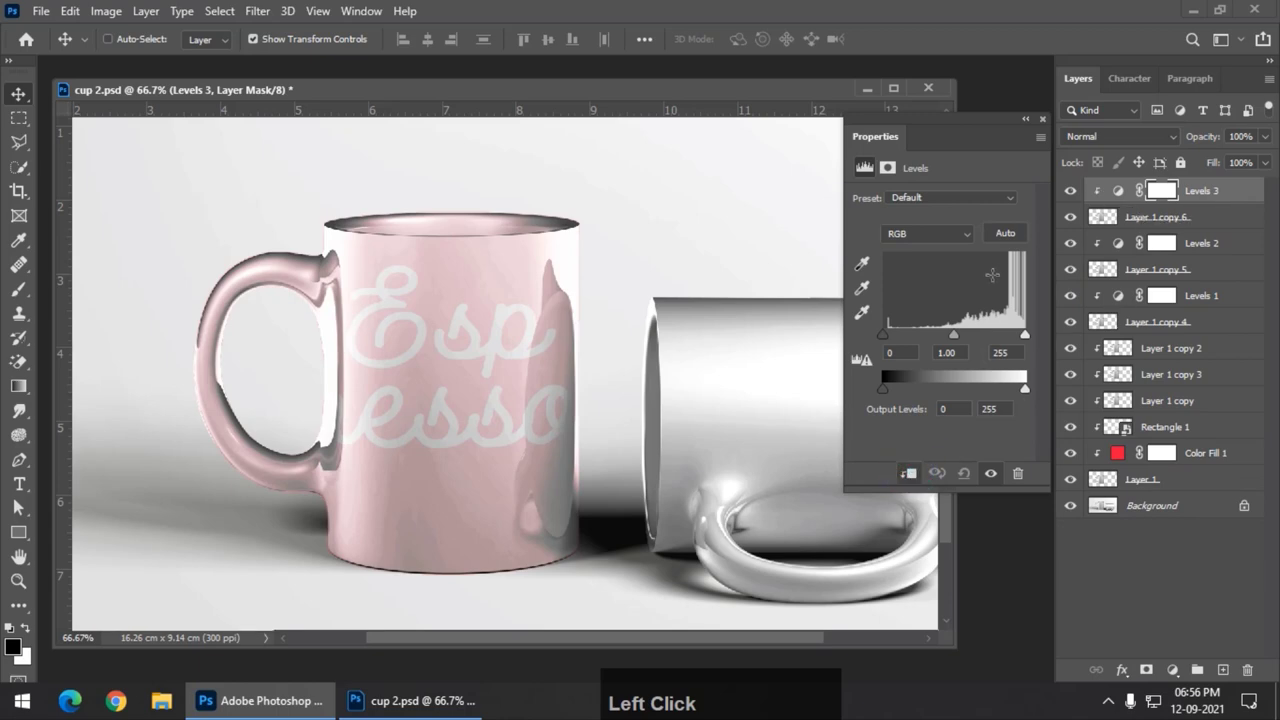
- Set Levels 3 to input 252 / 0.26 with output white 139
drag(953, 335, 1000, 334)
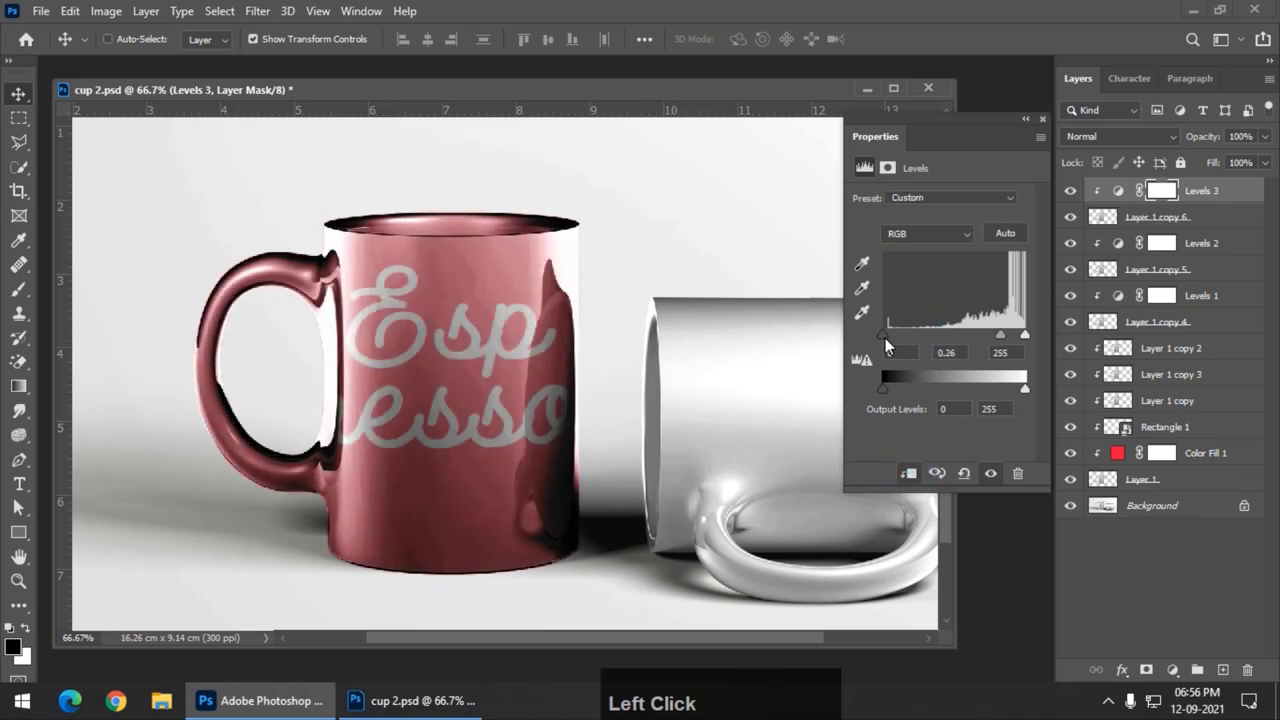
drag(883, 335, 973, 337)
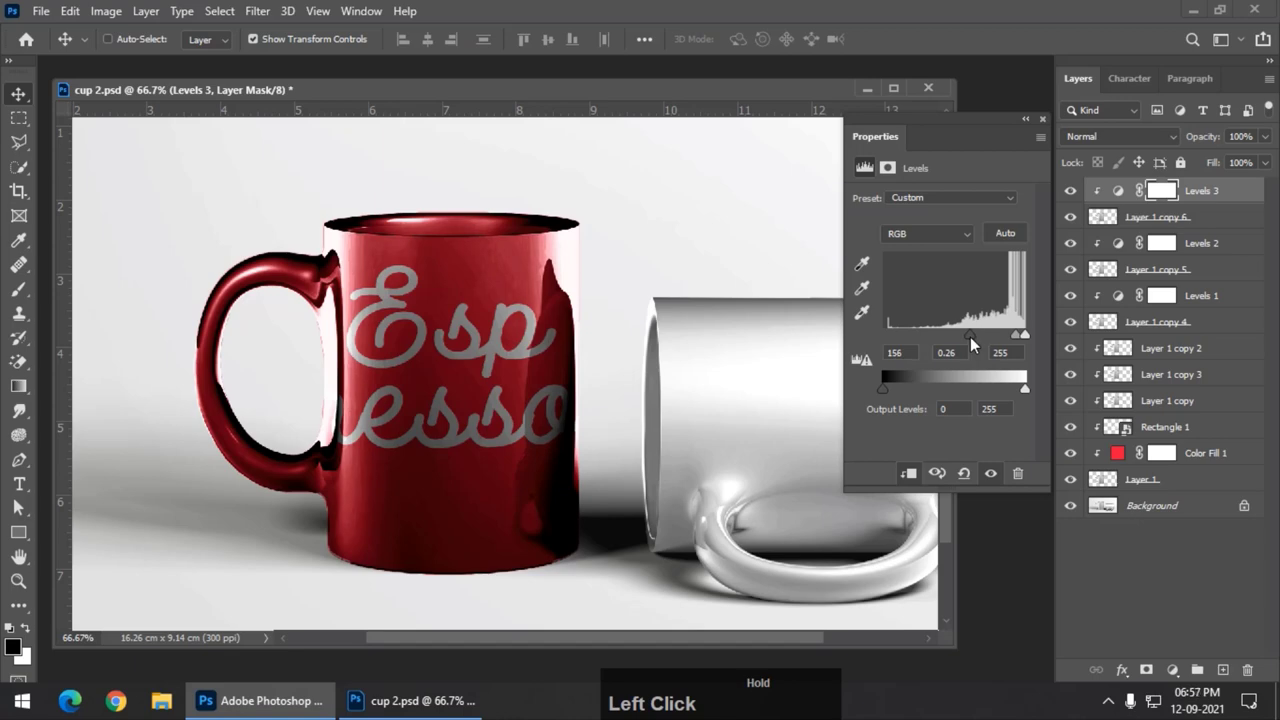
drag(975, 337, 1013, 337)
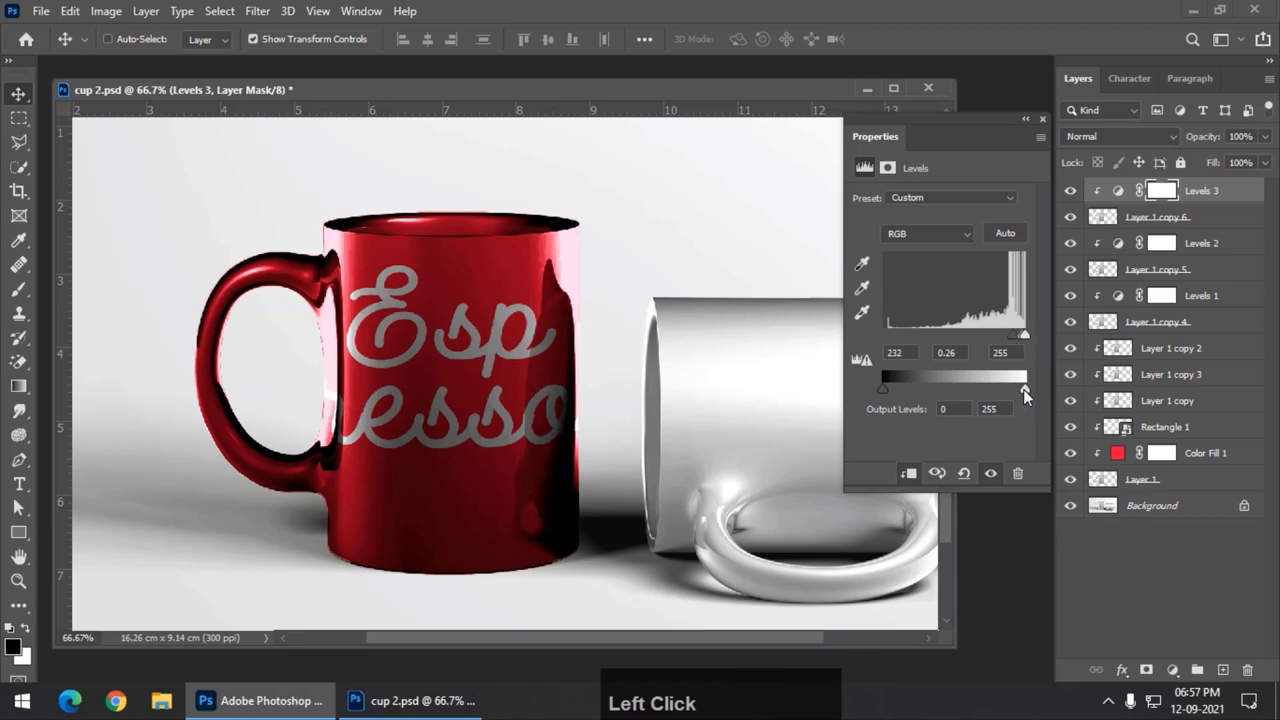
drag(1024, 388, 959, 387)
drag(1011, 334, 1028, 348)
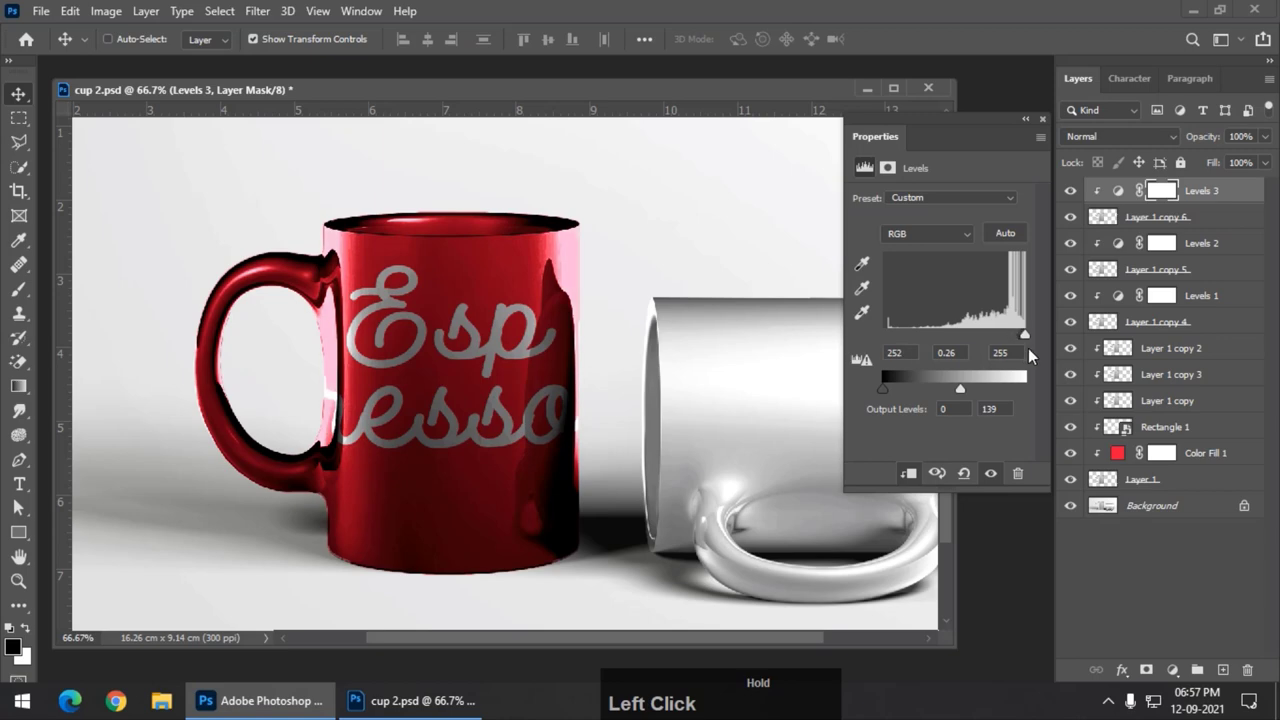
- Toggle Layer 1 copy 6 off and on to compare its effect, then reselect Levels 3
click(1160, 216)
click(1071, 219)
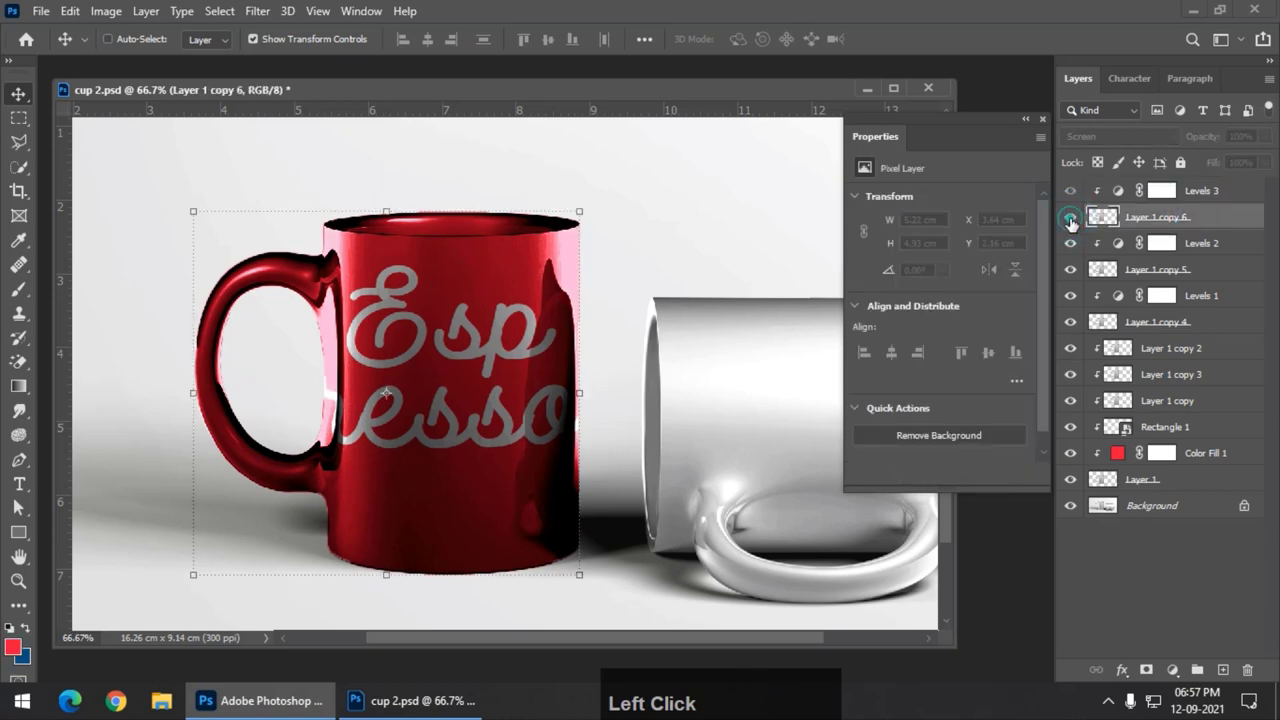
click(1071, 219)
click(1070, 219)
click(1071, 219)
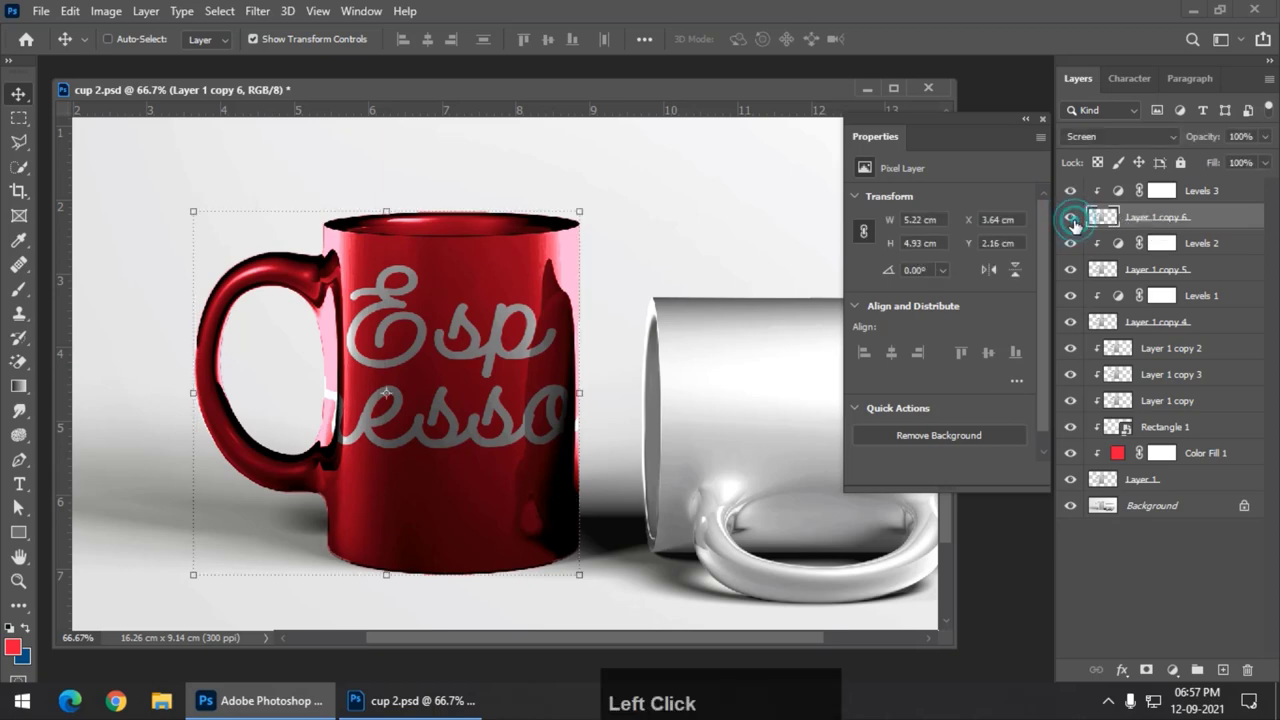
click(1212, 193)
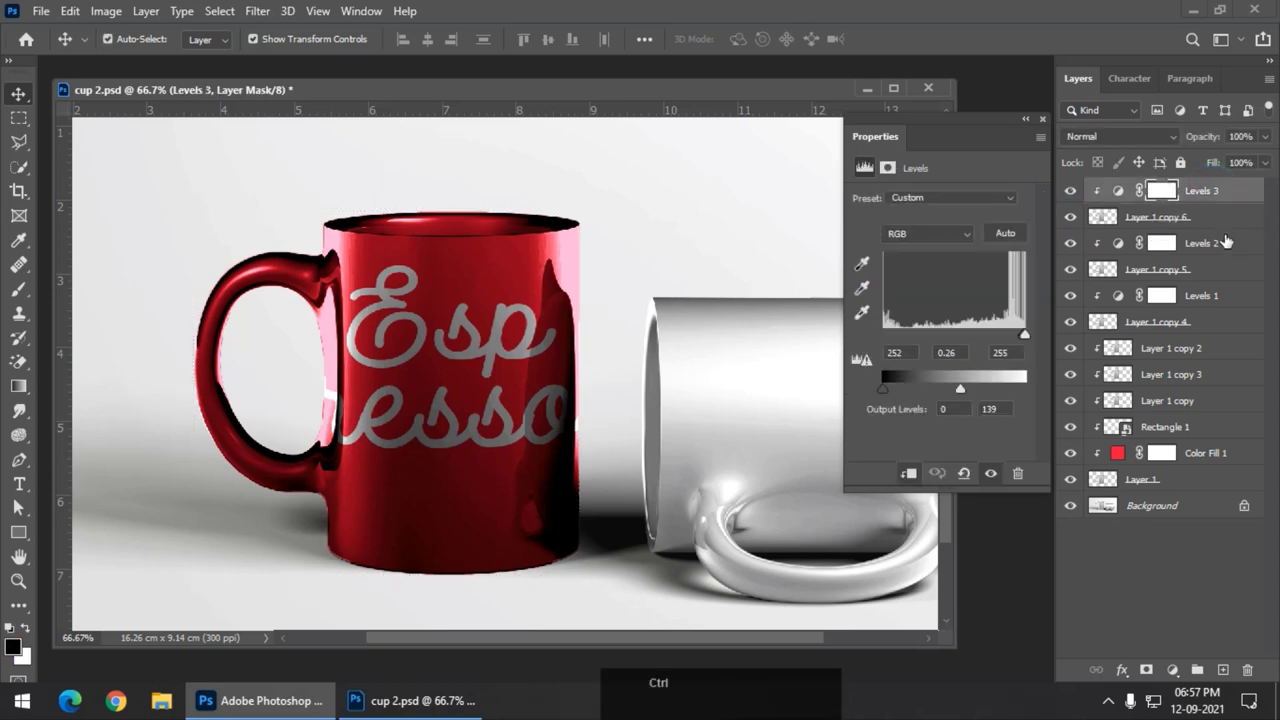
- Group Levels 3 through Layer 1 copy 4 into Group 1 and zoom out to the whole scene
shift+click(1224, 322)
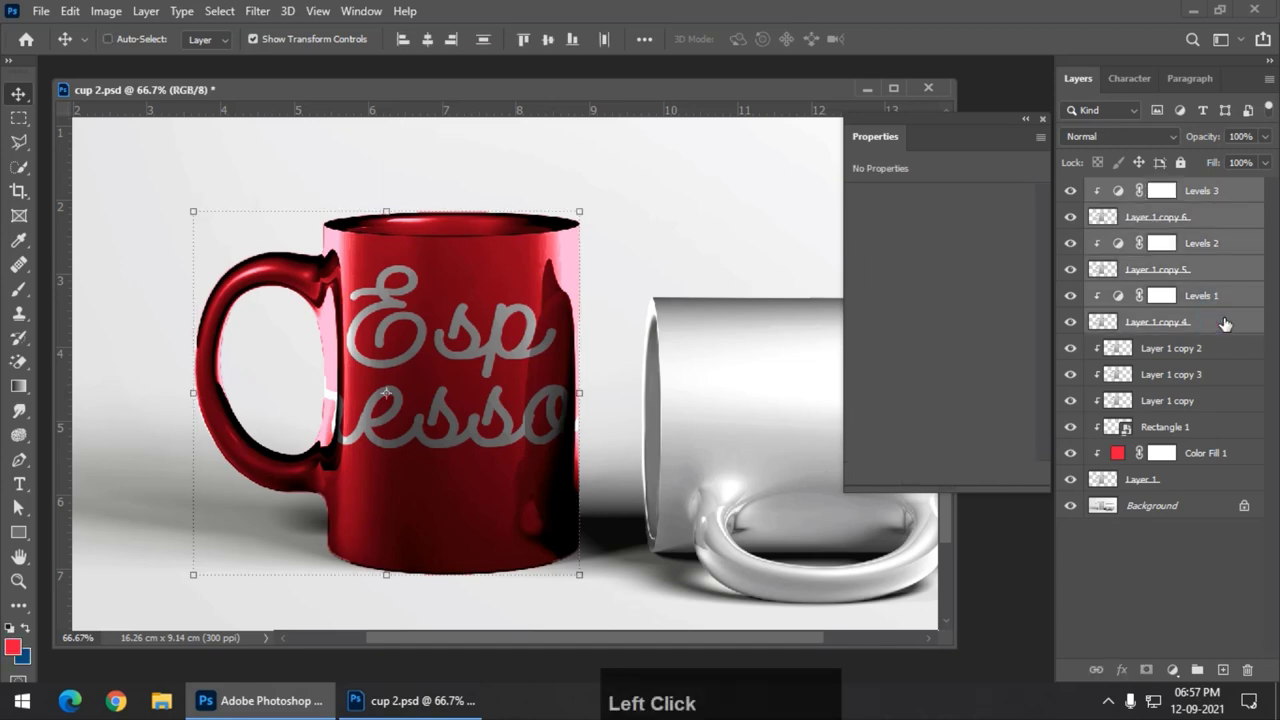
key(ctrl+g)
click(1069, 190)
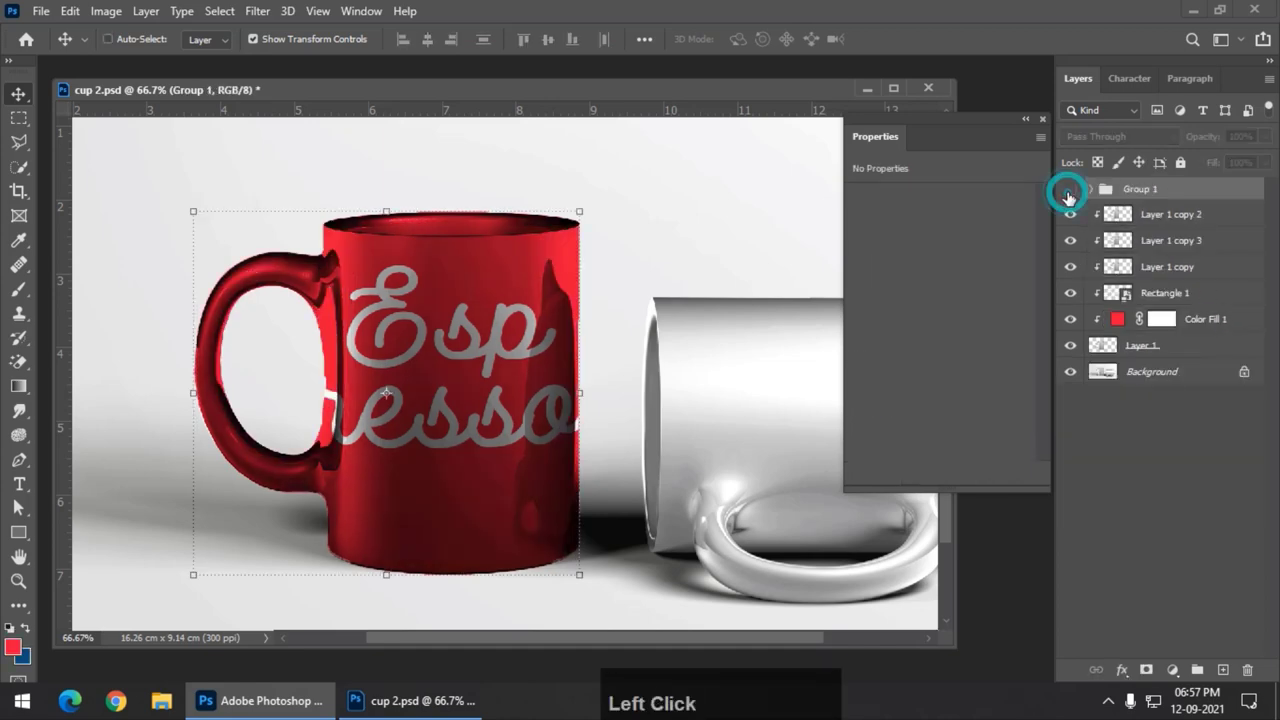
click(1069, 190)
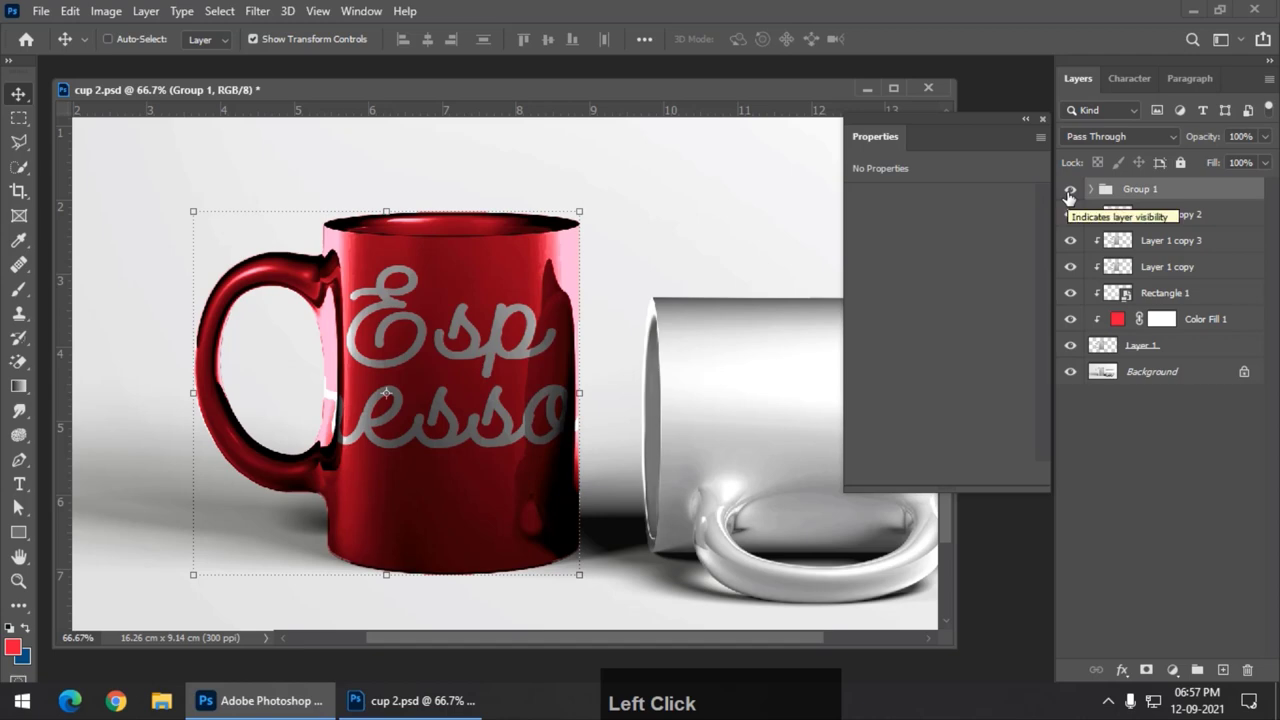
key(ctrl+minus)
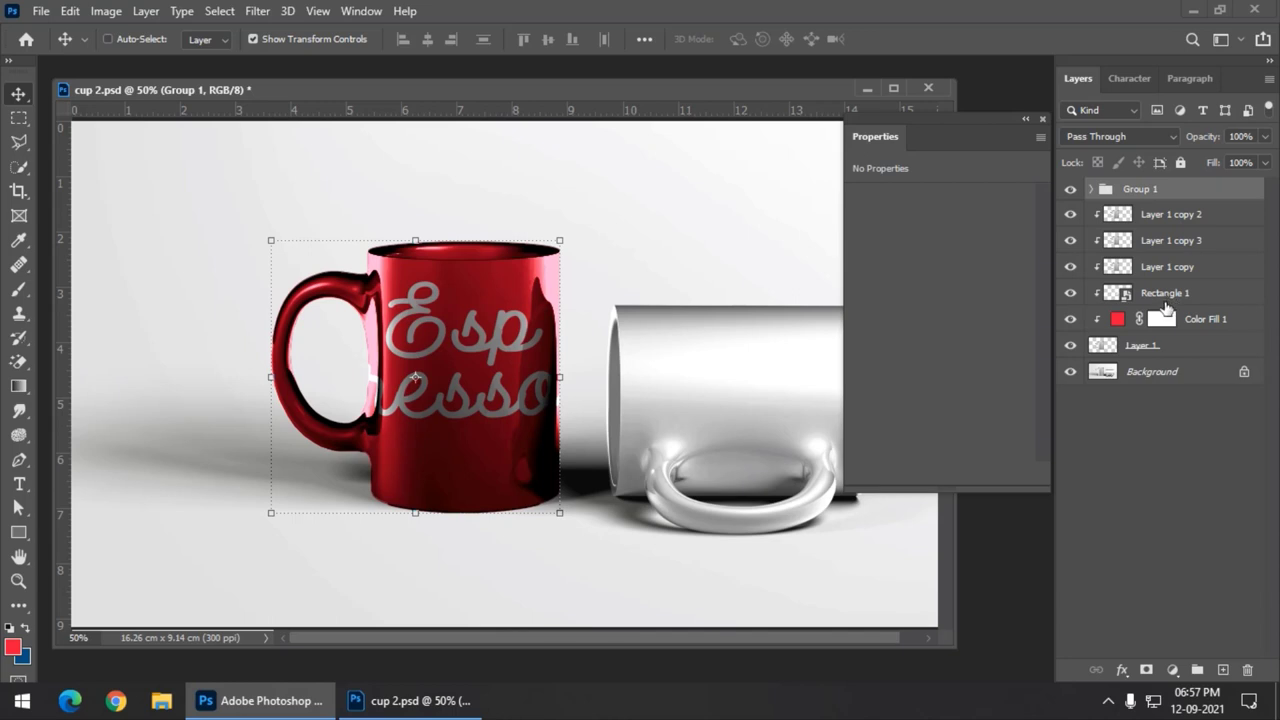
- Place the Espresso label layer Rectangle 1 below Layer 1 copy, nudging it lower on the mug
click(1165, 300)
drag(1166, 300, 1203, 205)
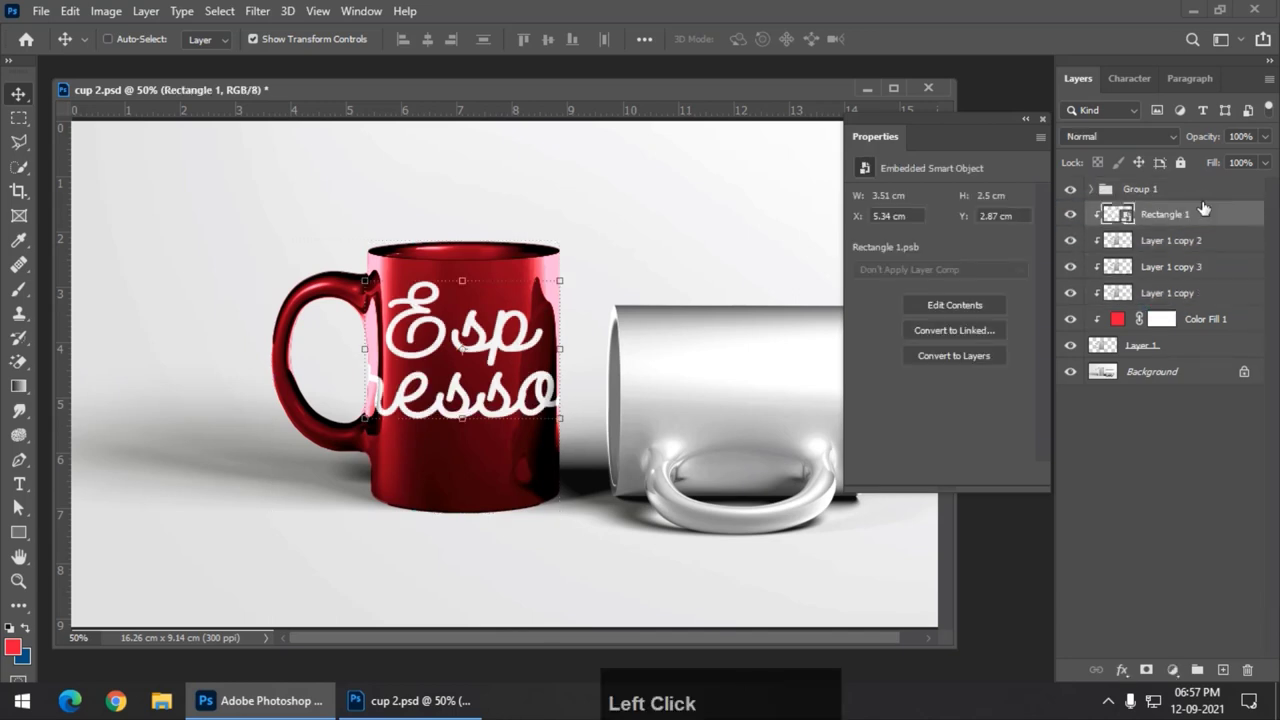
drag(497, 338, 497, 364)
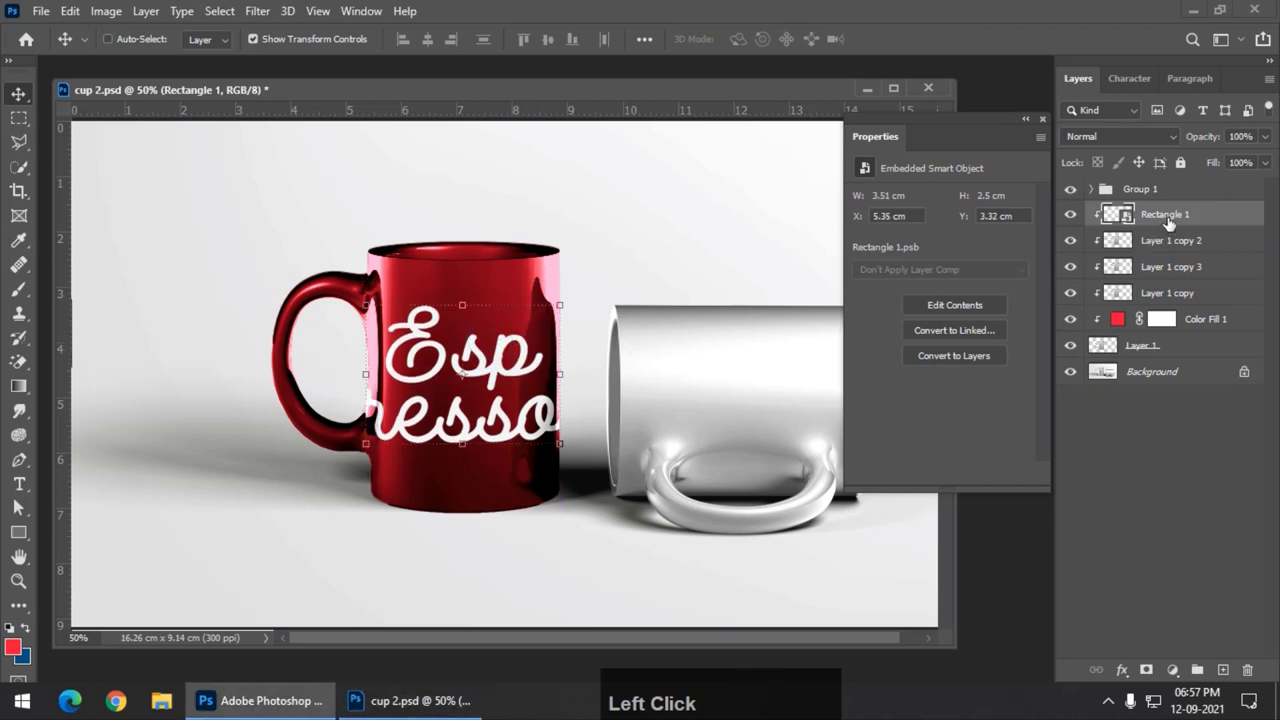
drag(1168, 223, 1170, 298)
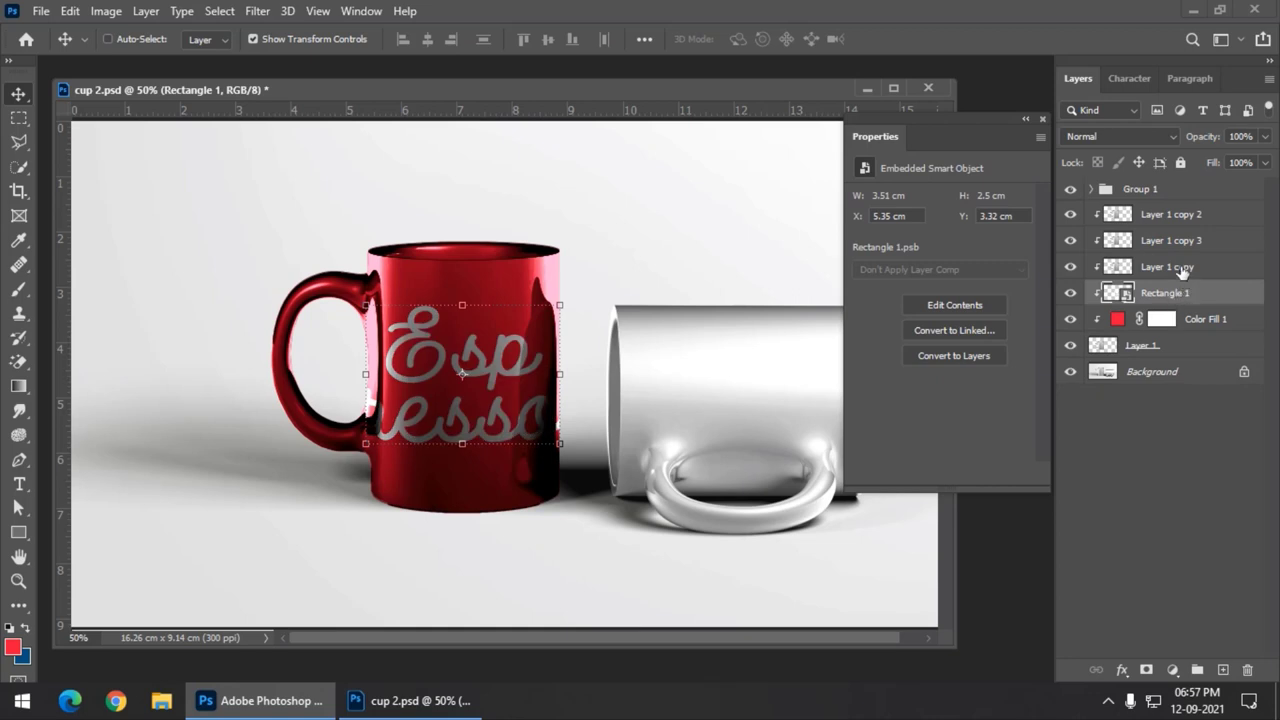
- Delete Layer 1 copy 2 and review the full scene
click(1175, 220)
key(Delete)
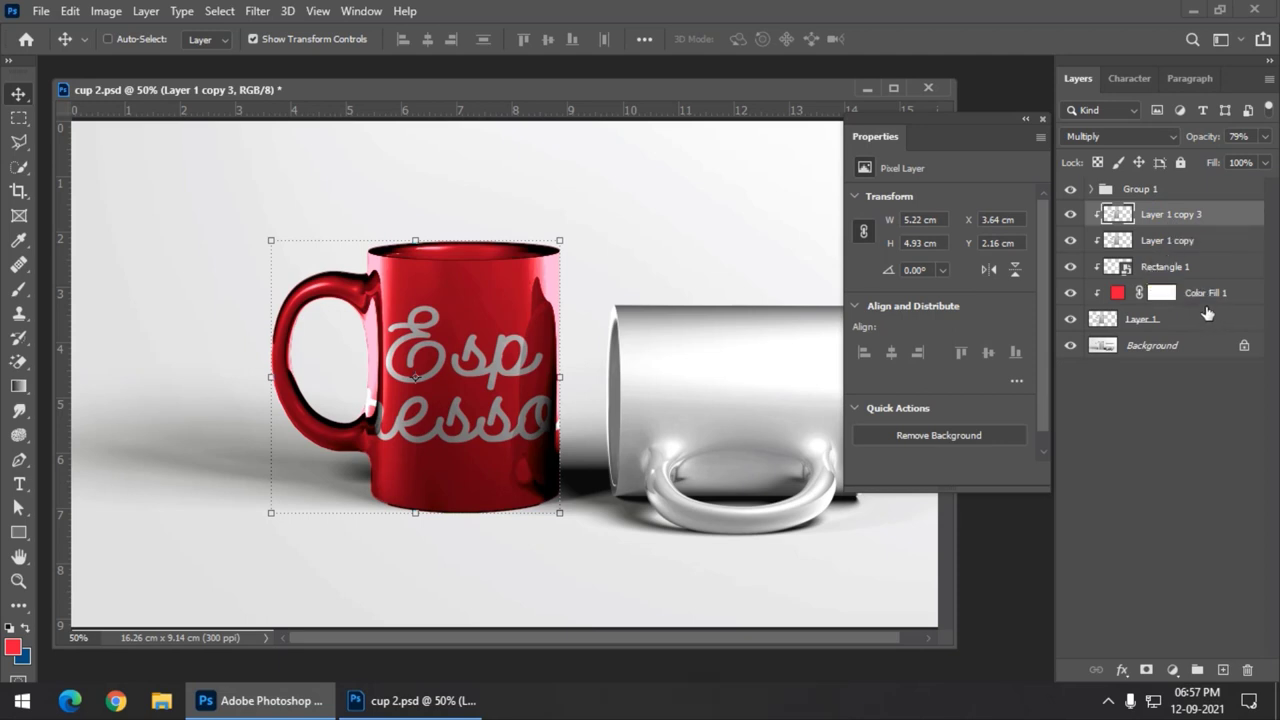
key(ctrl+plus)
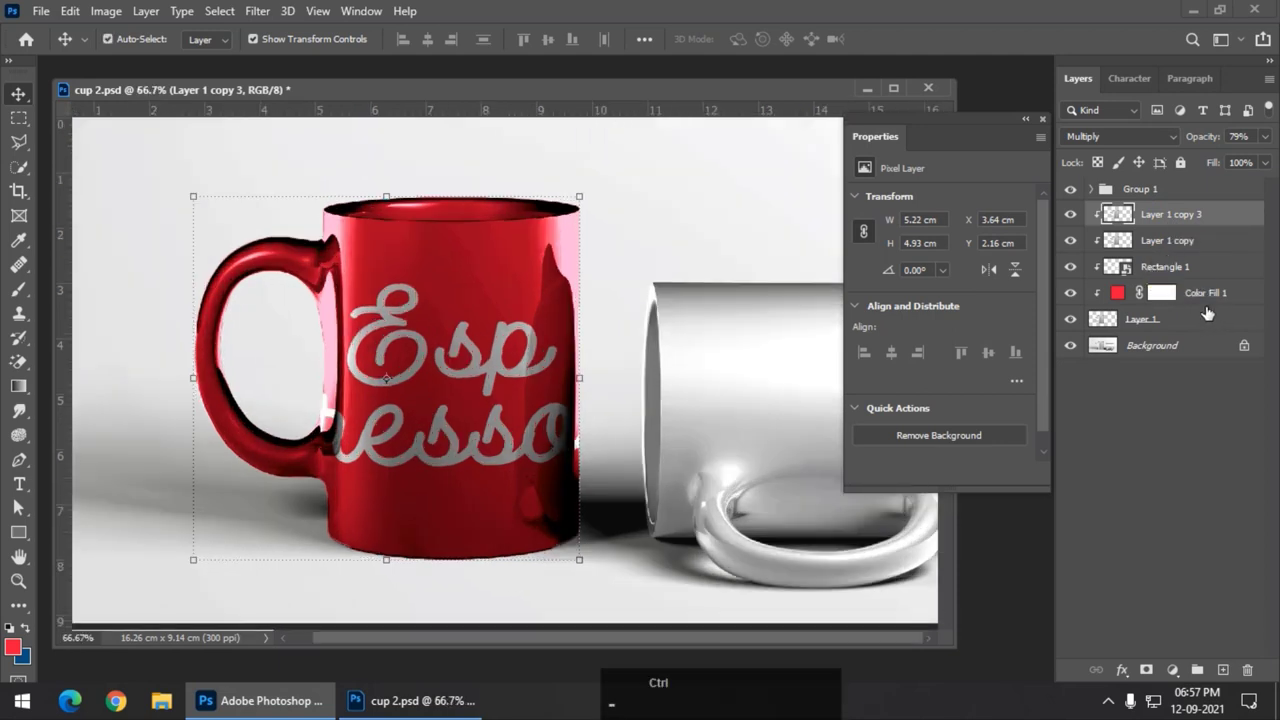
key(ctrl+minus)
drag(549, 87, 533, 81)
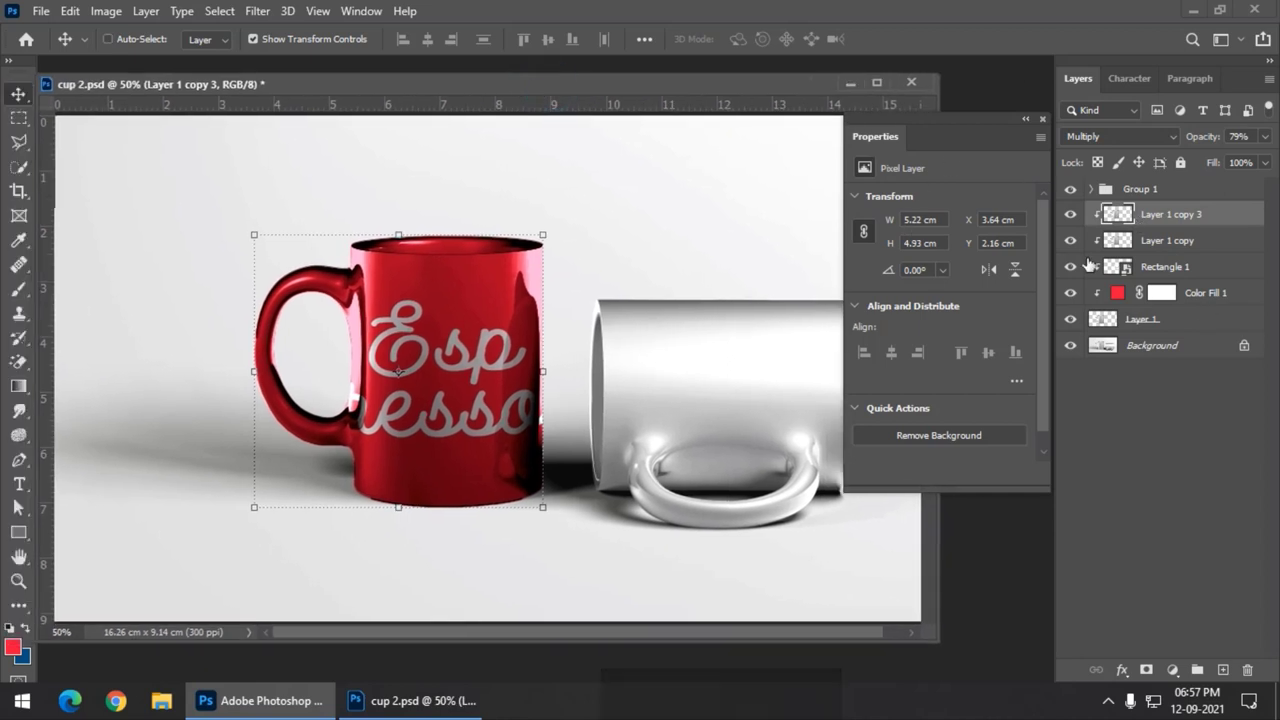
click(1153, 347)
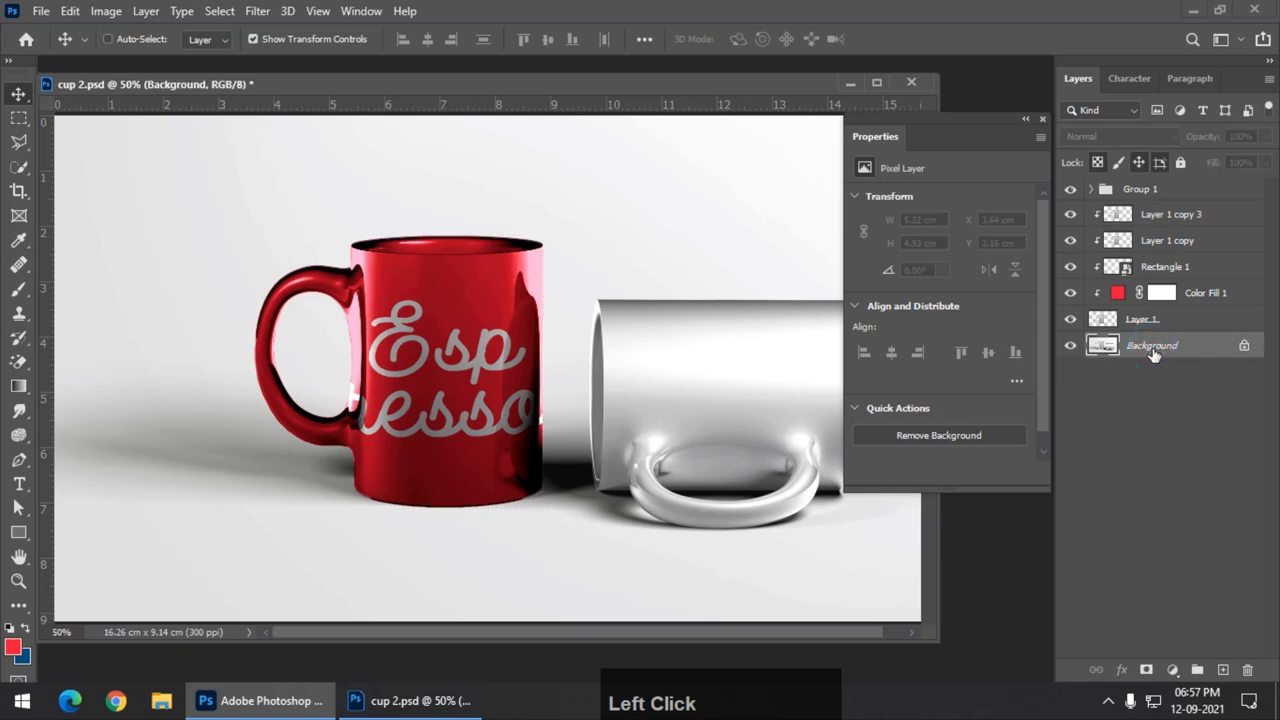
- Change the Color Fill 1 colour to dark blue 1f85ba
click(1117, 293)
double_click(1117, 293)
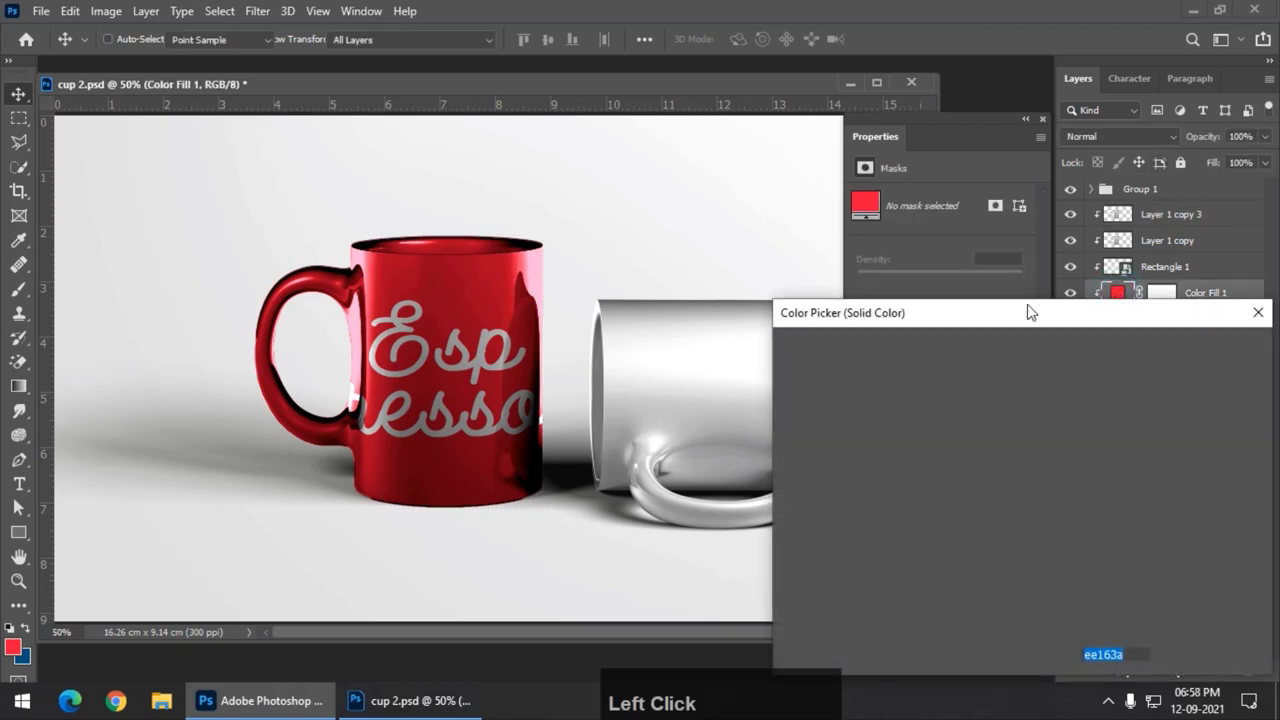
click(1016, 411)
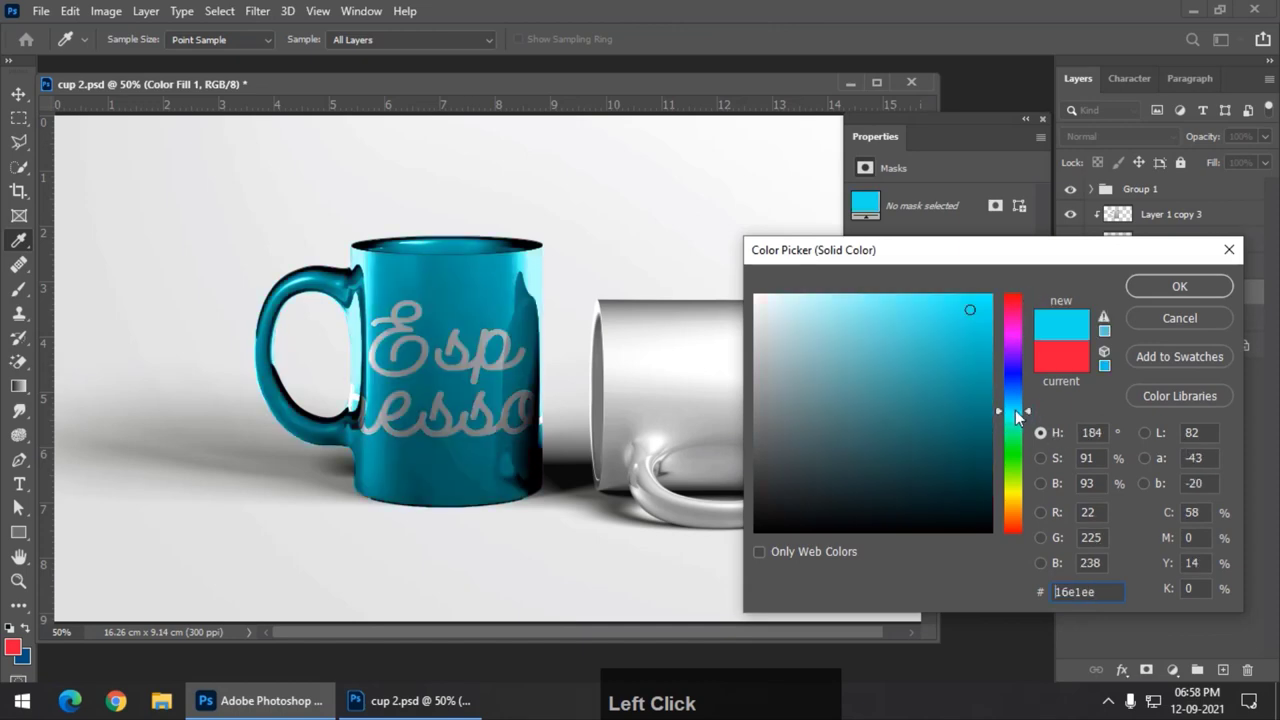
drag(1009, 406, 1006, 399)
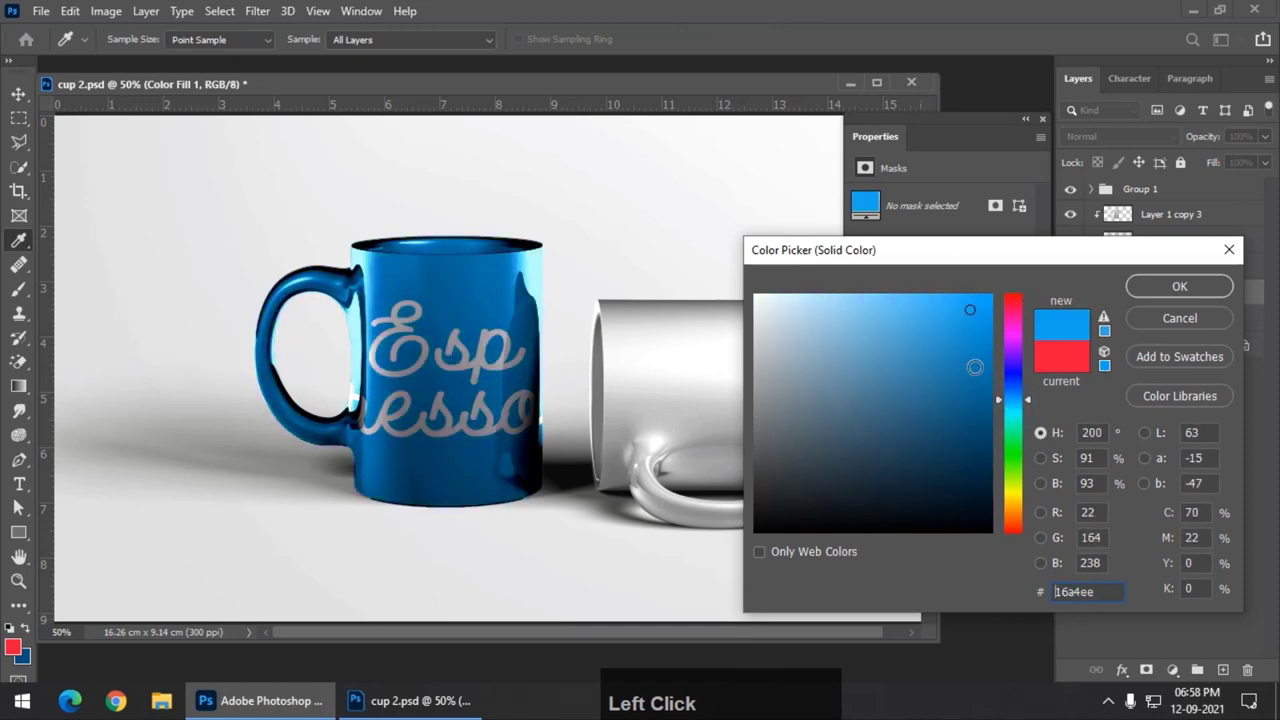
drag(958, 365, 952, 358)
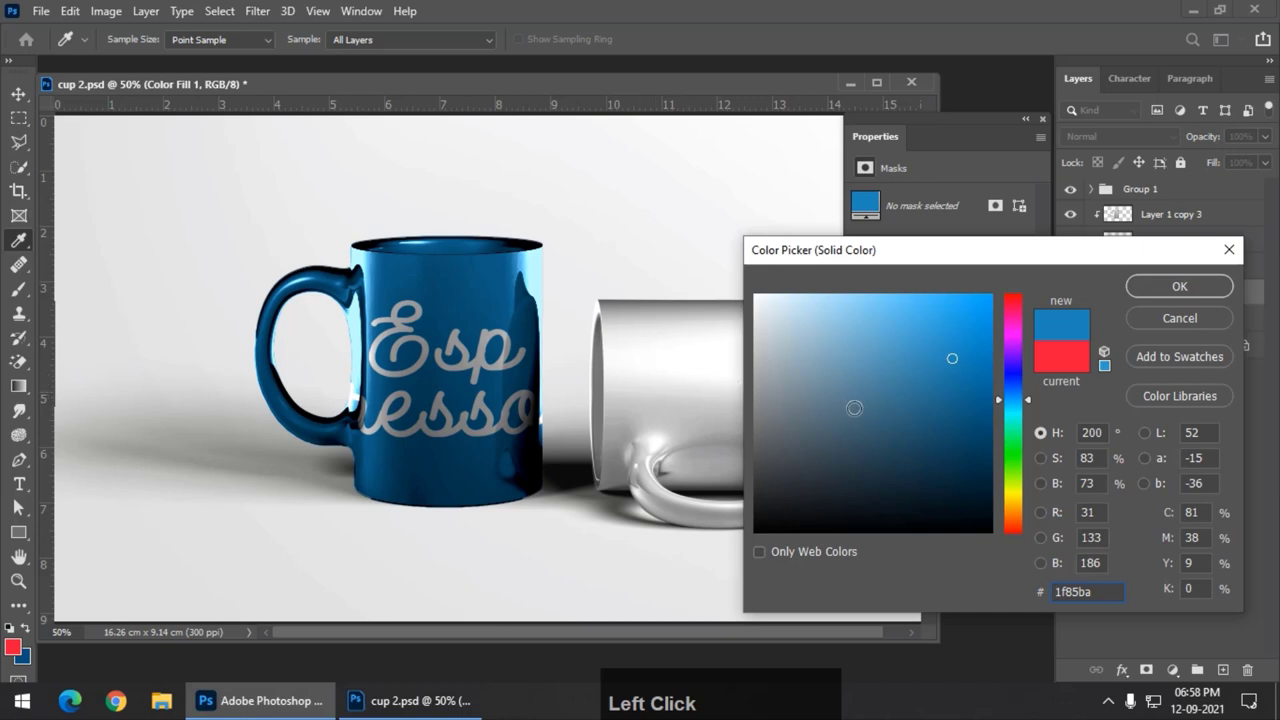
click(1180, 286)
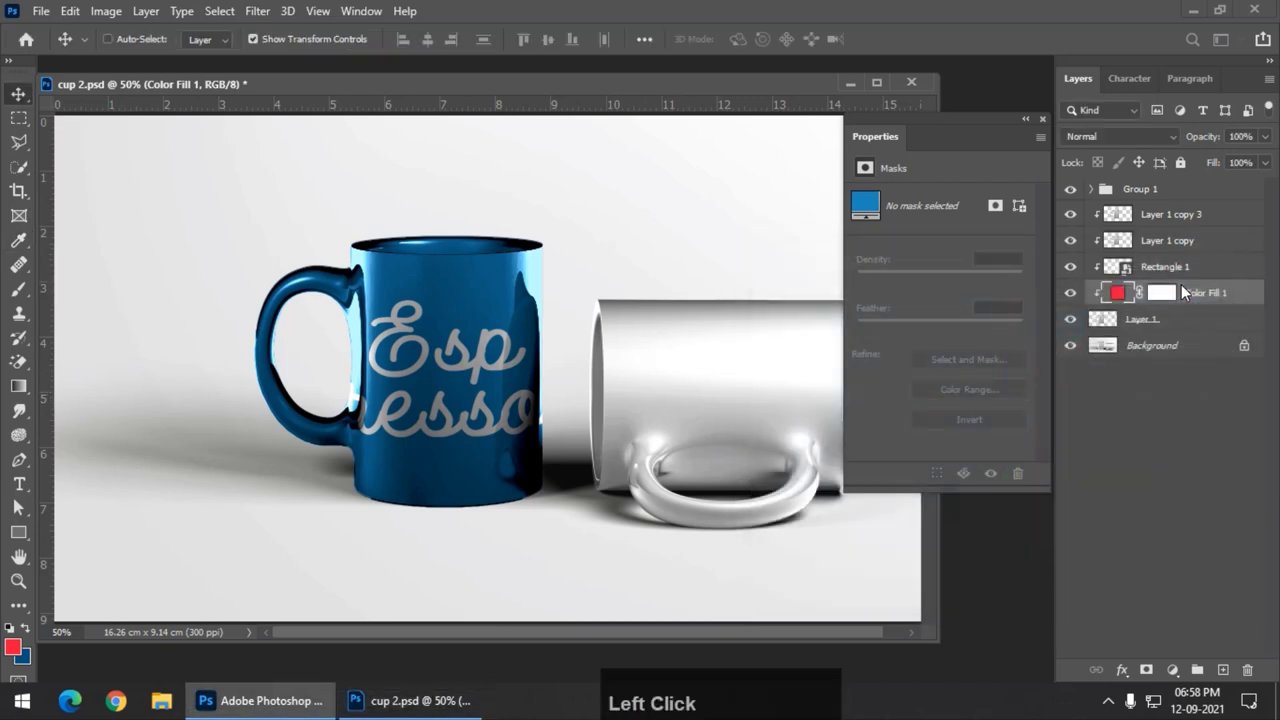
click(1042, 119)
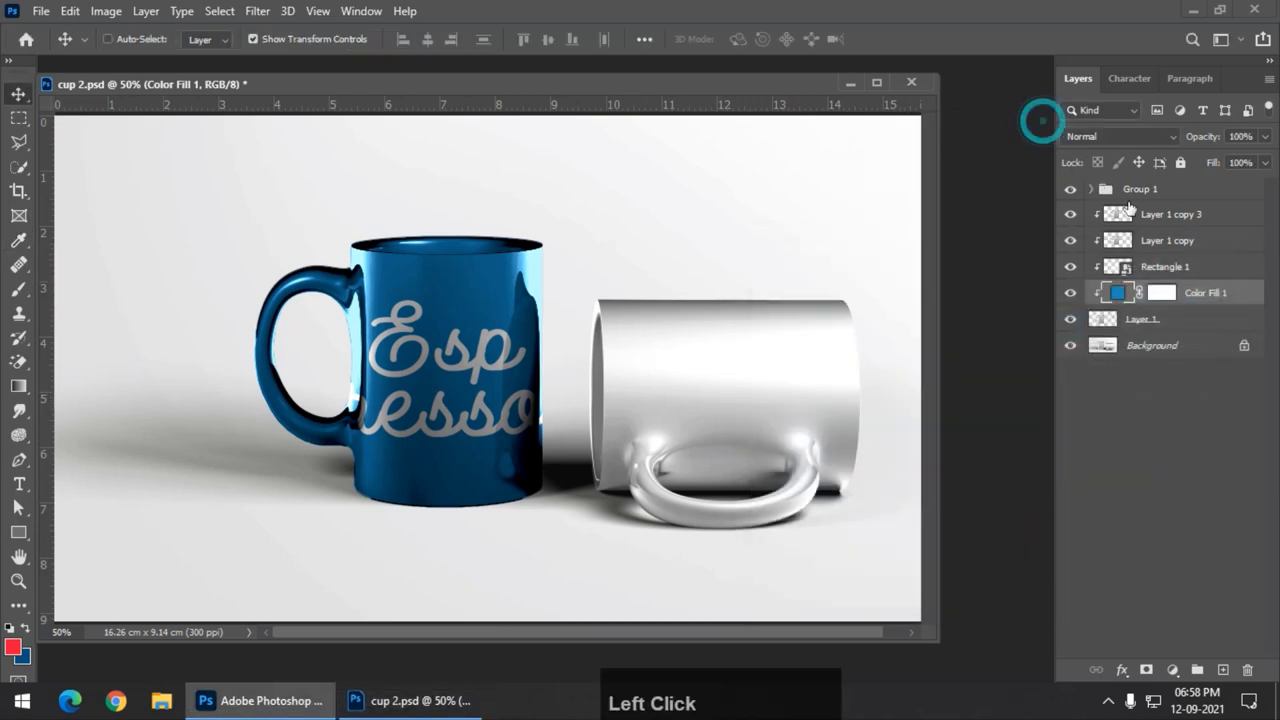
- Gather all the mug's layers and Group 1 into Group 2, then hide it
ctrl+click(1190, 319)
ctrl+click(1186, 266)
ctrl+click(1192, 236)
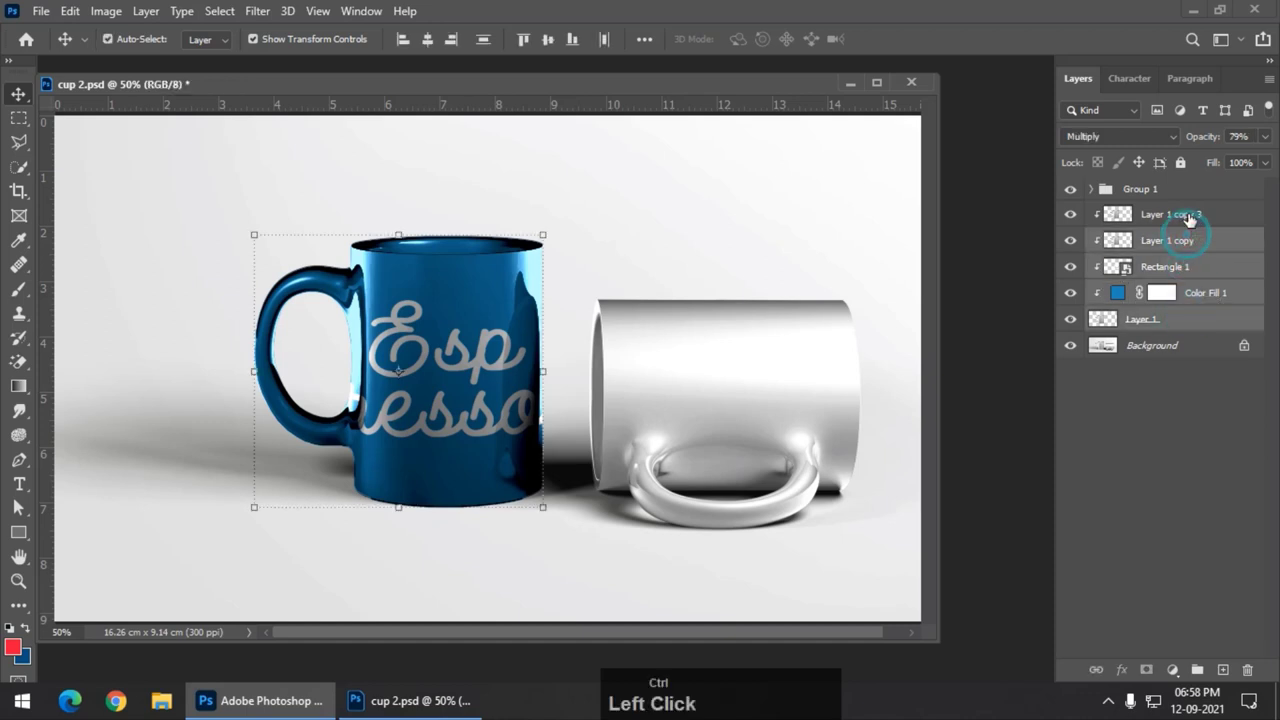
ctrl+click(1189, 219)
ctrl+click(1177, 191)
key(ctrl+g)
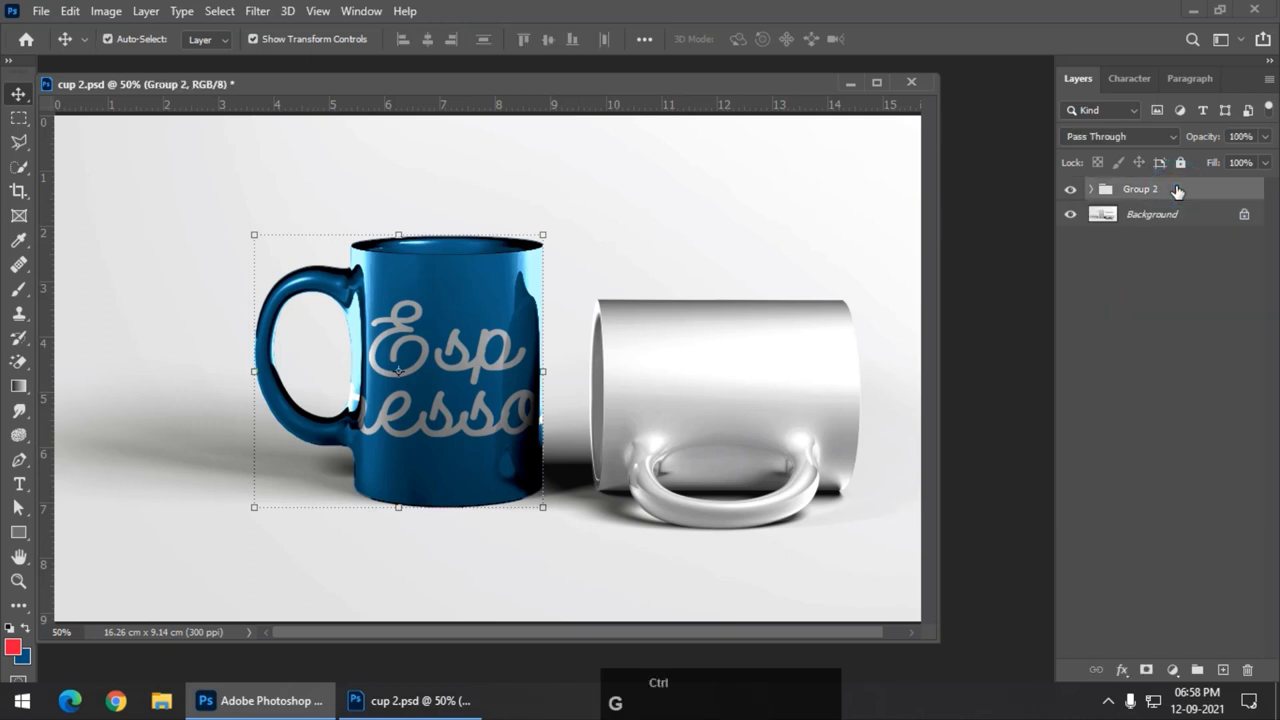
click(1070, 189)
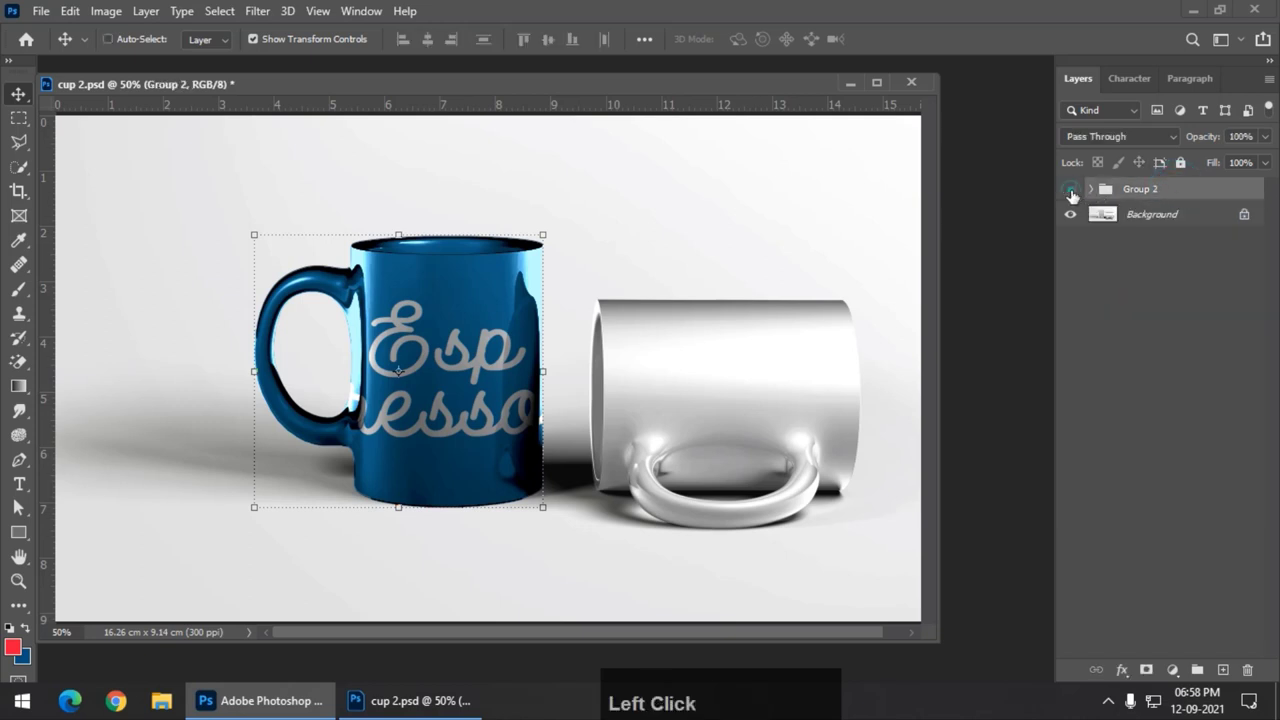
- Load the saved Mug 3 channel as a selection around the lying mug
click(1155, 216)
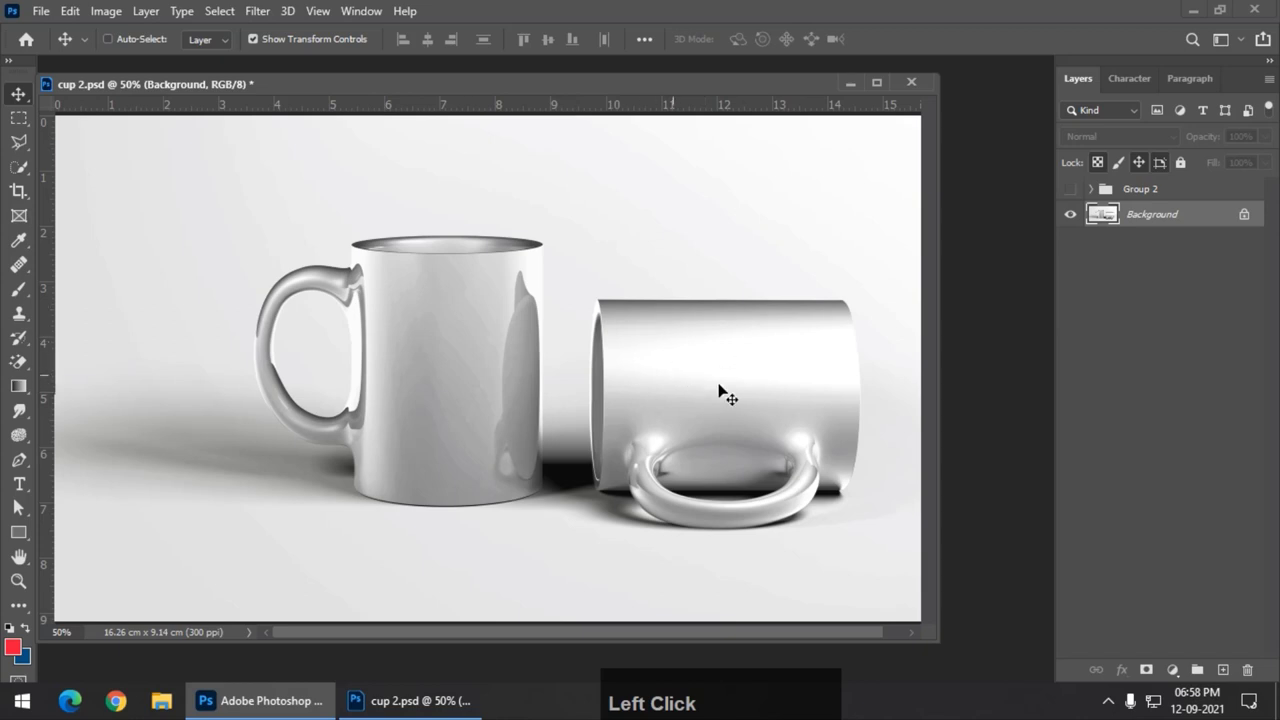
click(221, 14)
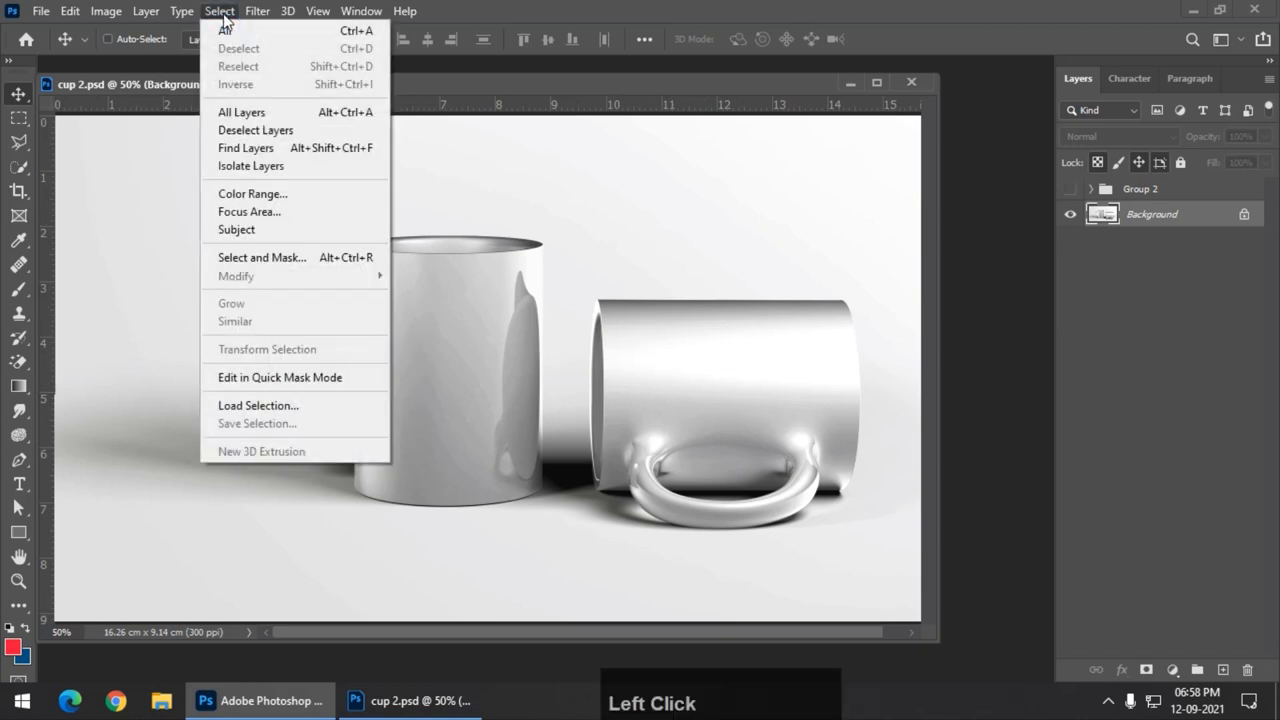
click(218, 12)
click(218, 12)
click(262, 405)
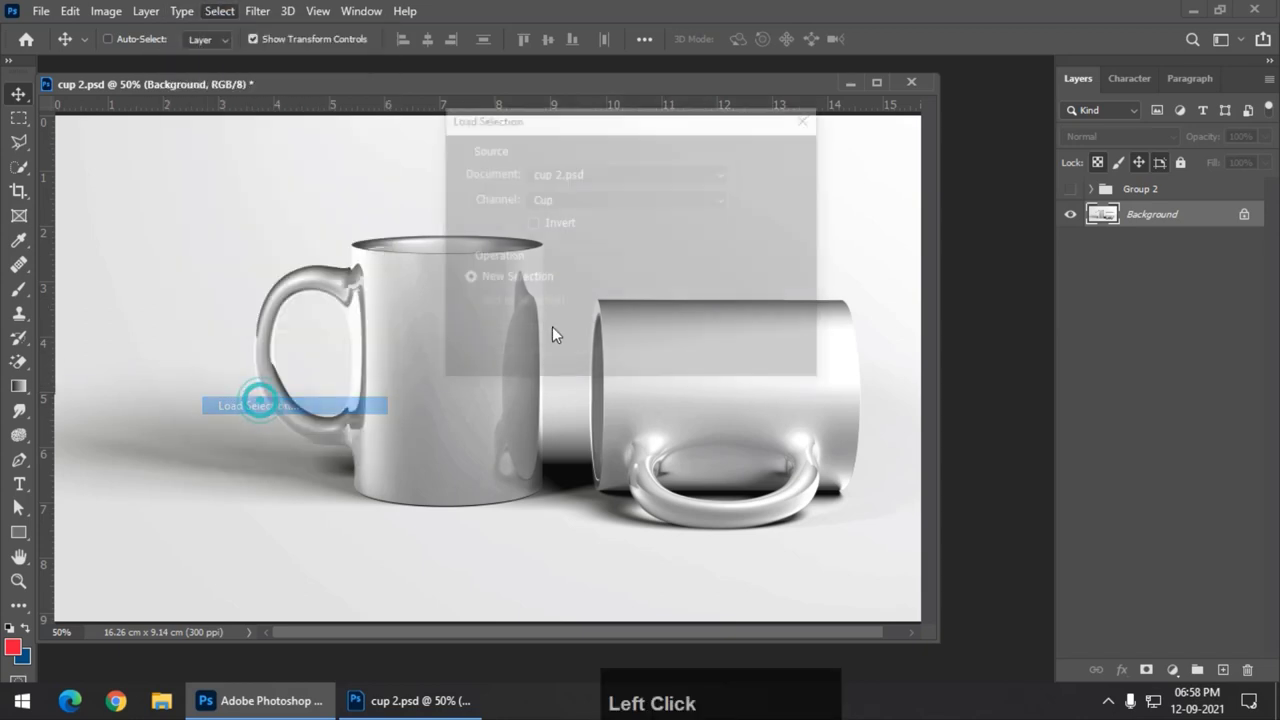
click(542, 199)
click(582, 246)
click(779, 161)
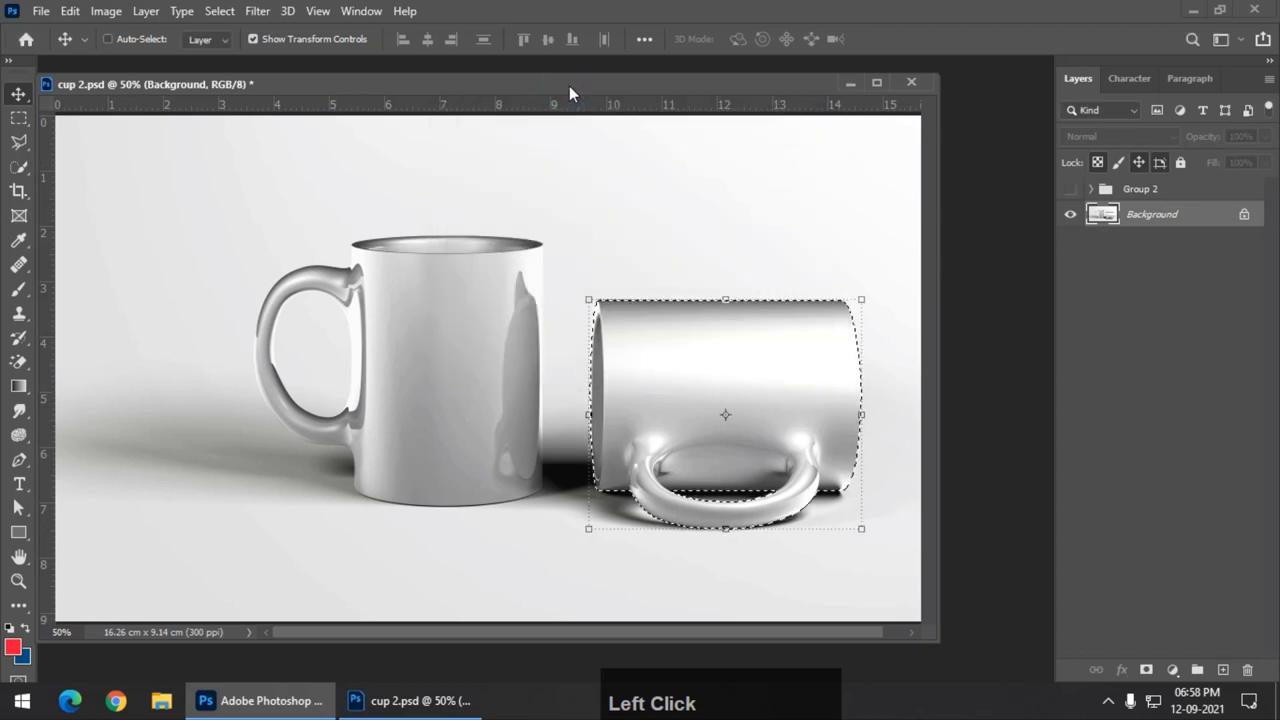
- Copy the selected lying mug onto its own new layer, Layer 2
drag(569, 86, 599, 92)
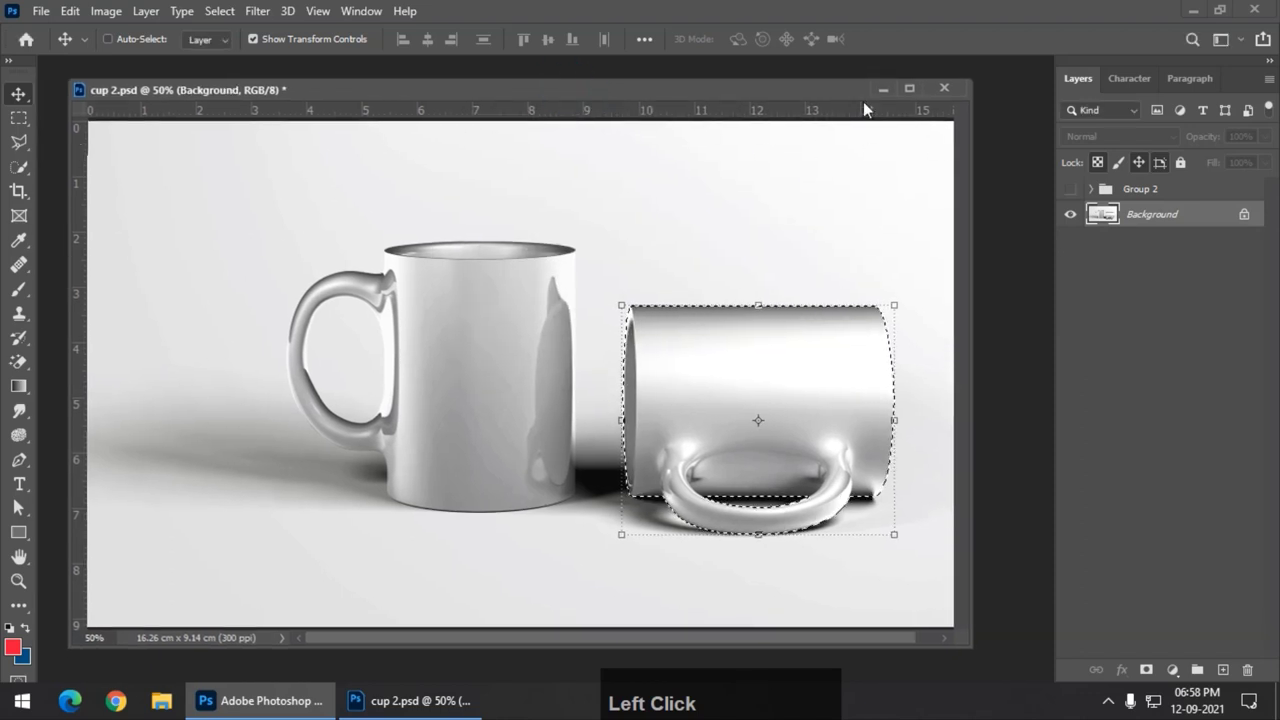
click(641, 90)
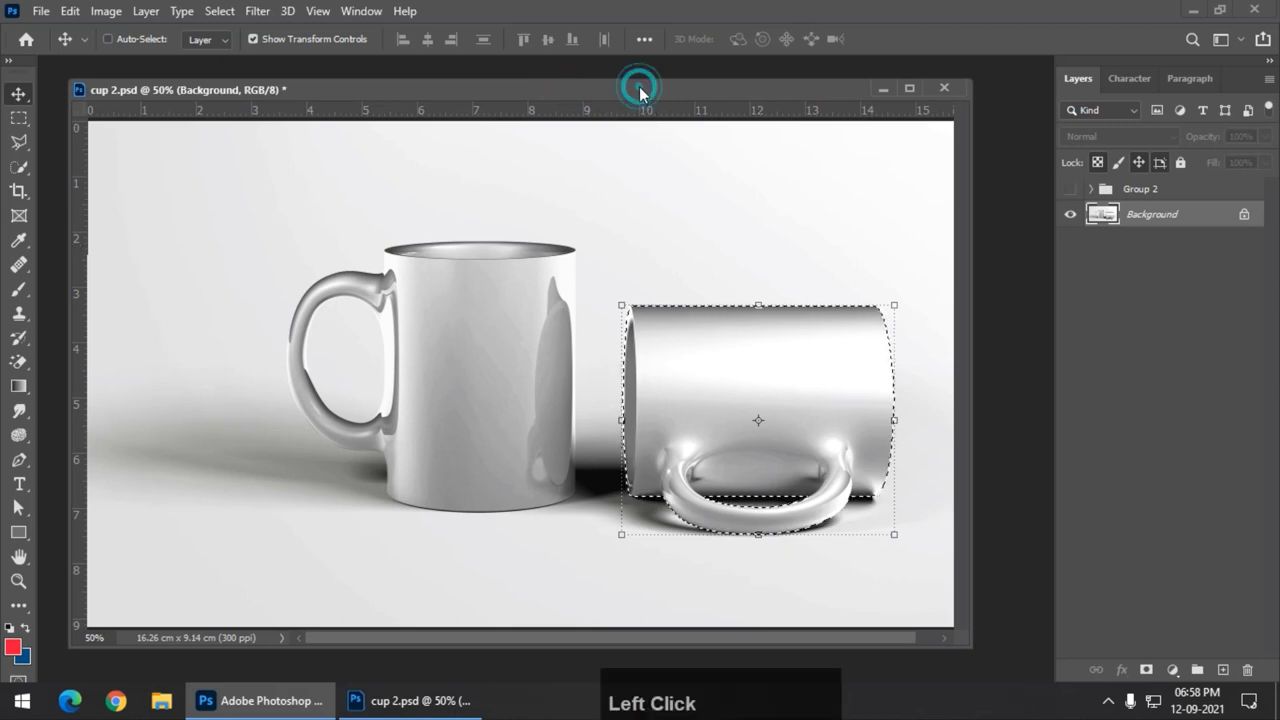
key(ctrl)
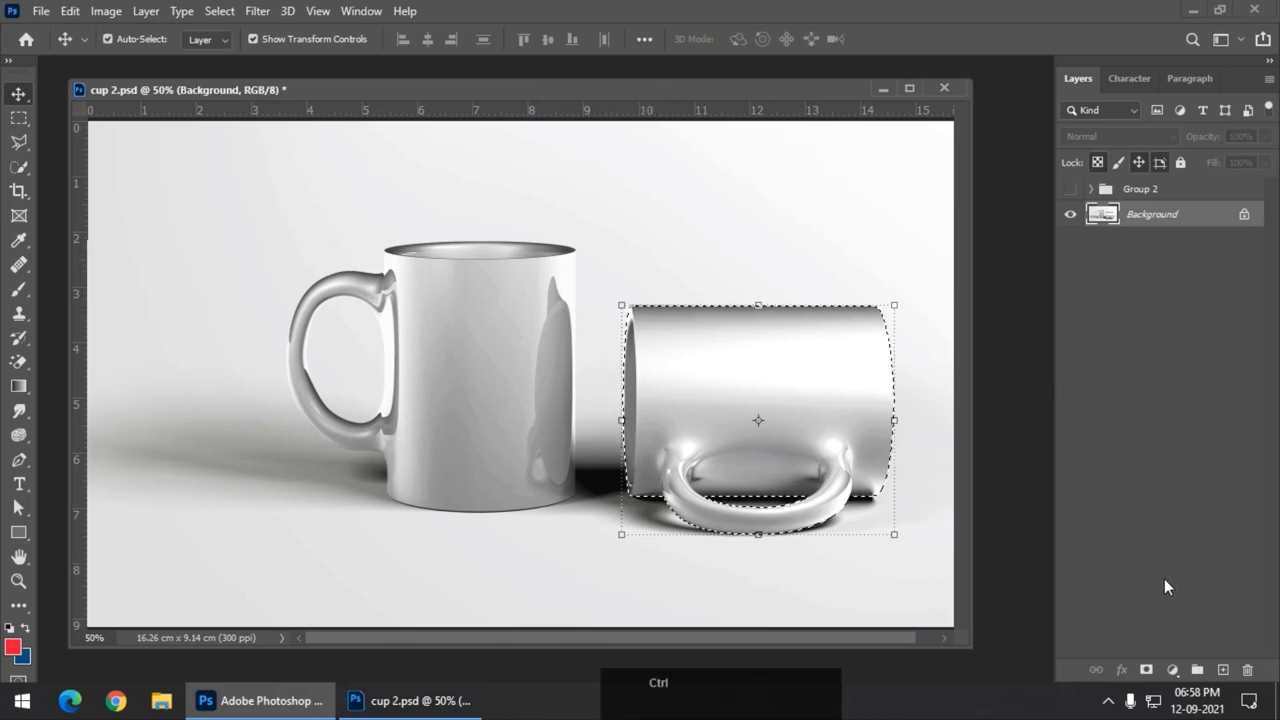
key(ctrl+j)
- Add a red (ee163a) Solid Color fill layer, Color Fill 2
click(1171, 676)
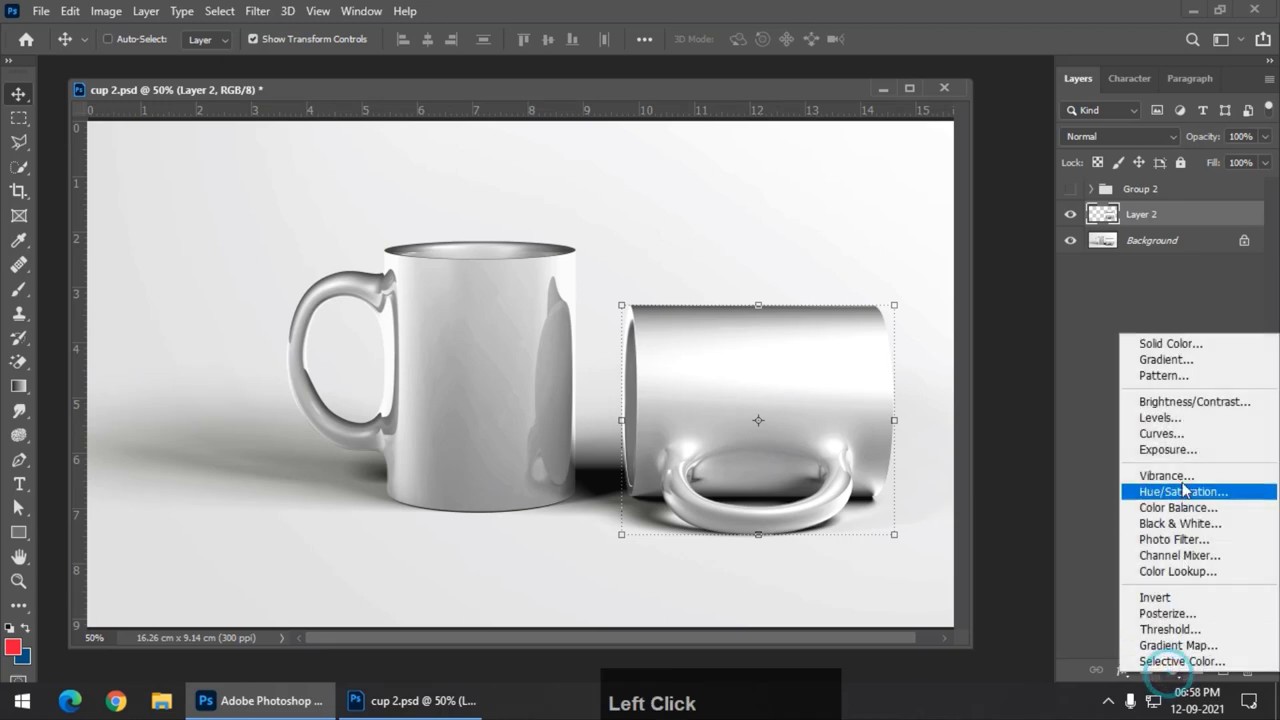
click(1164, 344)
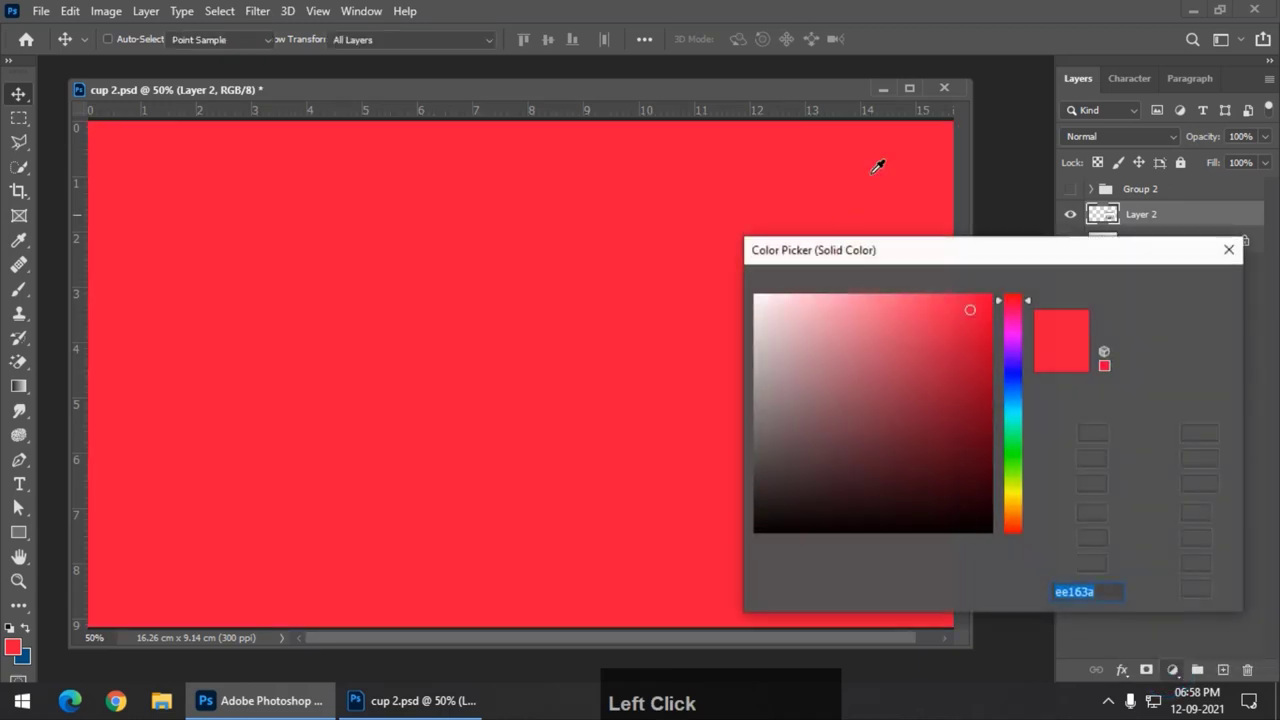
click(1157, 288)
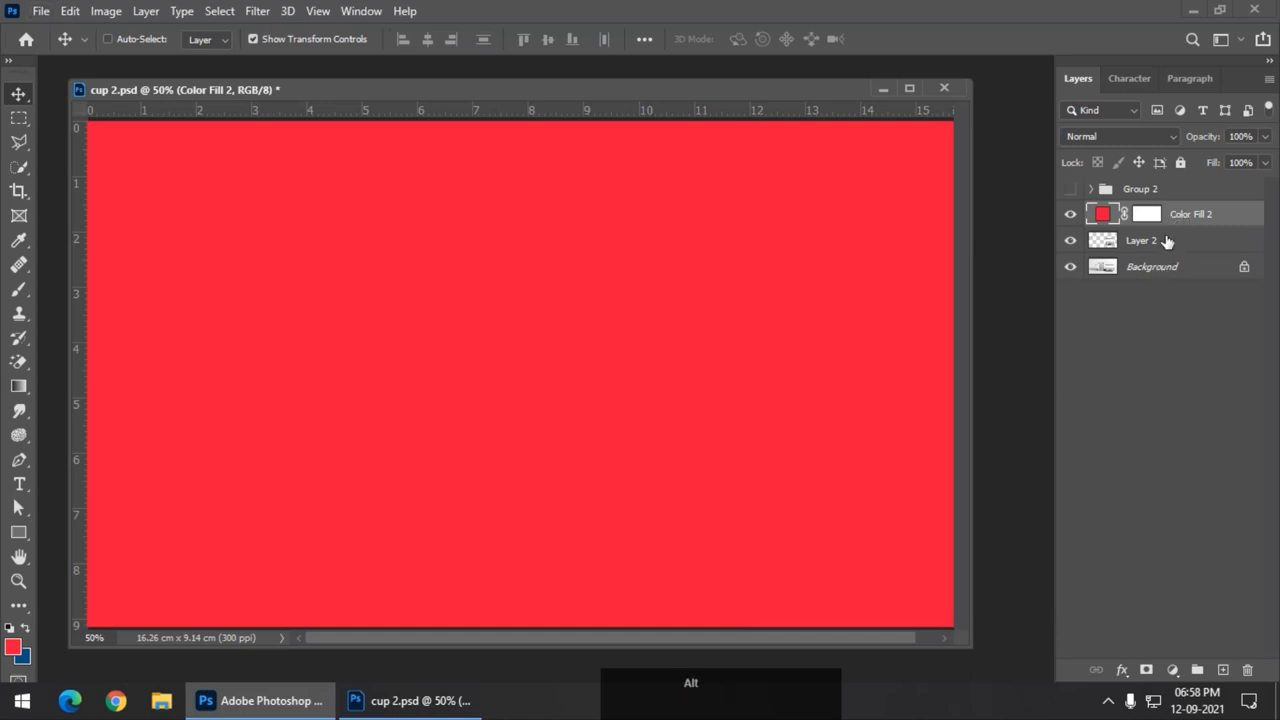
- Duplicate Layer 2 above the fill and clip the red fill to the mug layer
click(1160, 245)
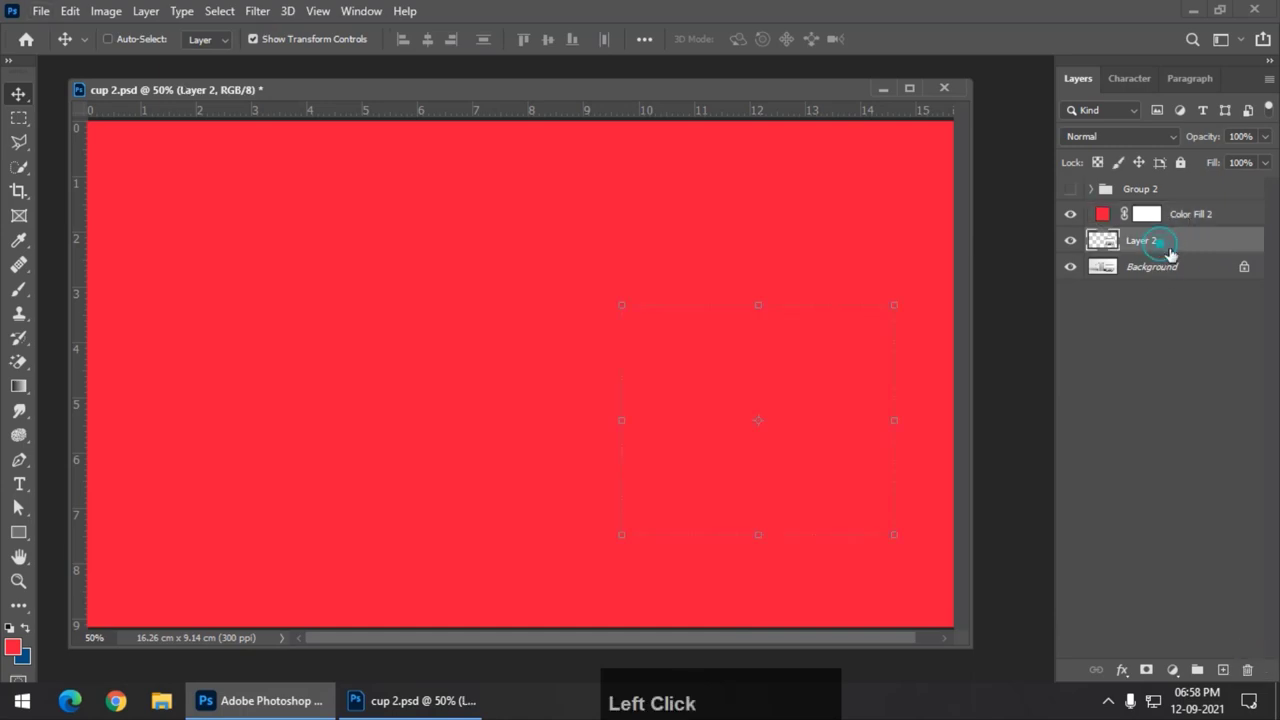
key(ctrl+j)
drag(1166, 250, 1195, 226)
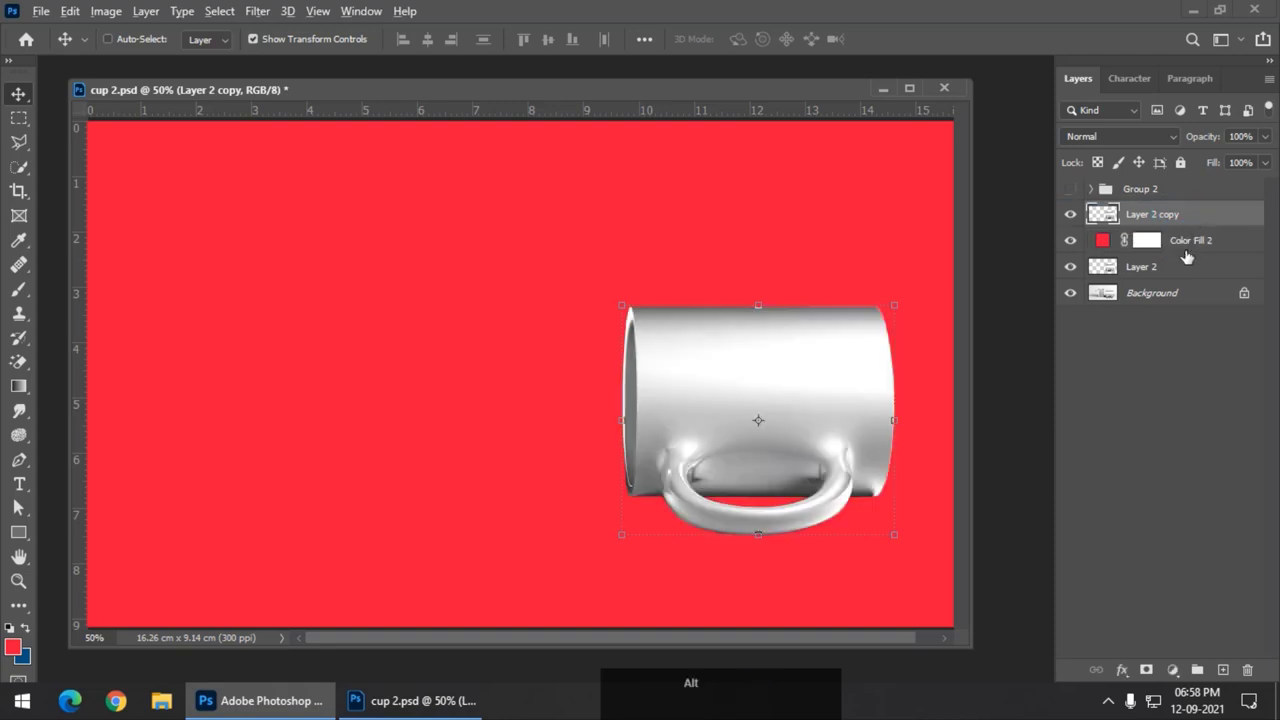
alt+click(1187, 249)
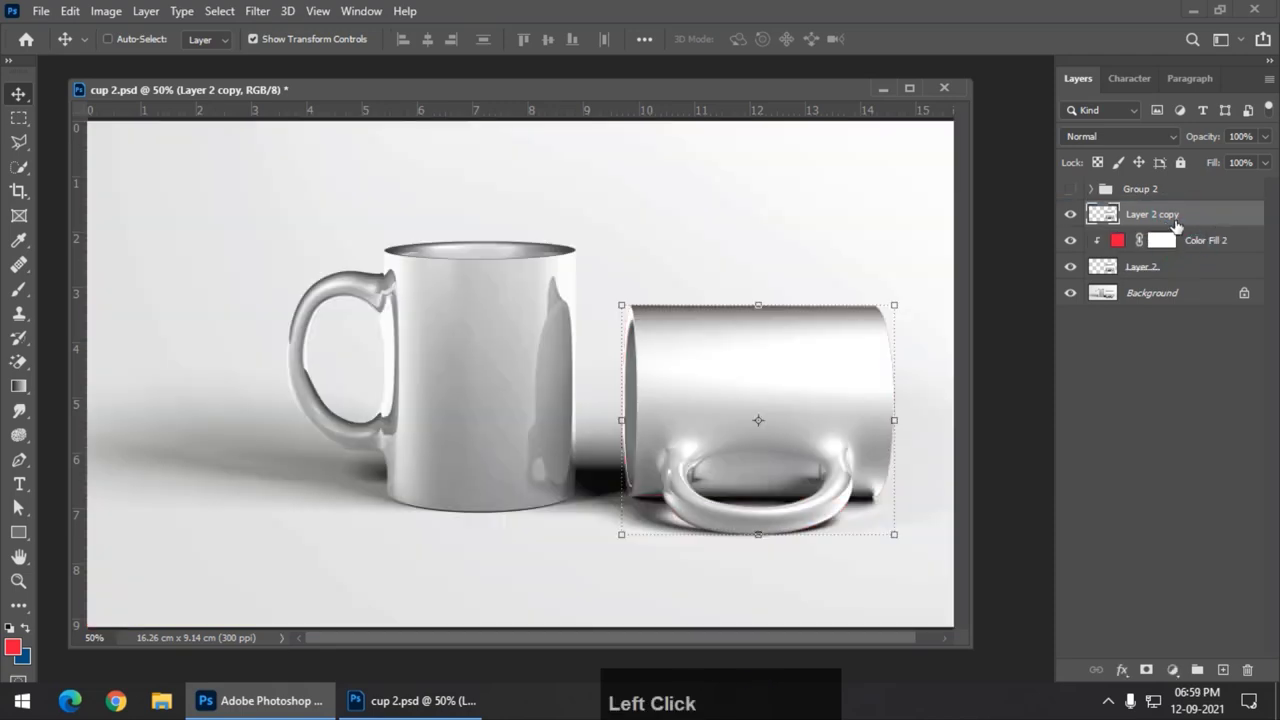
click(1153, 137)
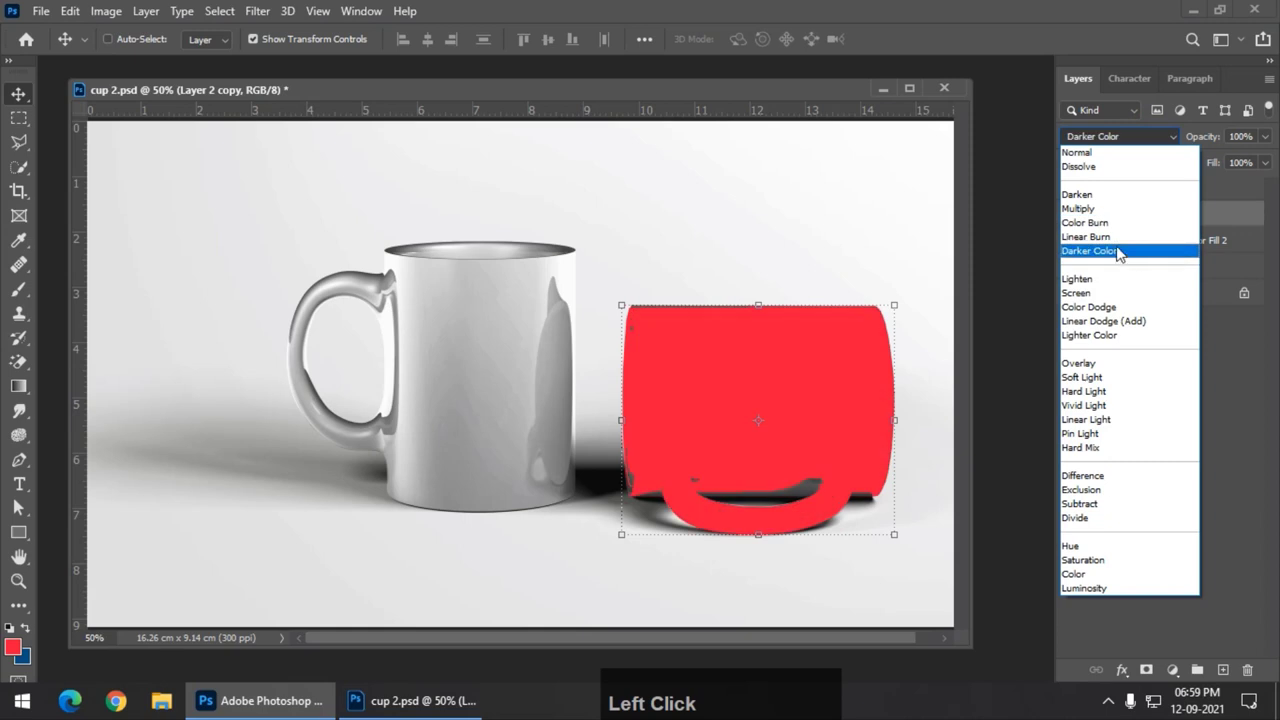
- Set Layer 2 copy to Multiply and draw a red rectangle over the lying mug's body
click(1106, 209)
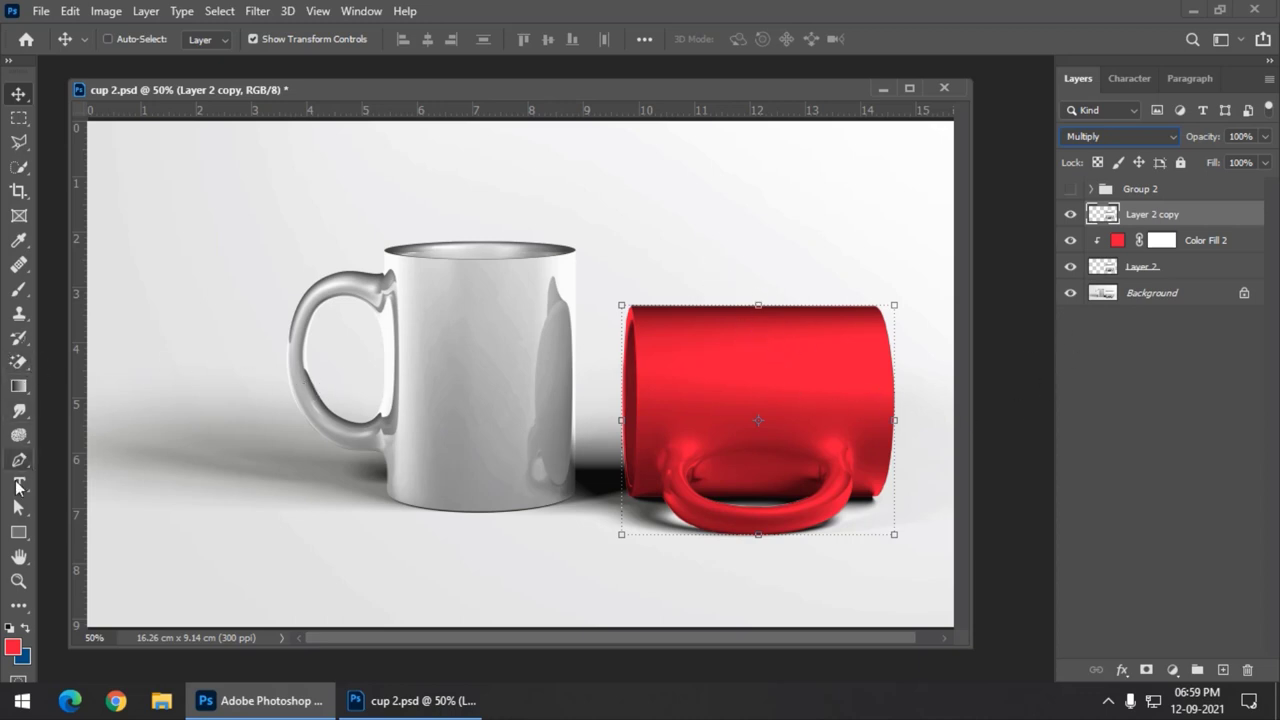
click(16, 535)
drag(617, 305, 903, 497)
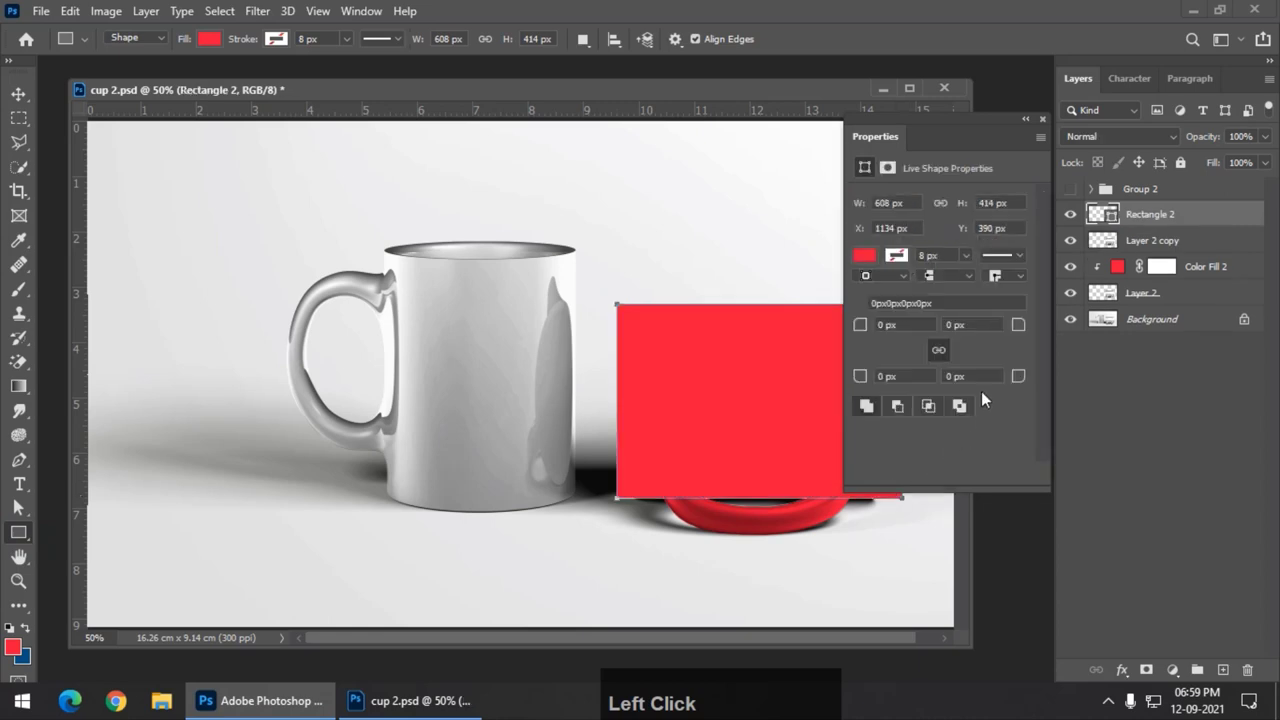
- Convert the red Rectangle 2 shape layer into a smart object
click(1041, 120)
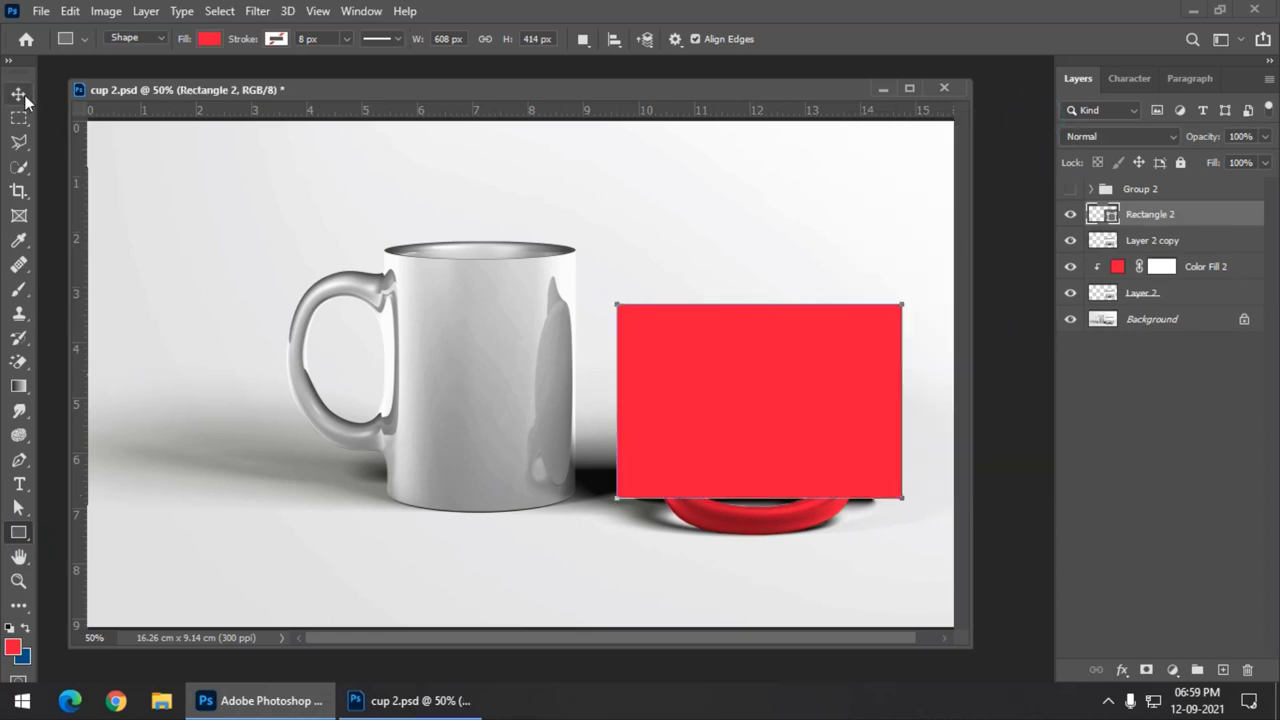
right_click(1230, 215)
click(1125, 257)
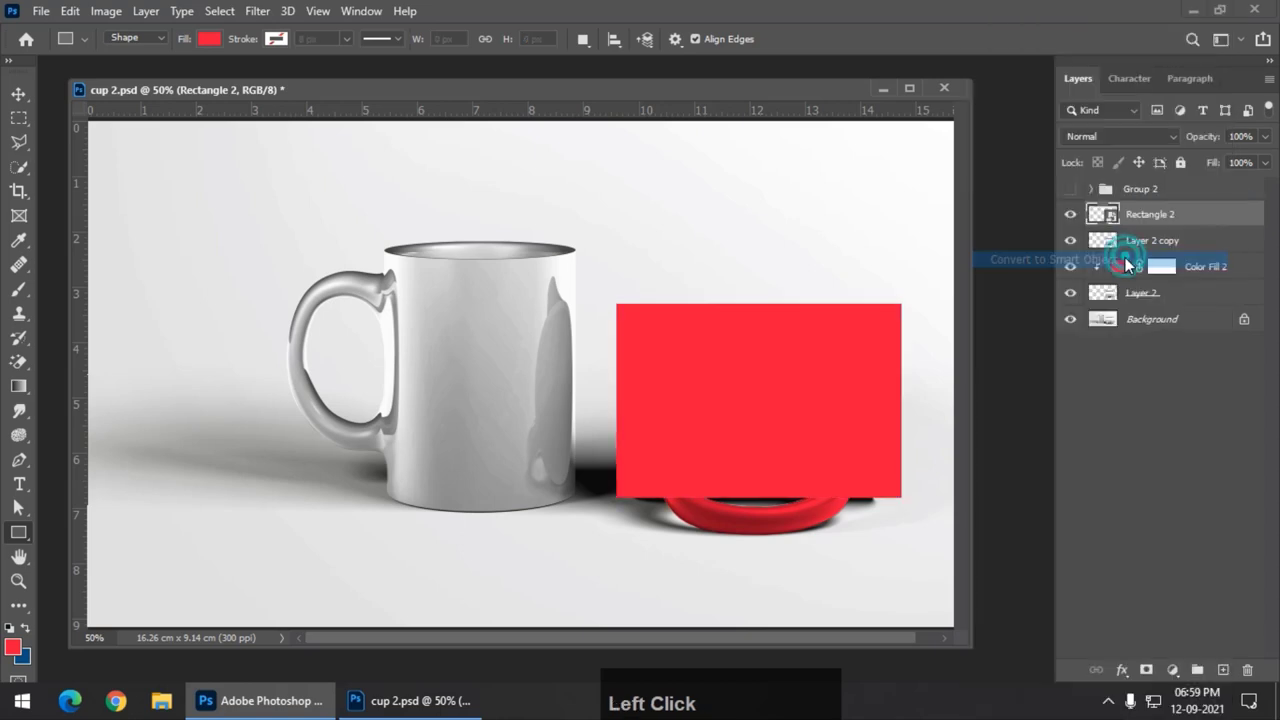
click(18, 94)
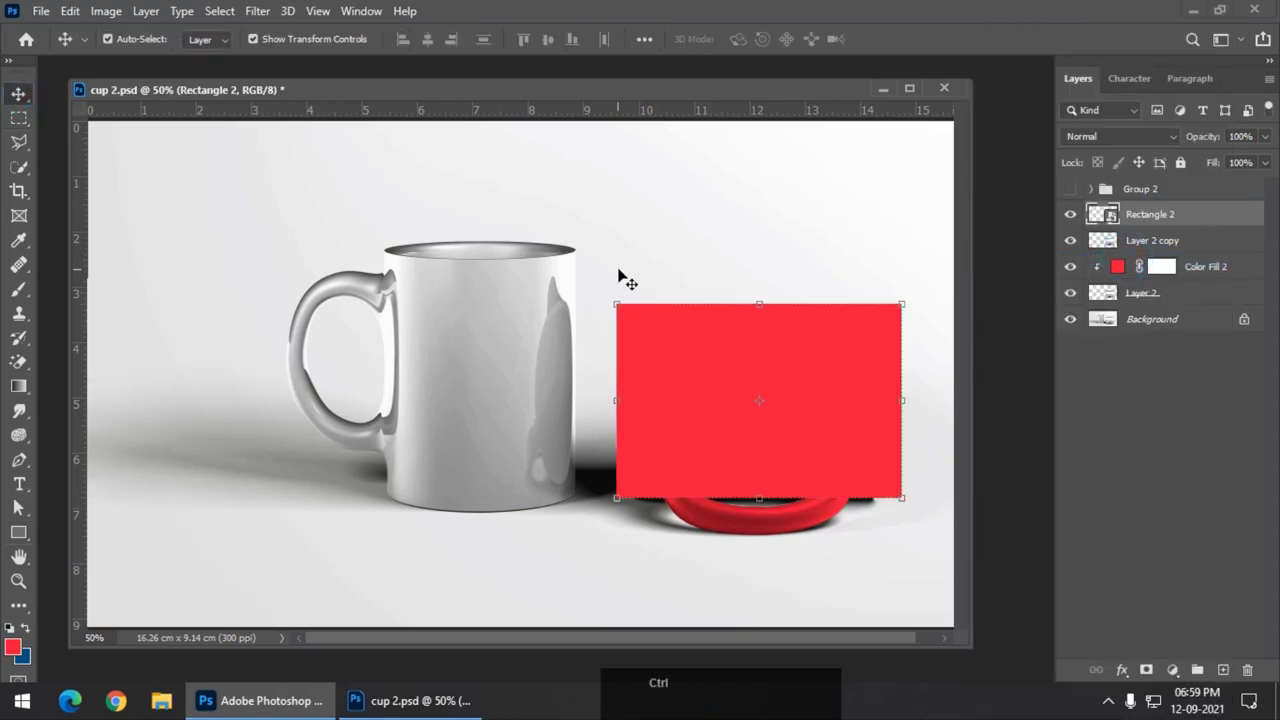
key(ctrl)
- Lower Rectangle 2 to 63% opacity and warp its corners onto the lying mug's edges
key(ctrl+t)
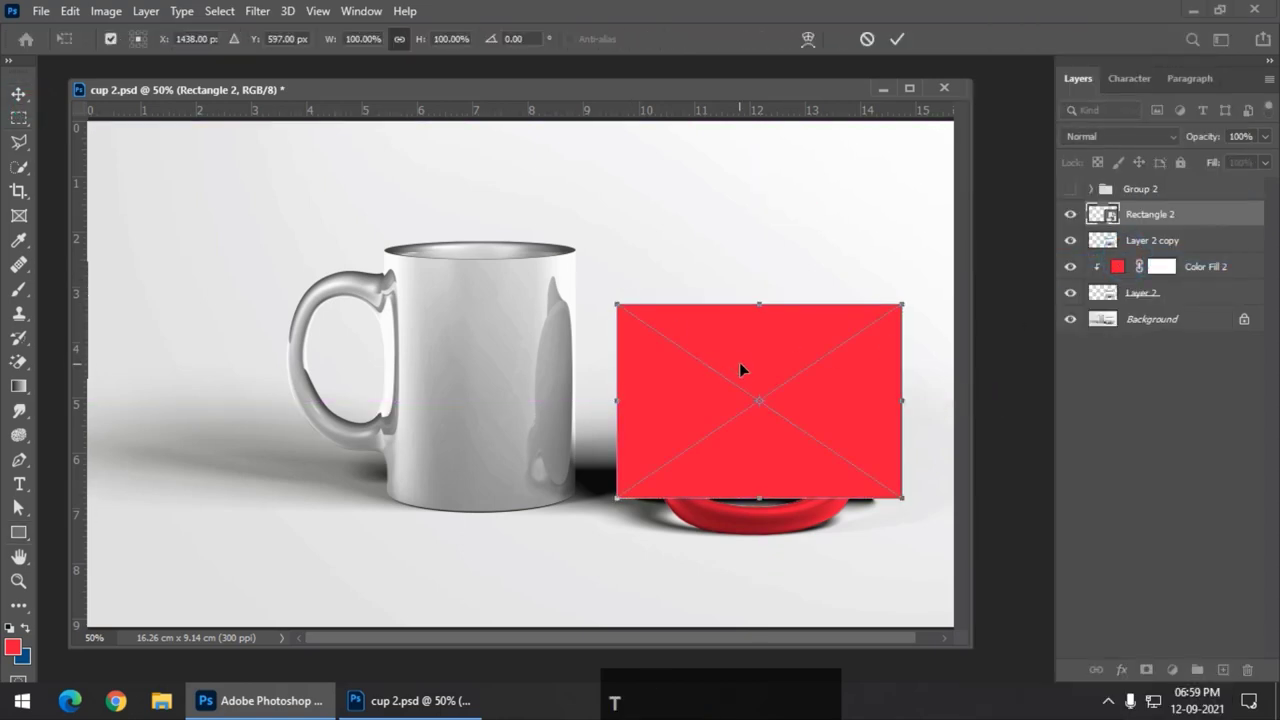
right_click(742, 366)
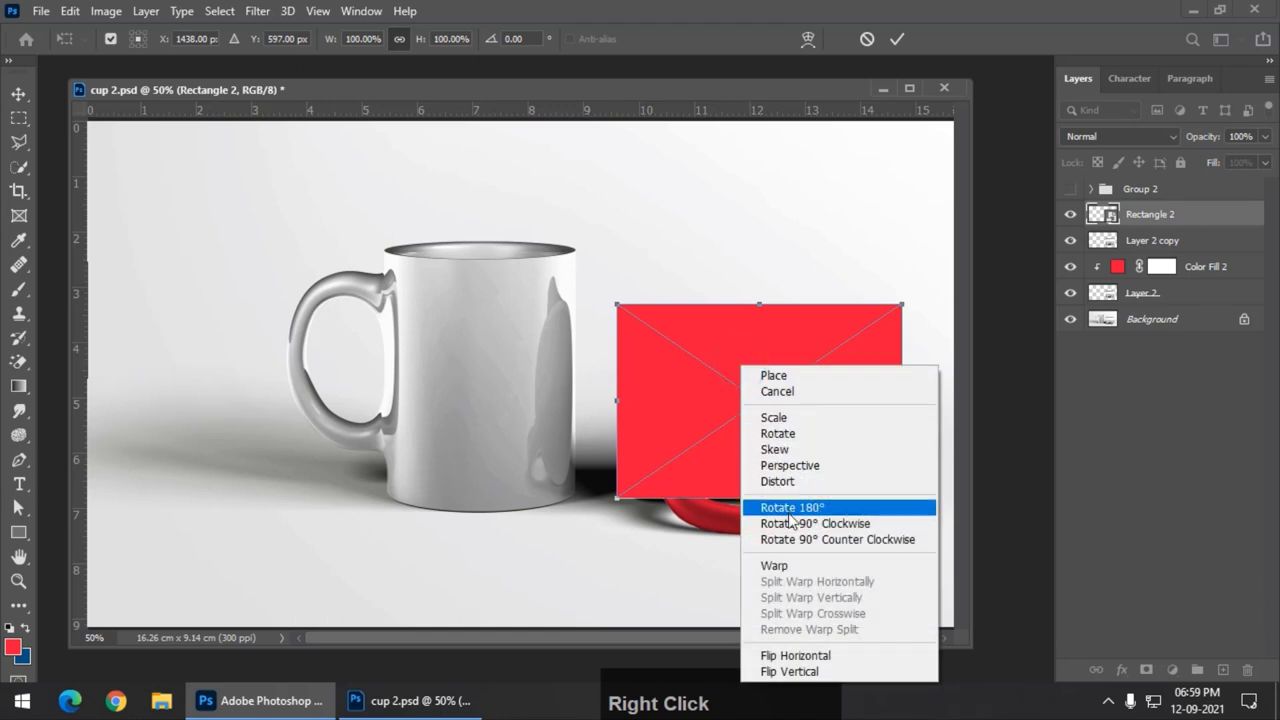
click(787, 566)
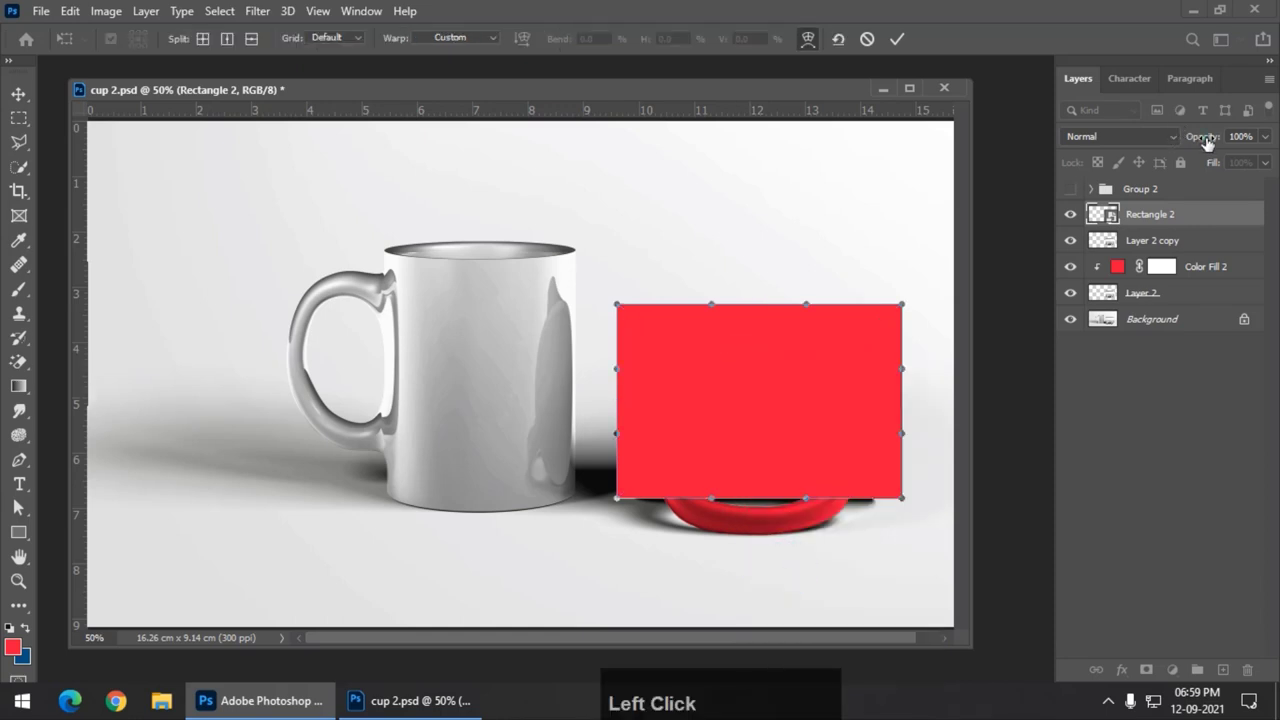
drag(1207, 143, 1169, 146)
drag(617, 306, 624, 305)
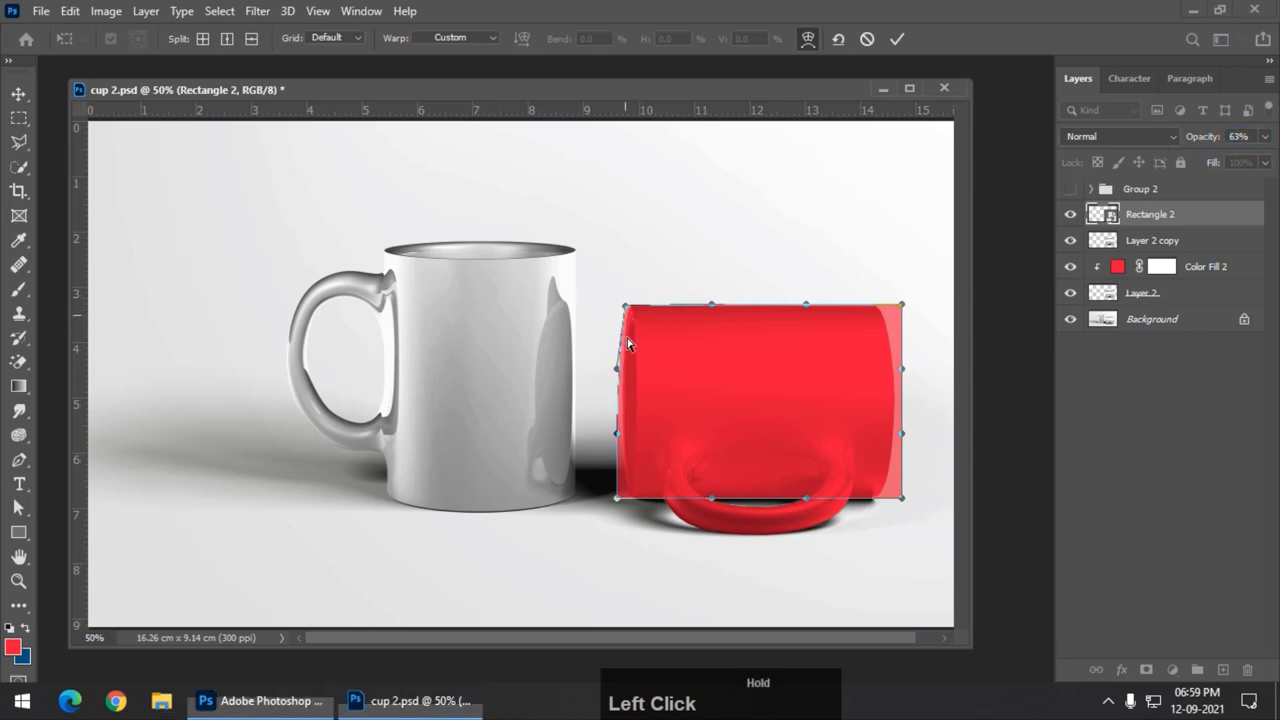
drag(618, 505, 626, 499)
drag(904, 505, 880, 499)
drag(901, 303, 880, 304)
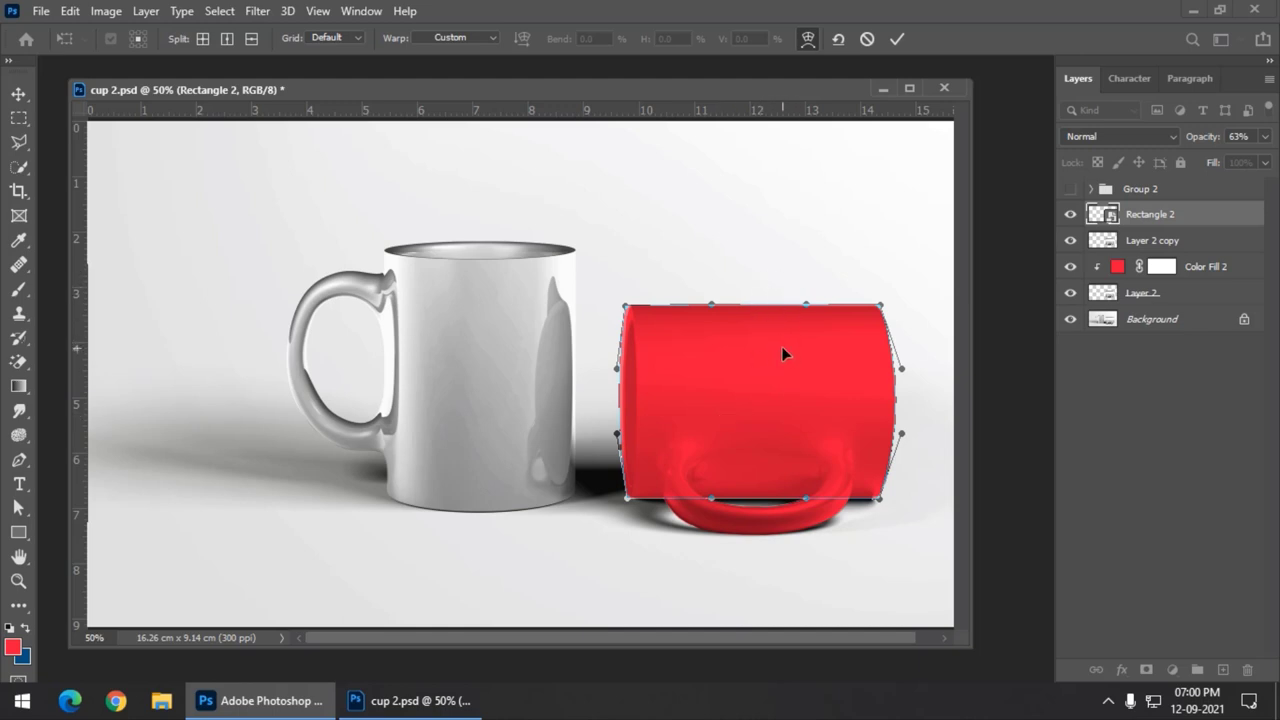
key(Return)
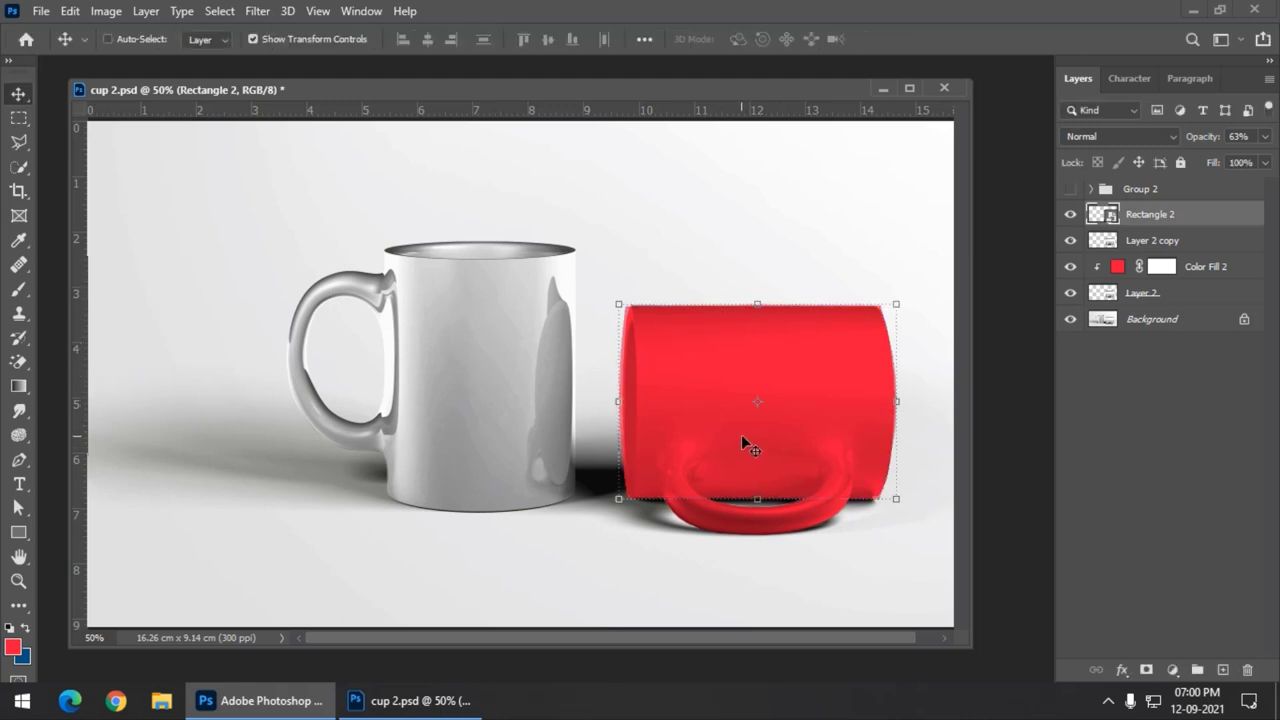
- Inside Rectangle 2.psb, type 'Esp' and 'resso' on two lines
double_click(1110, 217)
drag(367, 100, 606, 197)
drag(909, 592, 1030, 657)
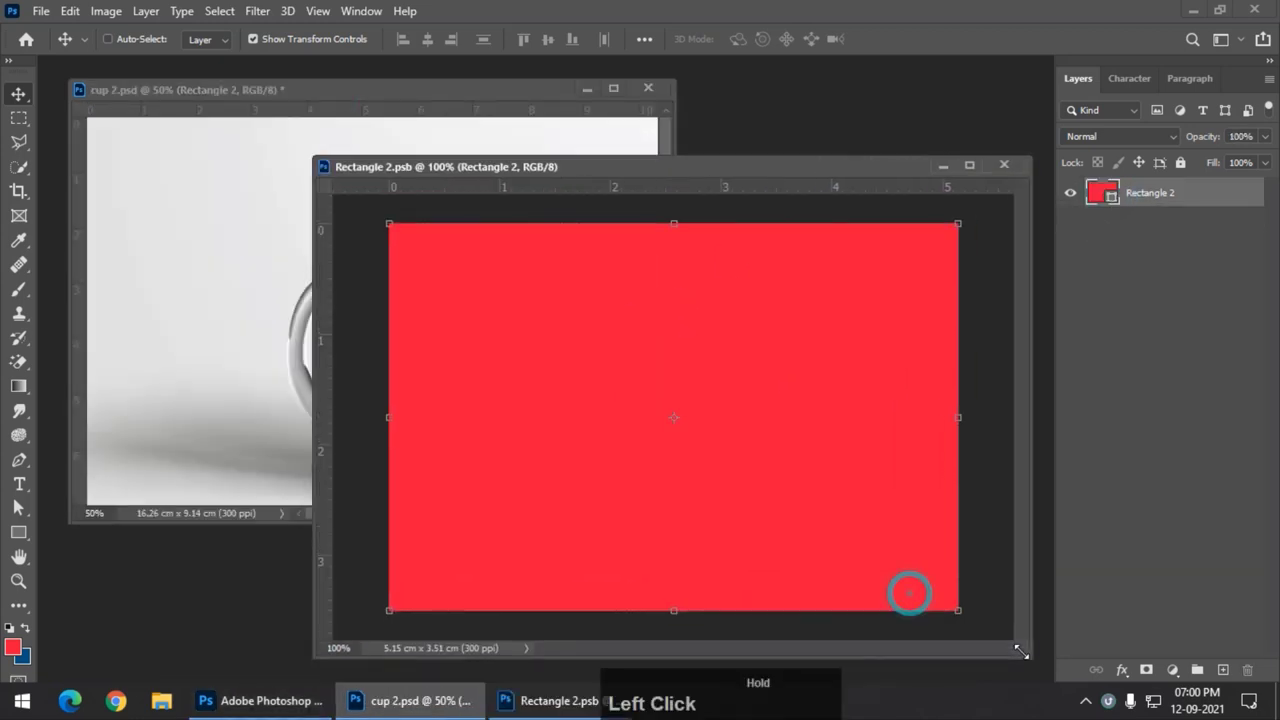
click(19, 484)
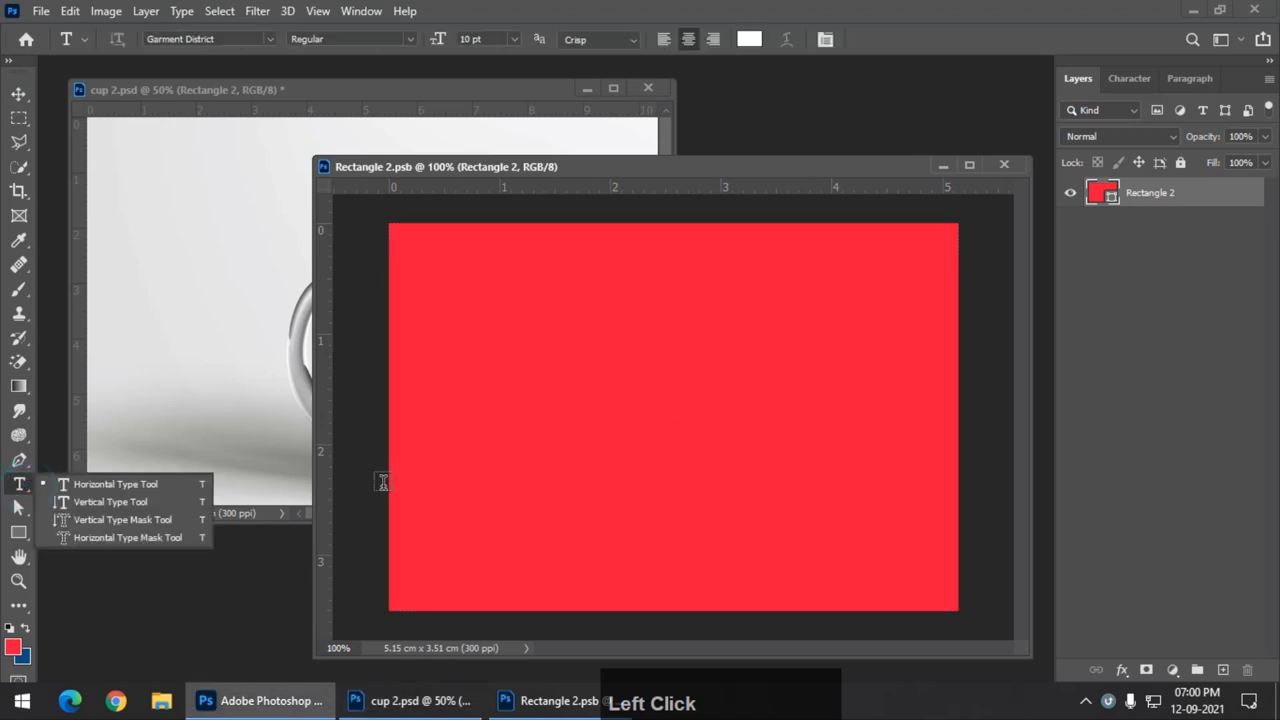
click(599, 478)
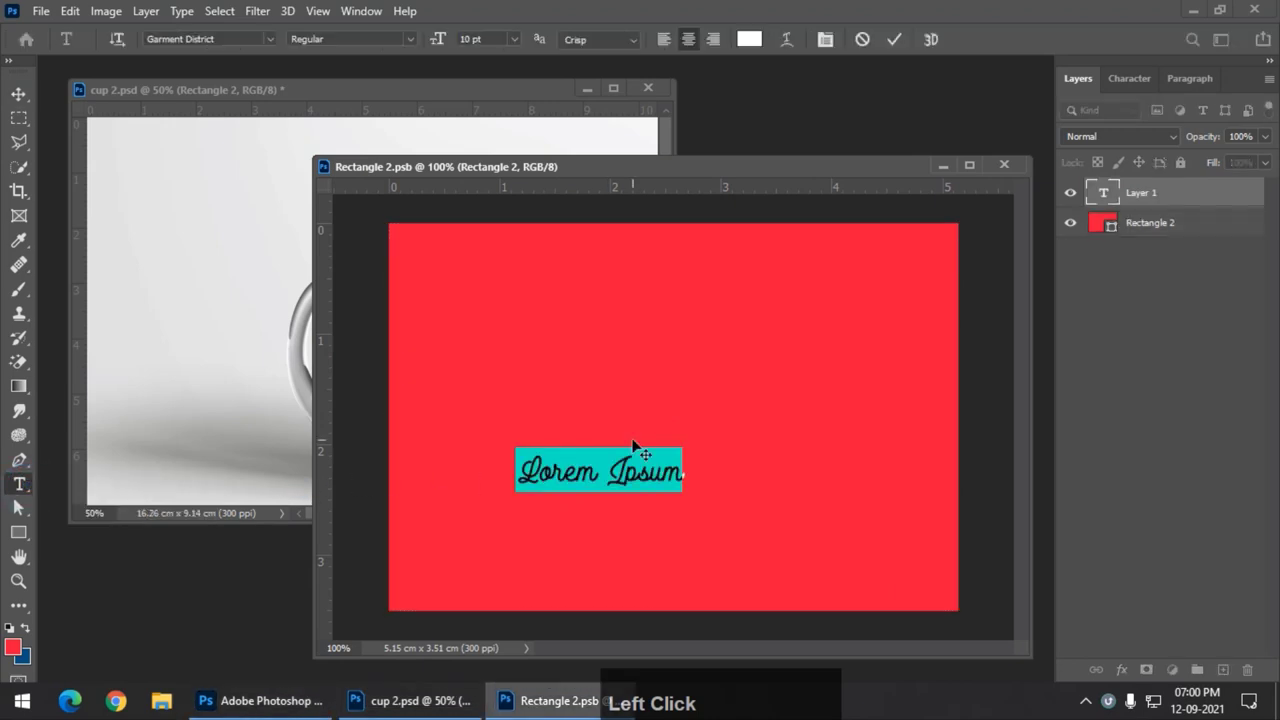
text(Esp)
key(Return)
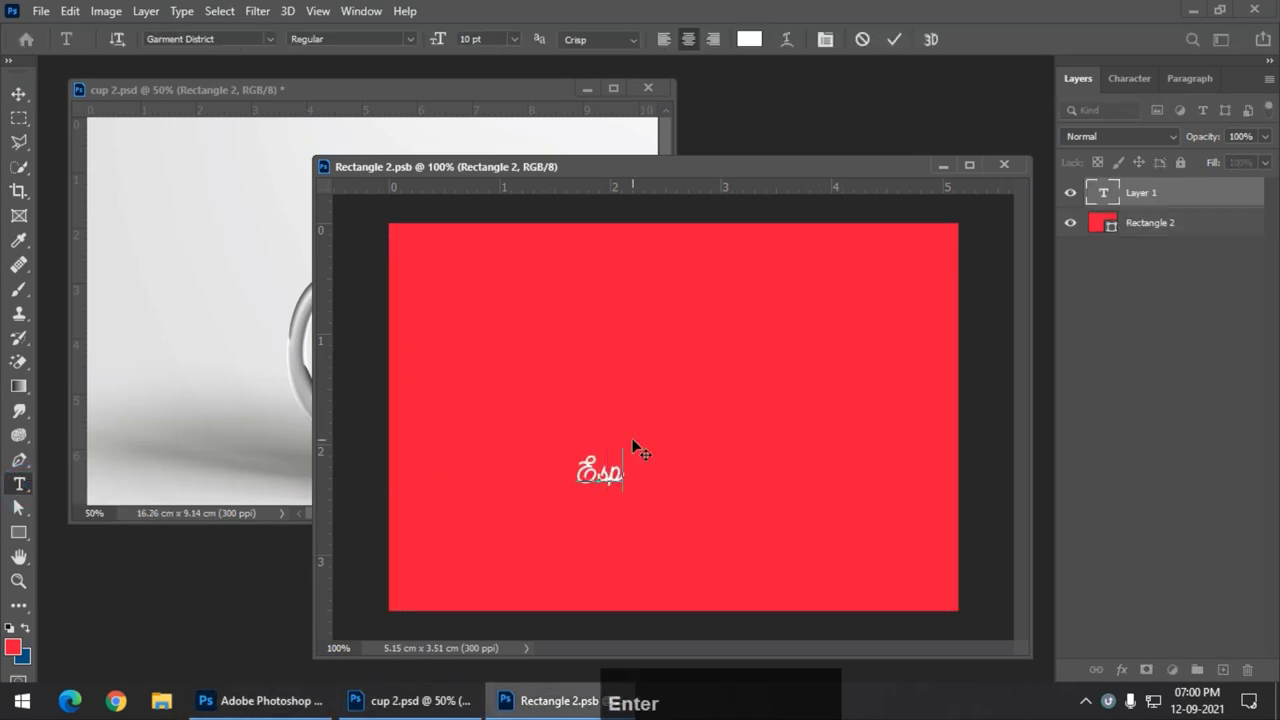
text(resso)
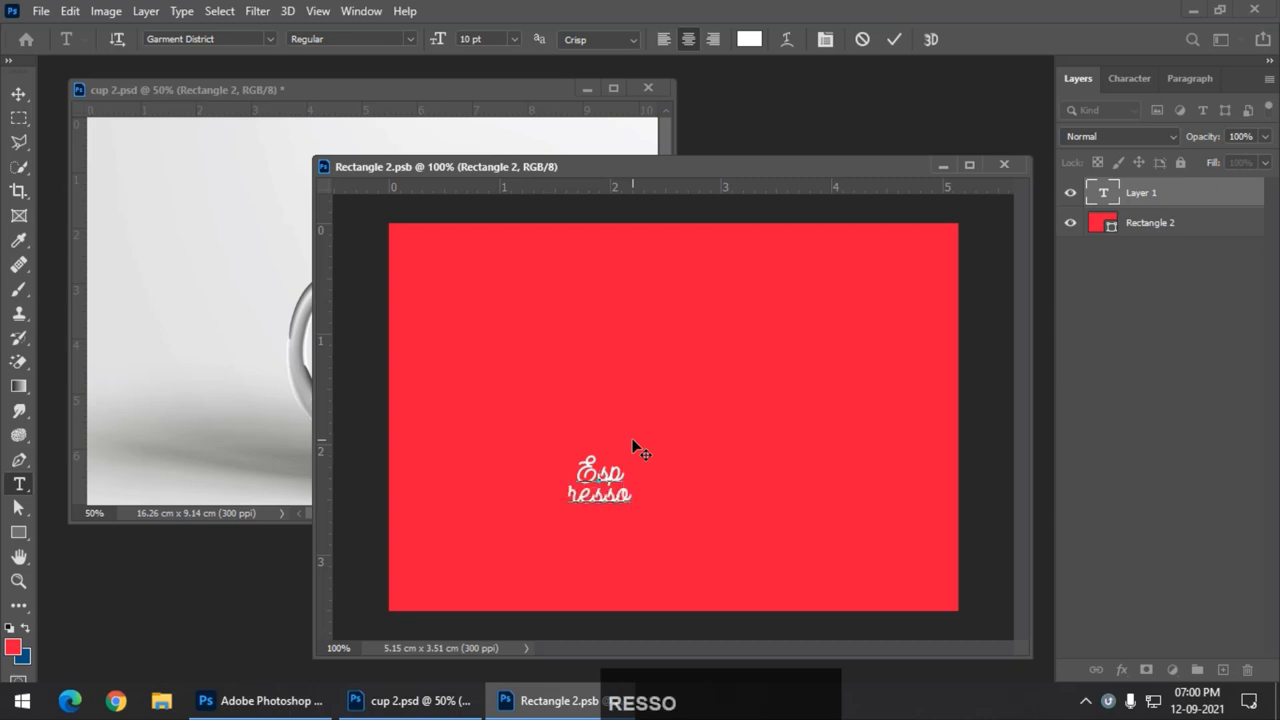
key(ctrl+a)
- Rotate the Esp/resso text a quarter turn and stretch it to fill the rectangle
click(18, 93)
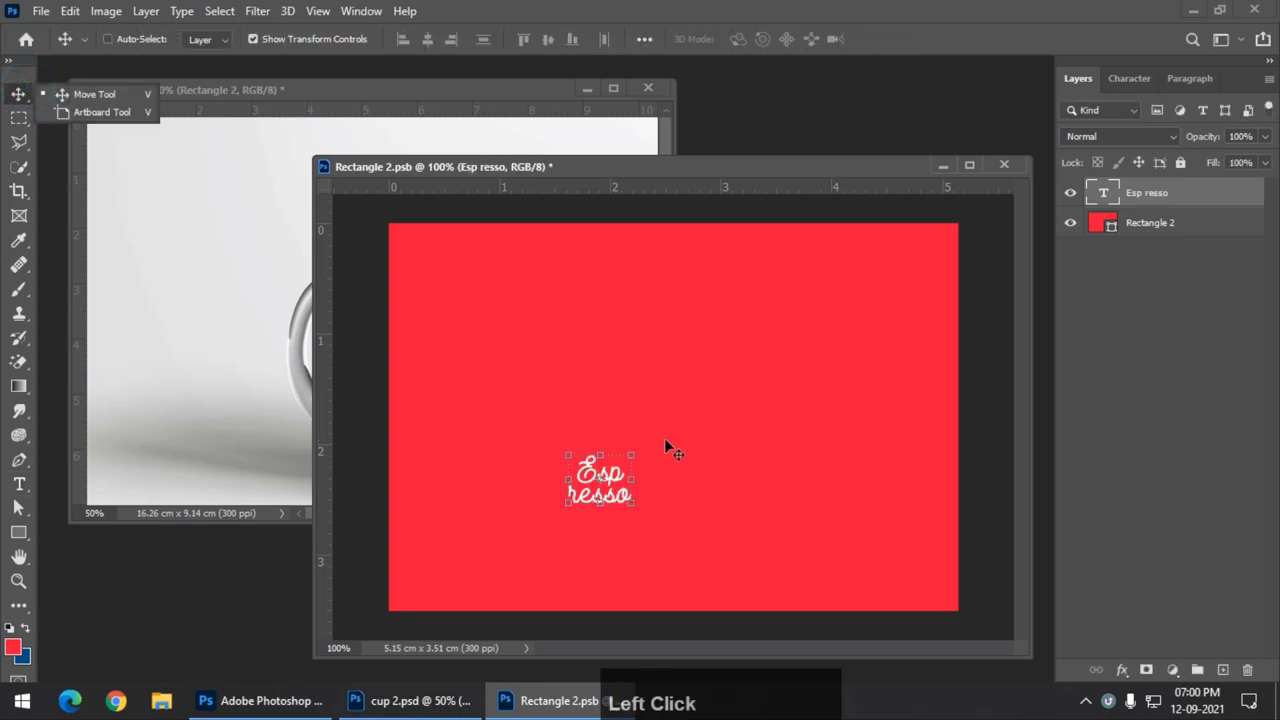
drag(651, 443, 872, 274)
drag(566, 274, 497, 219)
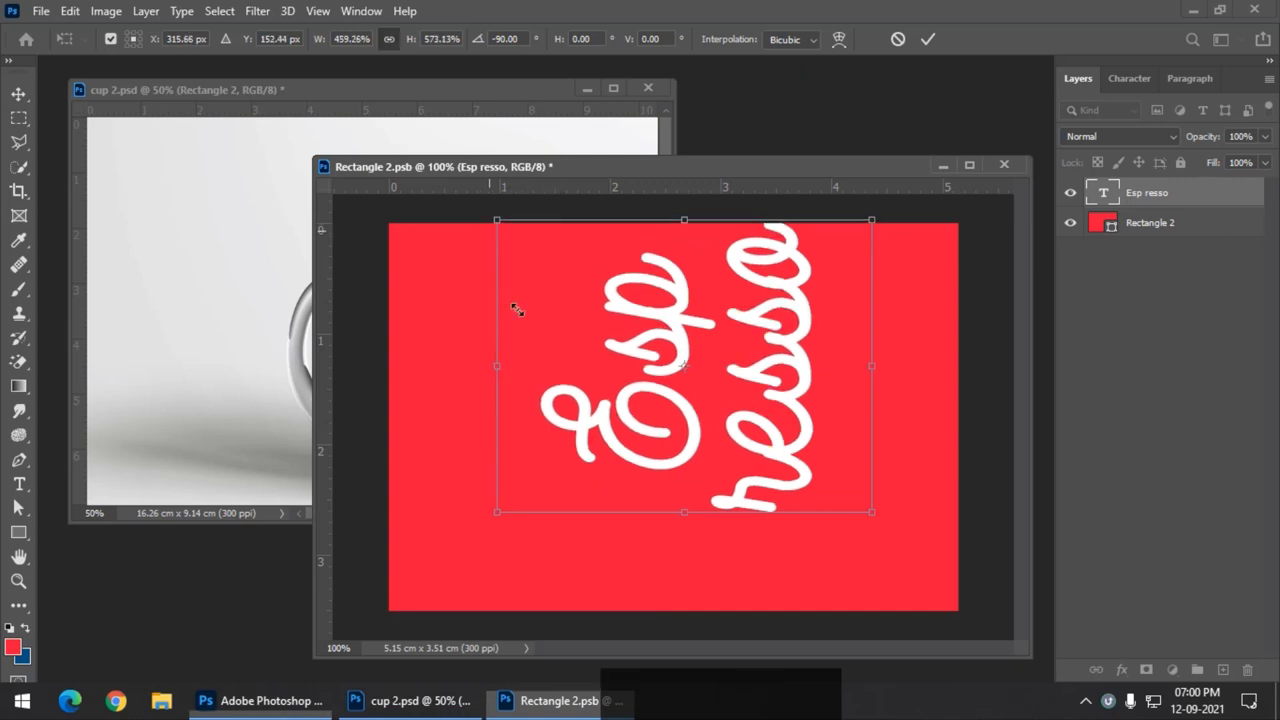
drag(684, 512, 684, 640)
key(Return)
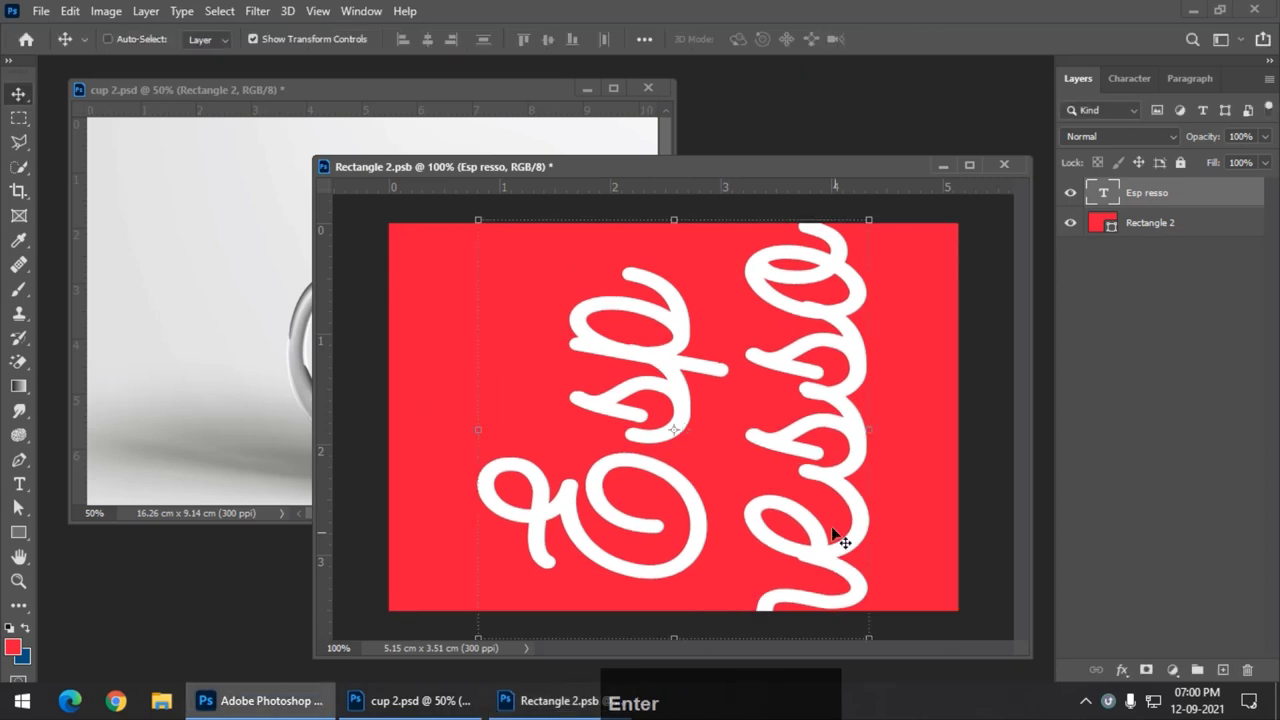
- Delete the red background layer, then save and close Rectangle 2.psb
drag(1205, 216, 1198, 230)
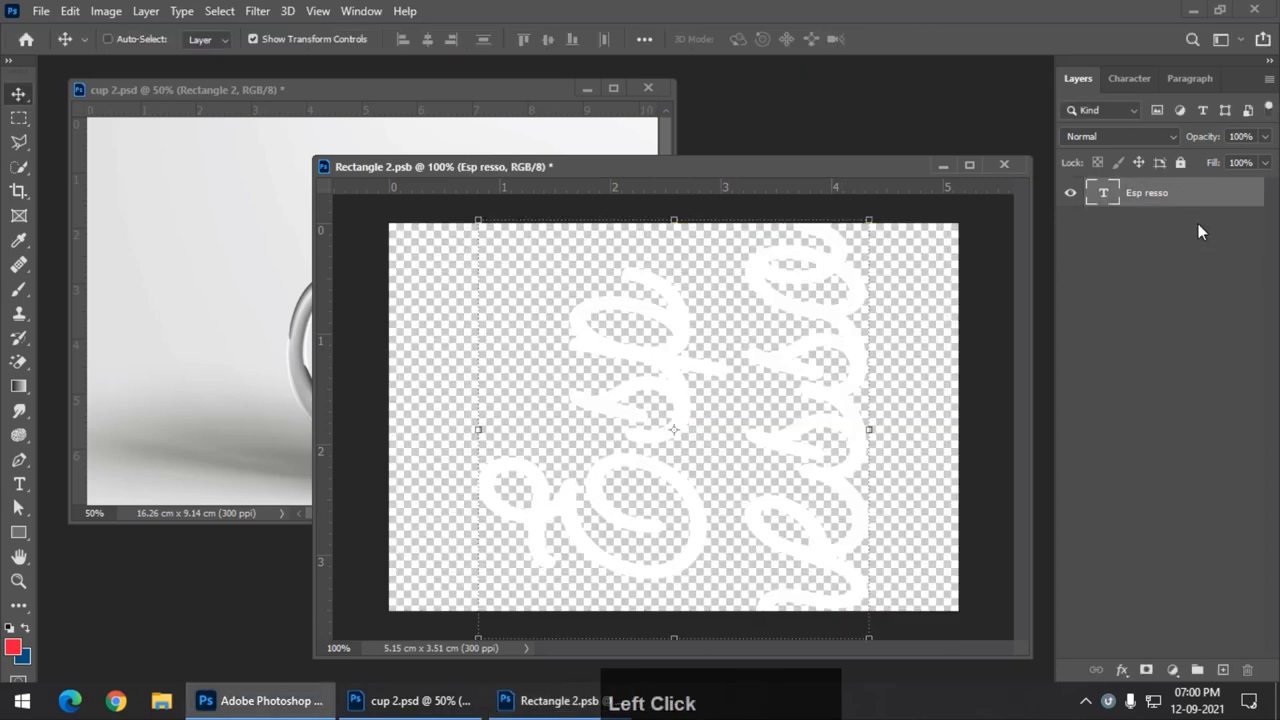
key(ctrl+s)
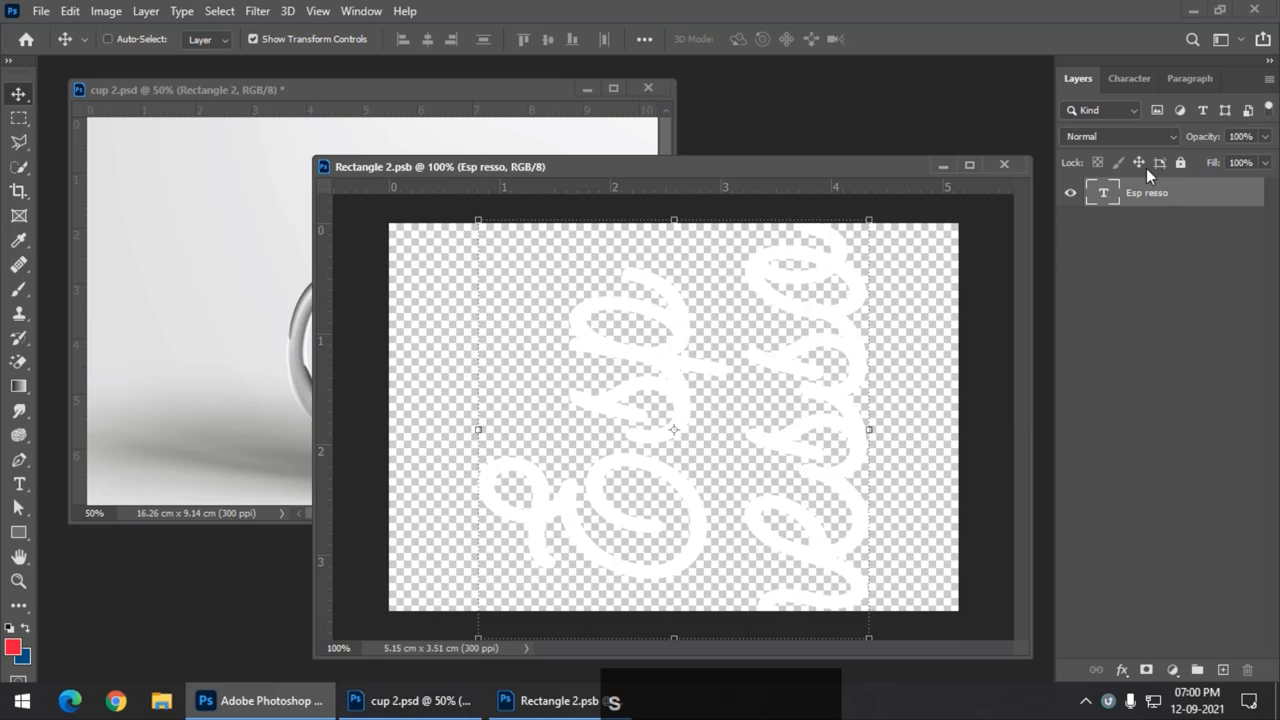
click(1005, 165)
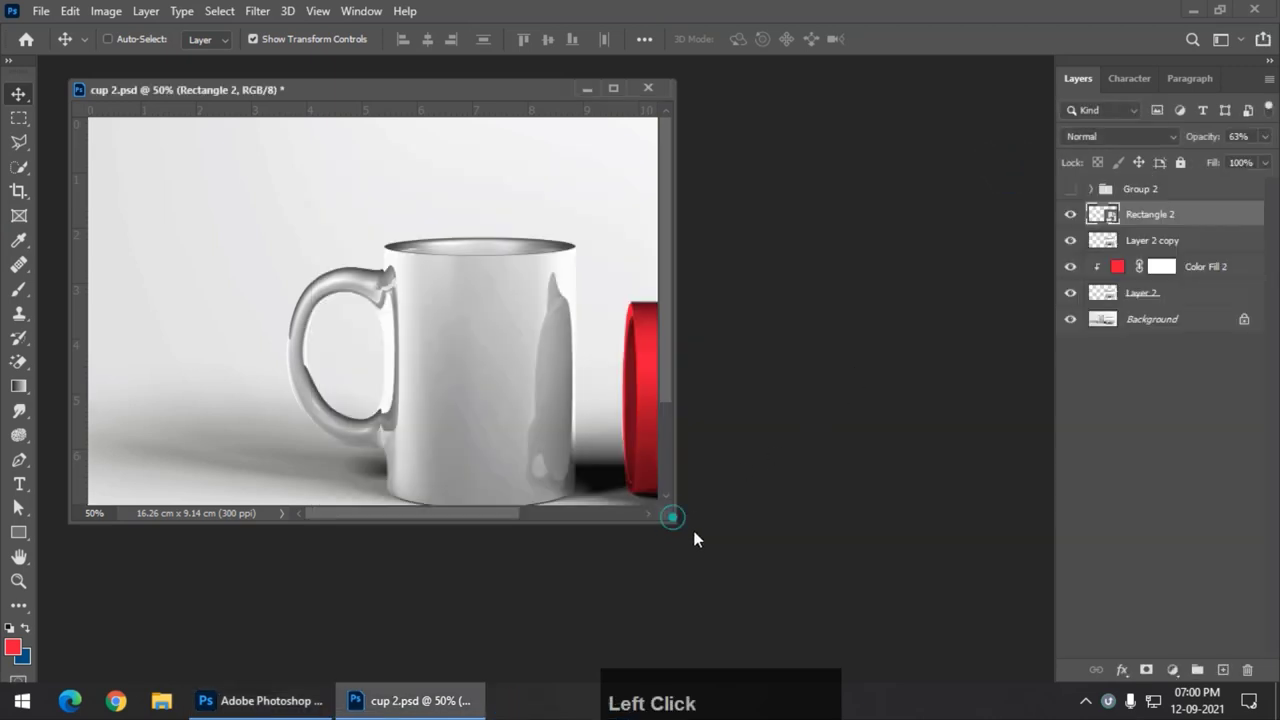
- Place the label beneath Layer 2 copy and lower that shading layer to 94% opacity
drag(672, 517, 1023, 655)
drag(1155, 264, 1185, 258)
key(alt)
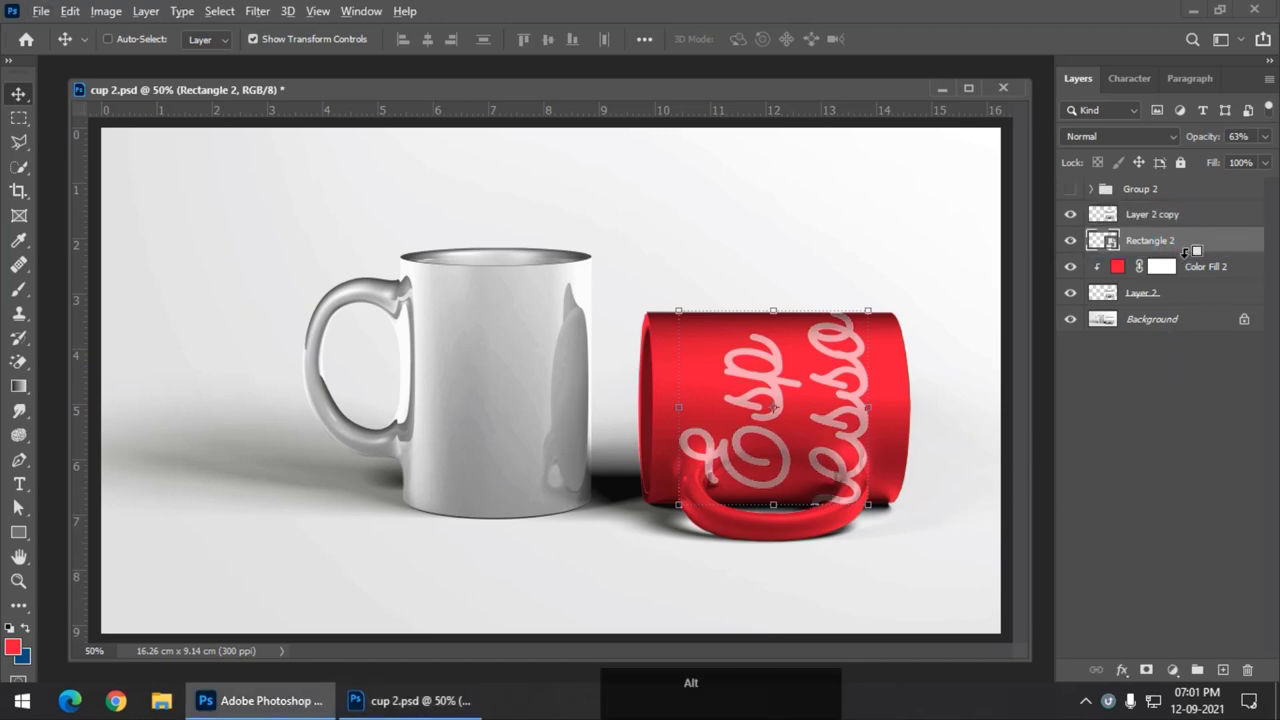
alt+click(1186, 258)
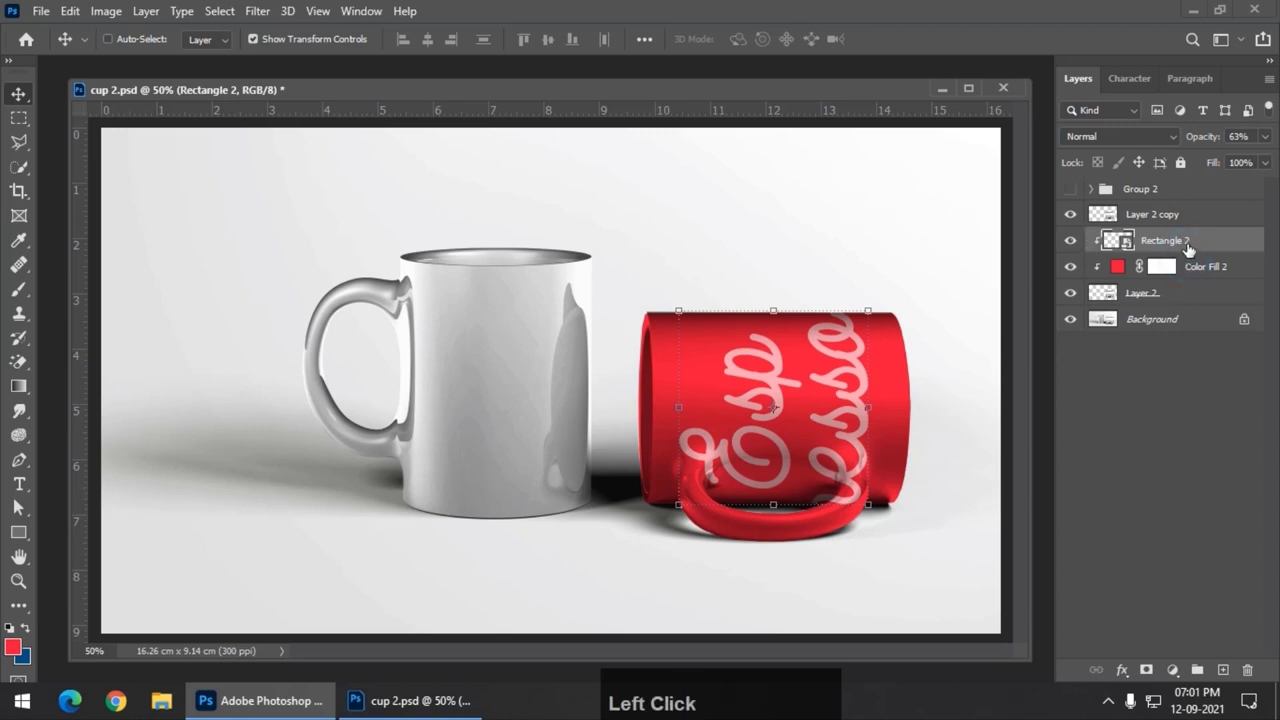
mouse_move(1186, 248)
mouse_down()
mouse_move(1180, 216)
mouse_move(1176, 250)
mouse_up()
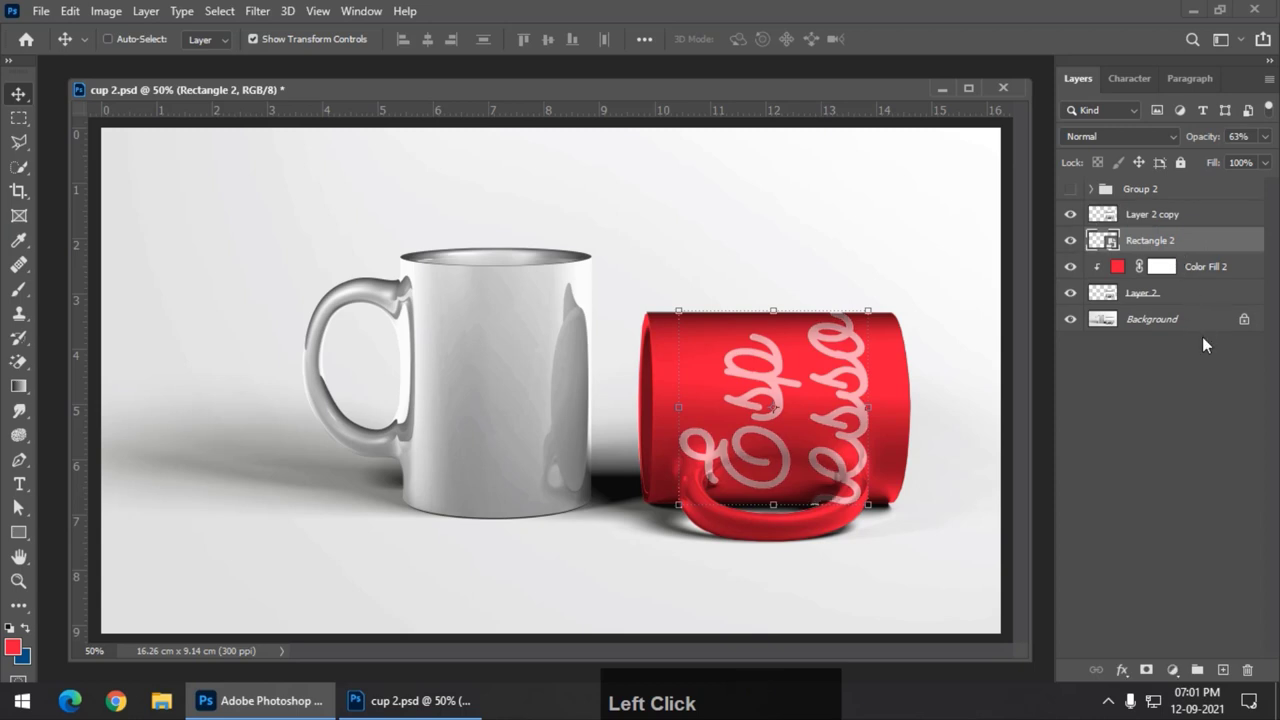
click(1170, 217)
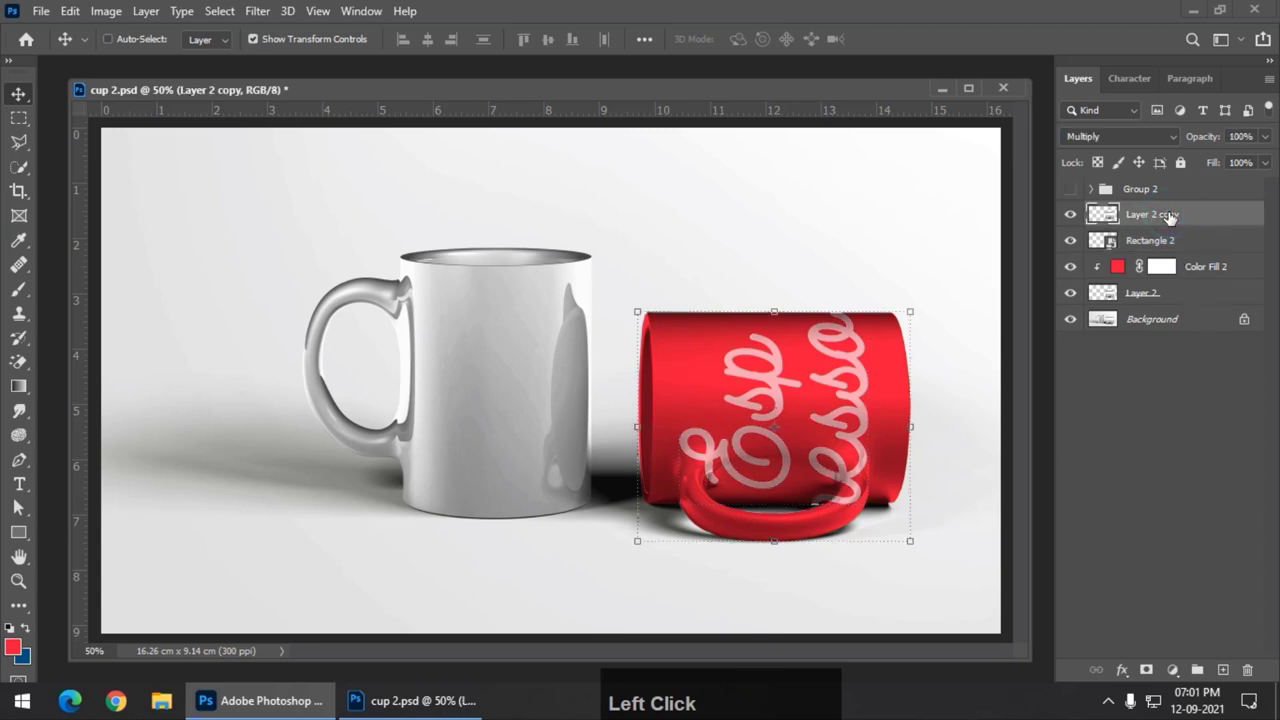
mouse_move(1214, 134)
mouse_down()
mouse_move(1190, 140)
mouse_move(1206, 142)
mouse_up()
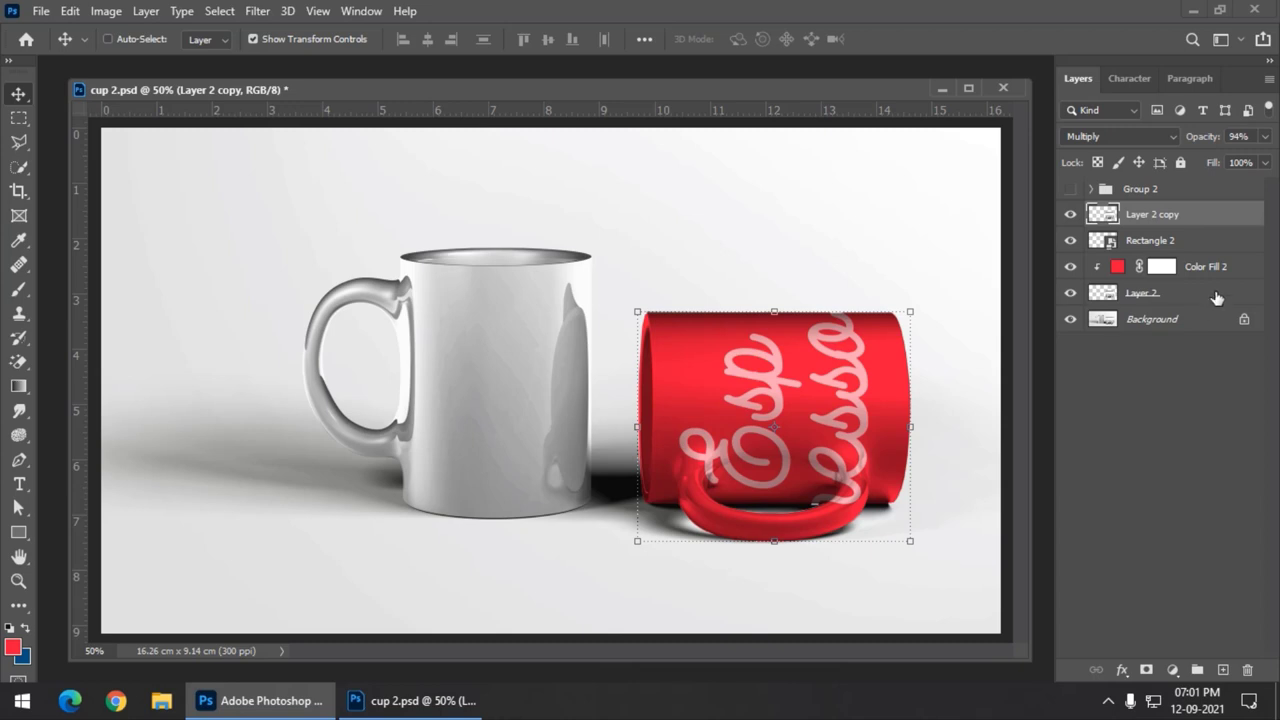
- Duplicate Layer 2 as Layer 2 copy 2 and move it to the top of the stack
click(1143, 295)
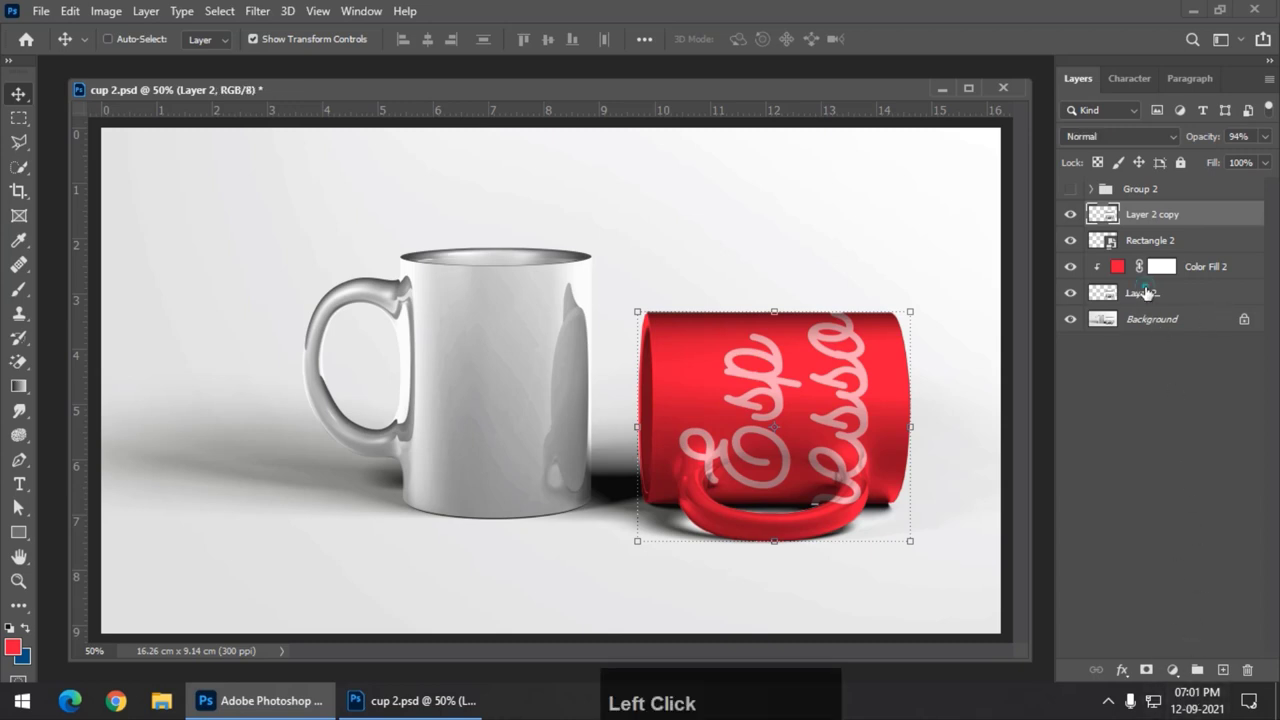
key(ctrl+j)
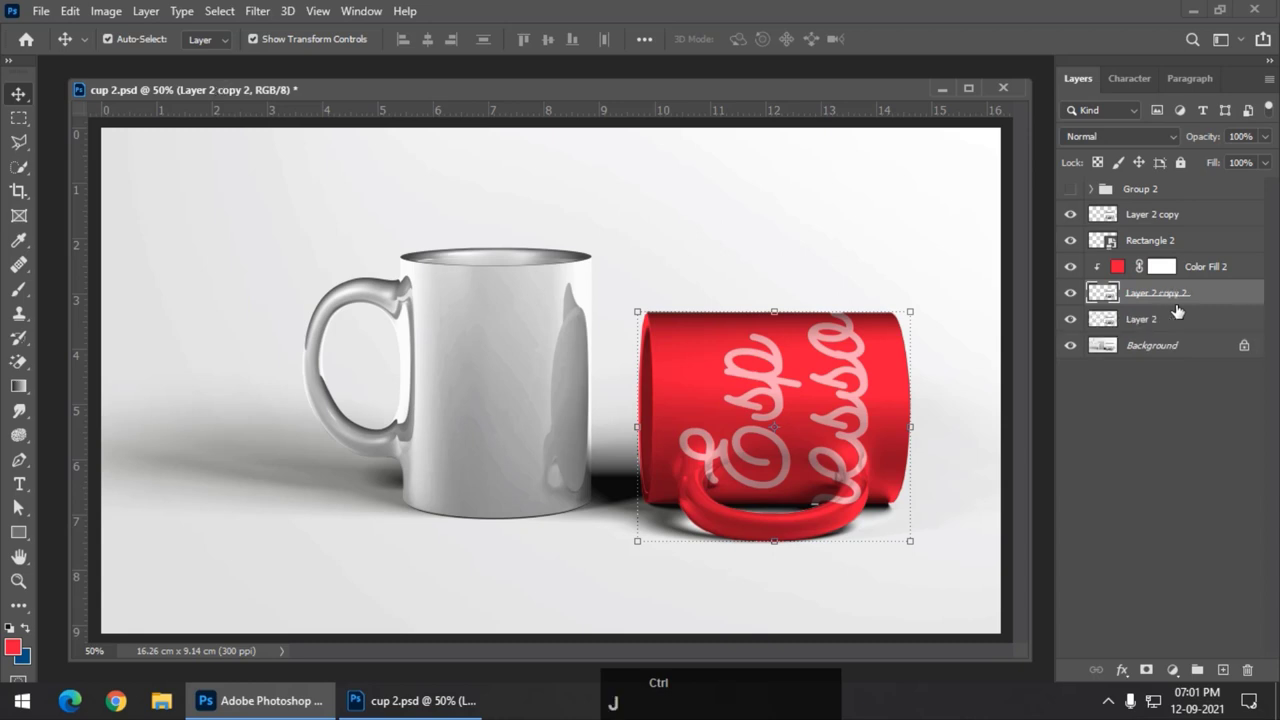
drag(1159, 297, 1203, 206)
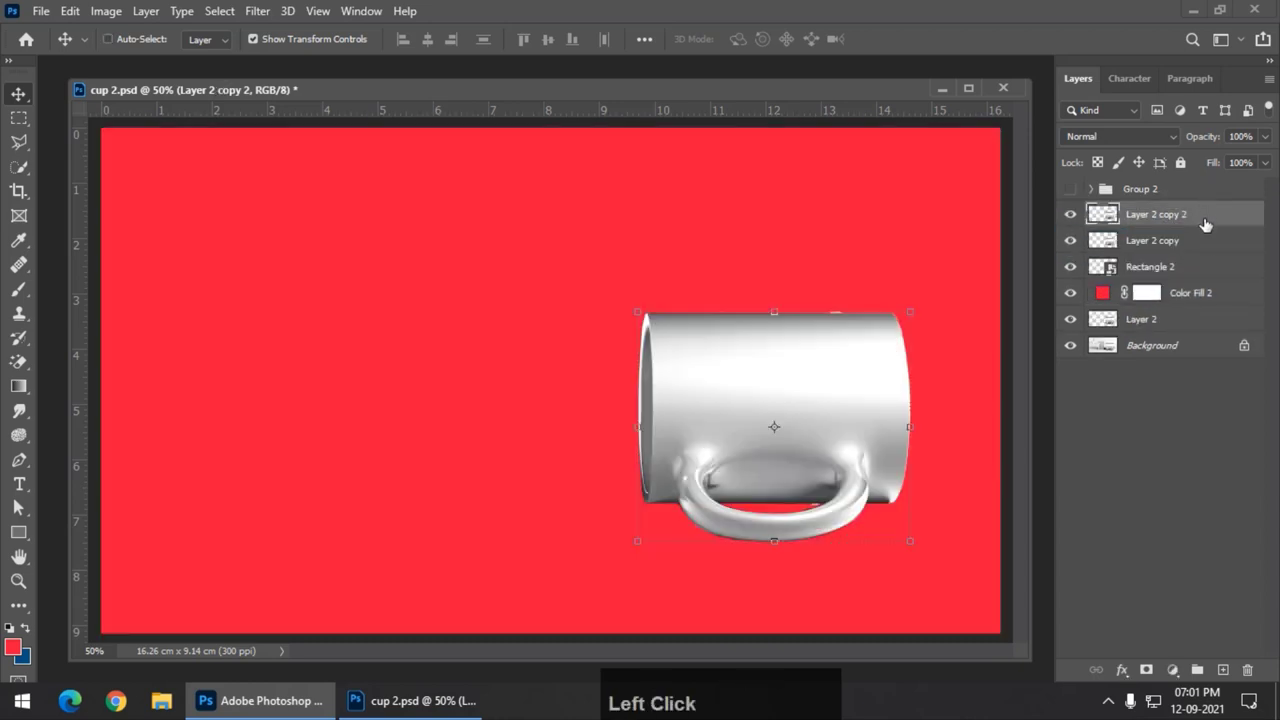
- Re-clip Color Fill 2, the label and Layer 2 copy onto the mug layer
alt+click(1175, 305)
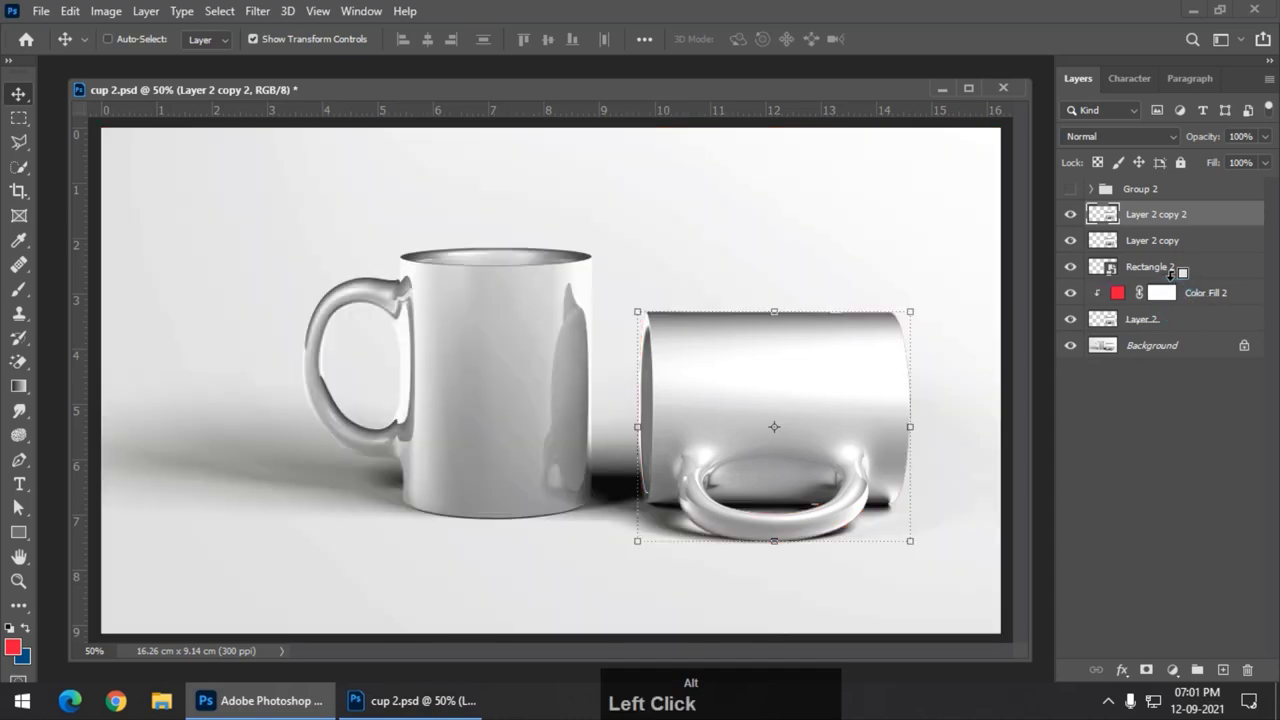
alt+click(1171, 276)
alt+click(1171, 254)
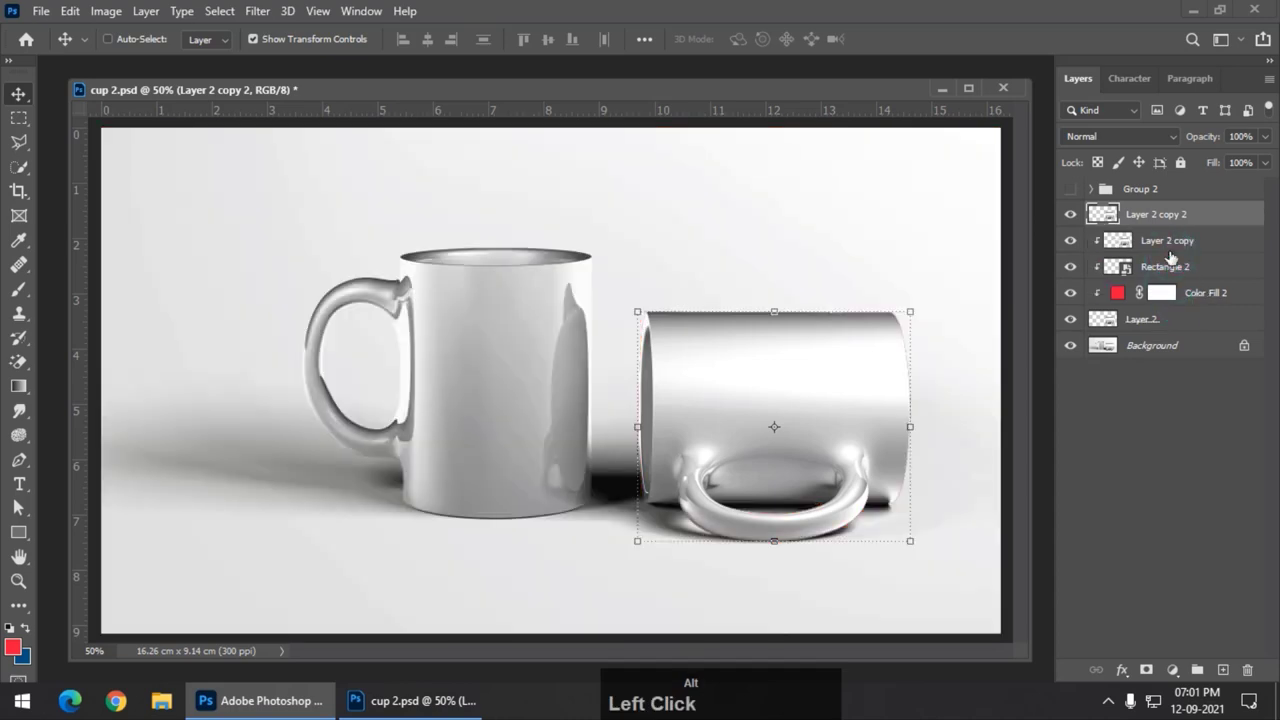
- Make two hidden mug copies (3 and 4) and set Layer 2 copy 2 to Linear Burn
key(ctrl+j)
key(ctrl+j)
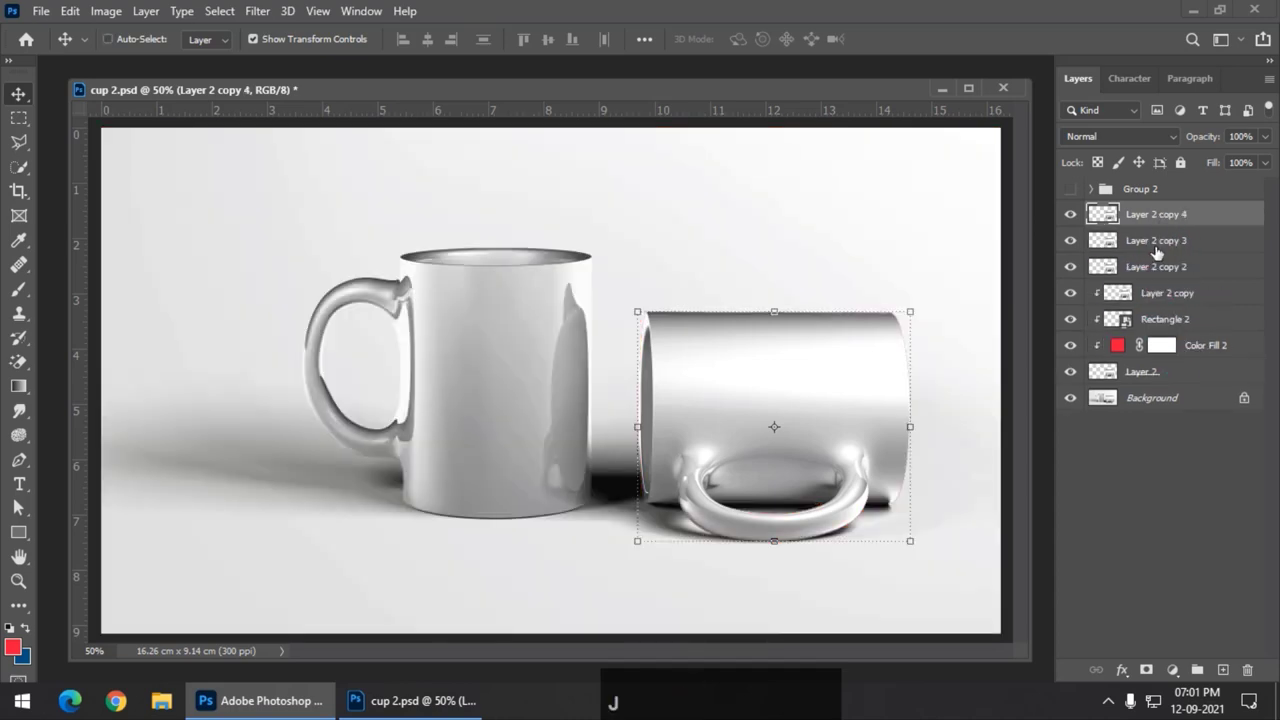
click(1070, 214)
click(1070, 240)
click(1145, 267)
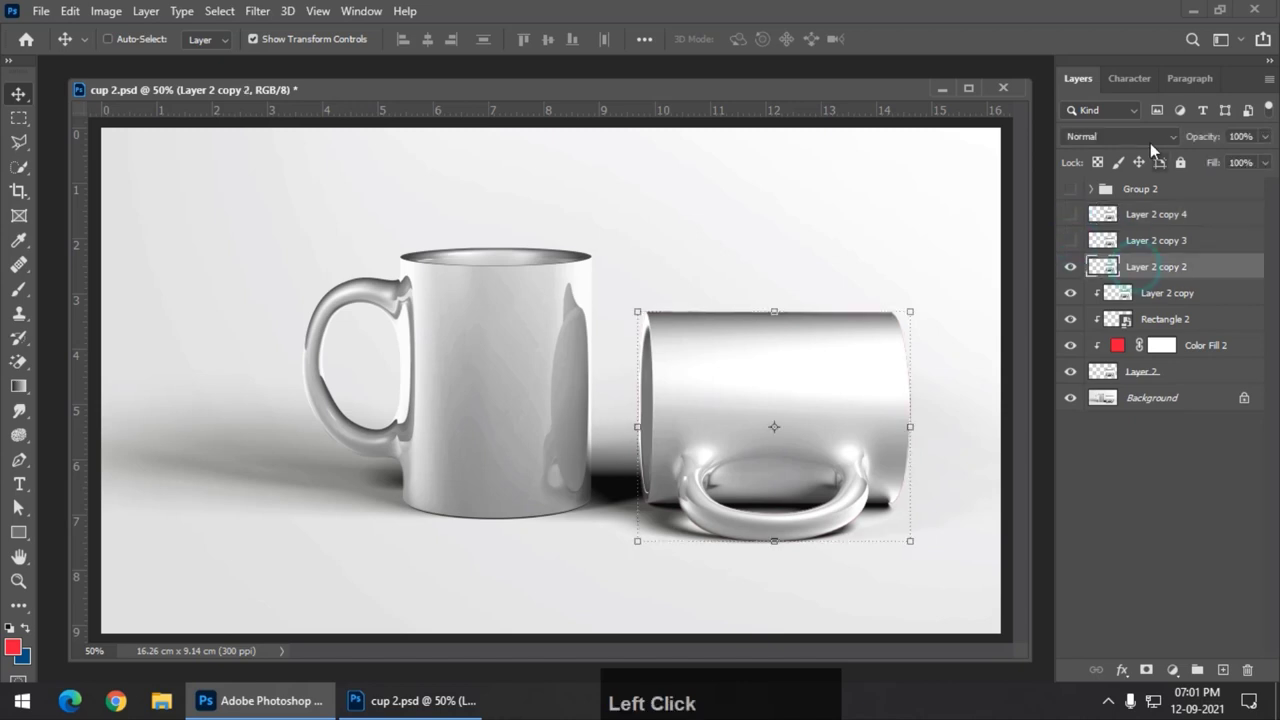
click(1137, 135)
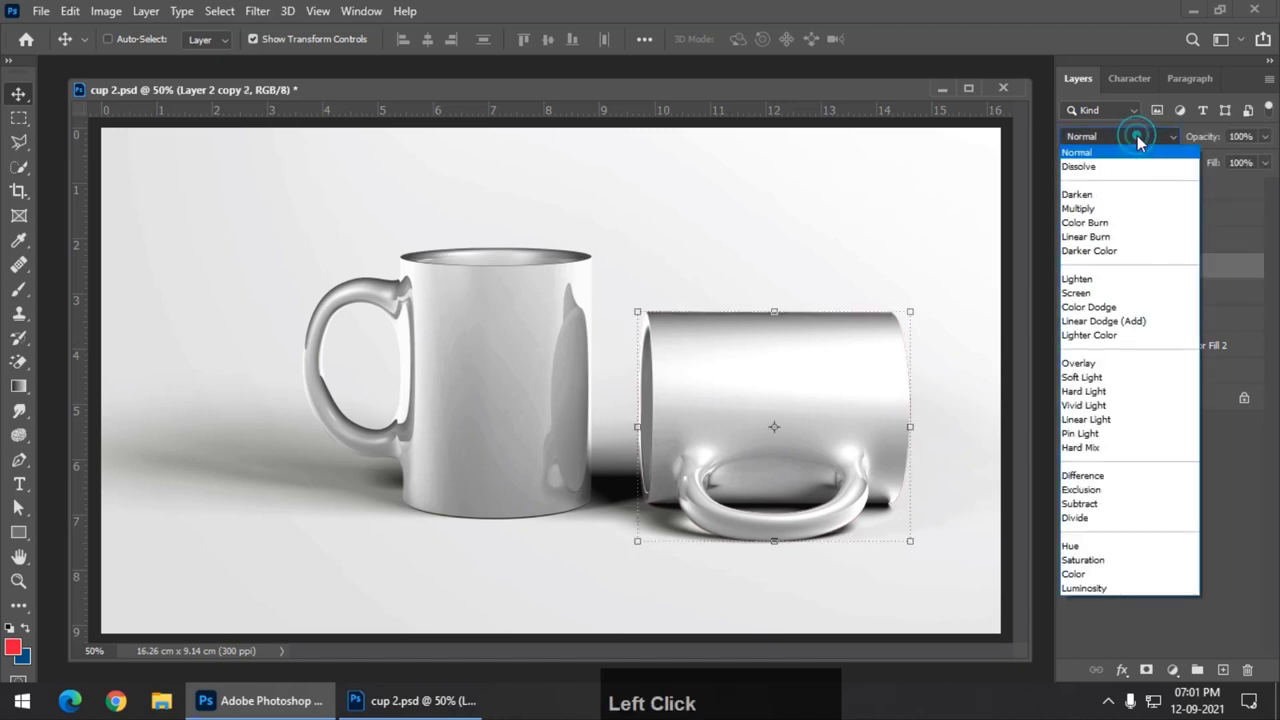
click(1118, 238)
- Add a clipped Levels 4 at 0/1.74/225 to brighten the red mug
click(1172, 670)
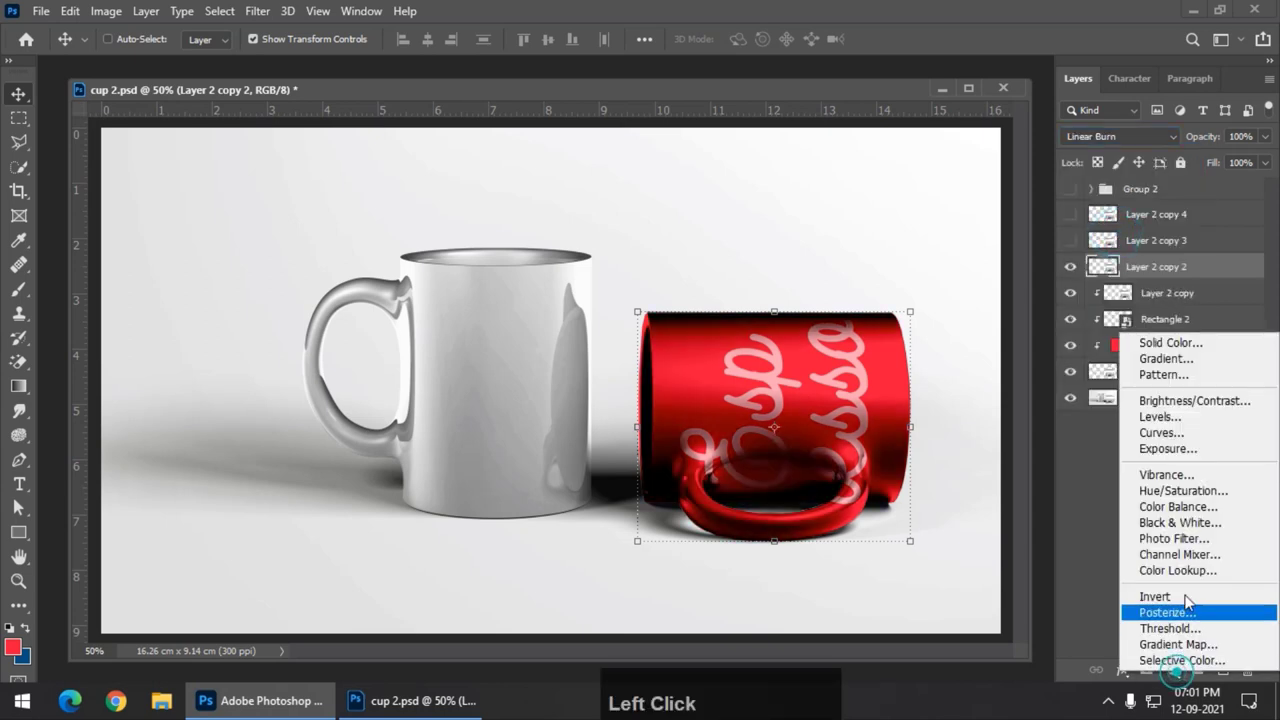
click(1162, 416)
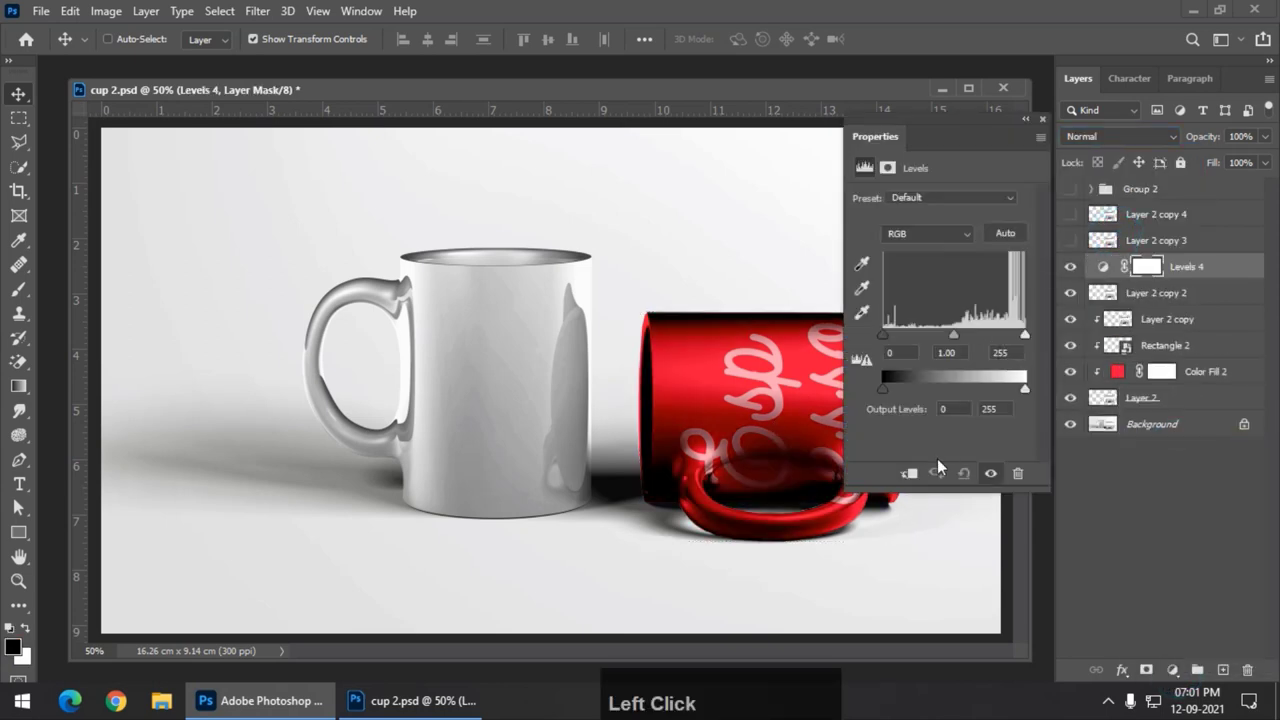
click(910, 475)
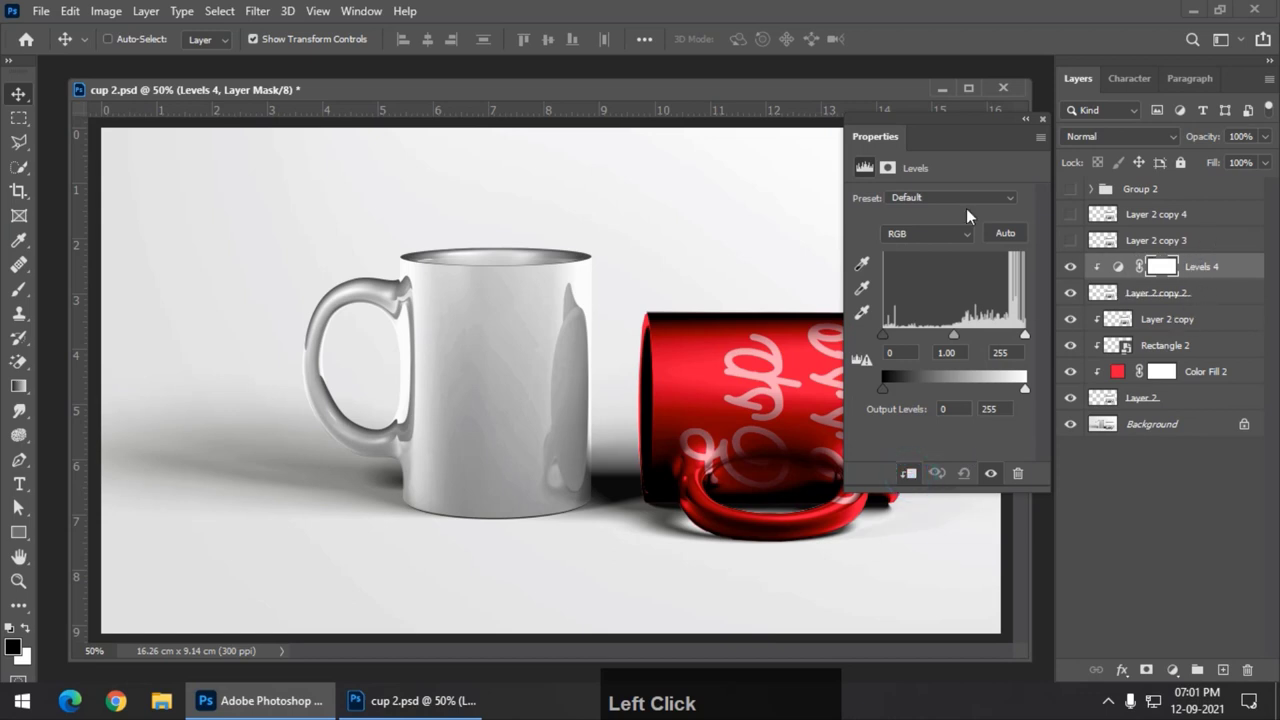
drag(893, 142, 870, 138)
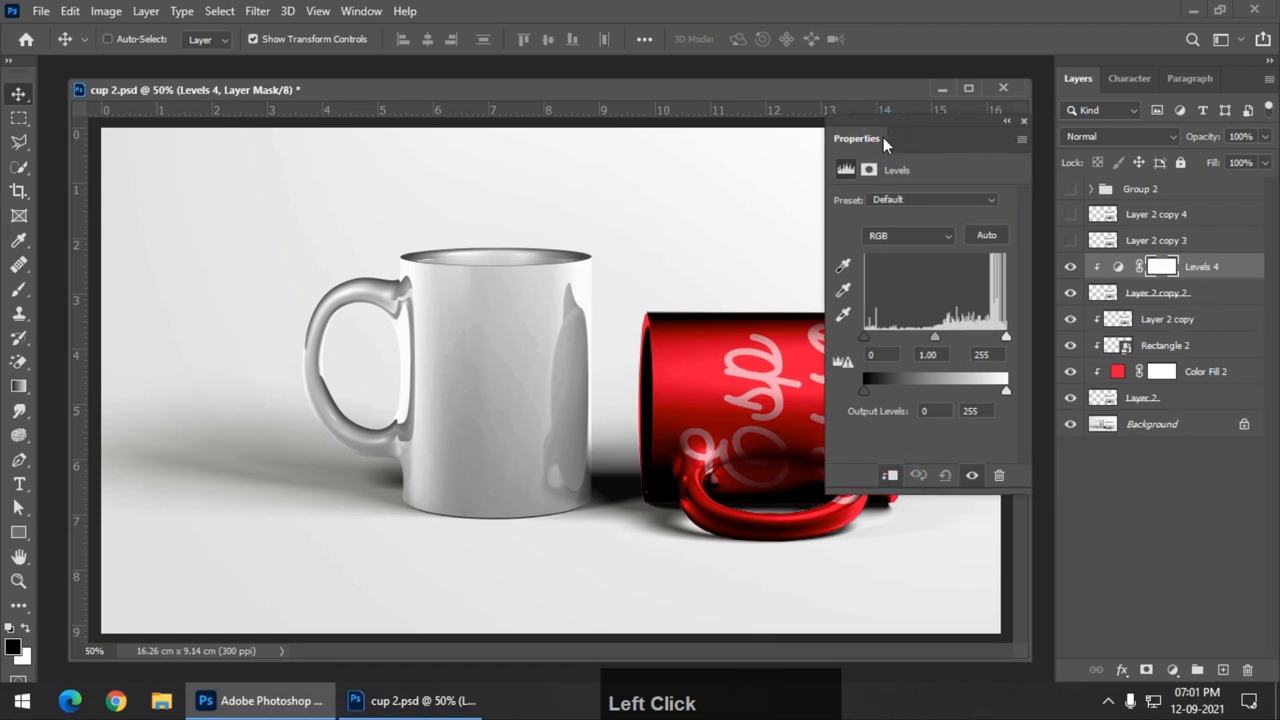
drag(883, 137, 895, 154)
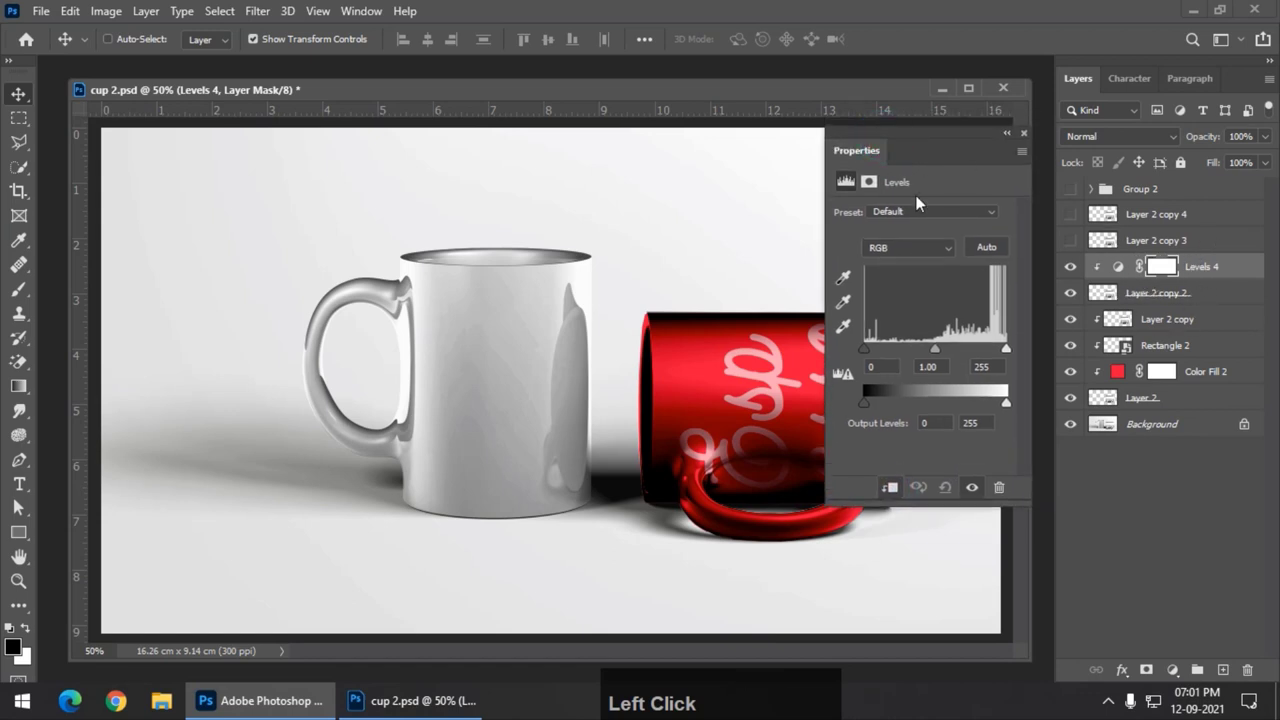
drag(854, 145, 947, 150)
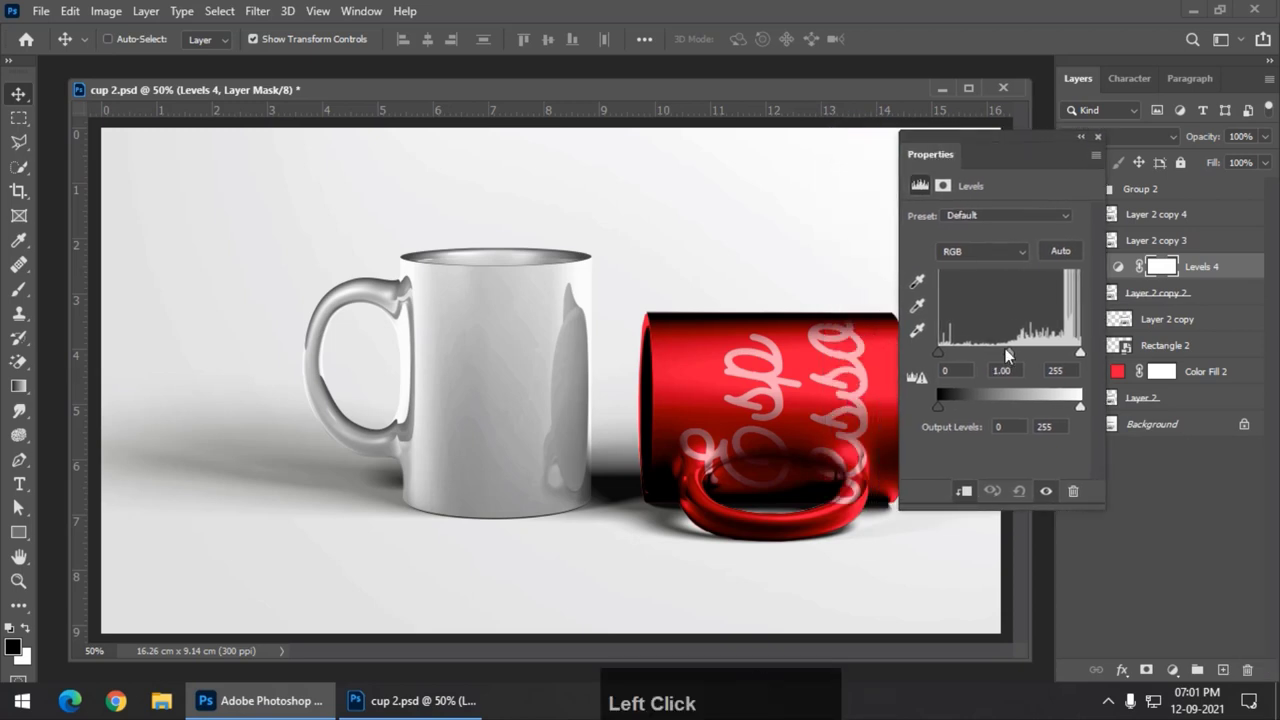
drag(1011, 354, 981, 353)
mouse_move(1079, 353)
mouse_down()
mouse_move(1044, 353)
mouse_move(1063, 356)
mouse_up()
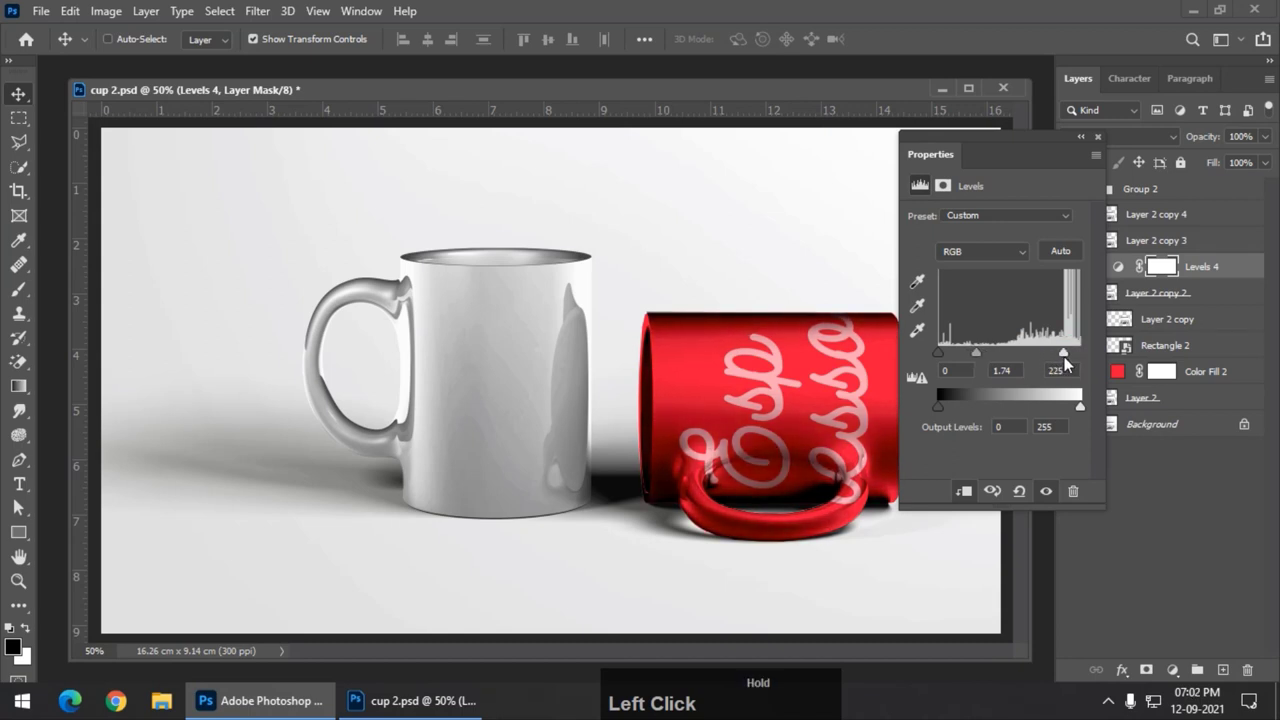
click(1096, 135)
click(1140, 242)
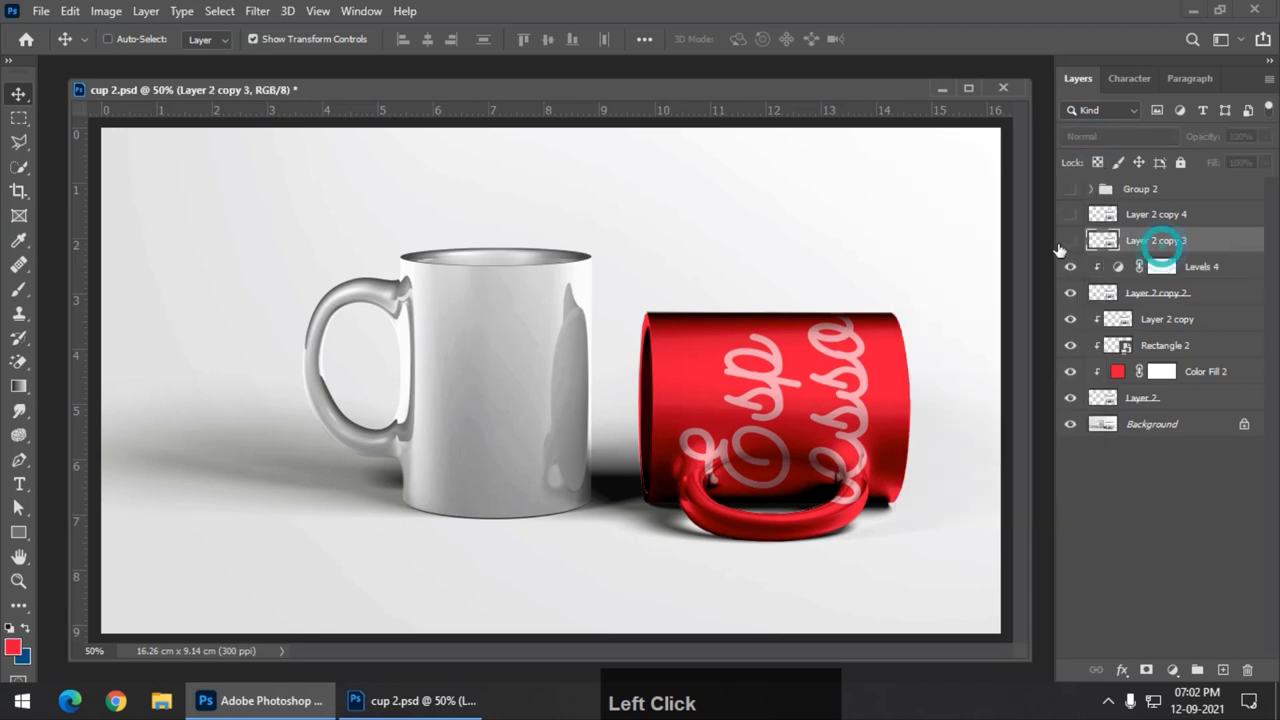
- Show Layer 2 copy 3, set it to Linear Dodge (Add), and add a clipped Levels 5
click(1070, 240)
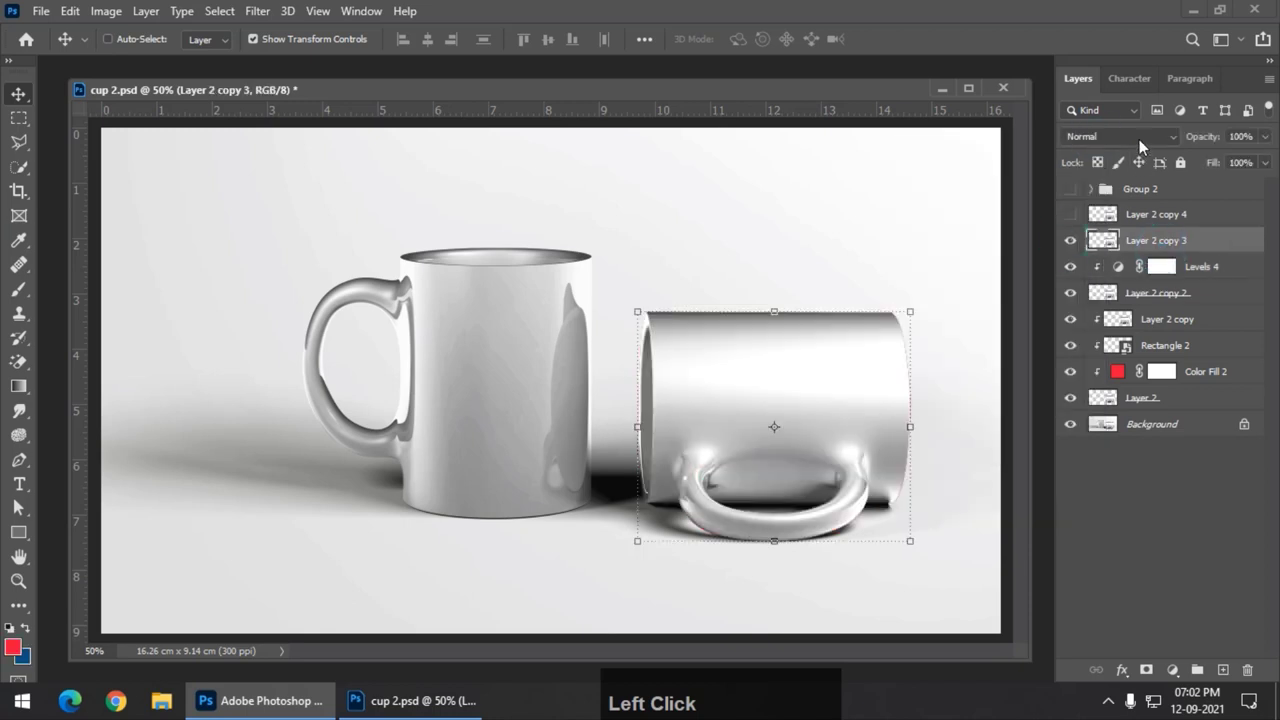
click(1139, 139)
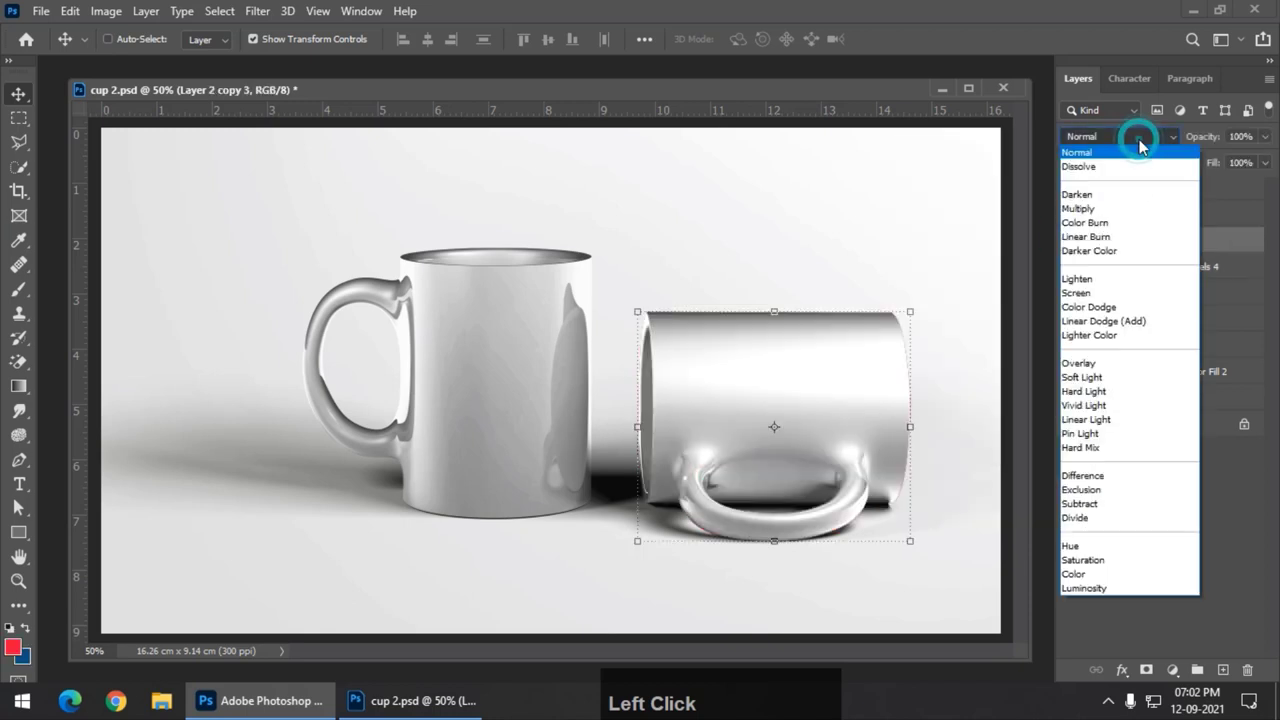
click(1127, 321)
click(1172, 669)
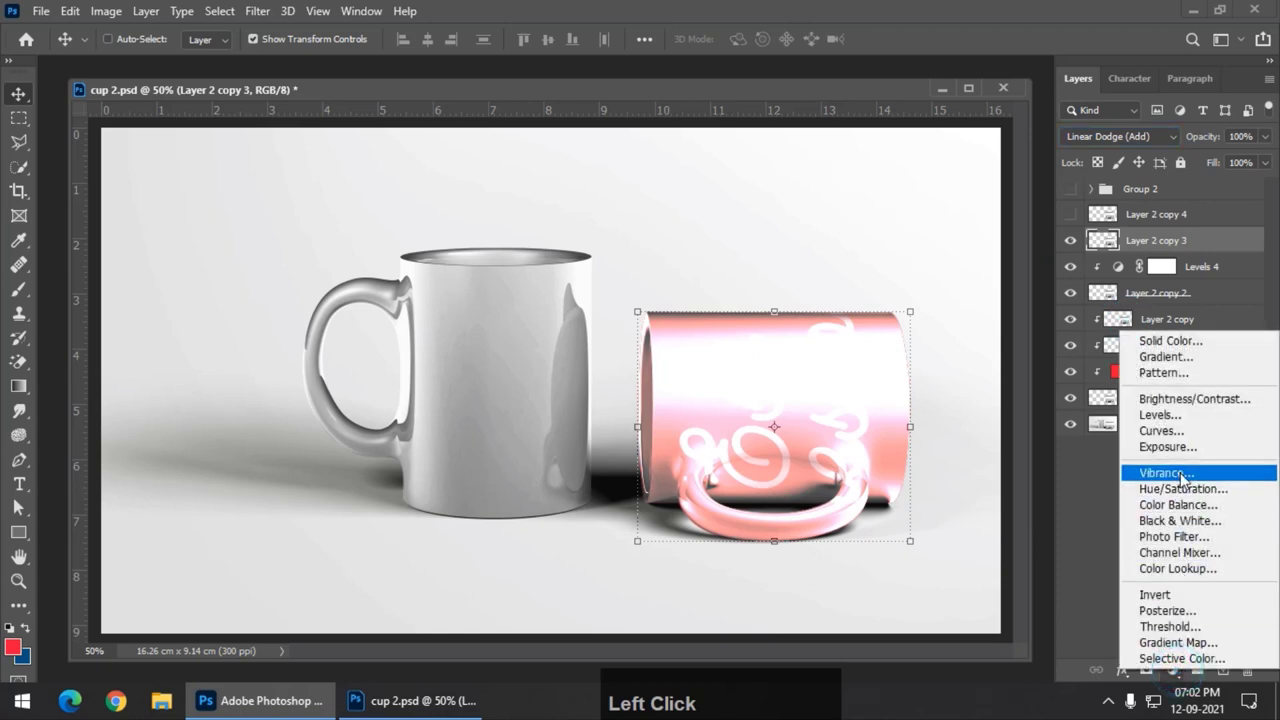
click(1163, 415)
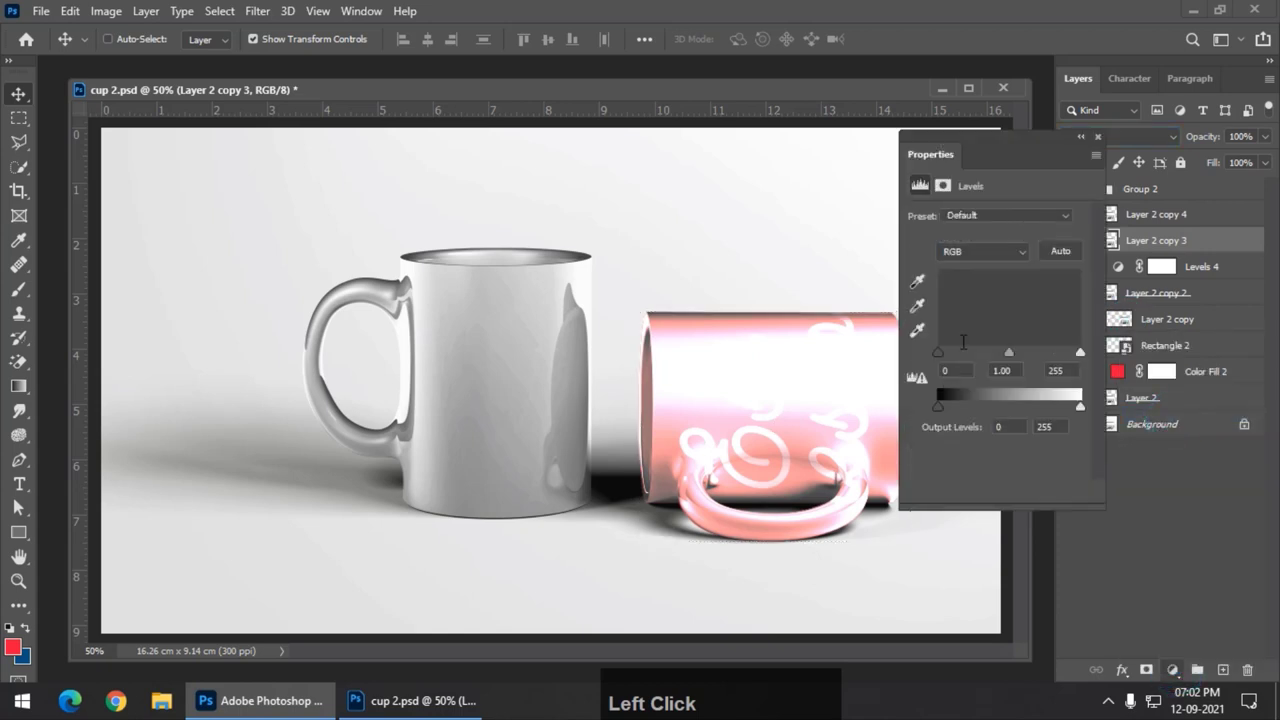
click(963, 491)
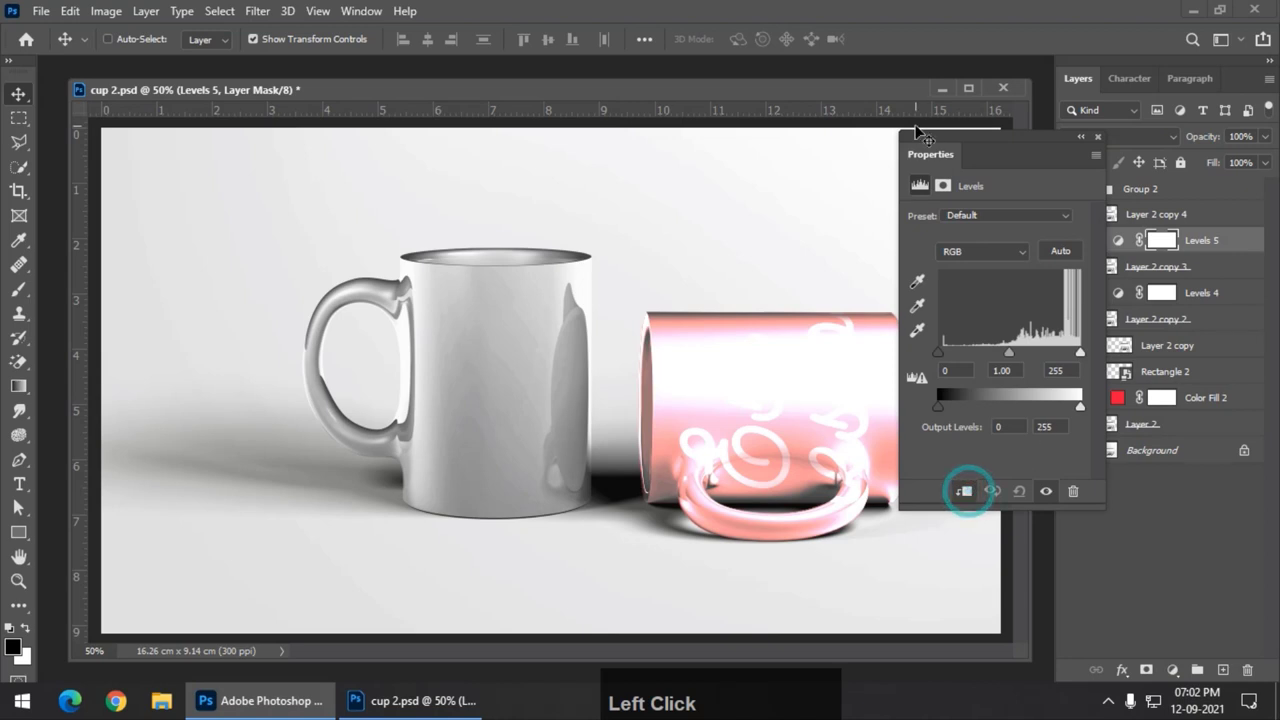
- Set Levels 5 to input 228/0.33/255 with output white 54 for a deeper red
drag(925, 158, 949, 164)
drag(1034, 358, 1073, 357)
drag(962, 358, 1072, 358)
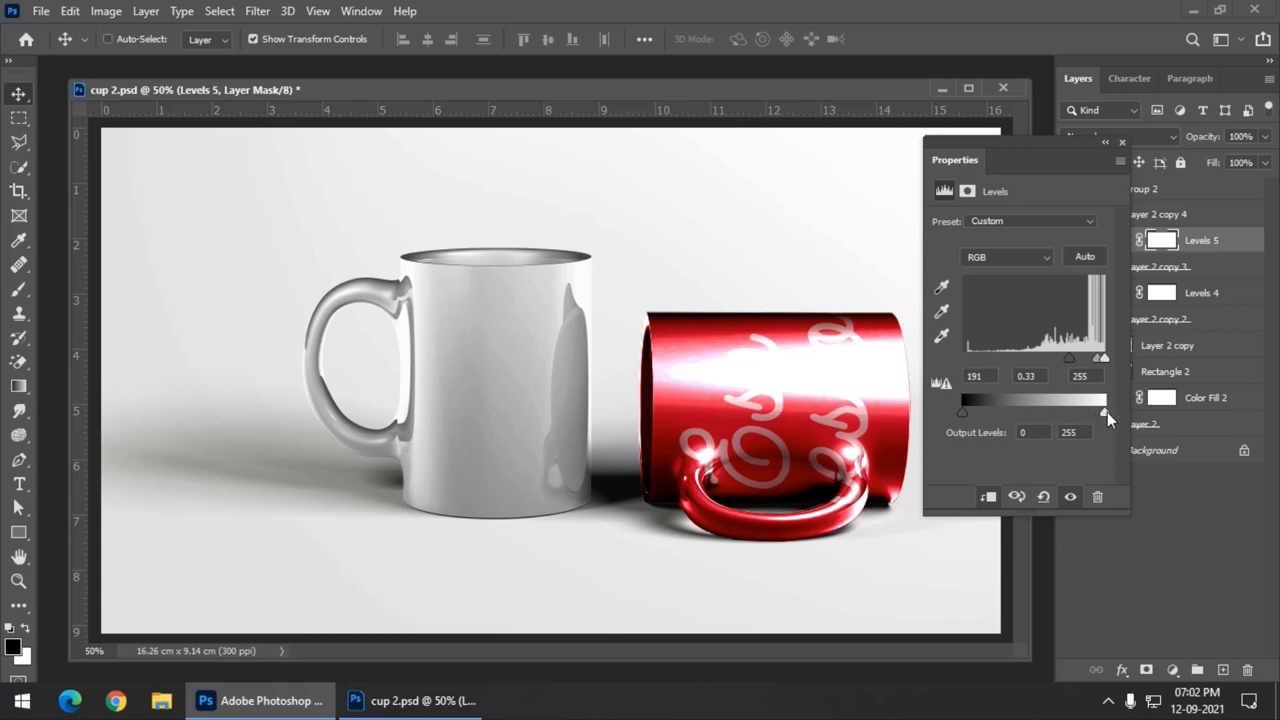
drag(1104, 412, 1035, 414)
mouse_move(1070, 358)
mouse_down()
mouse_move(1089, 360)
mouse_move(1057, 364)
mouse_up()
click(1032, 412)
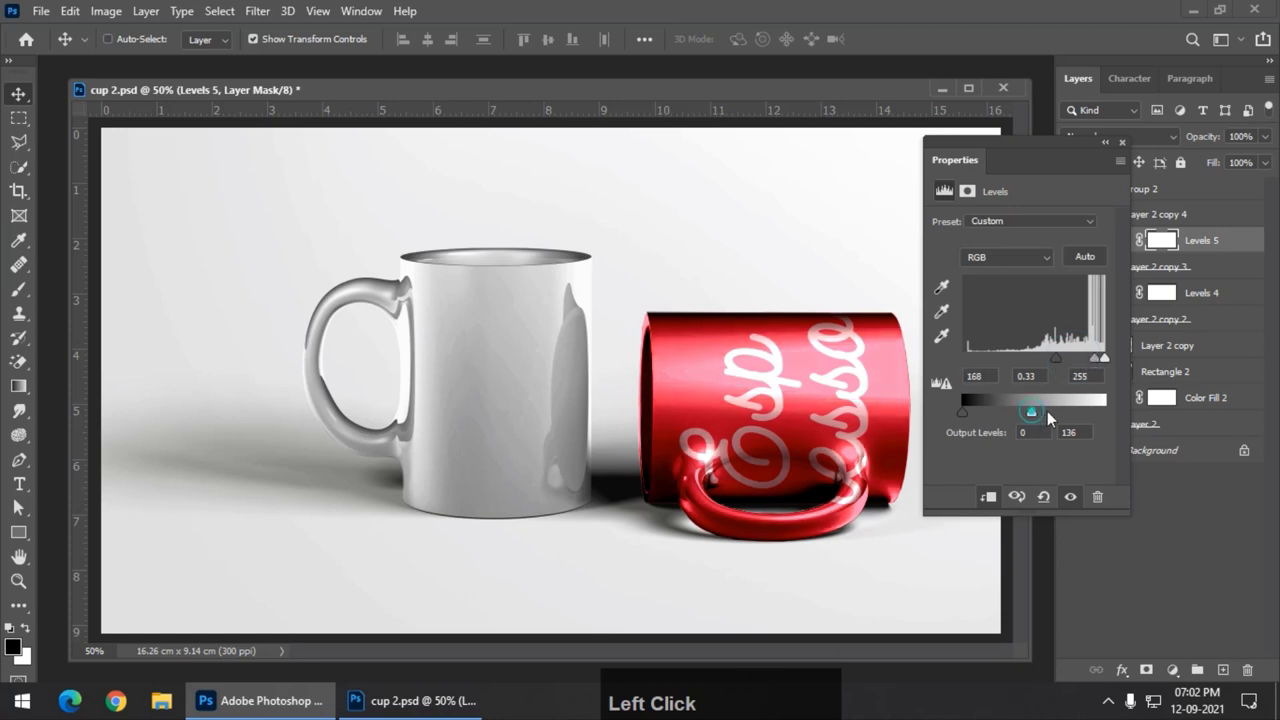
drag(1048, 418, 1013, 414)
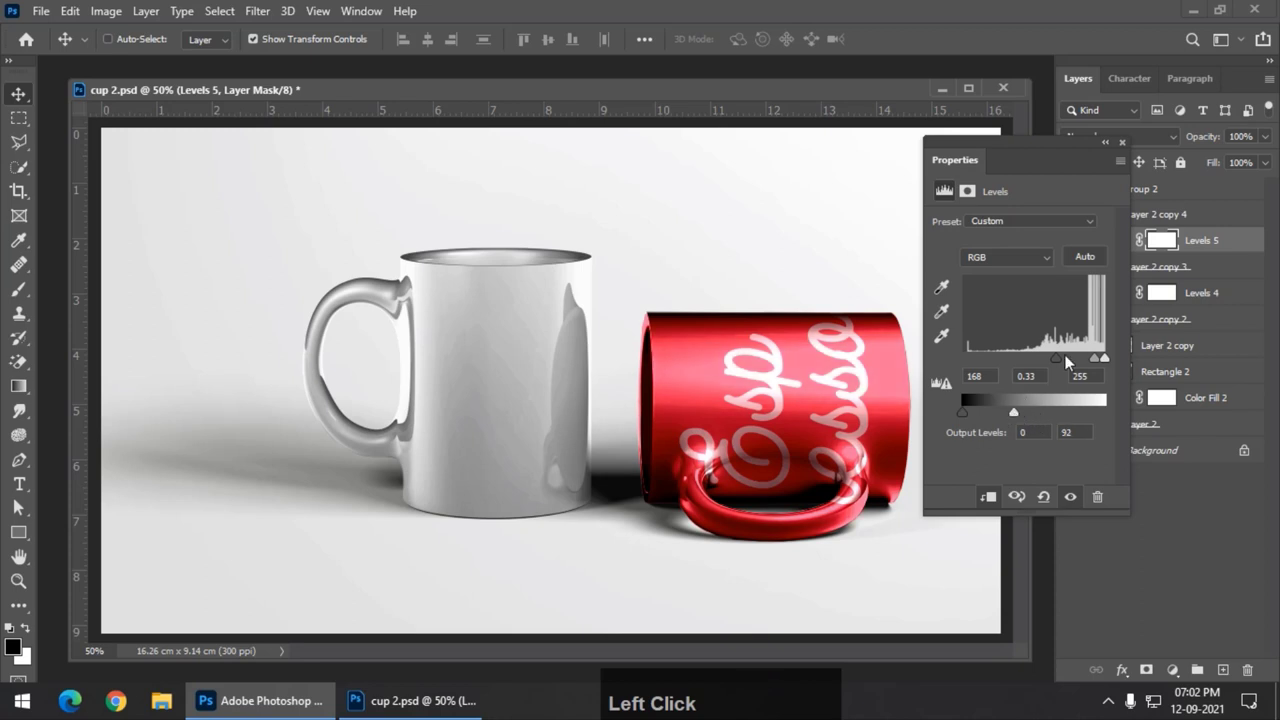
drag(1064, 364, 1093, 367)
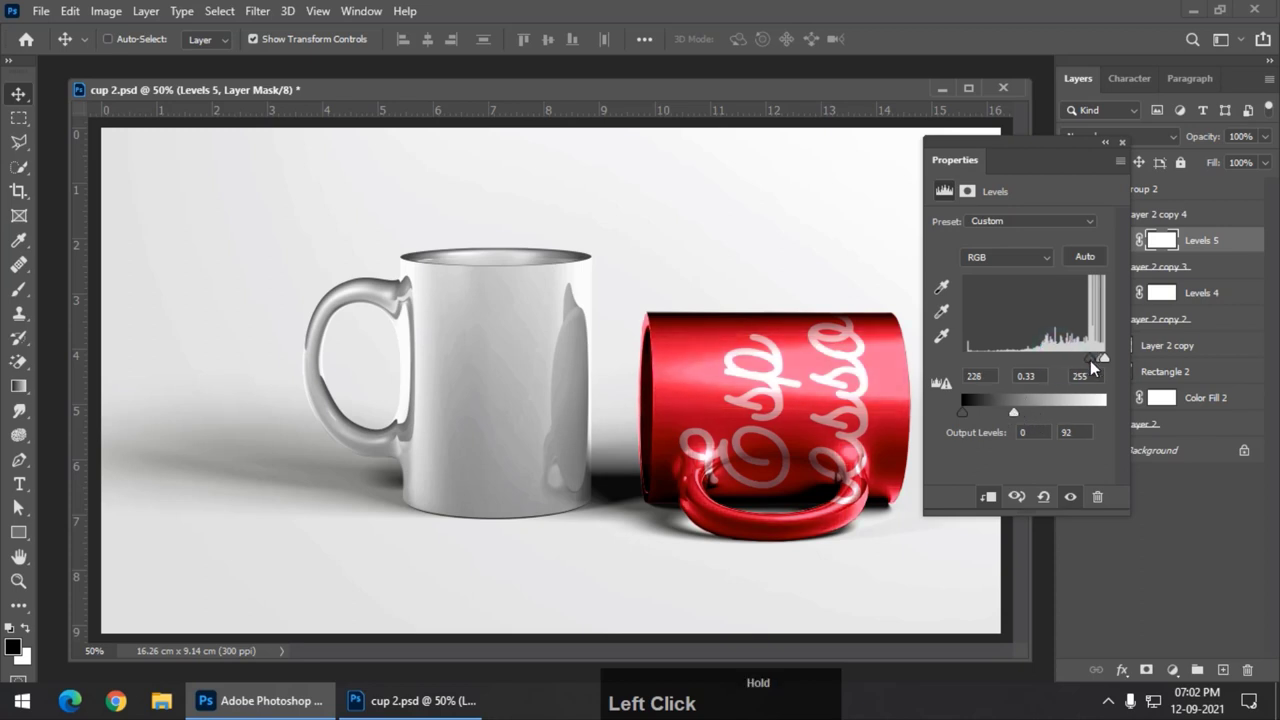
drag(1017, 417, 994, 418)
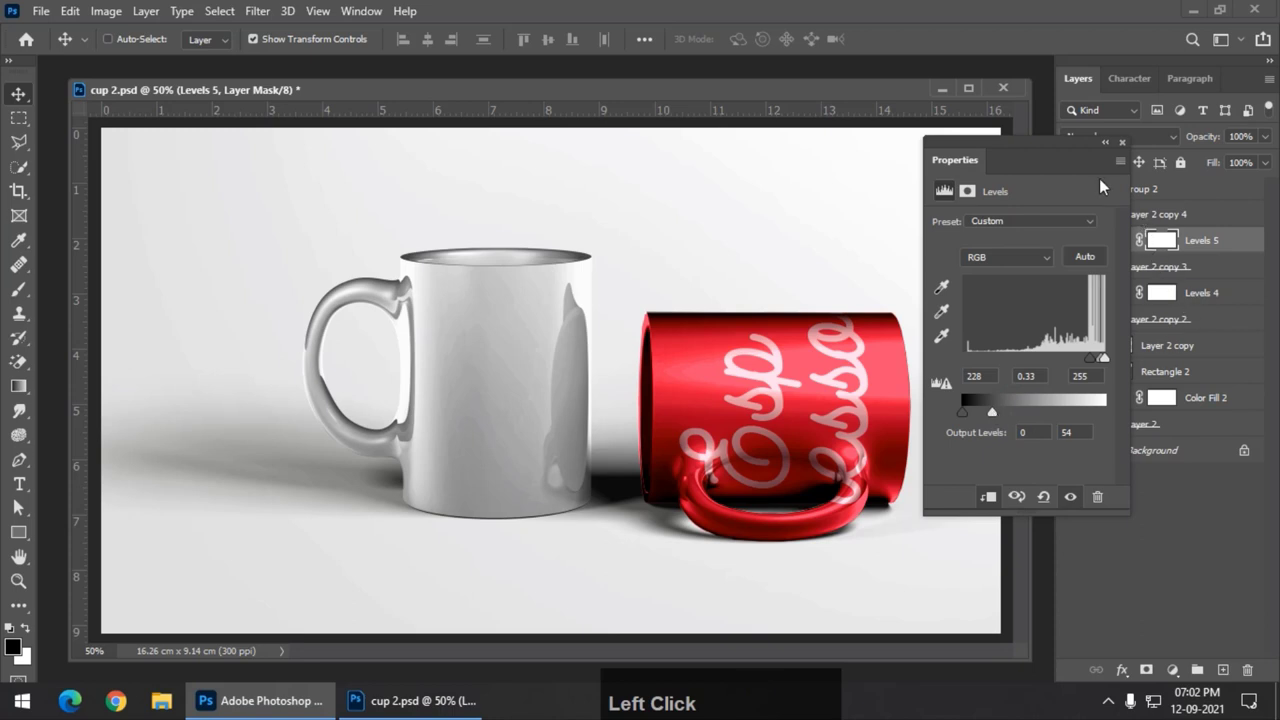
drag(988, 156, 910, 155)
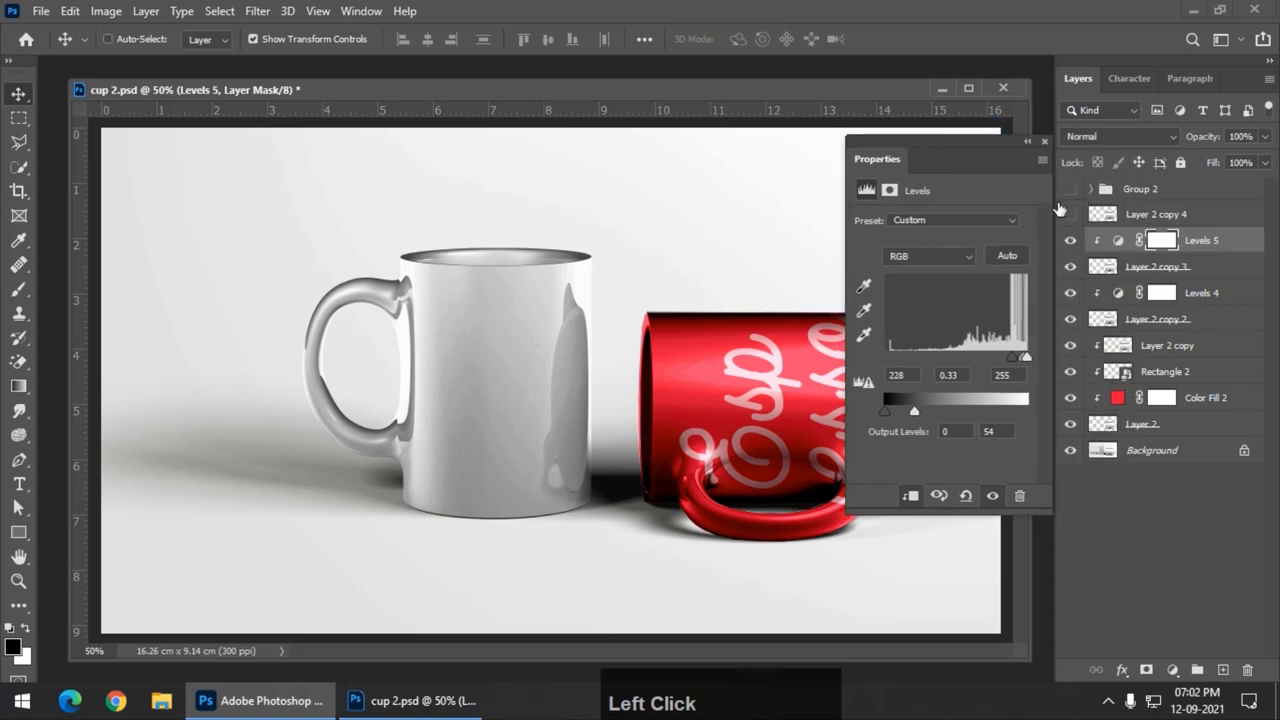
click(1070, 189)
- Set Layer 2 copy 4 to Screen and add a Levels 6 adjustment clipped to it
click(1132, 214)
click(1120, 136)
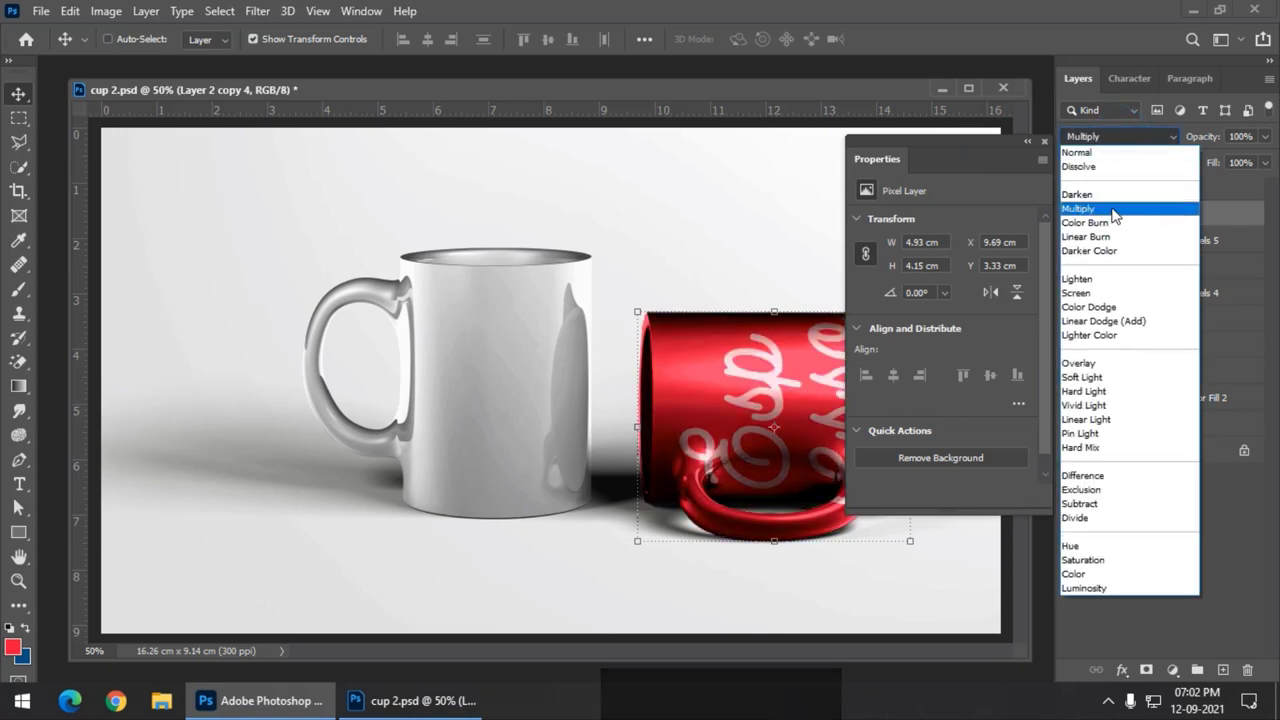
click(1078, 293)
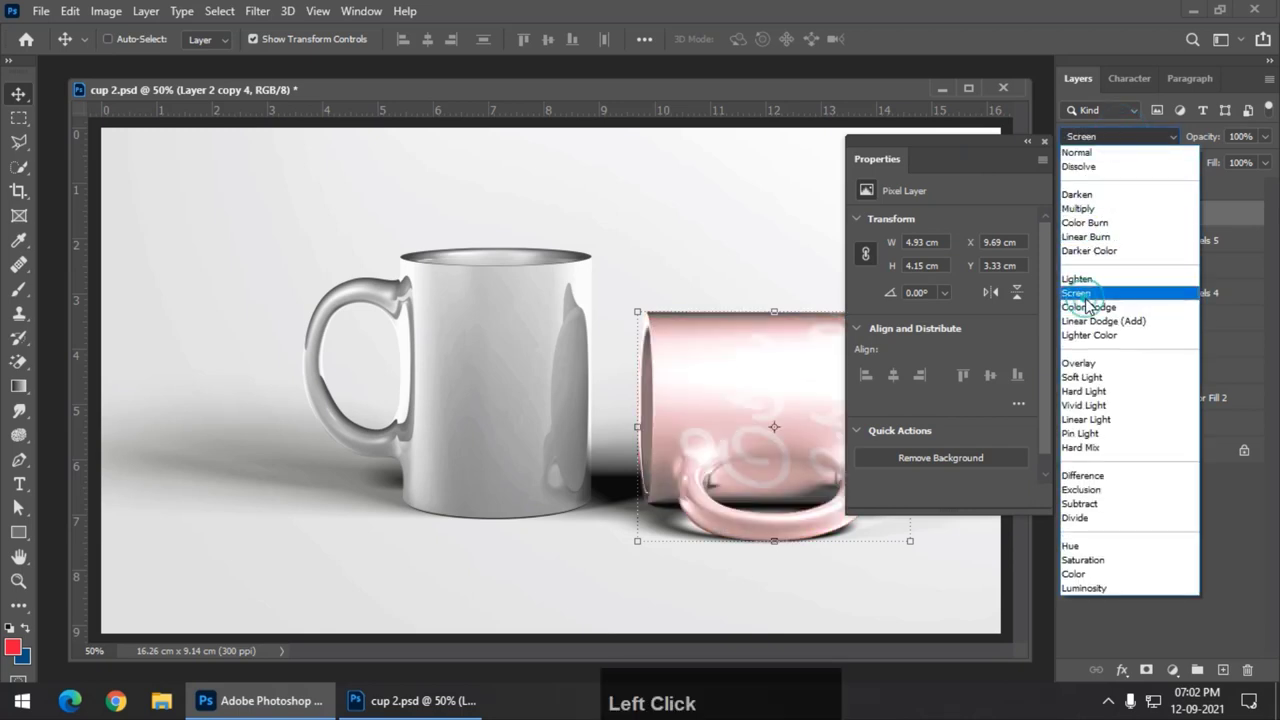
click(1170, 670)
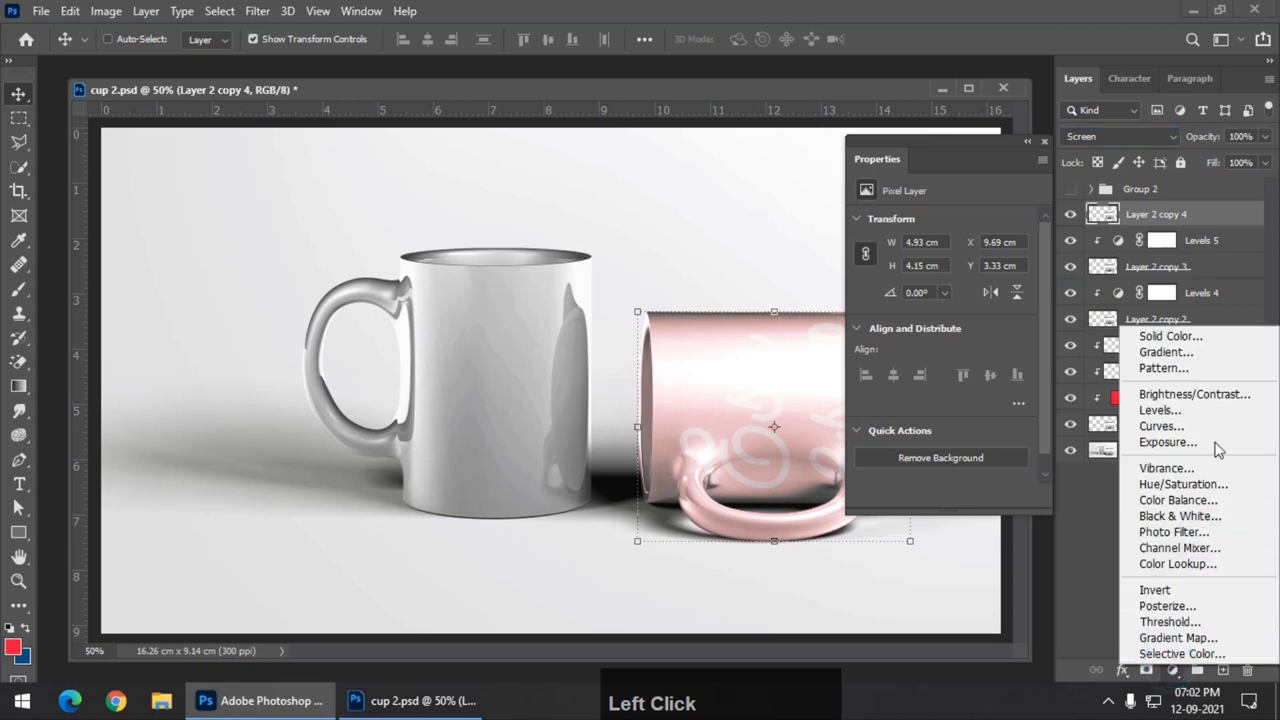
click(1177, 415)
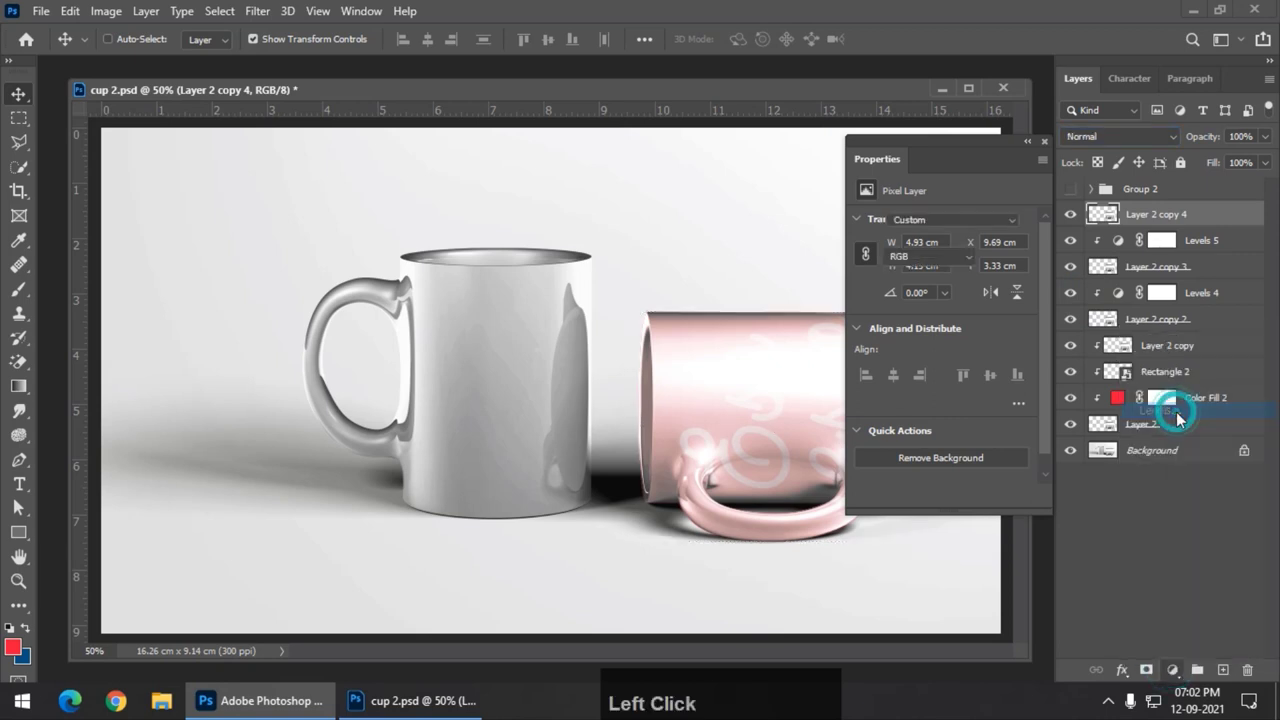
drag(872, 154, 907, 163)
click(947, 507)
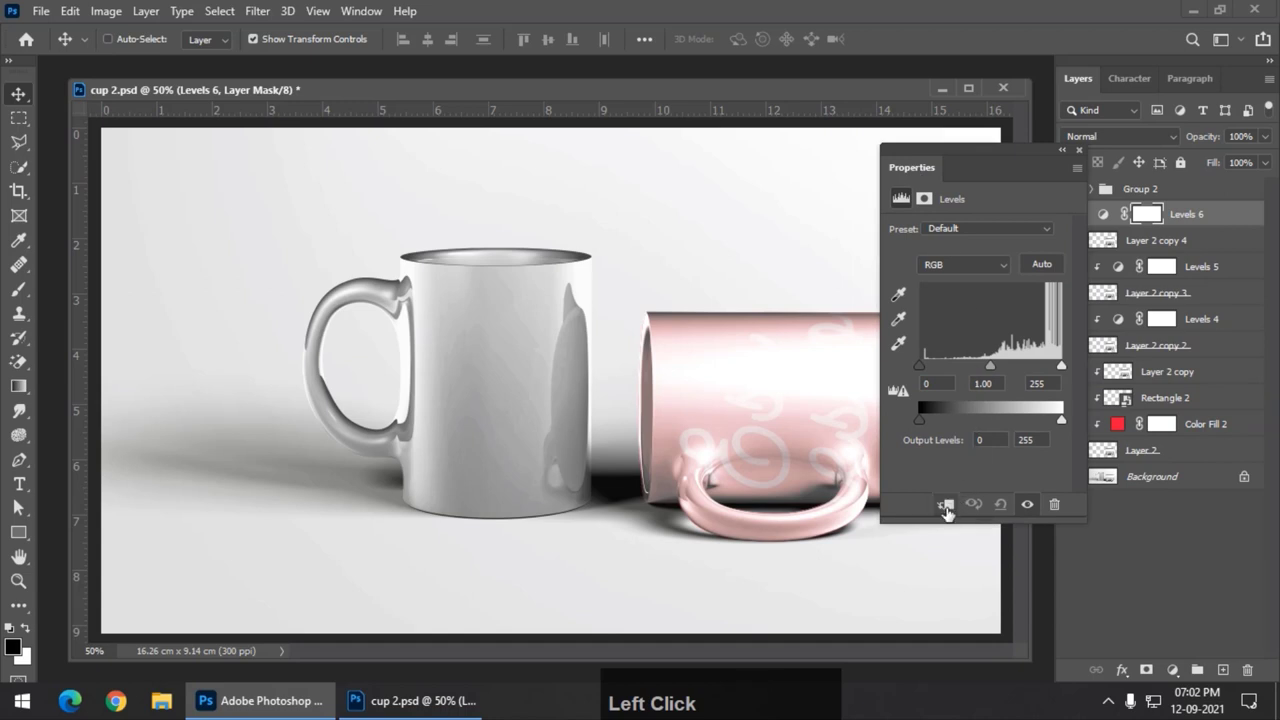
click(946, 507)
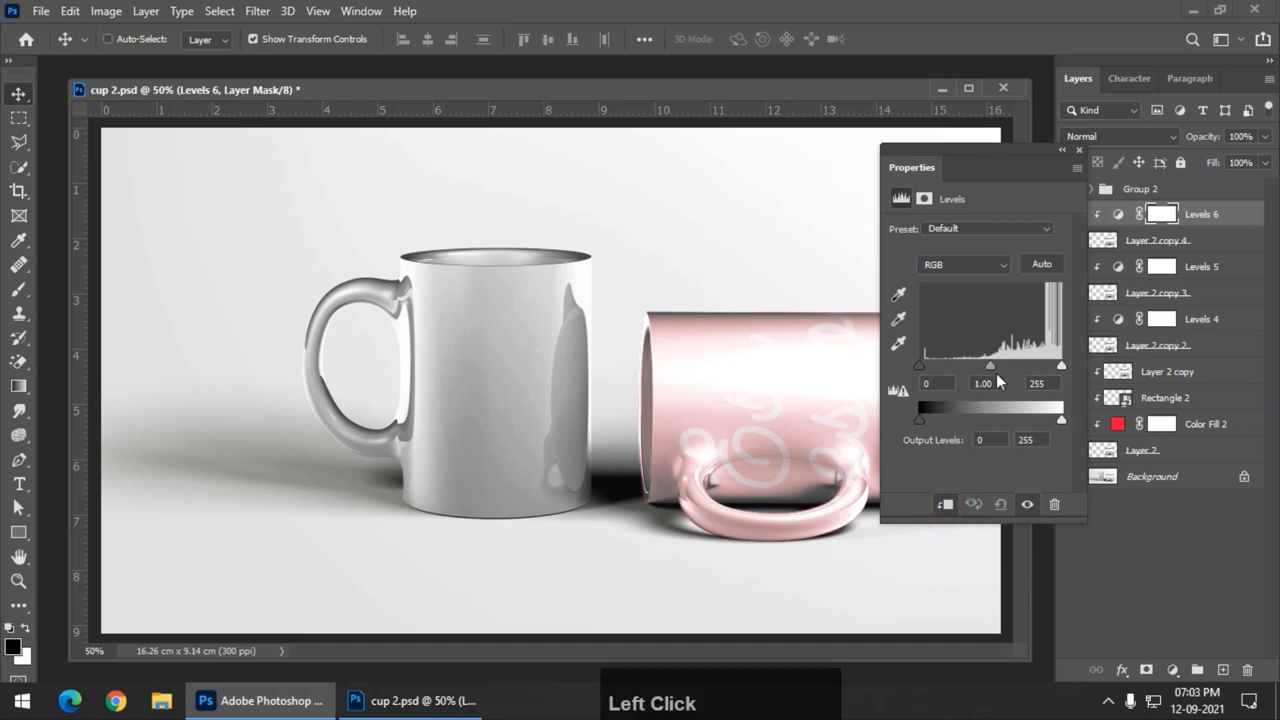
- Set Levels 6 to input 210/0.47/255 with output white 29
drag(917, 167, 984, 172)
drag(1058, 373, 1087, 370)
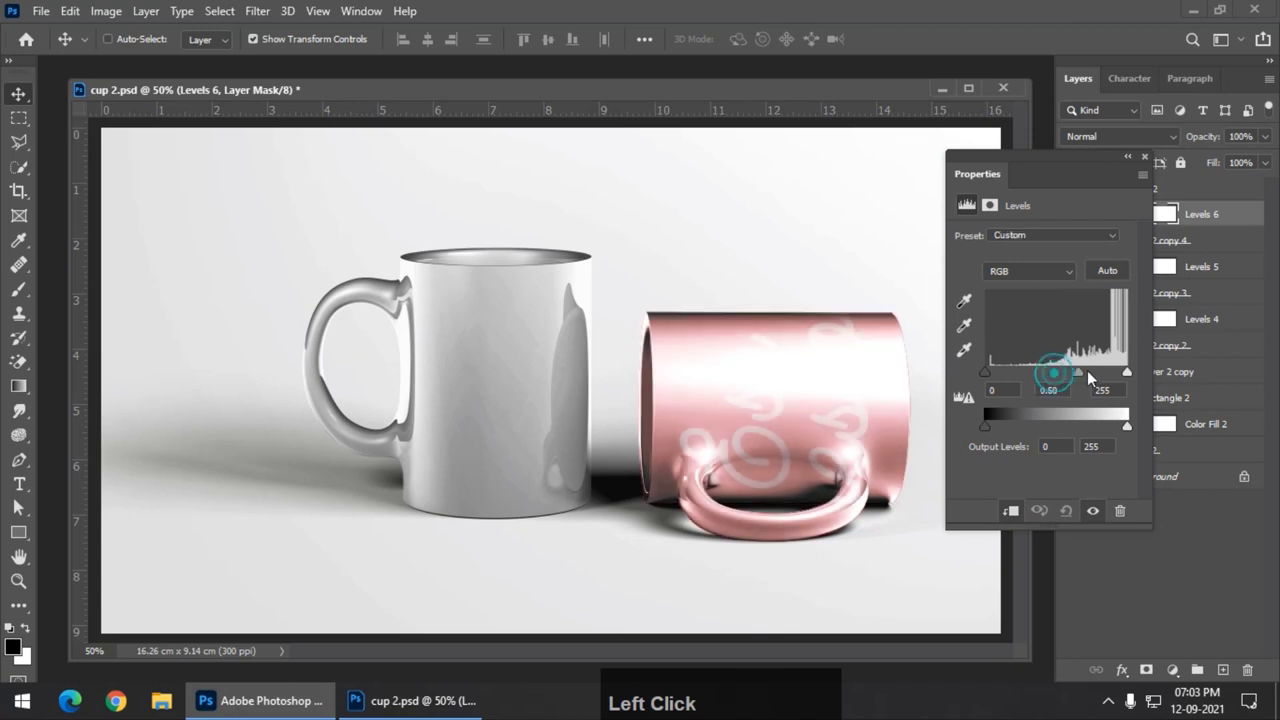
drag(986, 372, 1105, 373)
drag(1127, 425, 1042, 427)
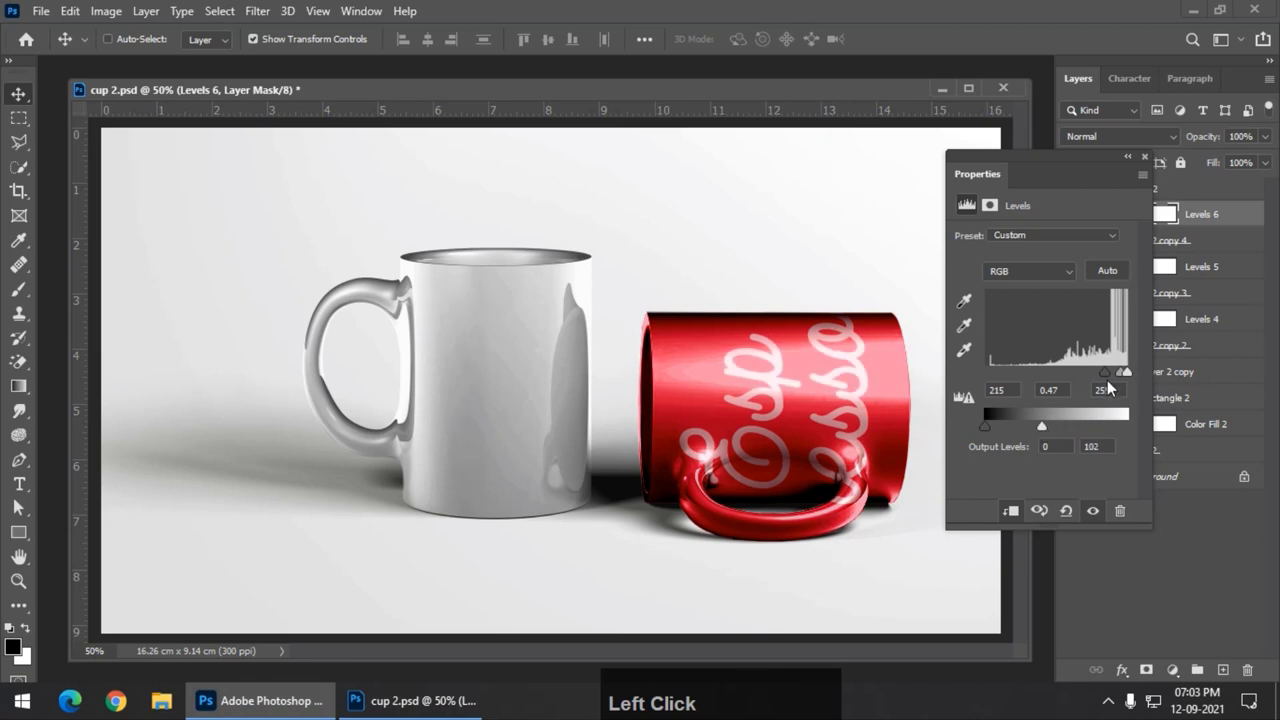
mouse_move(1104, 373)
mouse_down()
mouse_move(1134, 373)
mouse_move(1102, 373)
mouse_up()
drag(1044, 423, 1001, 425)
click(1145, 157)
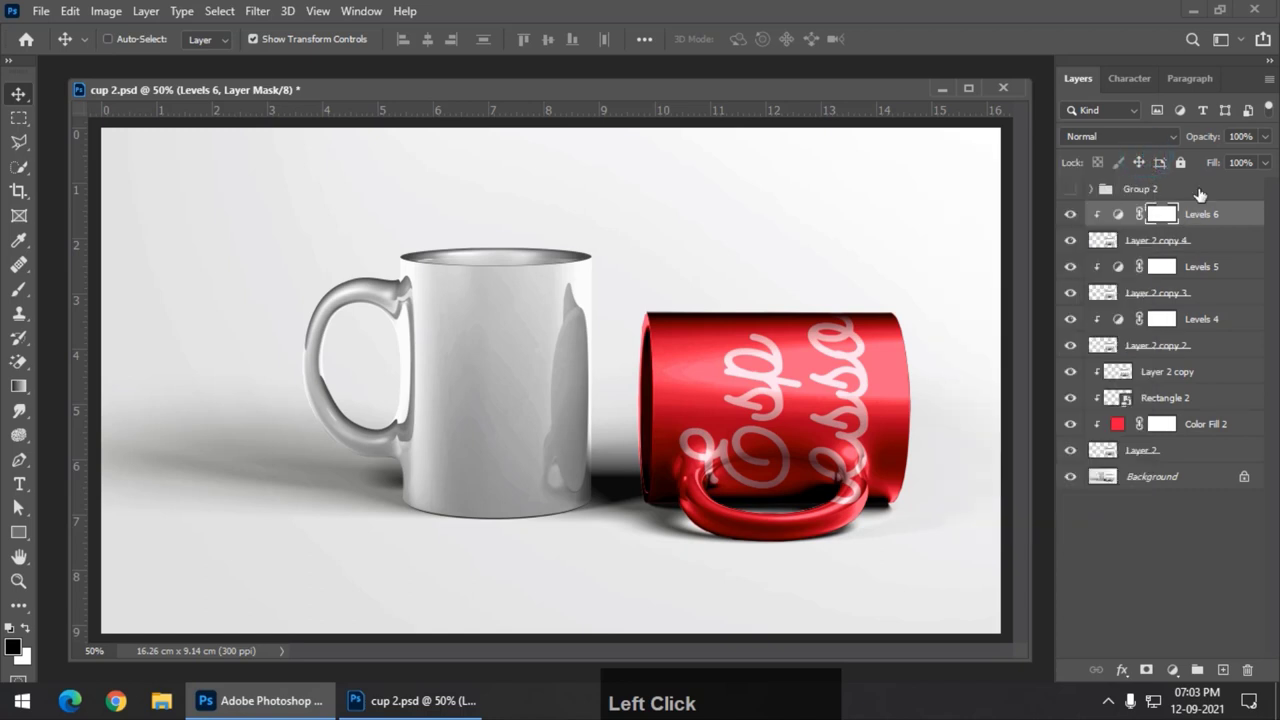
- Group the red mug's layers (Layer 2 copies and Levels 4–5) into Group 3
ctrl+click(1216, 240)
ctrl+click(1212, 266)
ctrl+click(1214, 292)
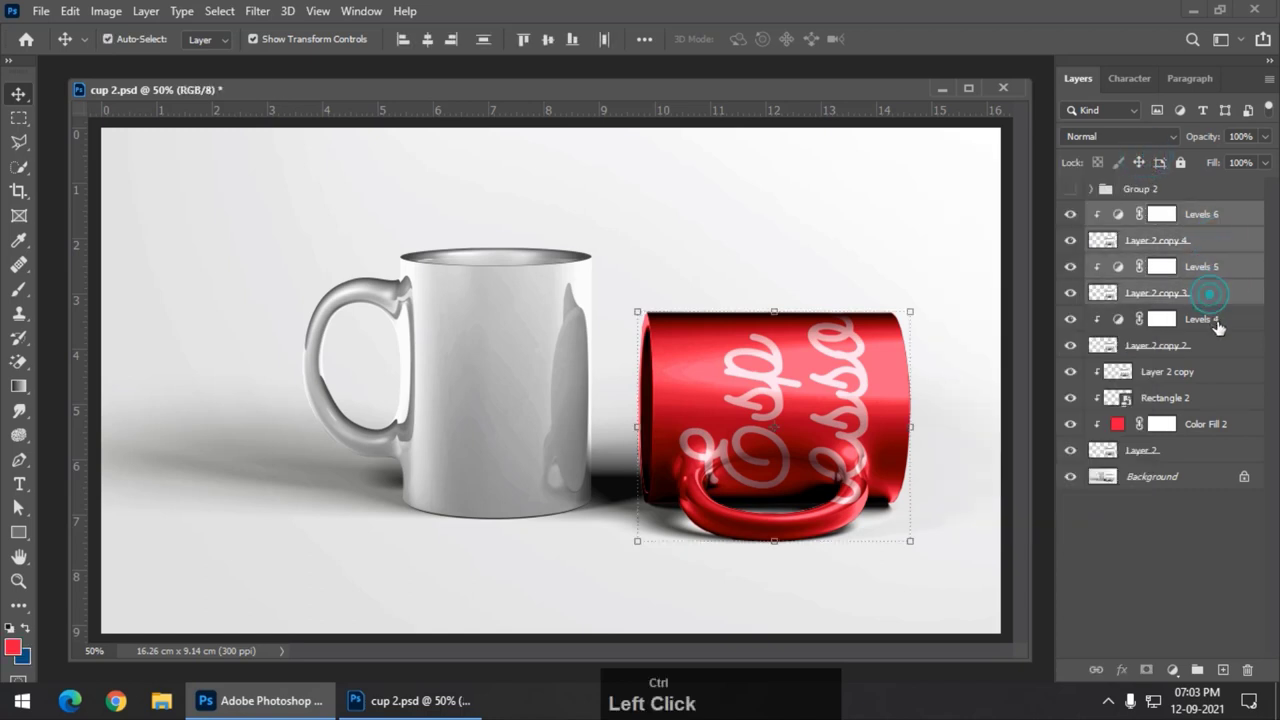
ctrl+click(1214, 319)
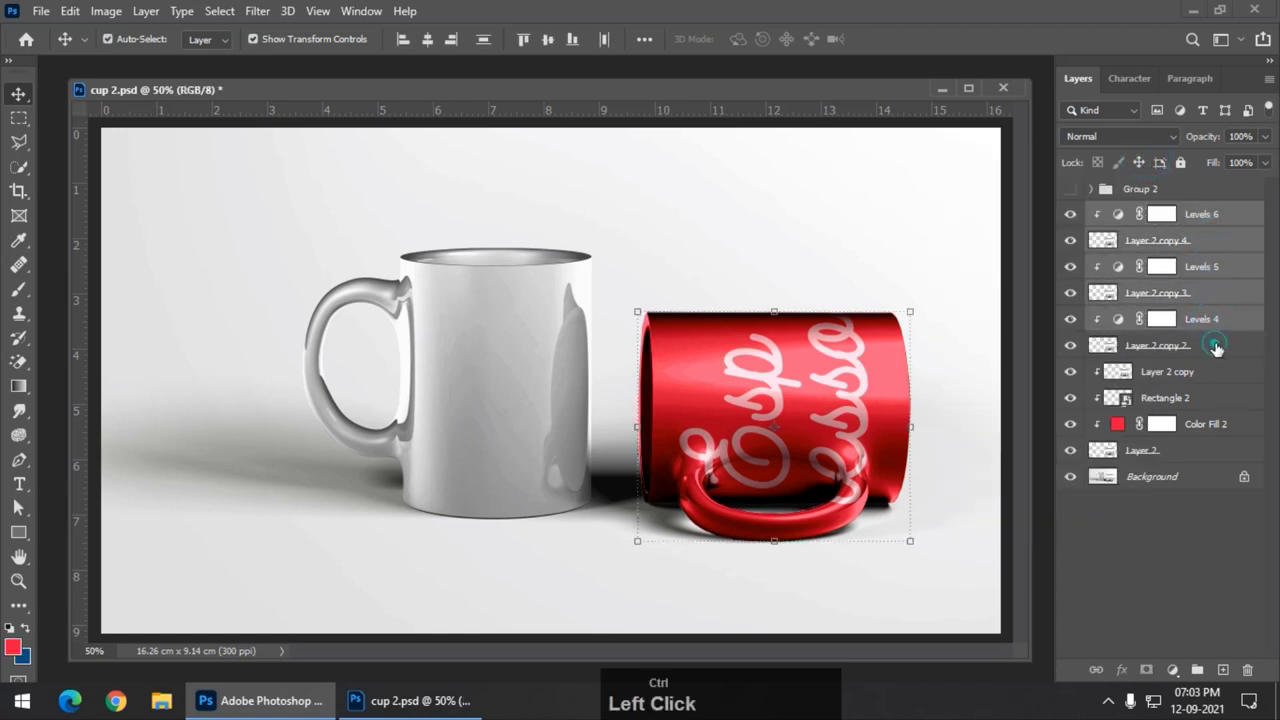
ctrl+click(1220, 345)
key(ctrl+g)
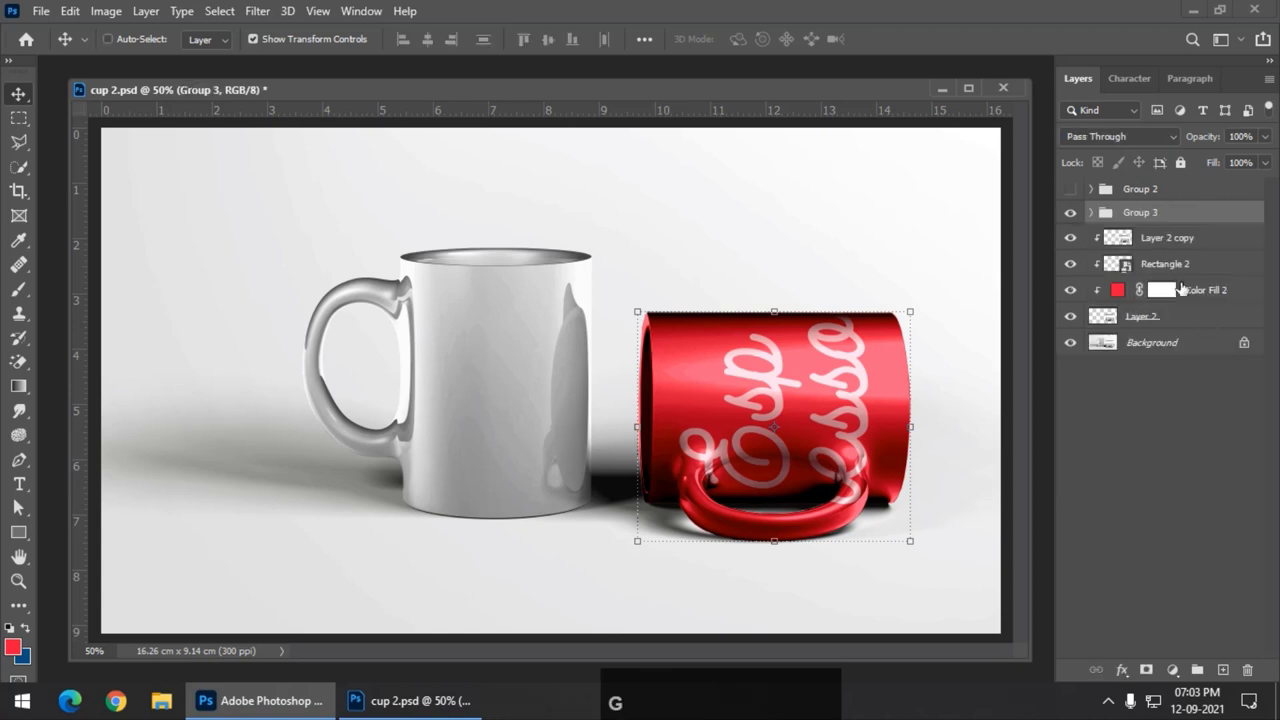
- Check Group 3's contents, then make Group 2 visible to show the blue Espresso mug
click(1072, 213)
click(1072, 213)
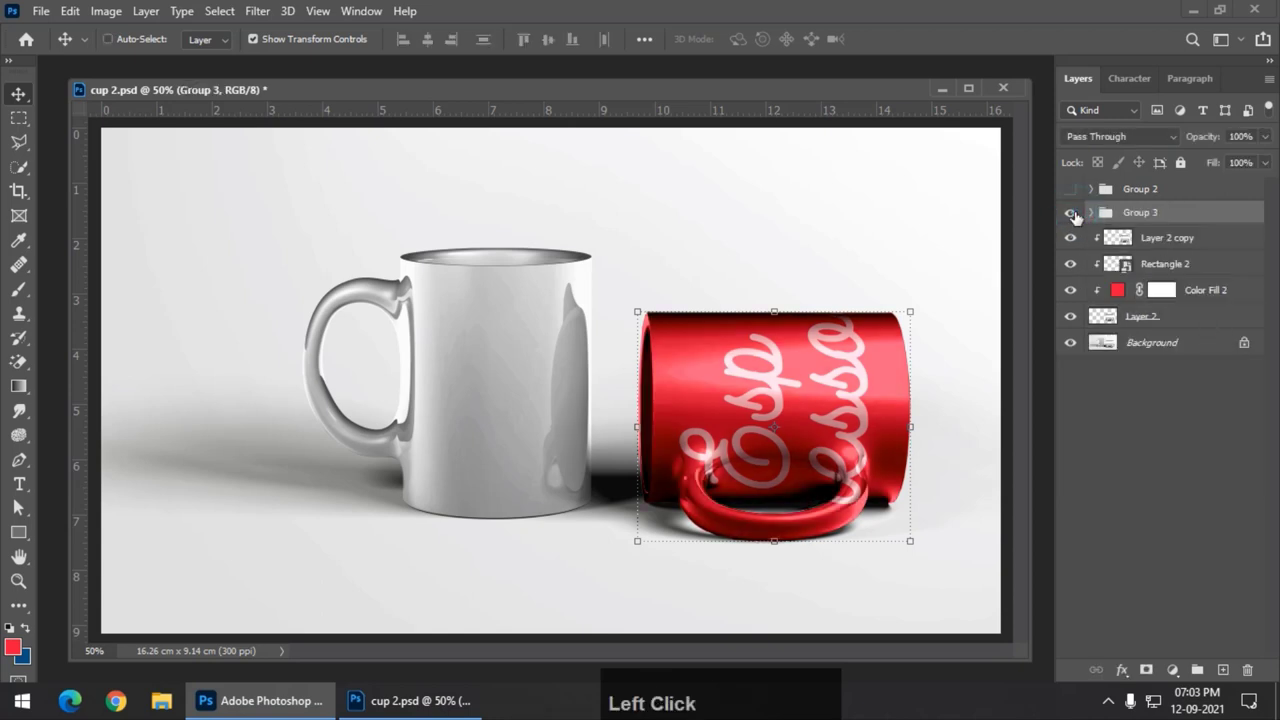
click(1070, 189)
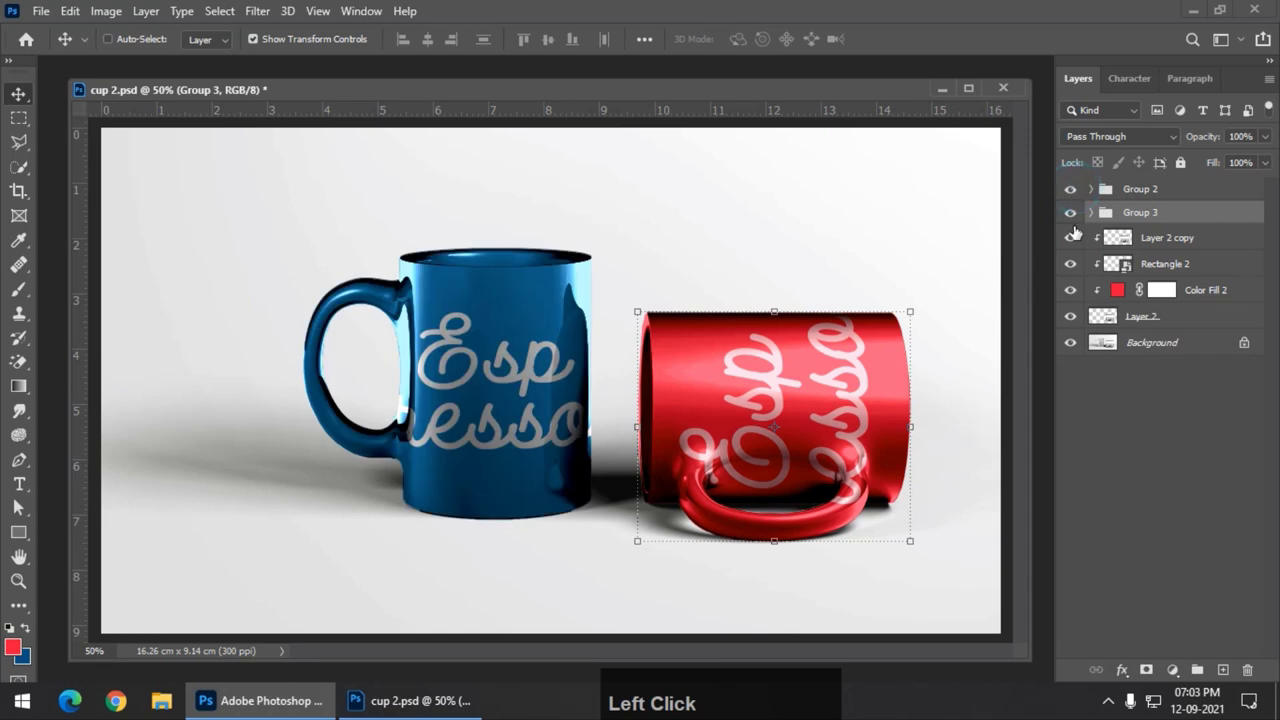
- Switch to the Rectangular Marquee tool and zoom in on the two mugs, then zoom out
click(19, 117)
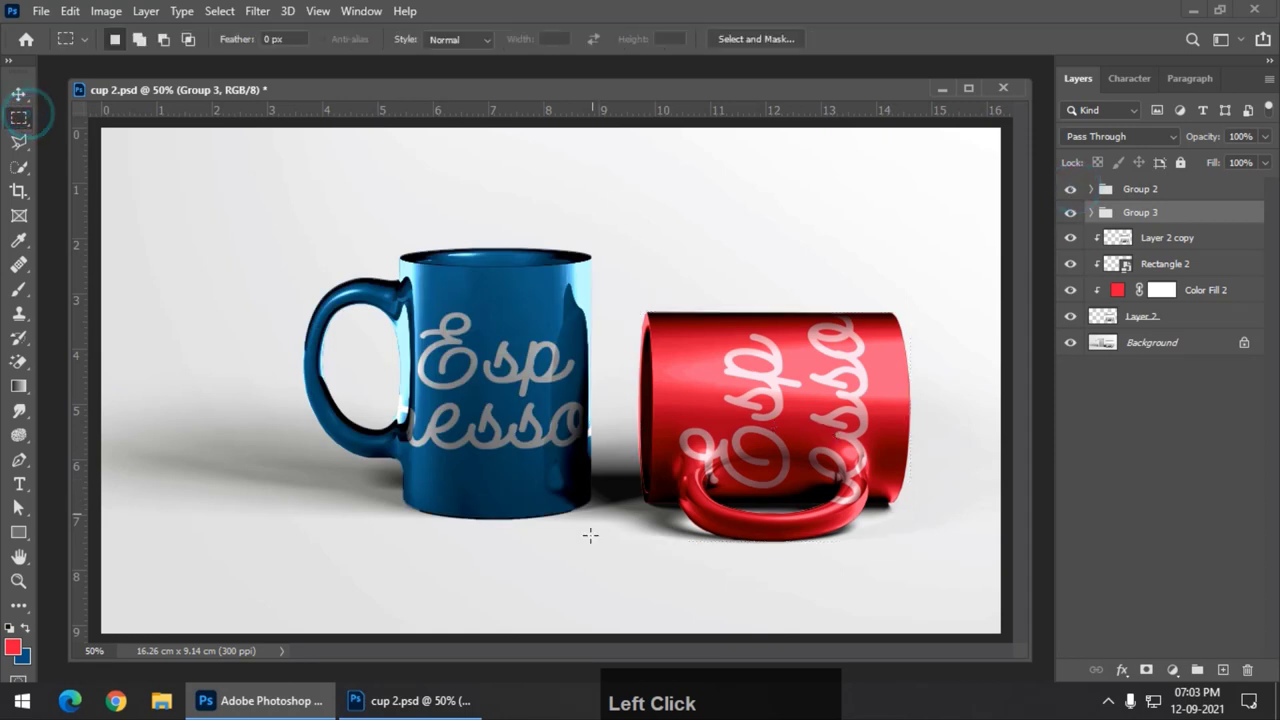
key(ctrl+equal)
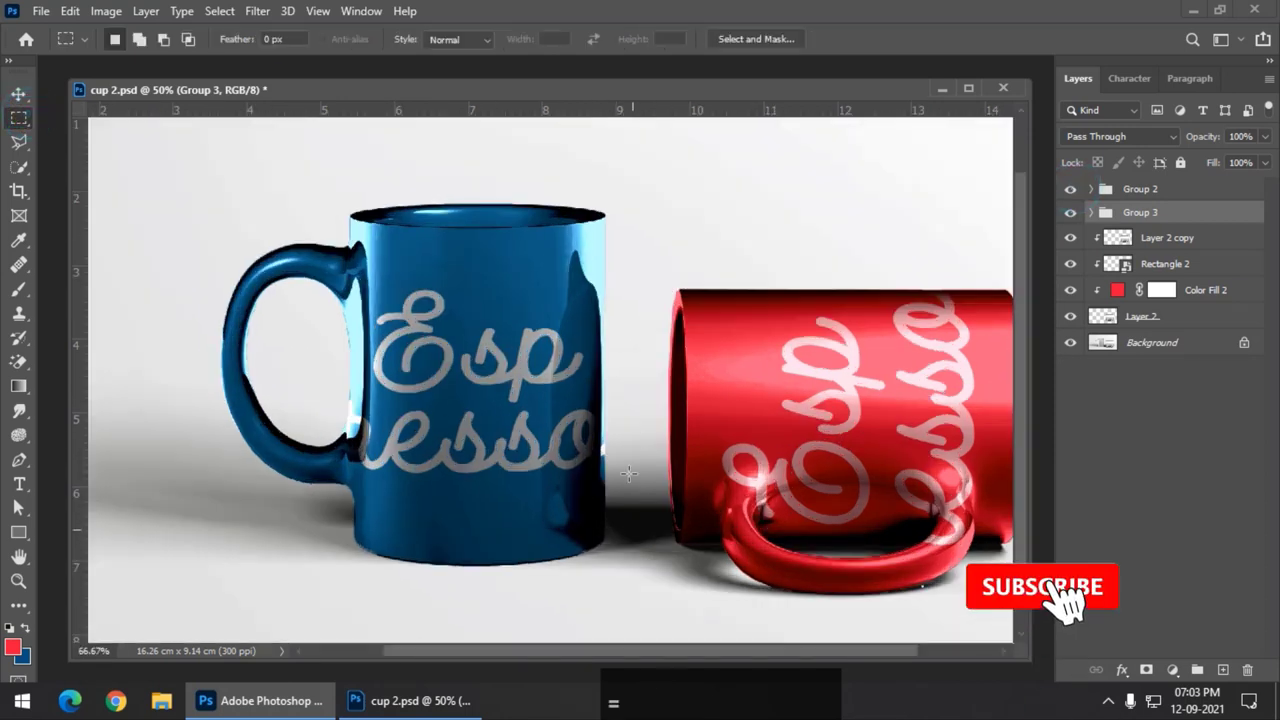
drag(663, 429, 523, 423)
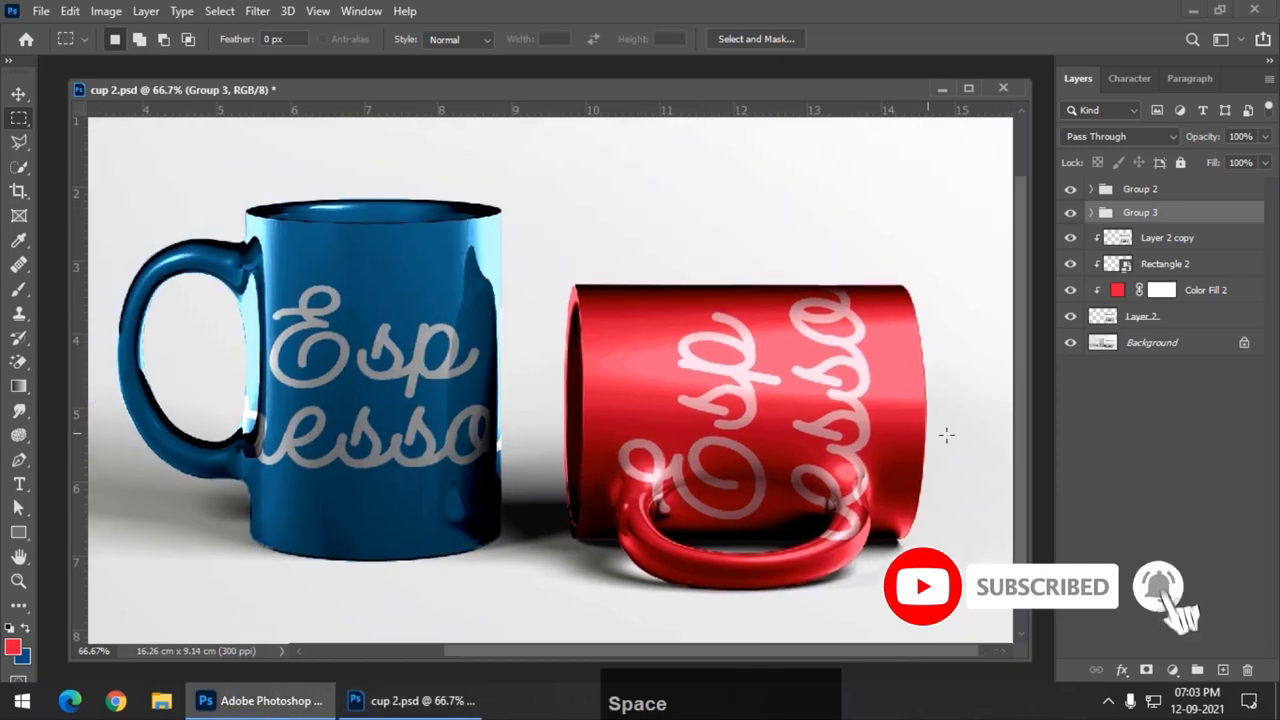
key(ctrl+minus)
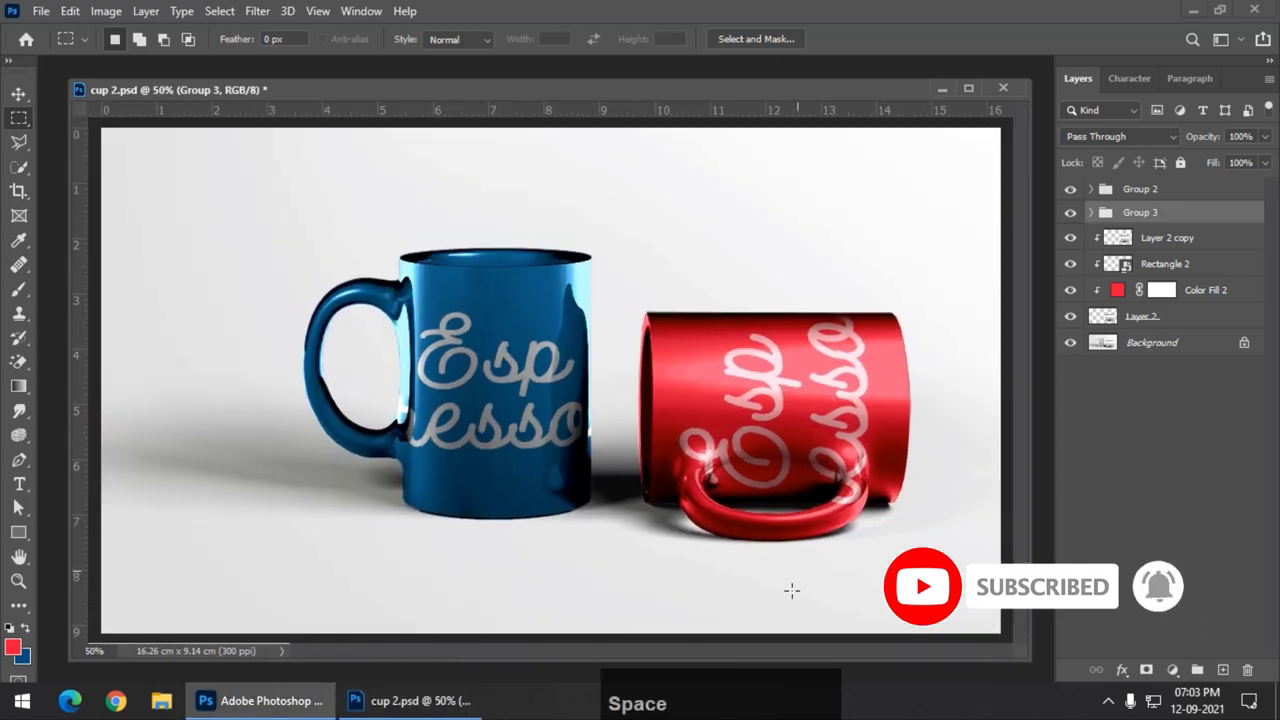